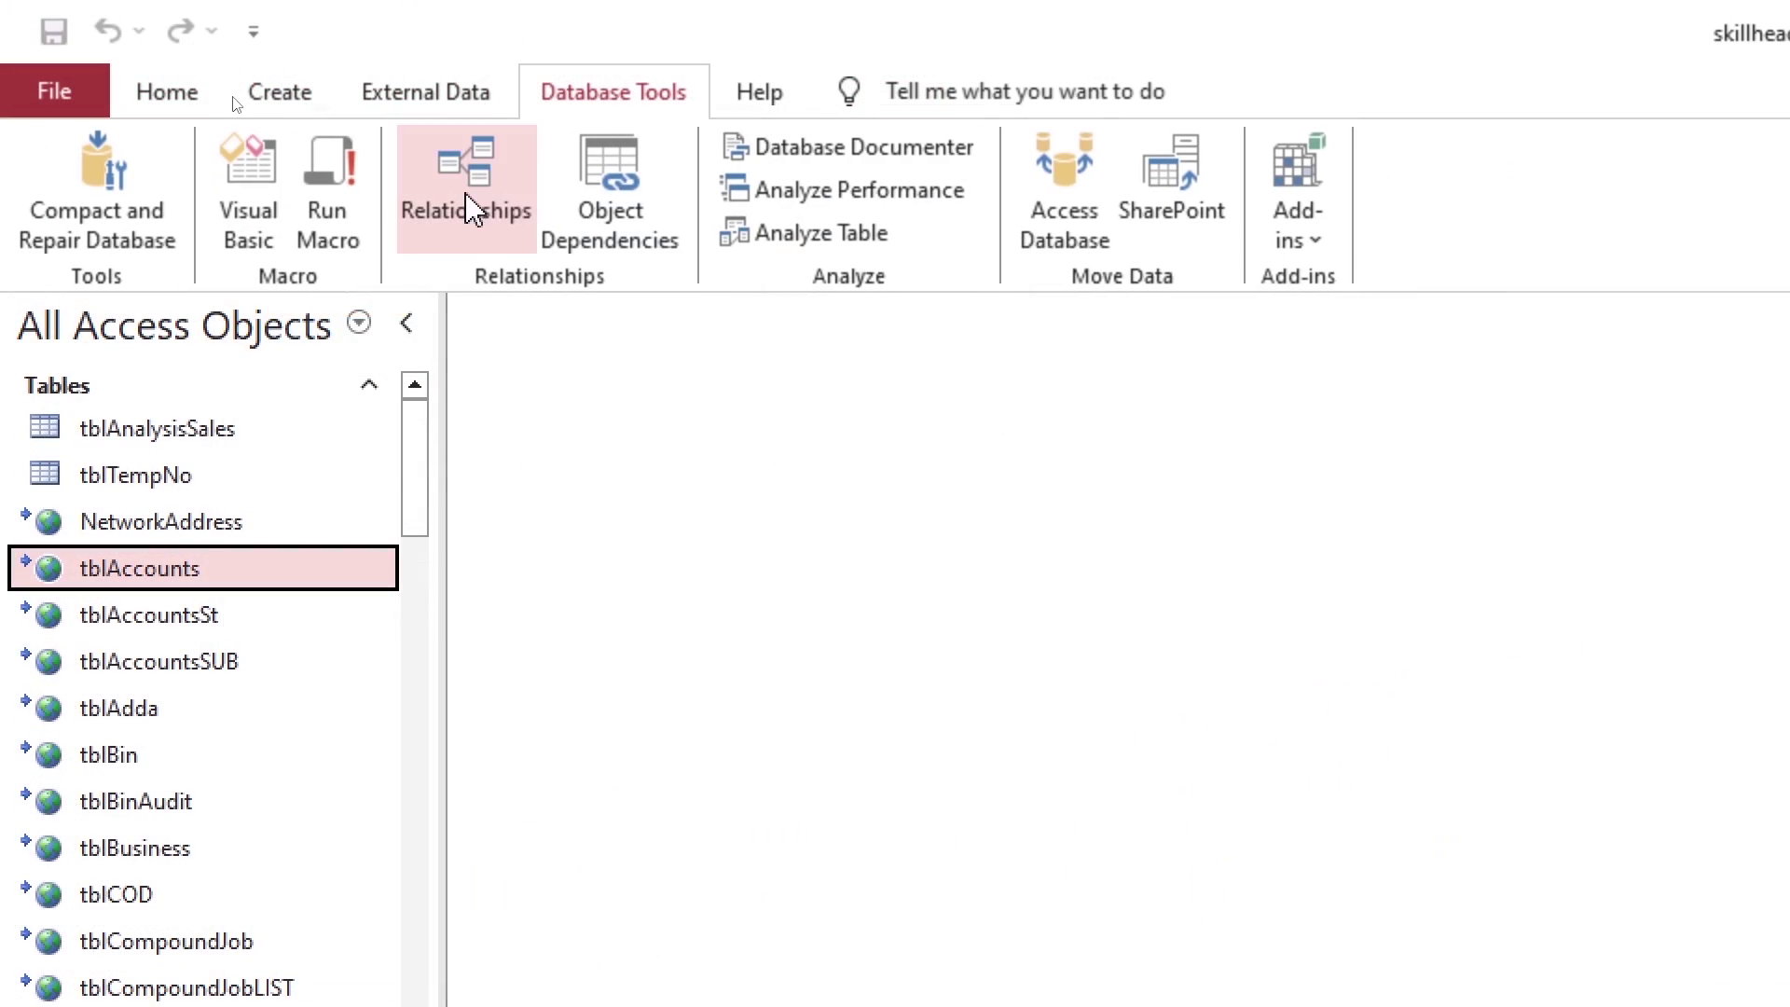
Step: Open the Relationships diagram, collapsing and re-expanding the navigation pane
left_click(469, 204)
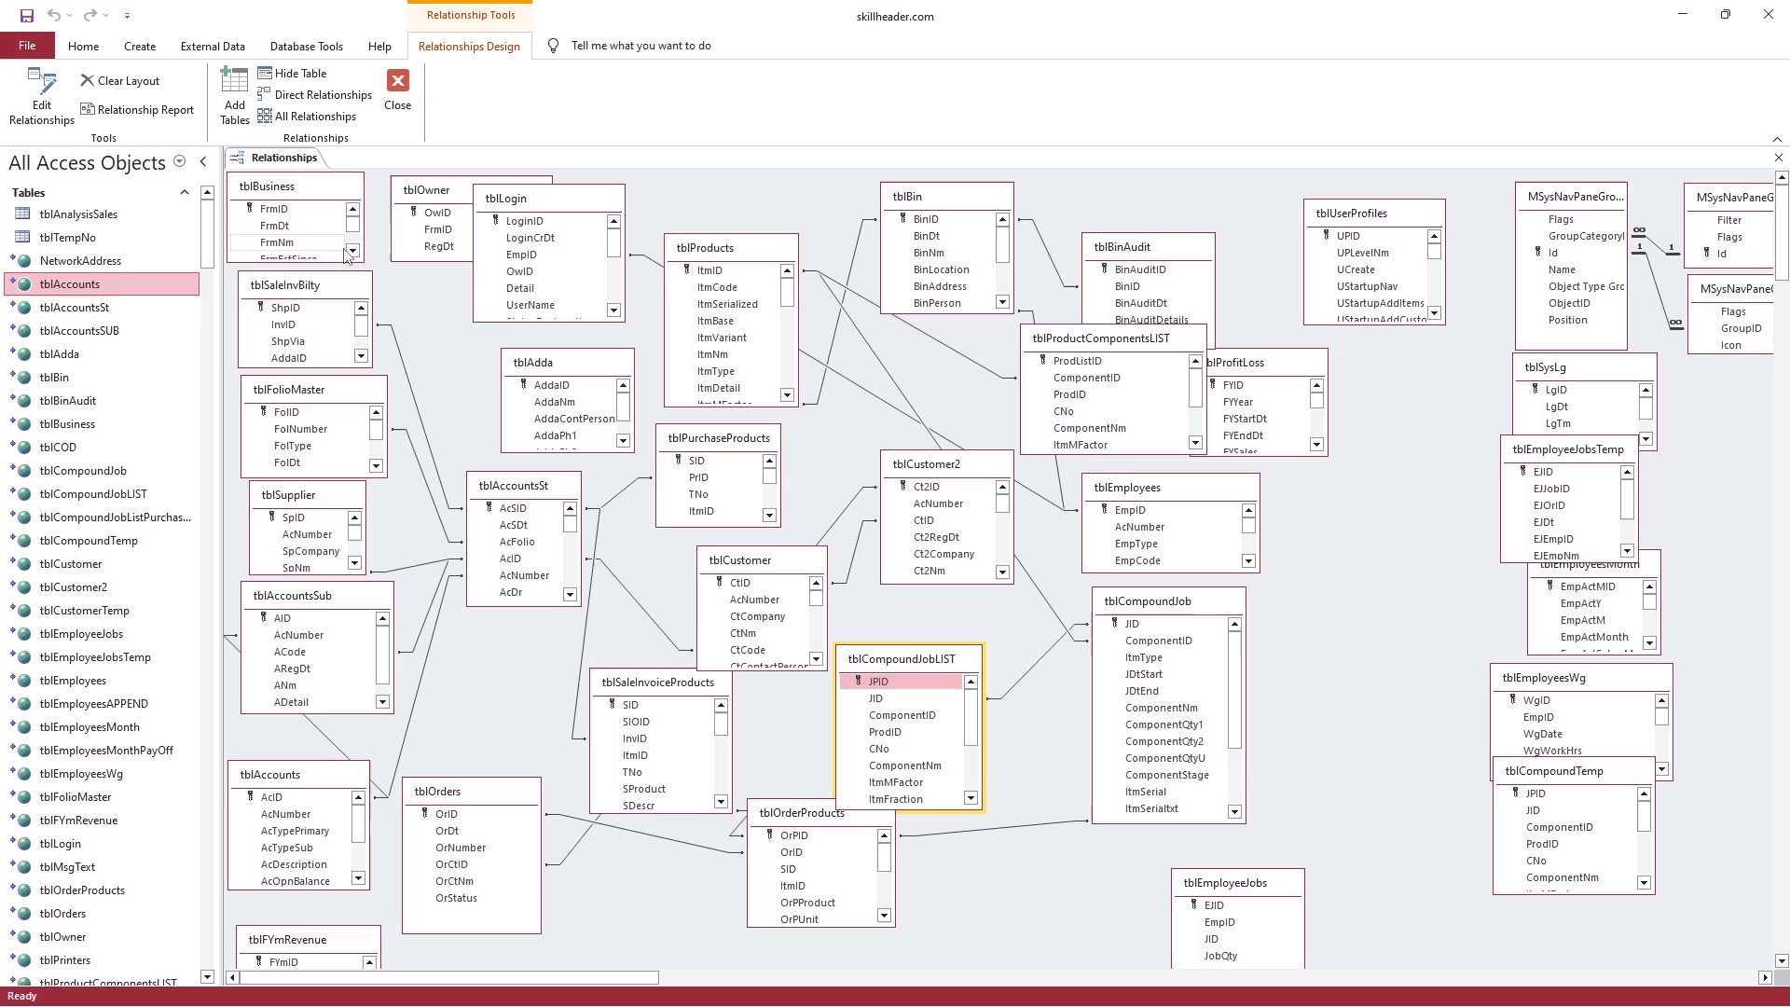
left_click(207, 162)
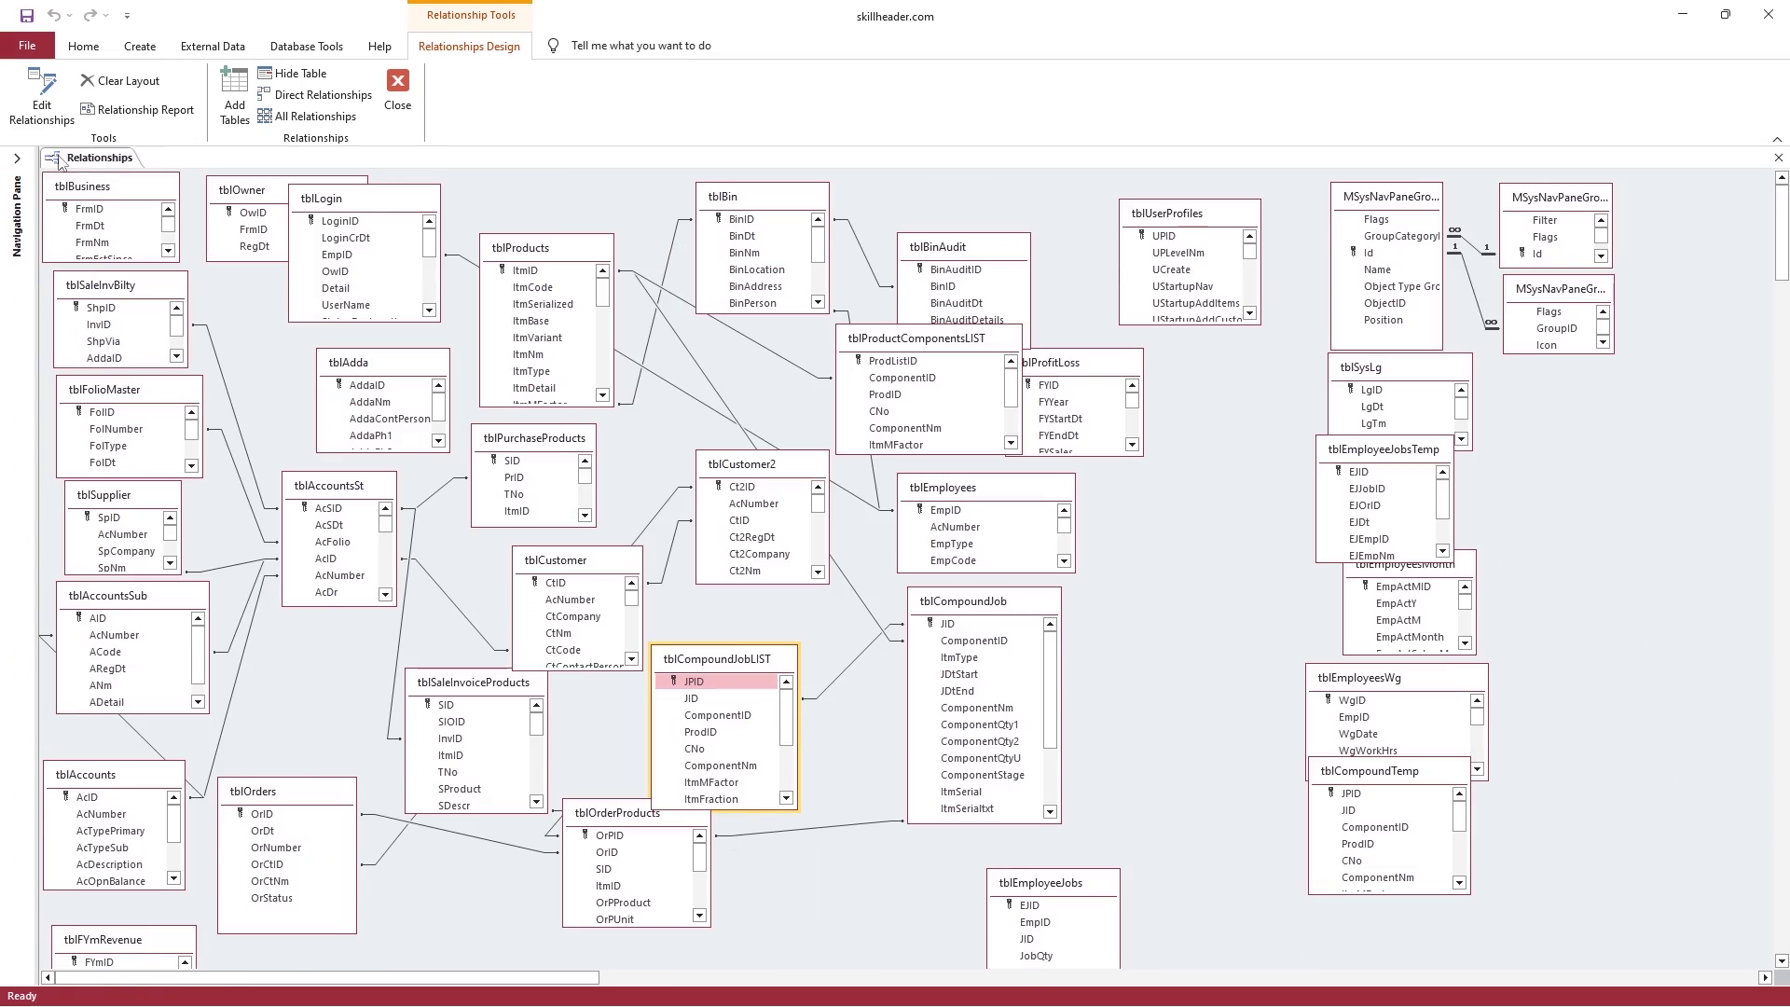
left_click(17, 159)
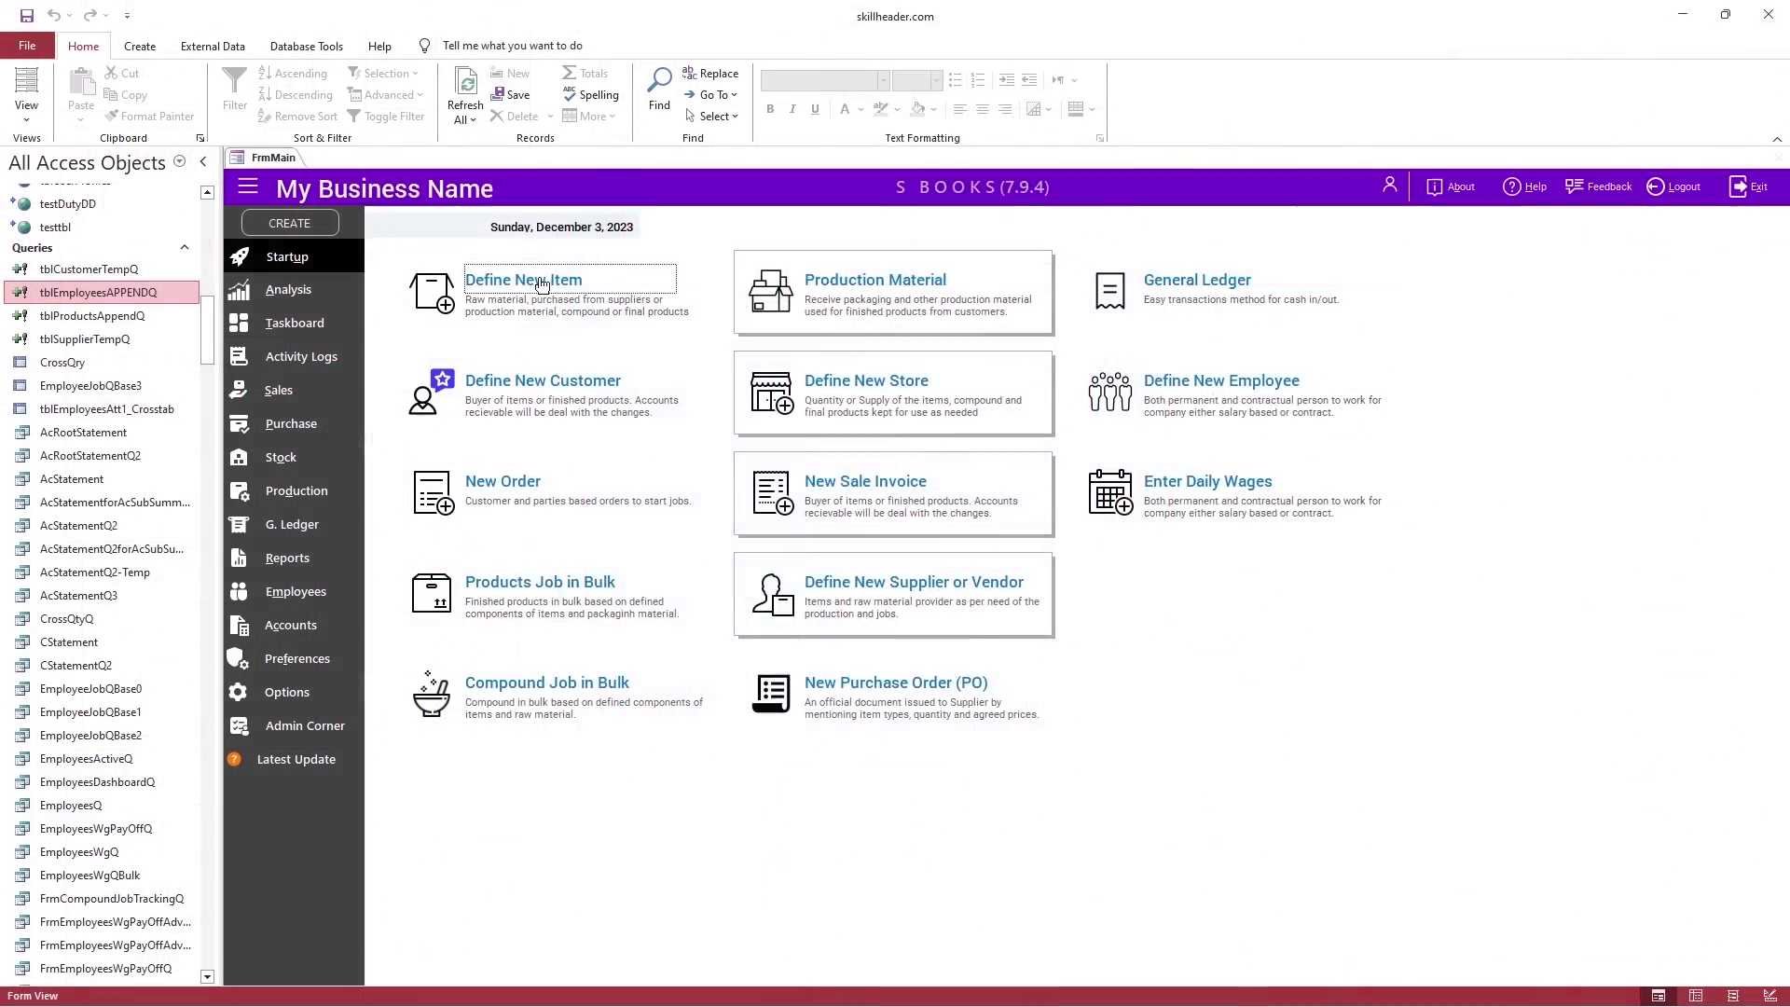
Step: Open the Define New Item form and switch it to Design View
left_click(541, 284)
right_click(773, 151)
left_click(825, 276)
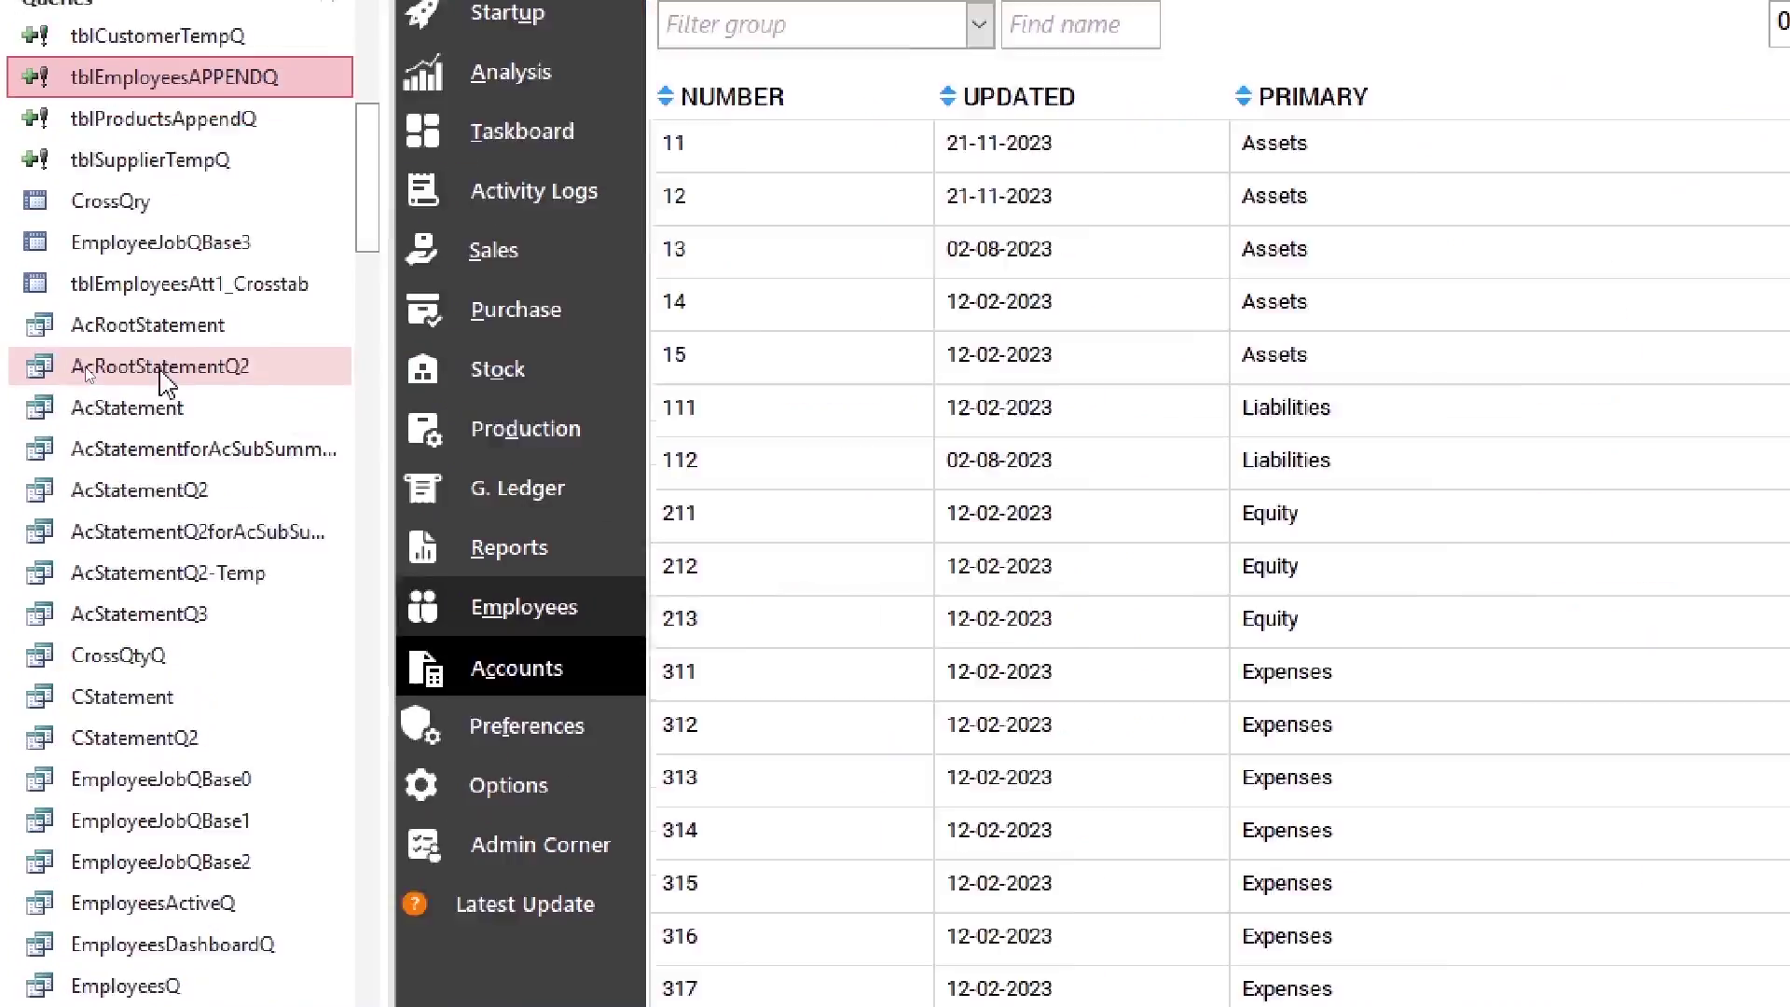
scroll(136, 374, "up", 5)
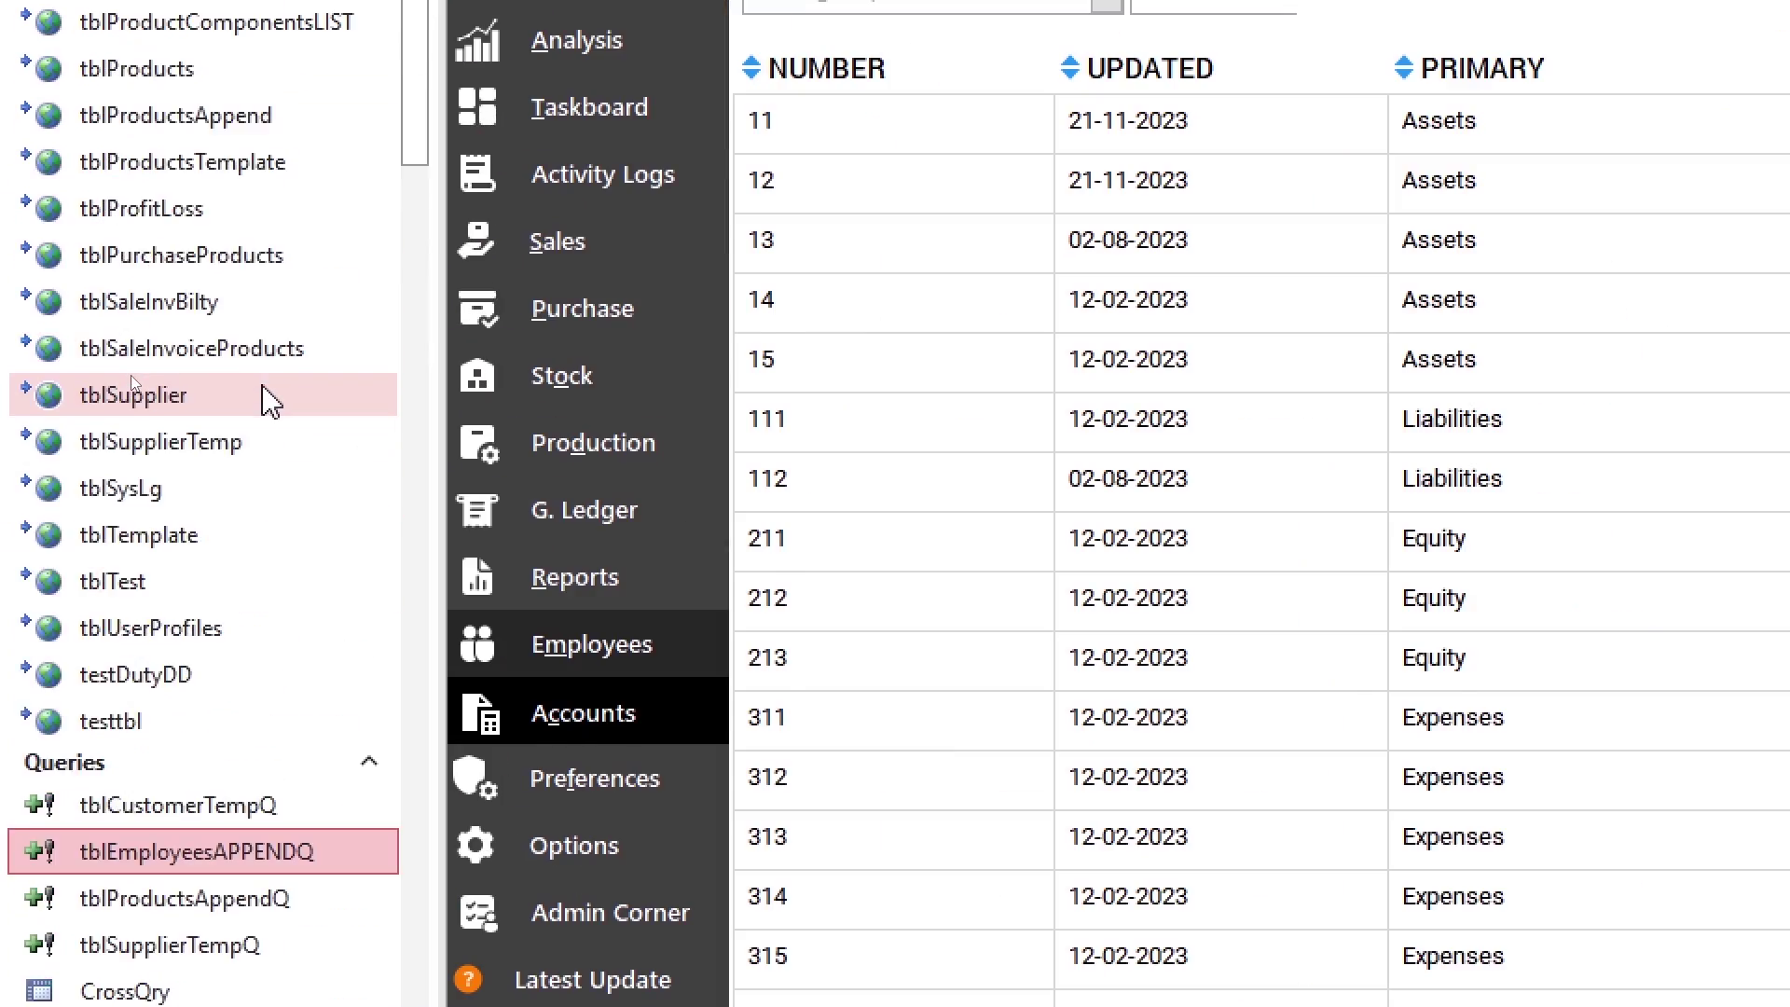
scroll(268, 399, "down", 15)
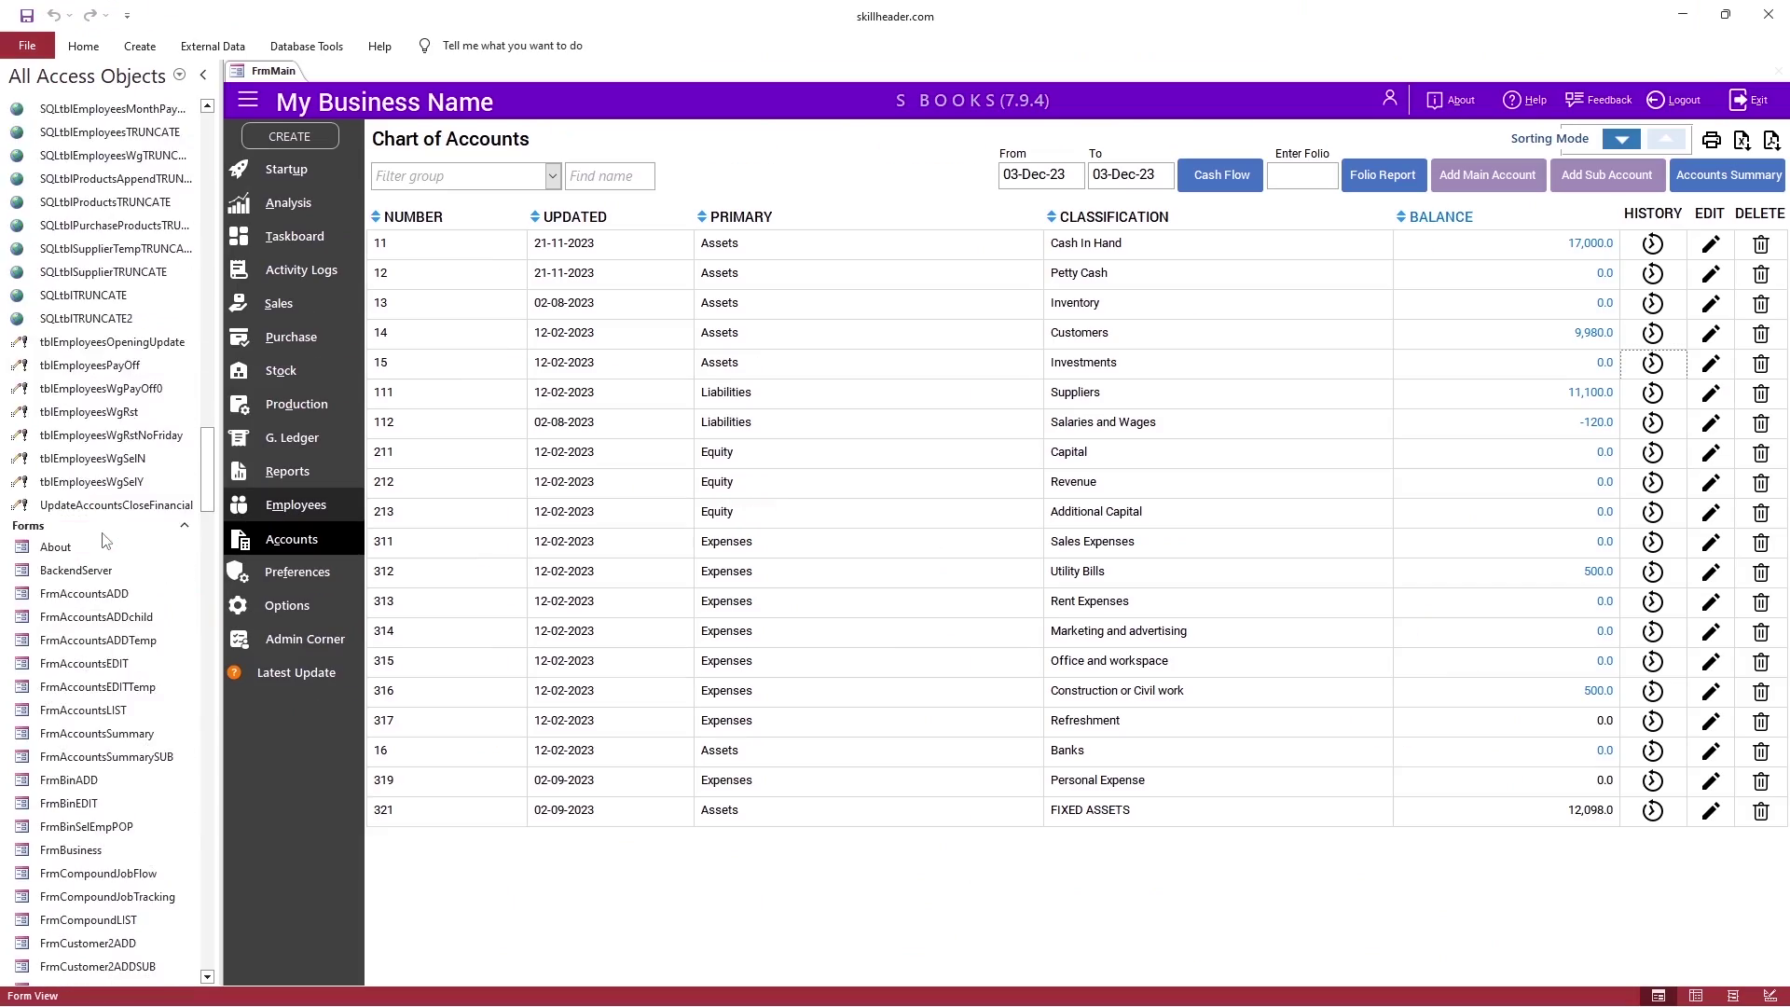
scroll(103, 540, "up", 6)
scroll(95, 564, "down", 3)
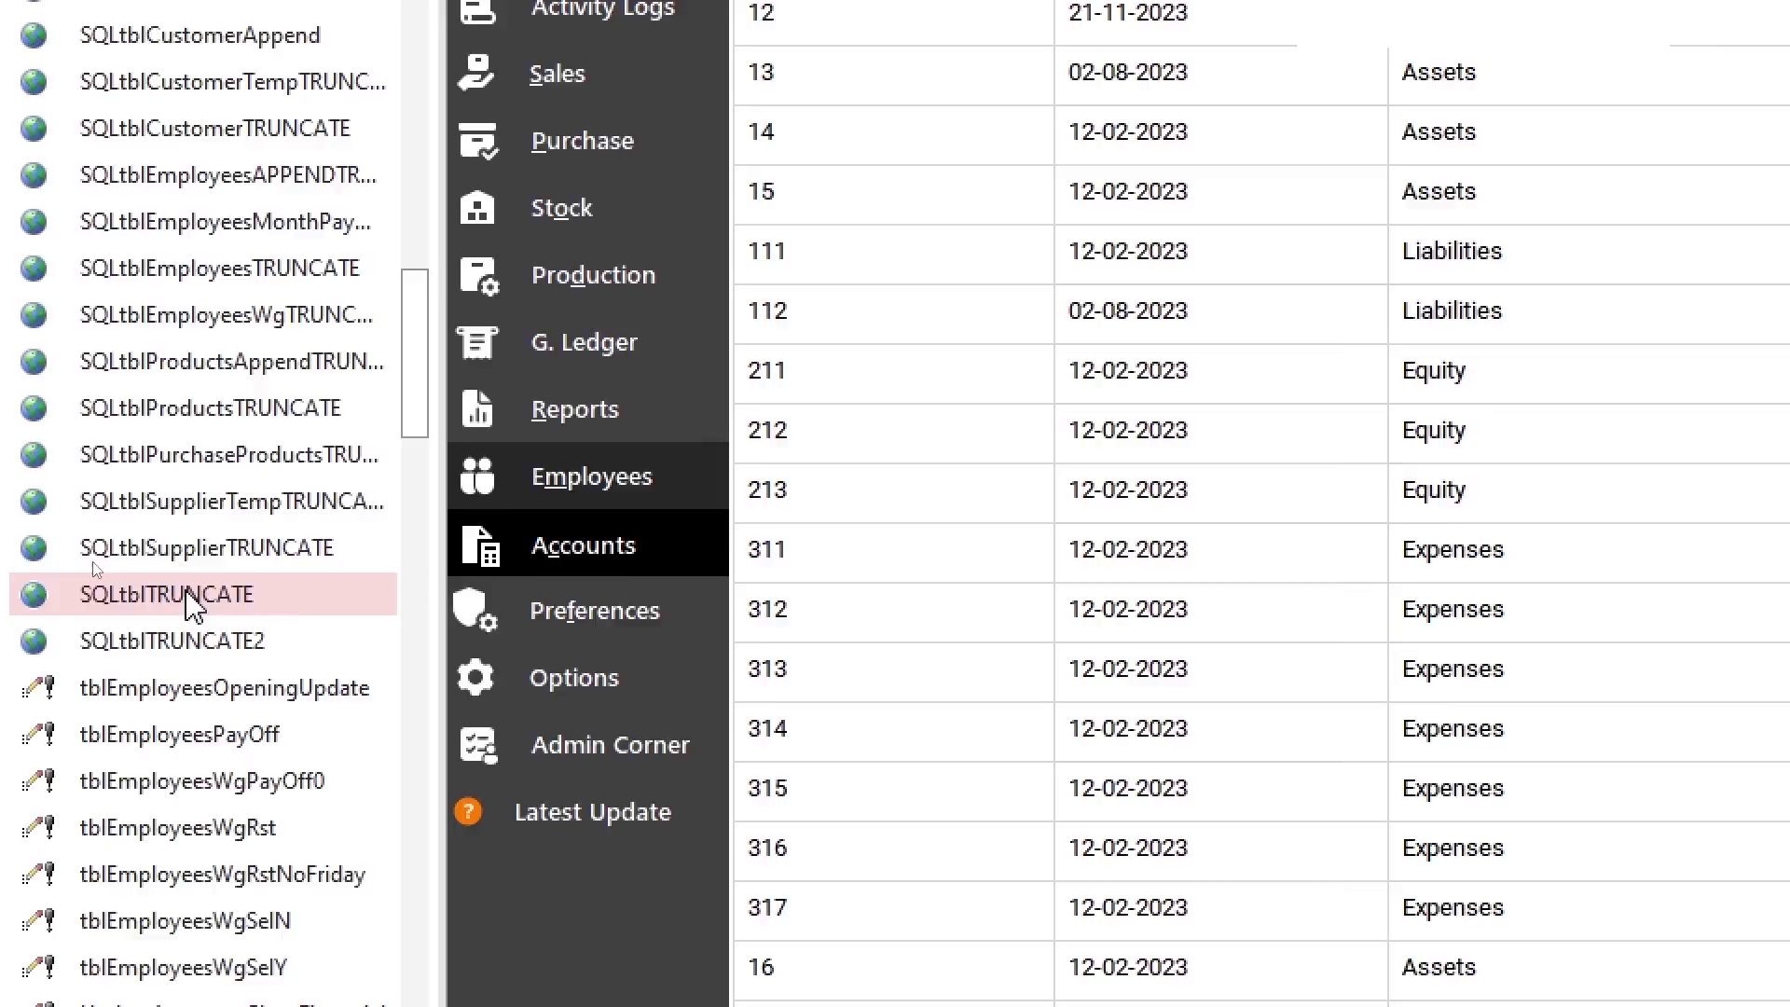
scroll(193, 606, "down", 20)
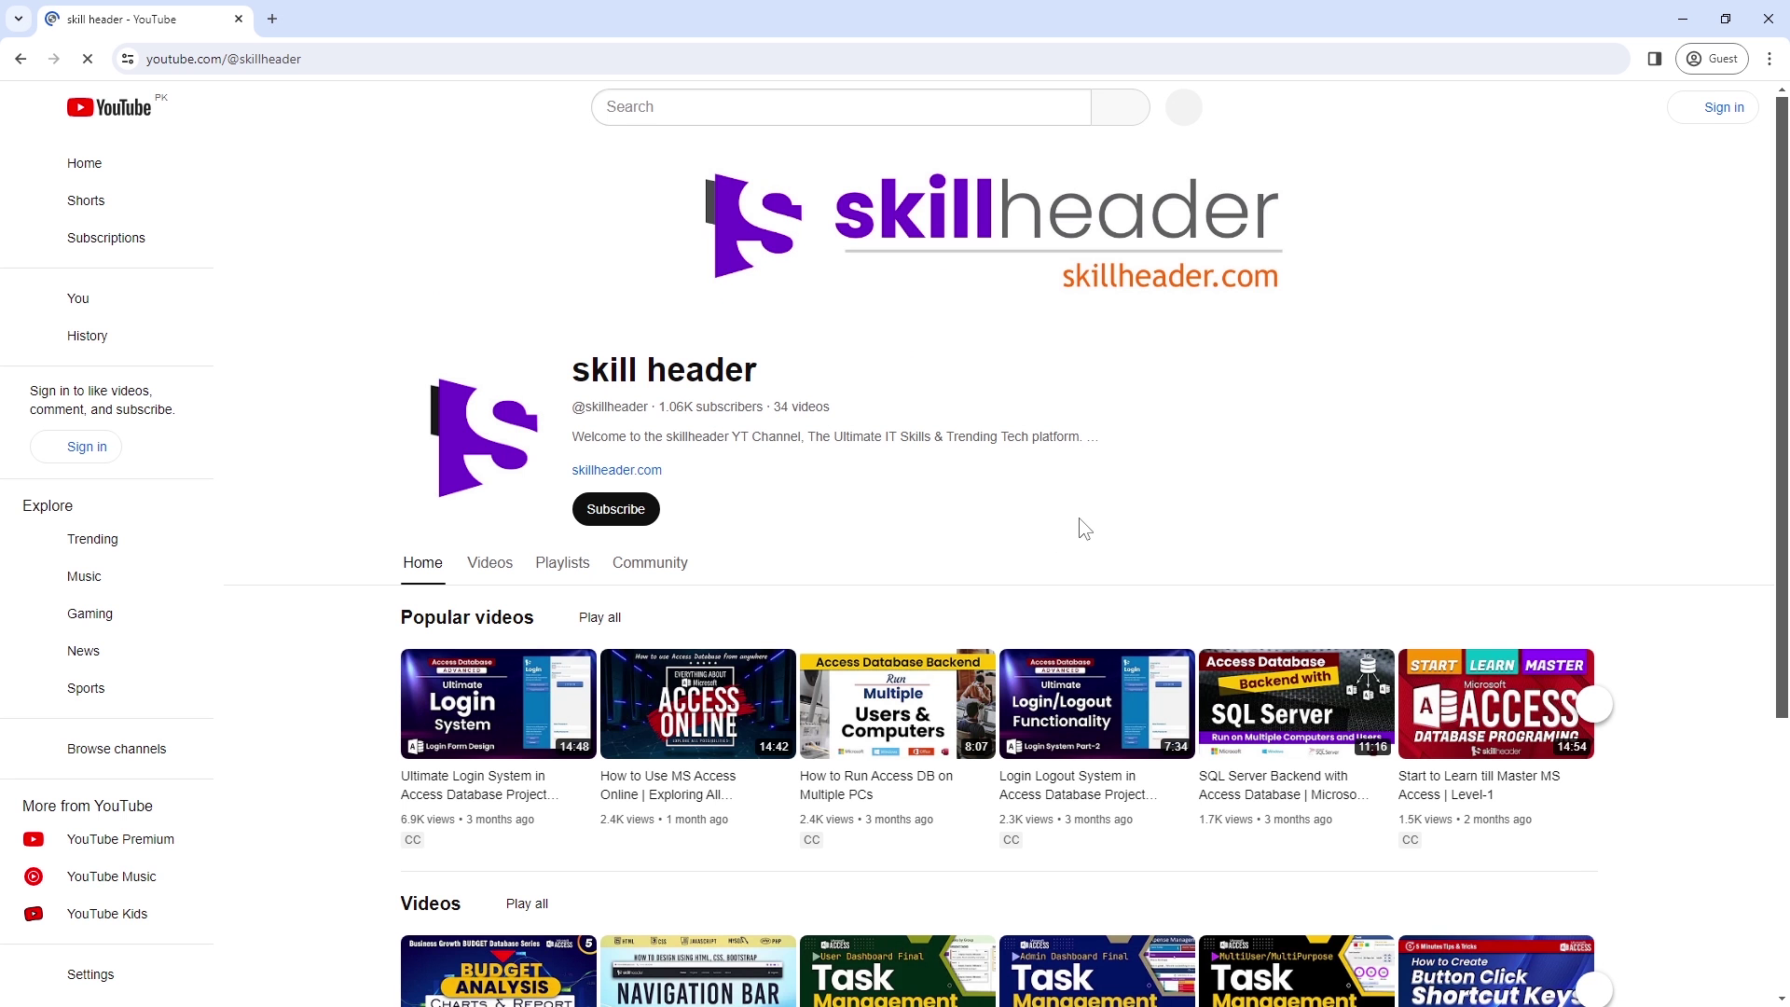
Step: From the Playlists tab, view the MS Access Online and Local Connectivity playlist, then go back
left_click(1594, 704)
scroll(1151, 759, "down", 4)
scroll(562, 568, "up", 4)
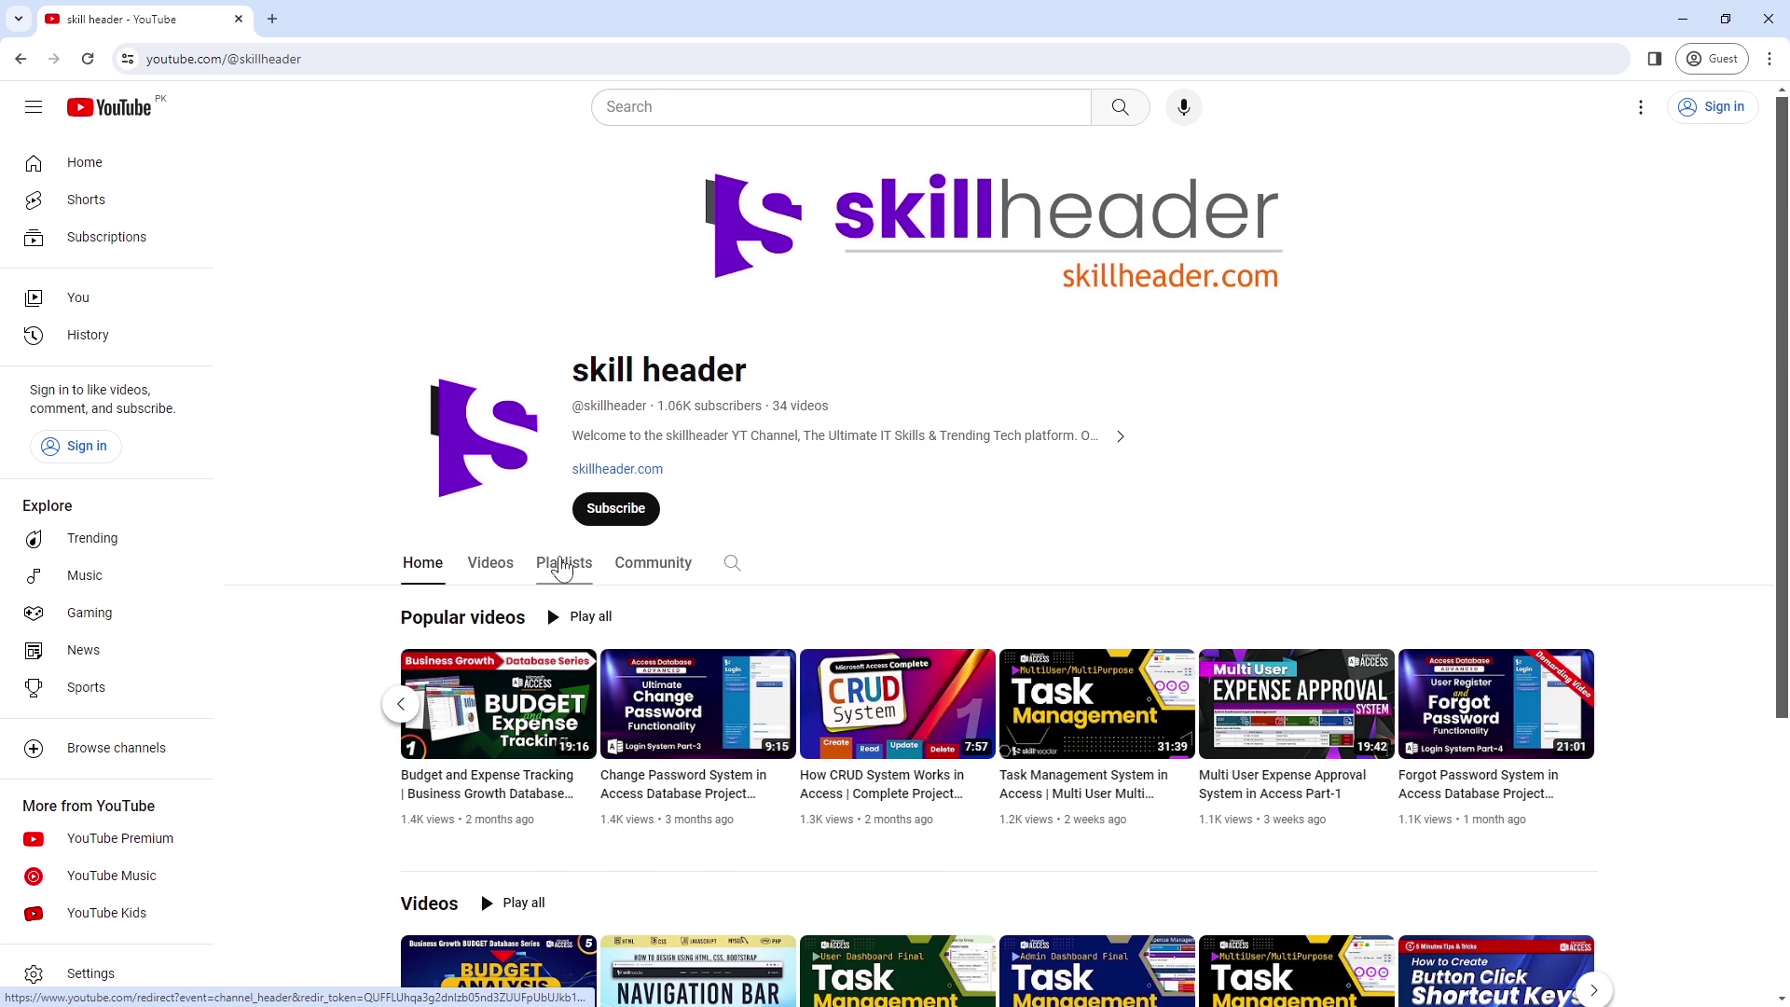
left_click(562, 565)
scroll(951, 578, "down", 2)
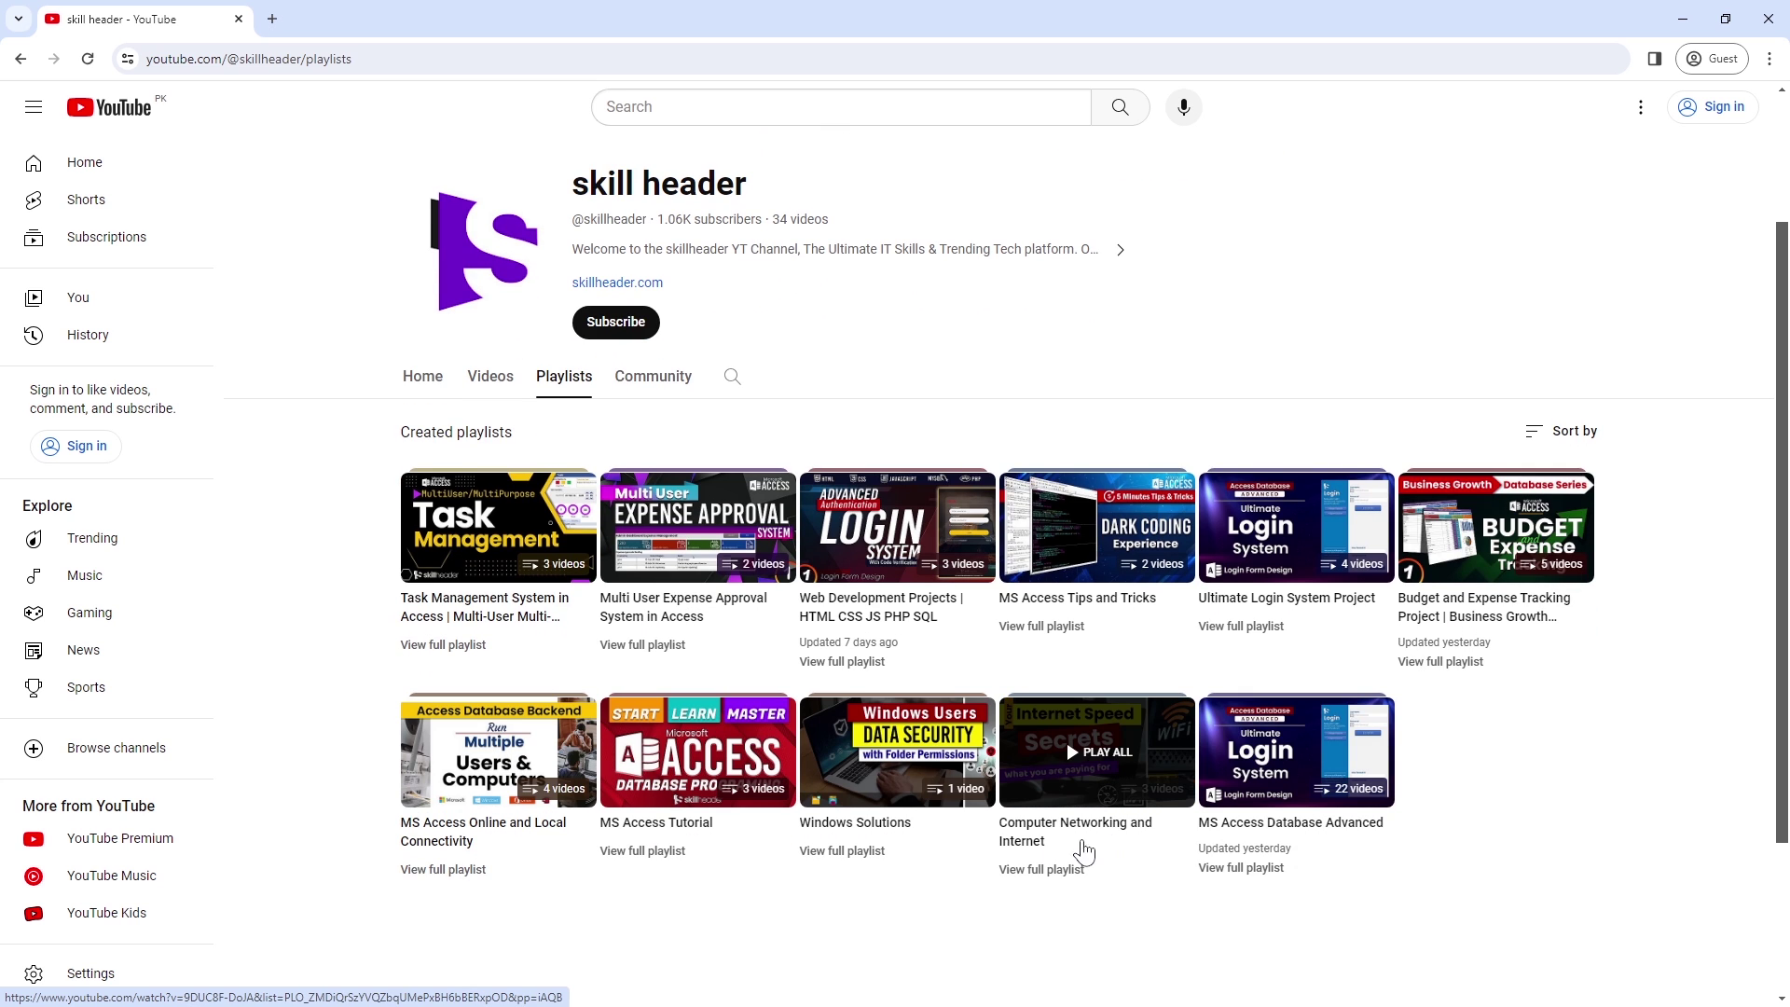
left_click(441, 870)
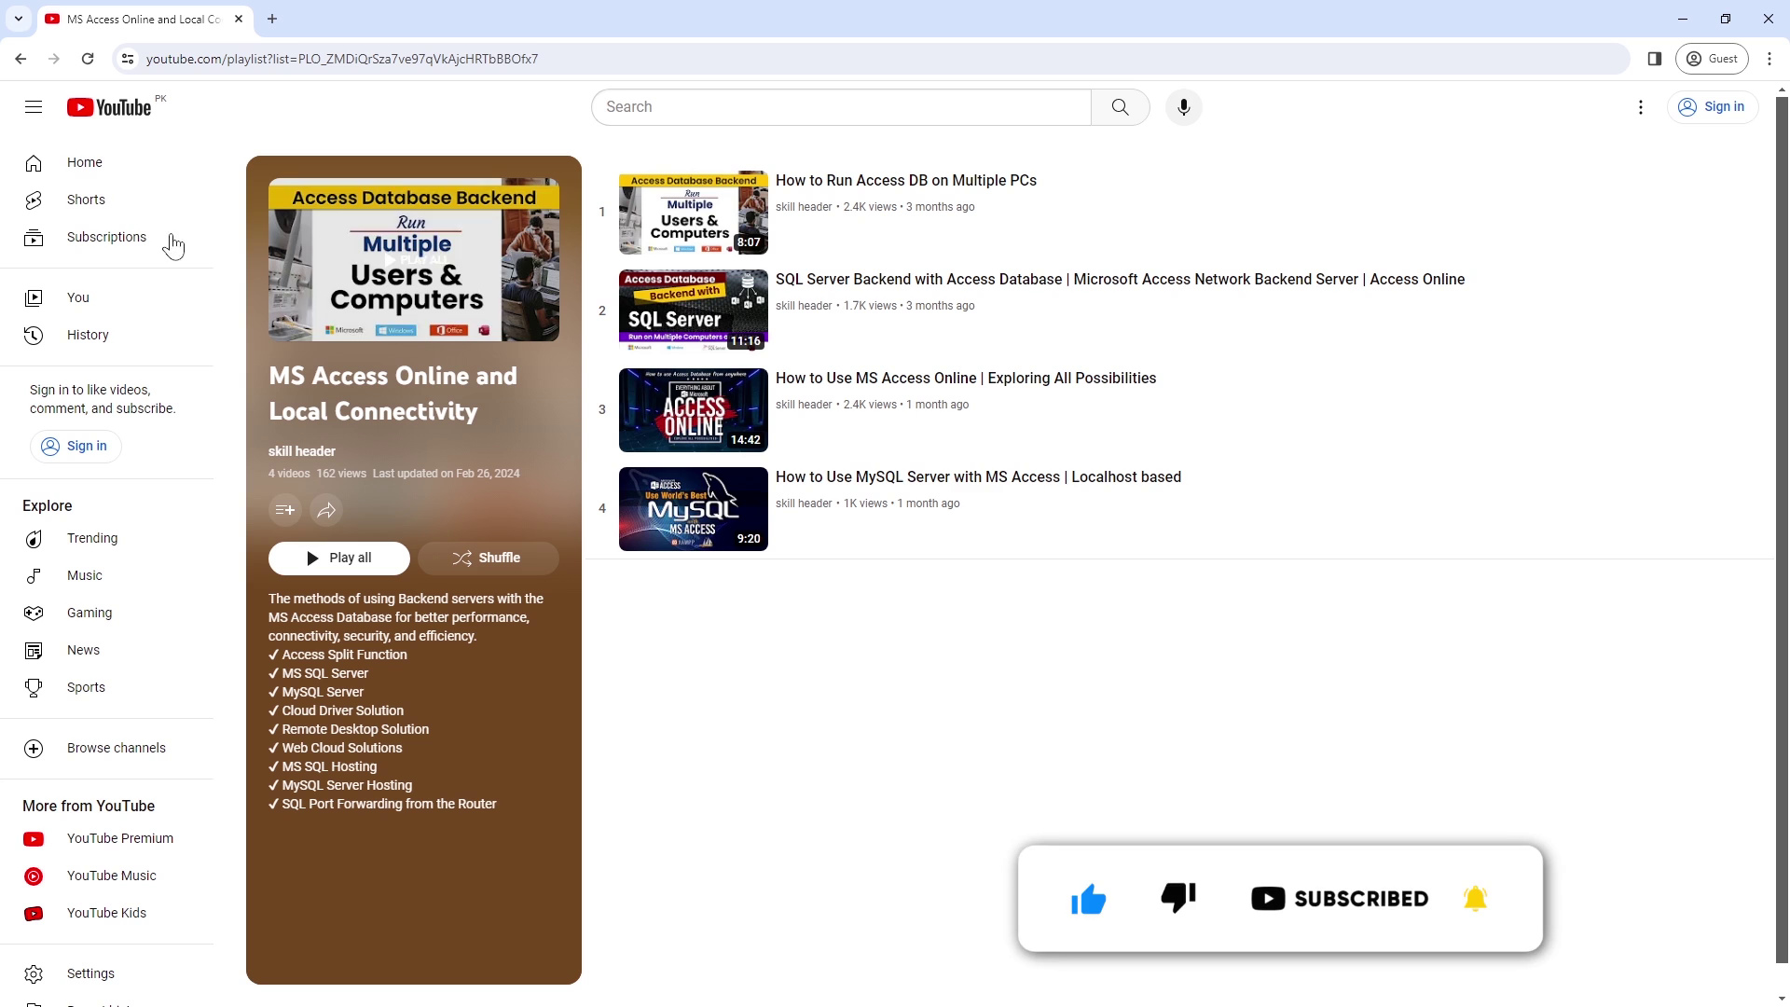
key("alt+Left")
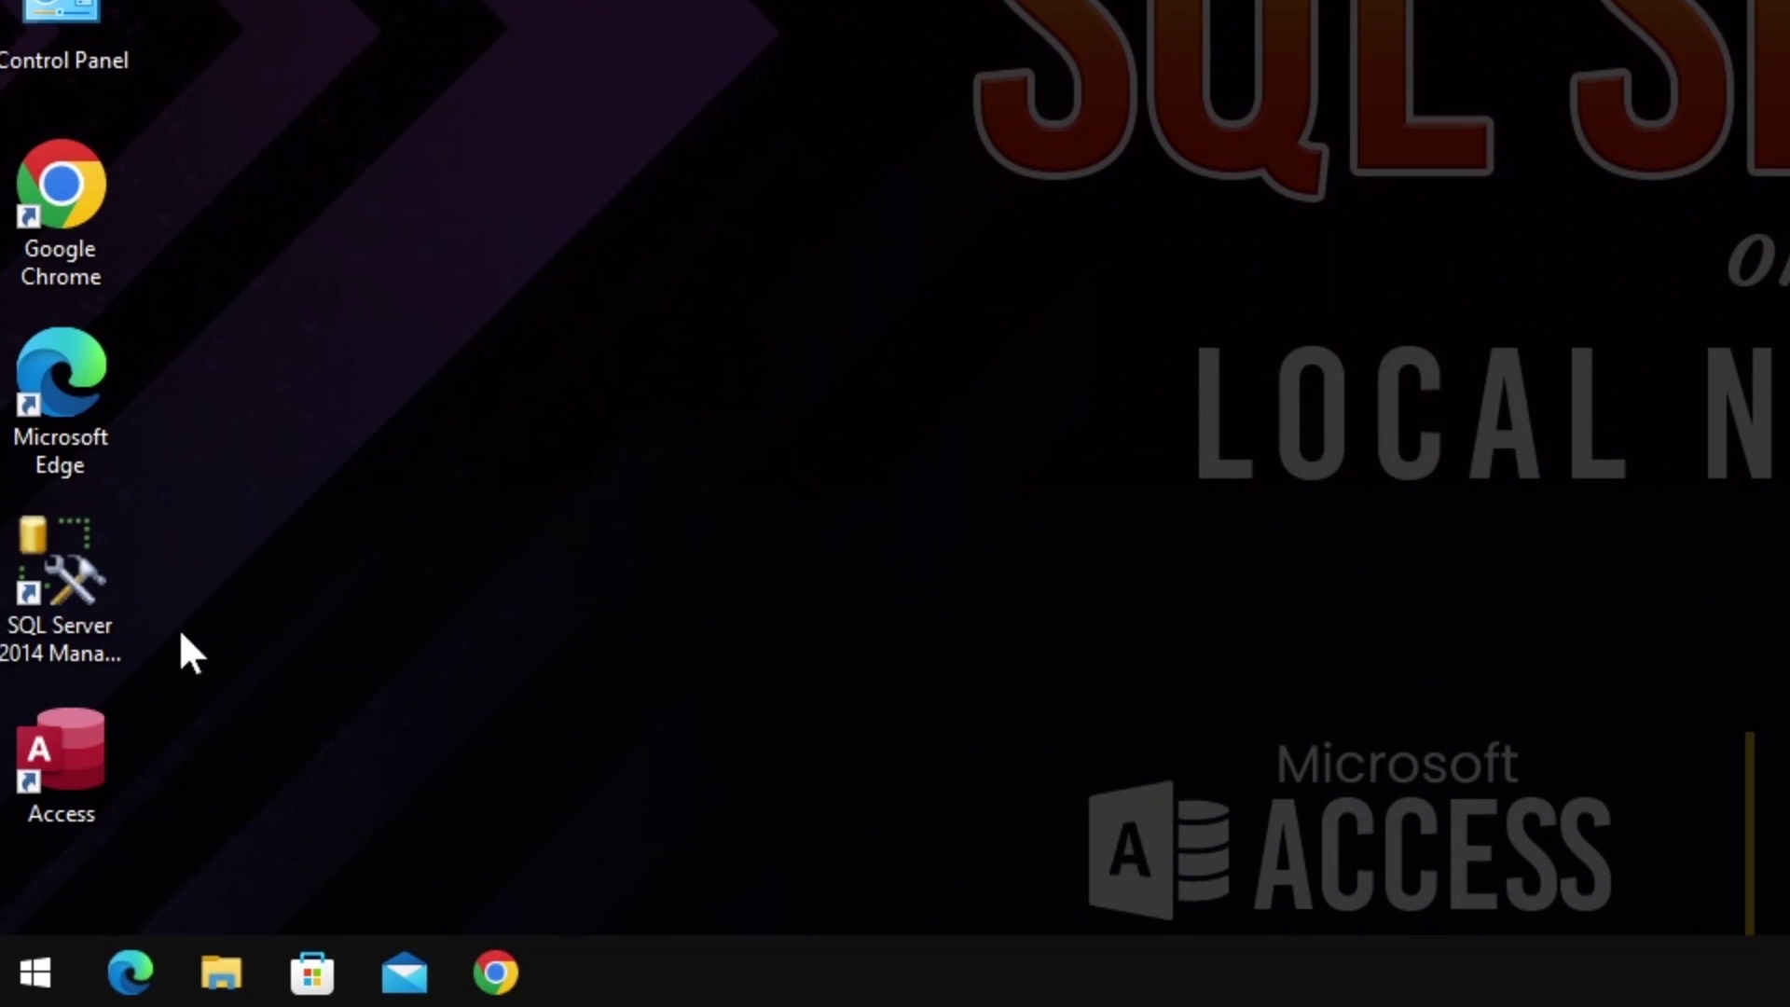
Step: Launch SQL Server 2014 Management Studio from its desktop shortcut
left_click(93, 575)
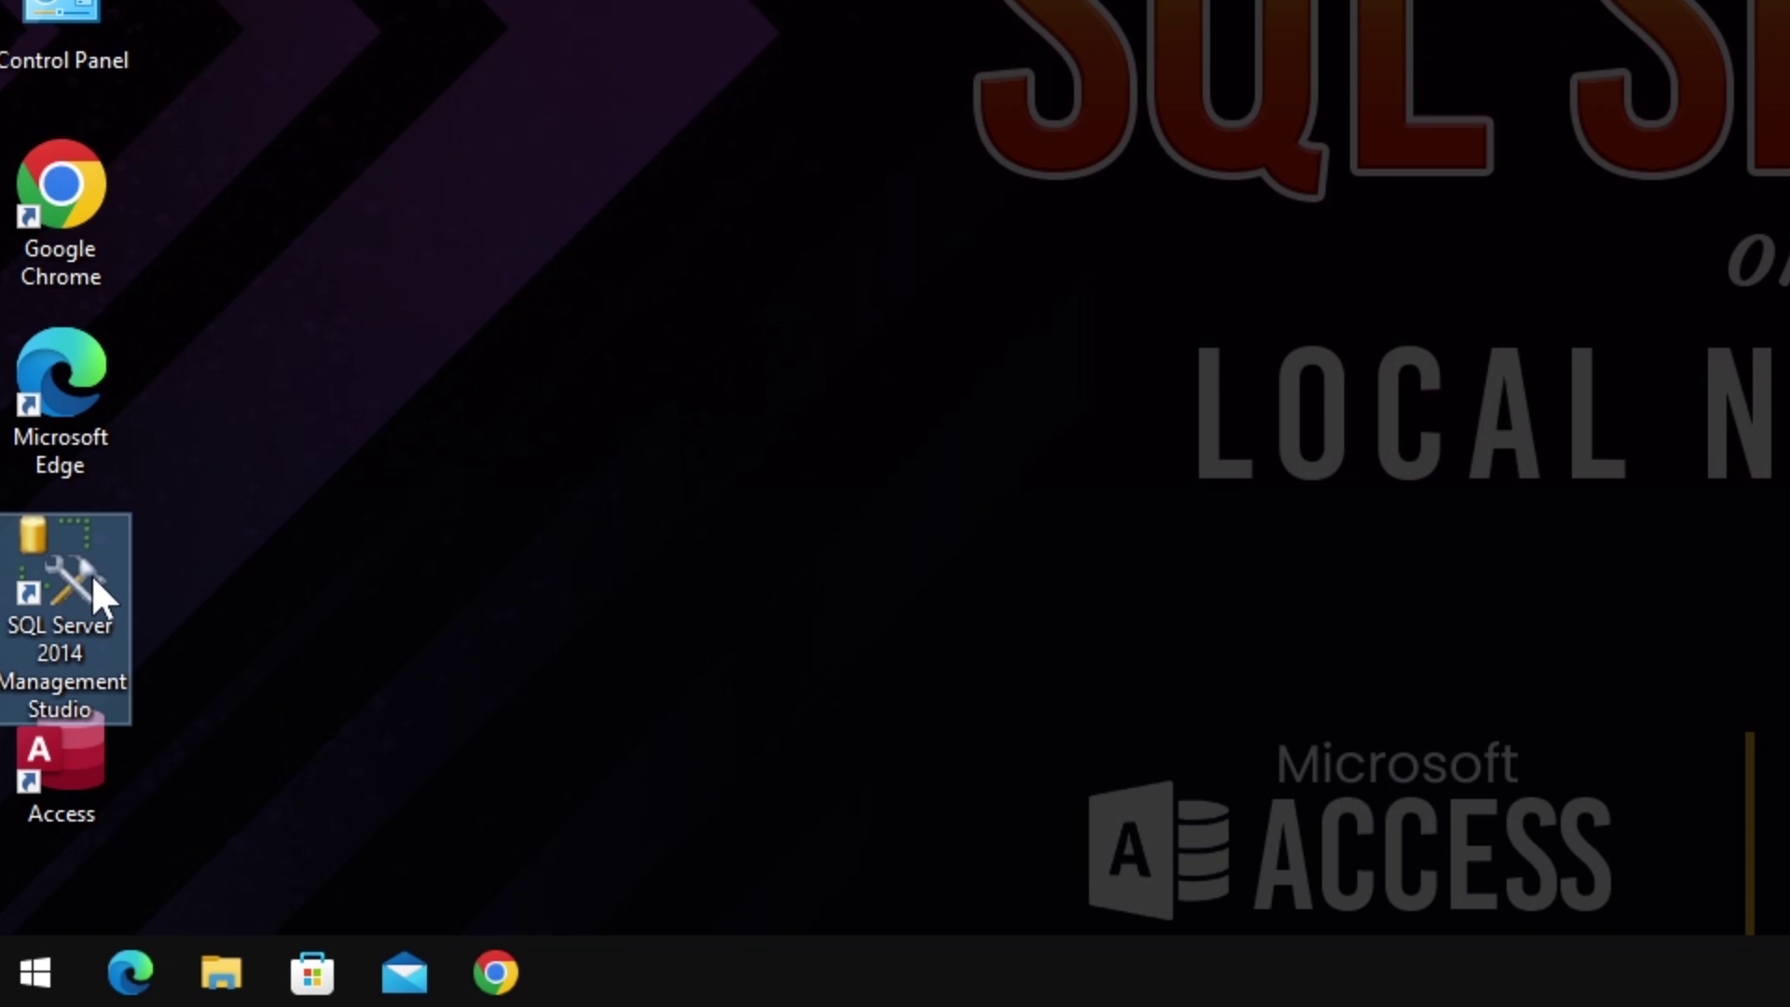
left_click(63, 568)
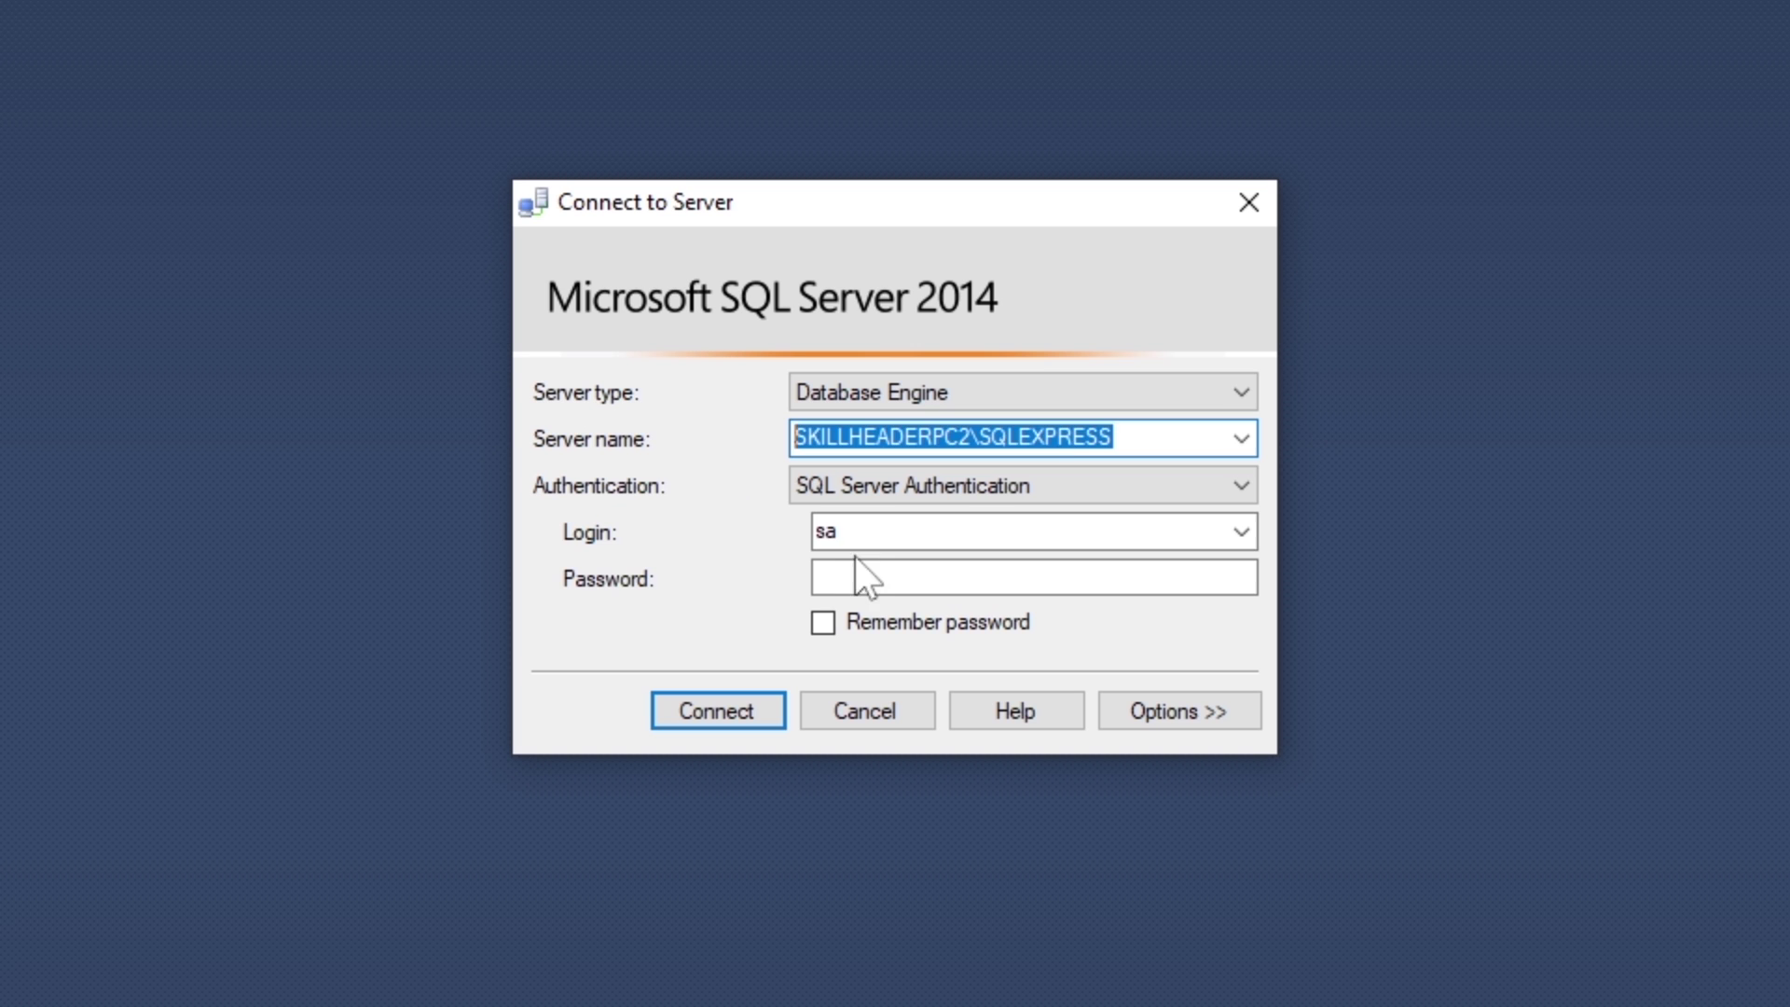
Step: Log in to SQLEXPRESS with the password and start a New Database from the Databases folder
key("Tab")
key("Tab")
key("Tab")
type("**")
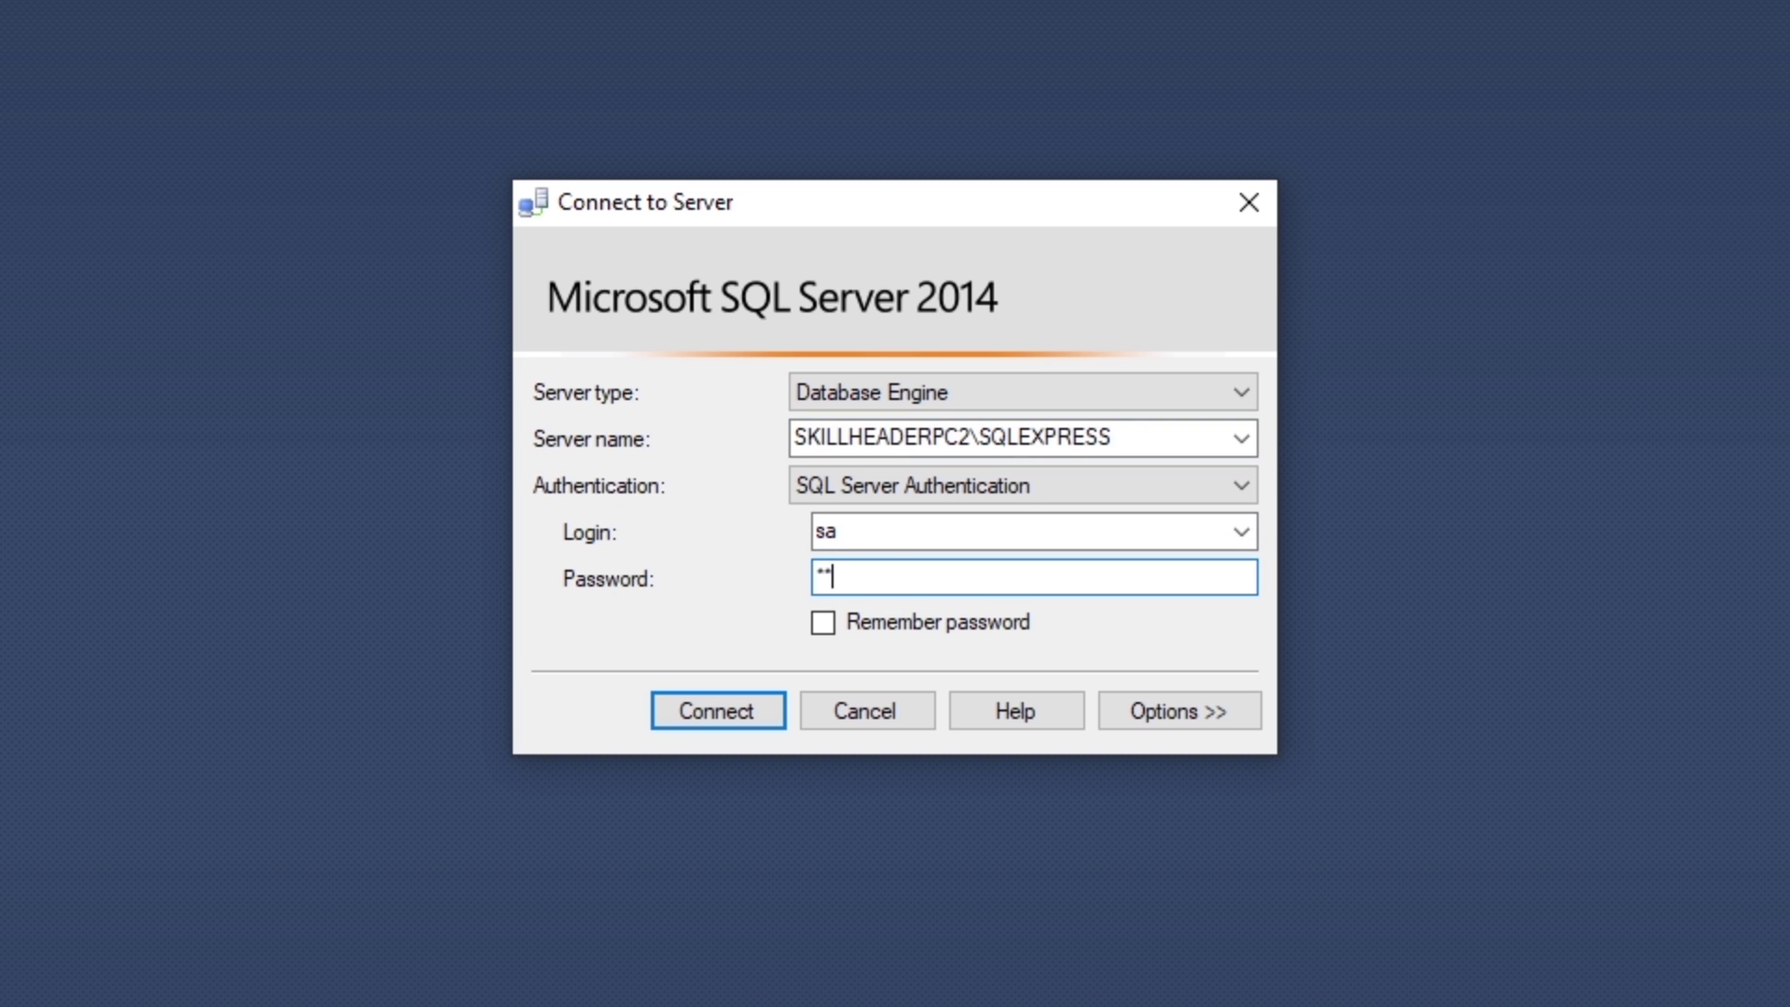
key("Return")
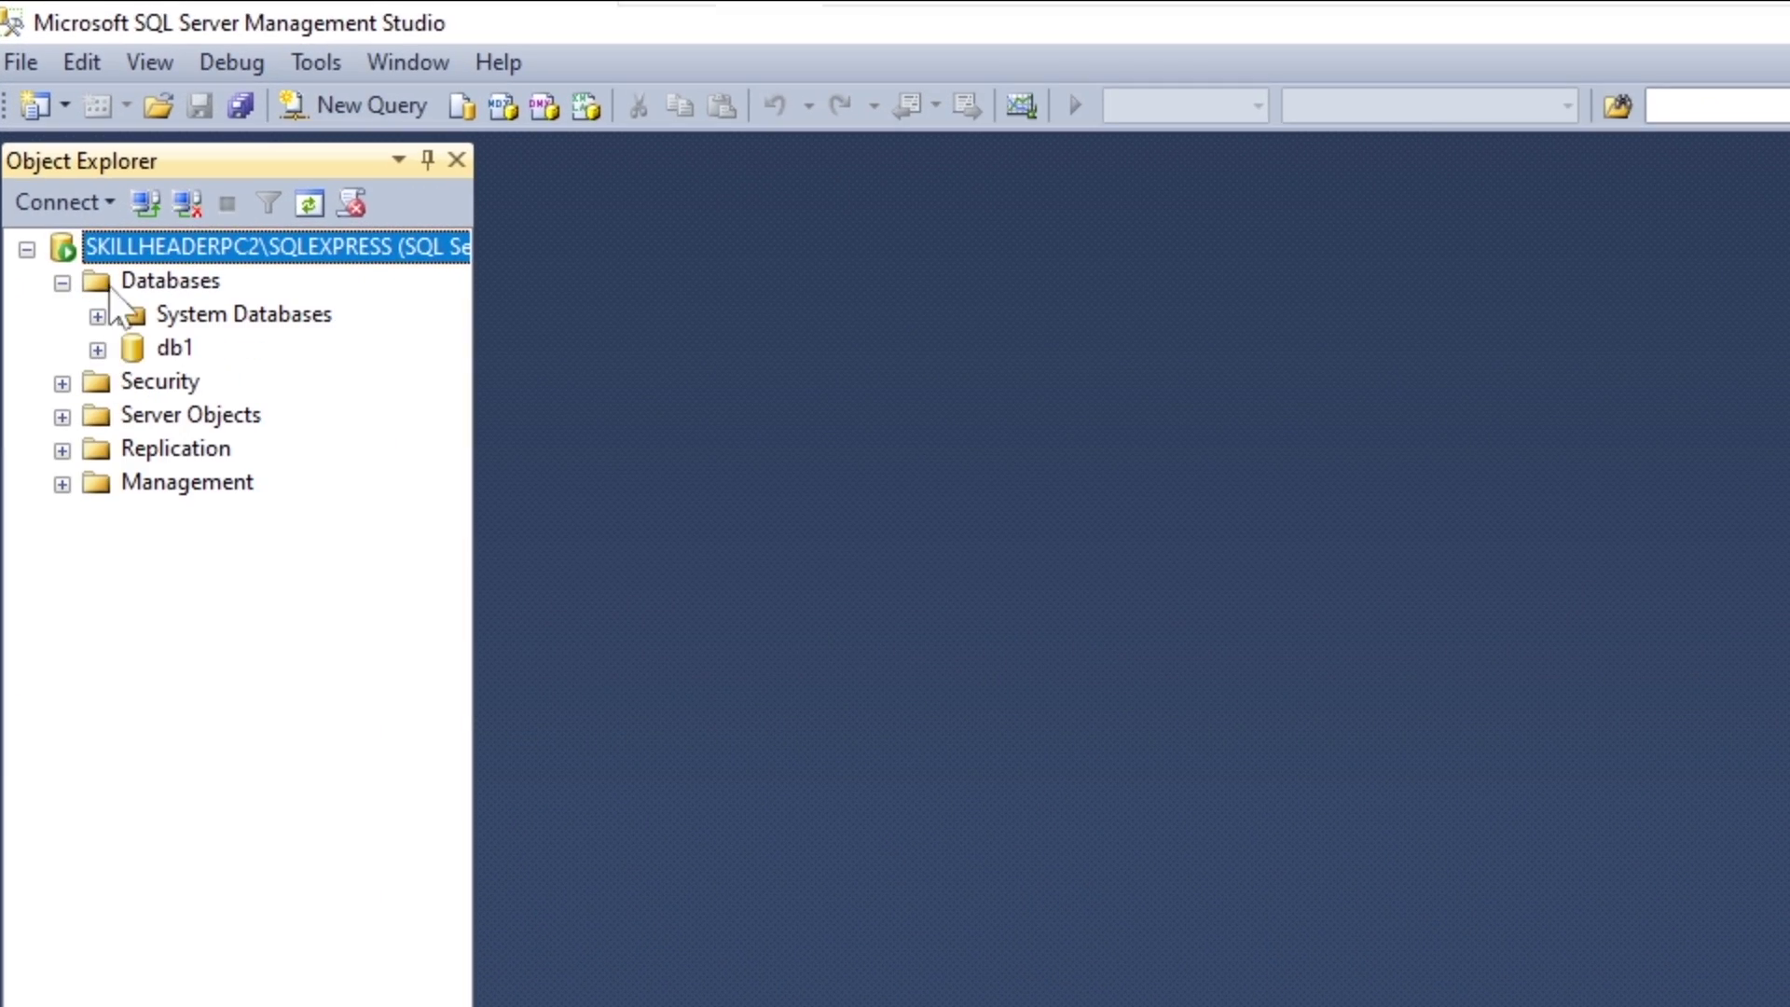
right_click(110, 283)
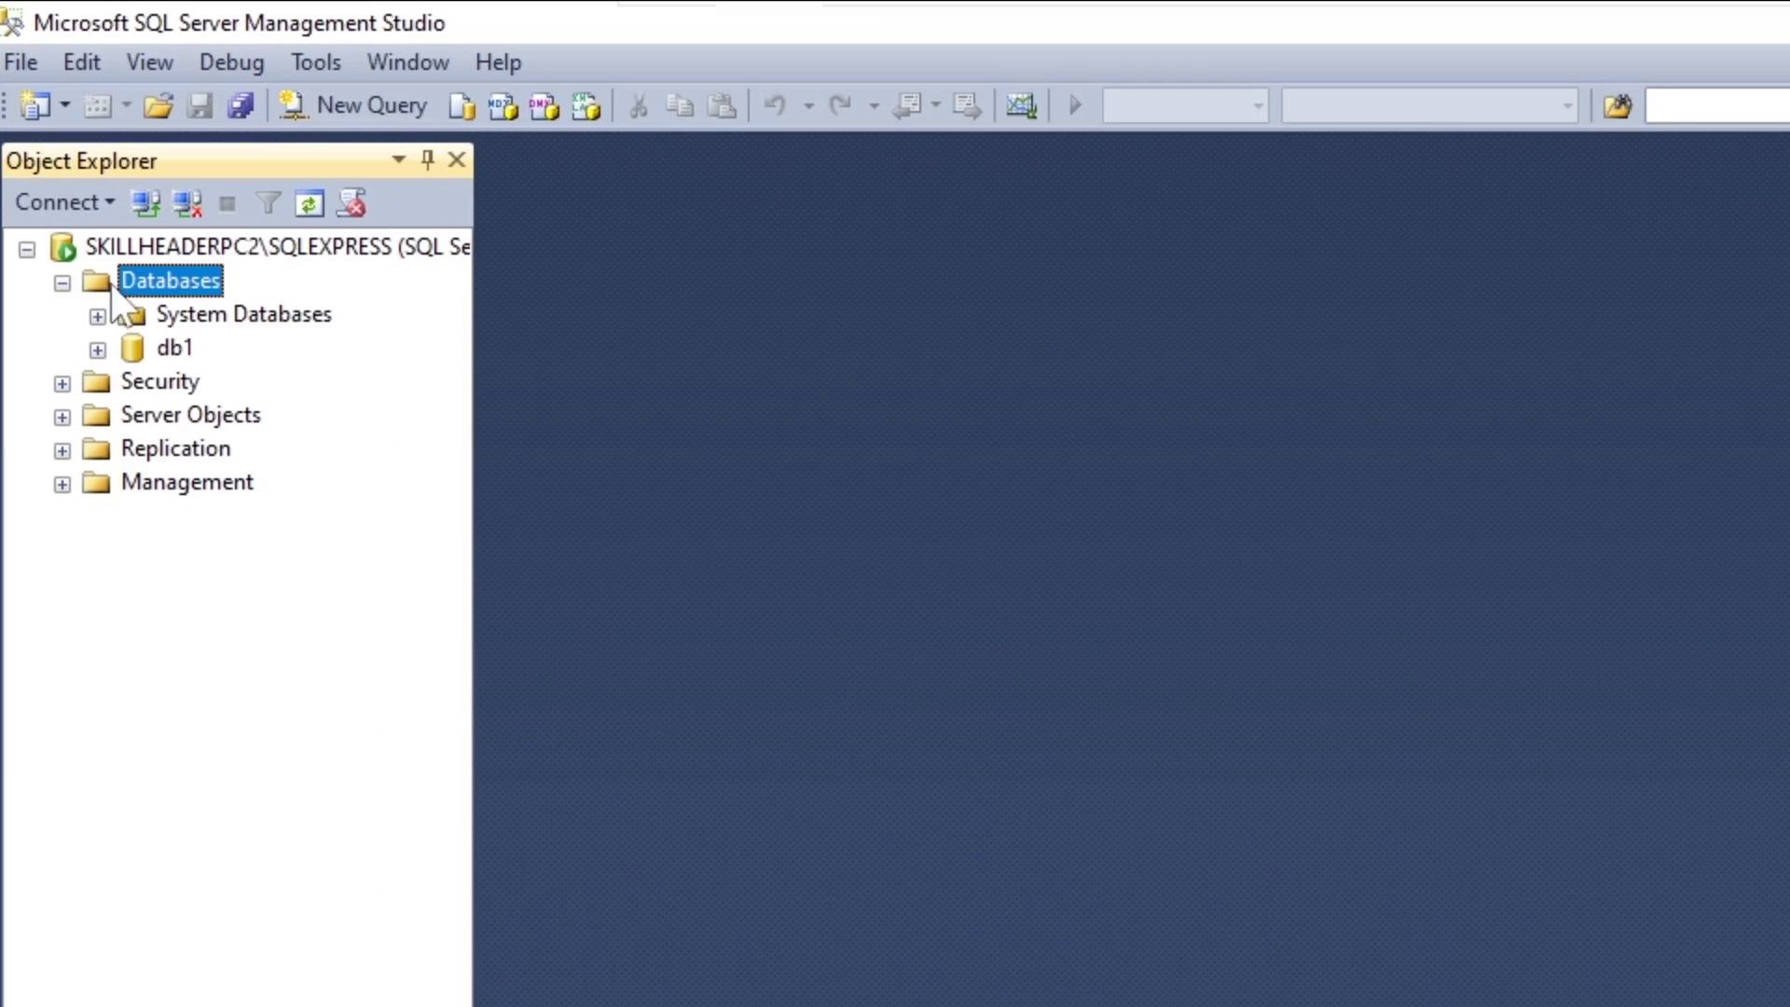
left_click(328, 305)
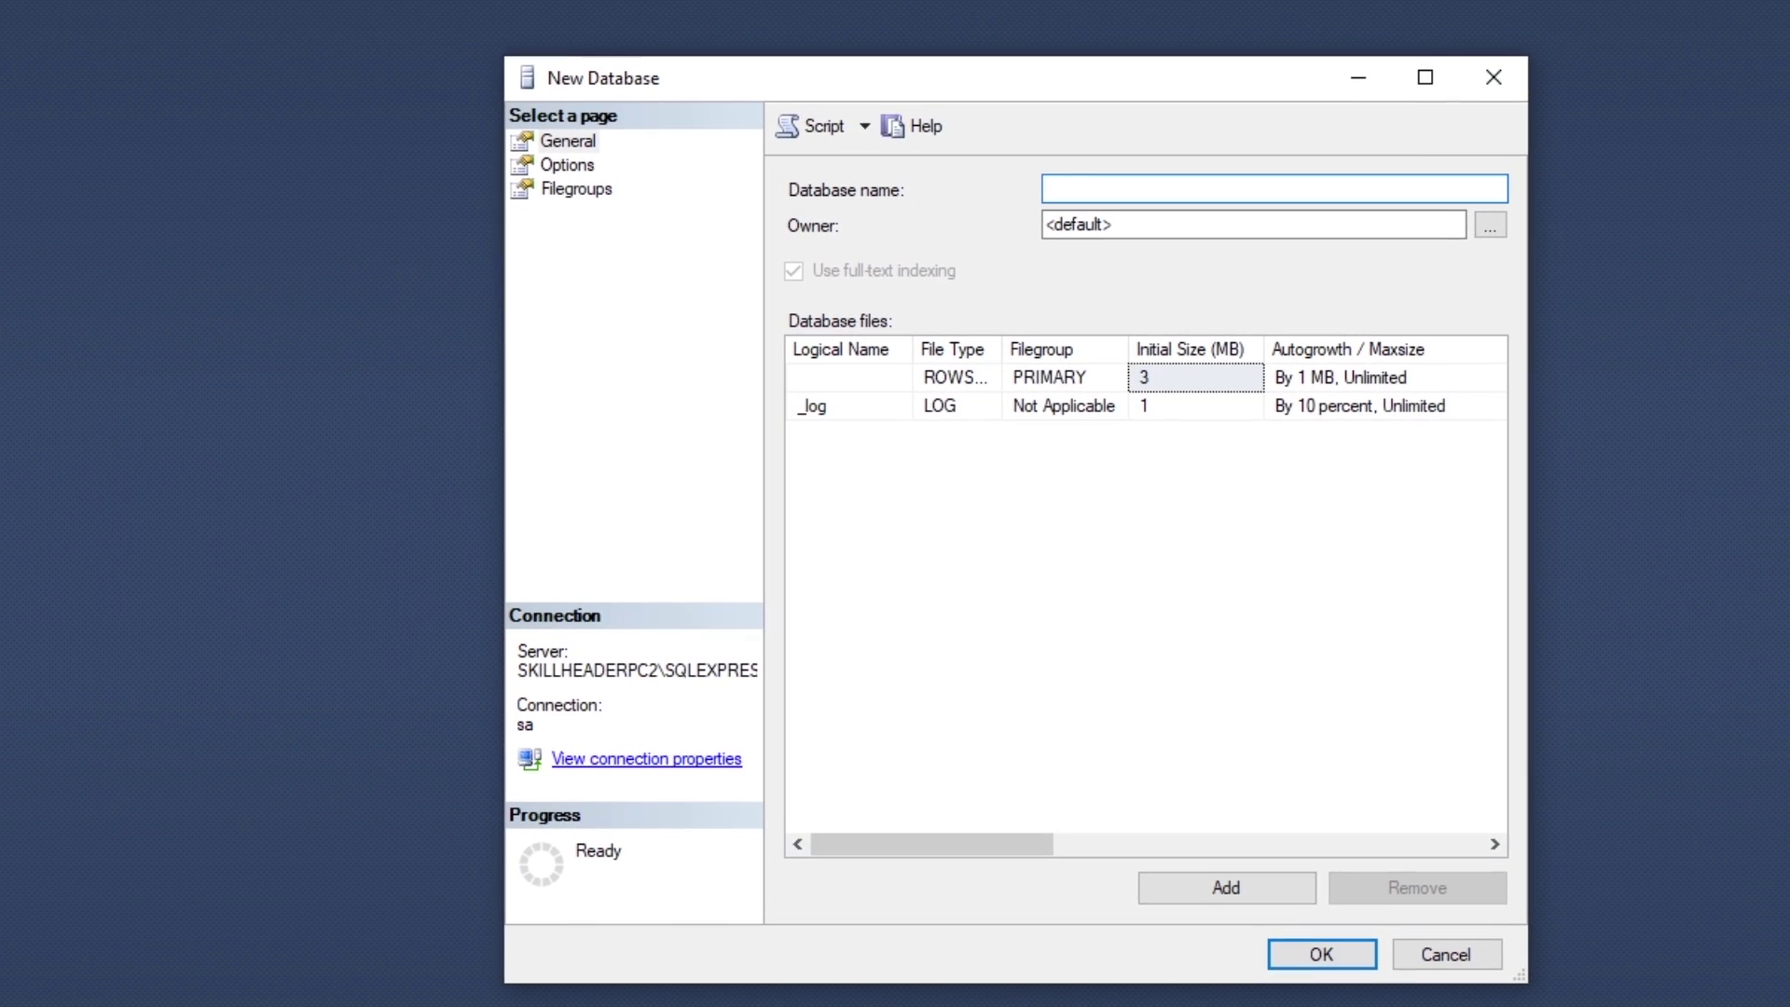
Step: Create the MyTestDB database and select it in Object Explorer
type("MyTestDB")
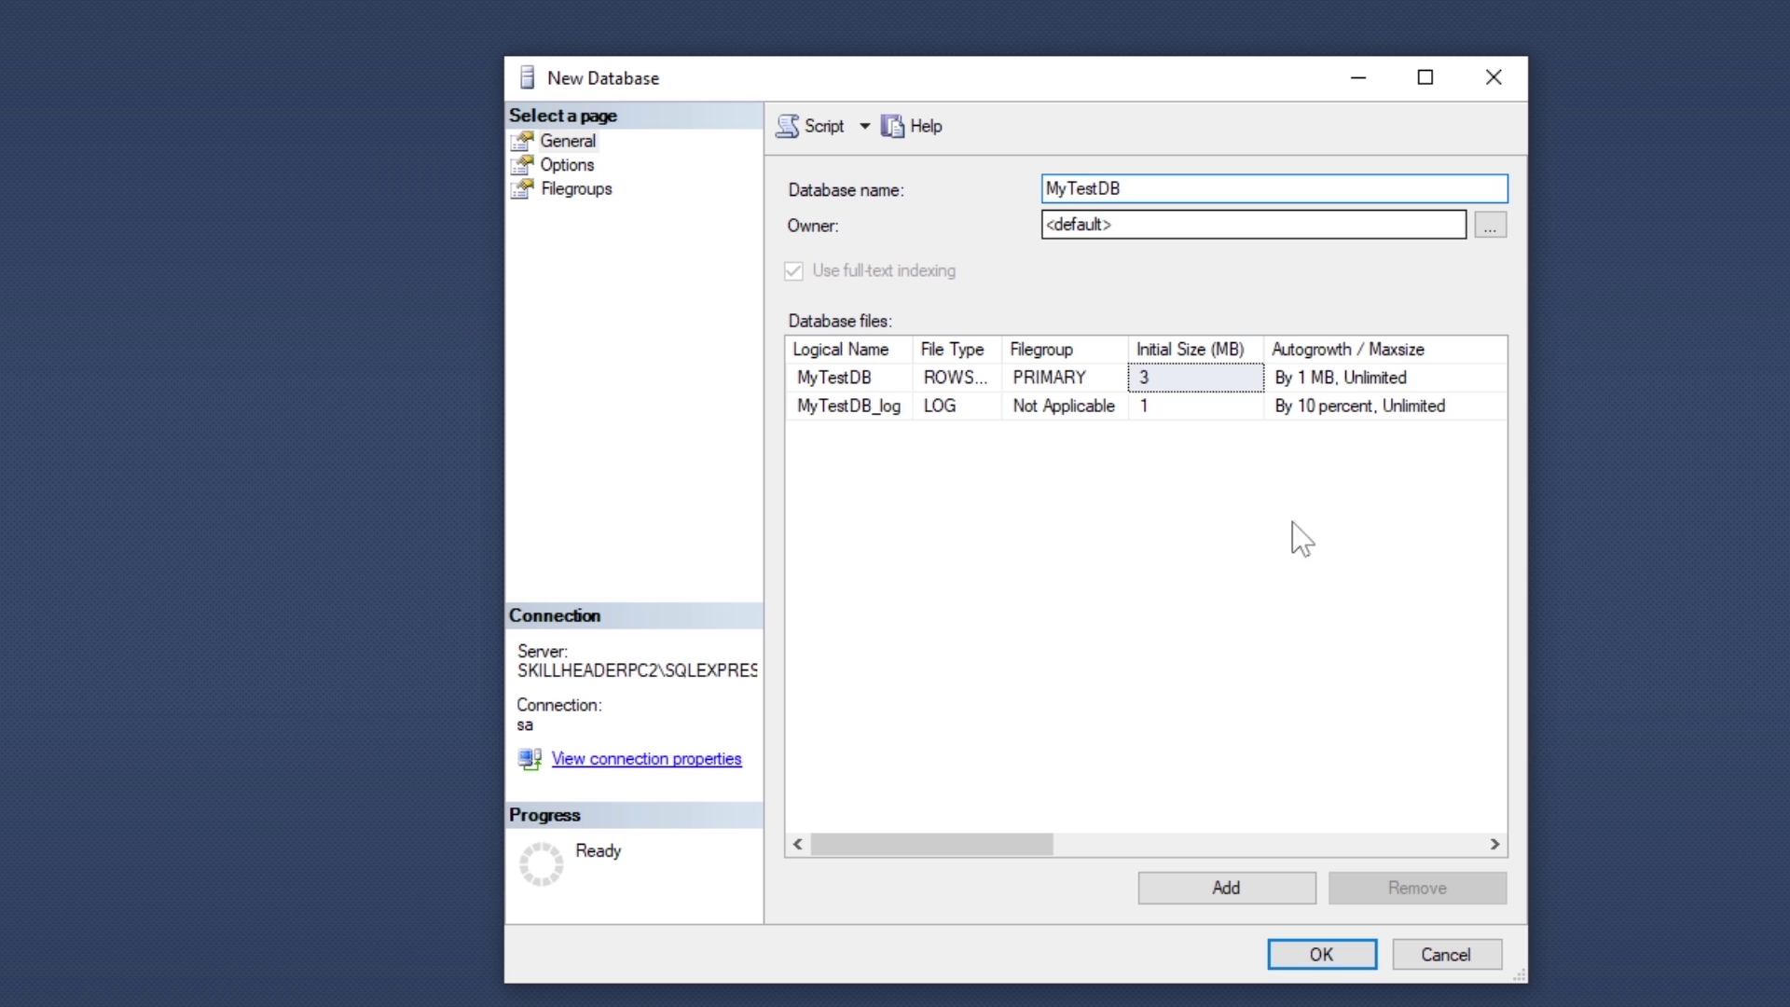
left_click(1329, 959)
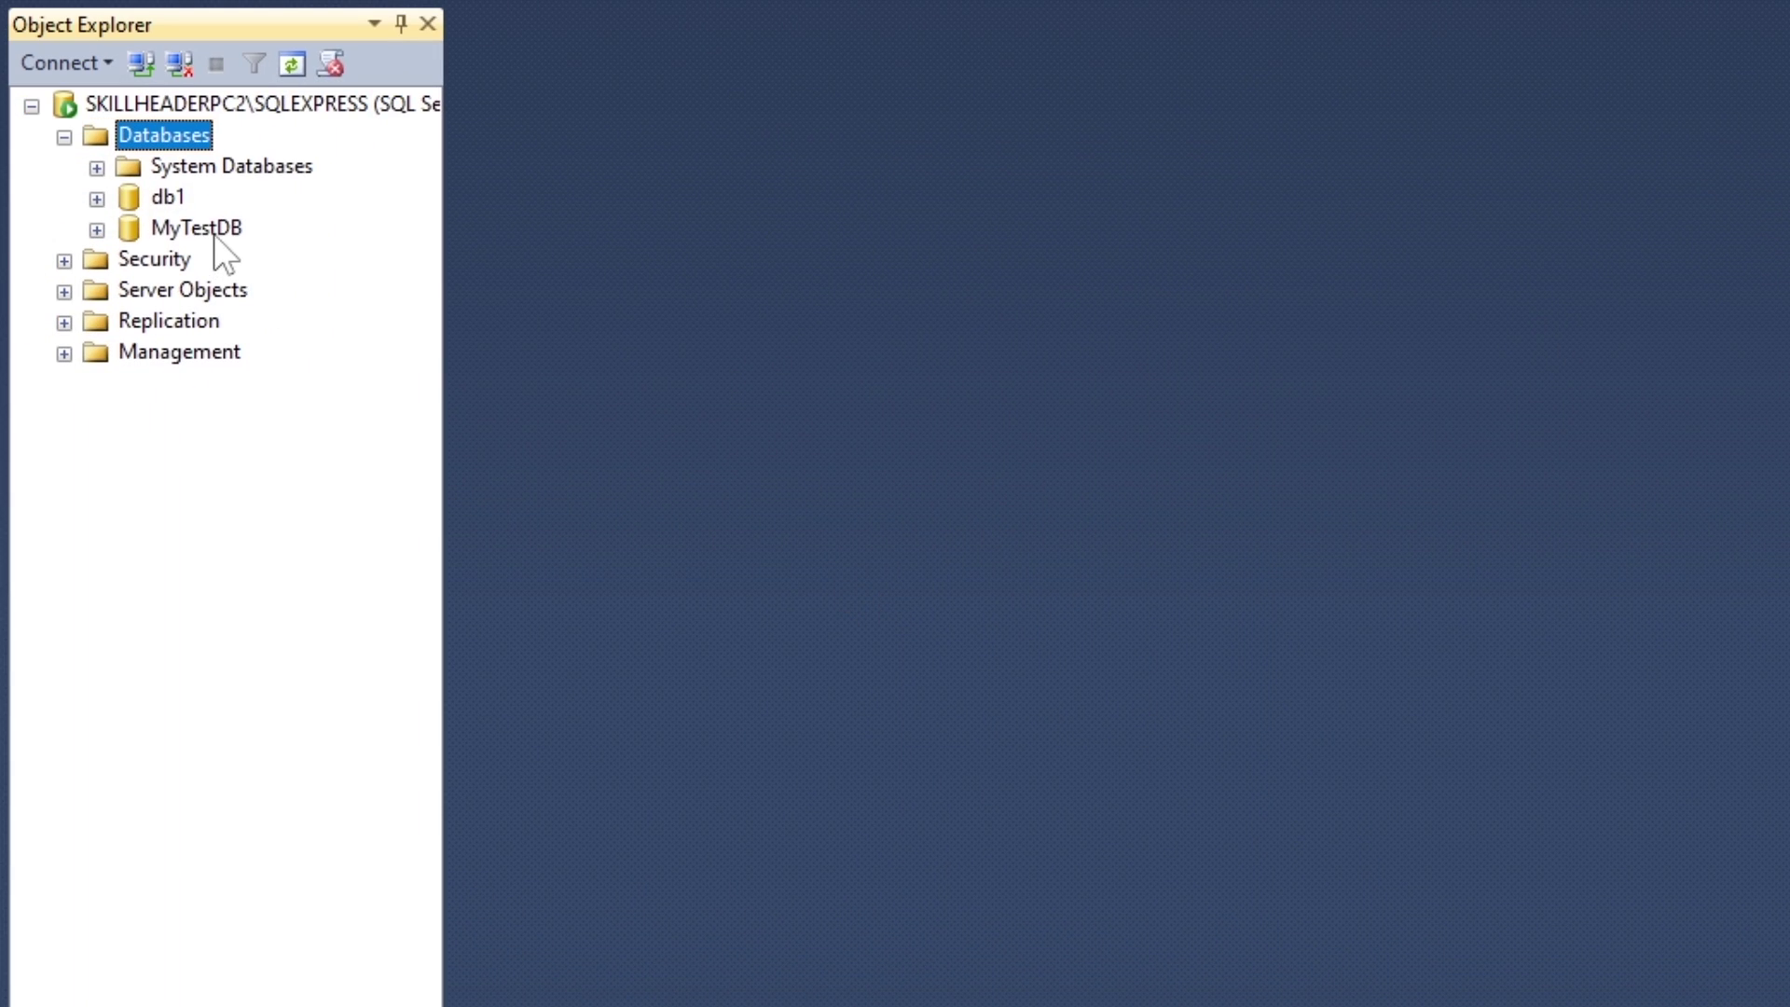
right_click(214, 233)
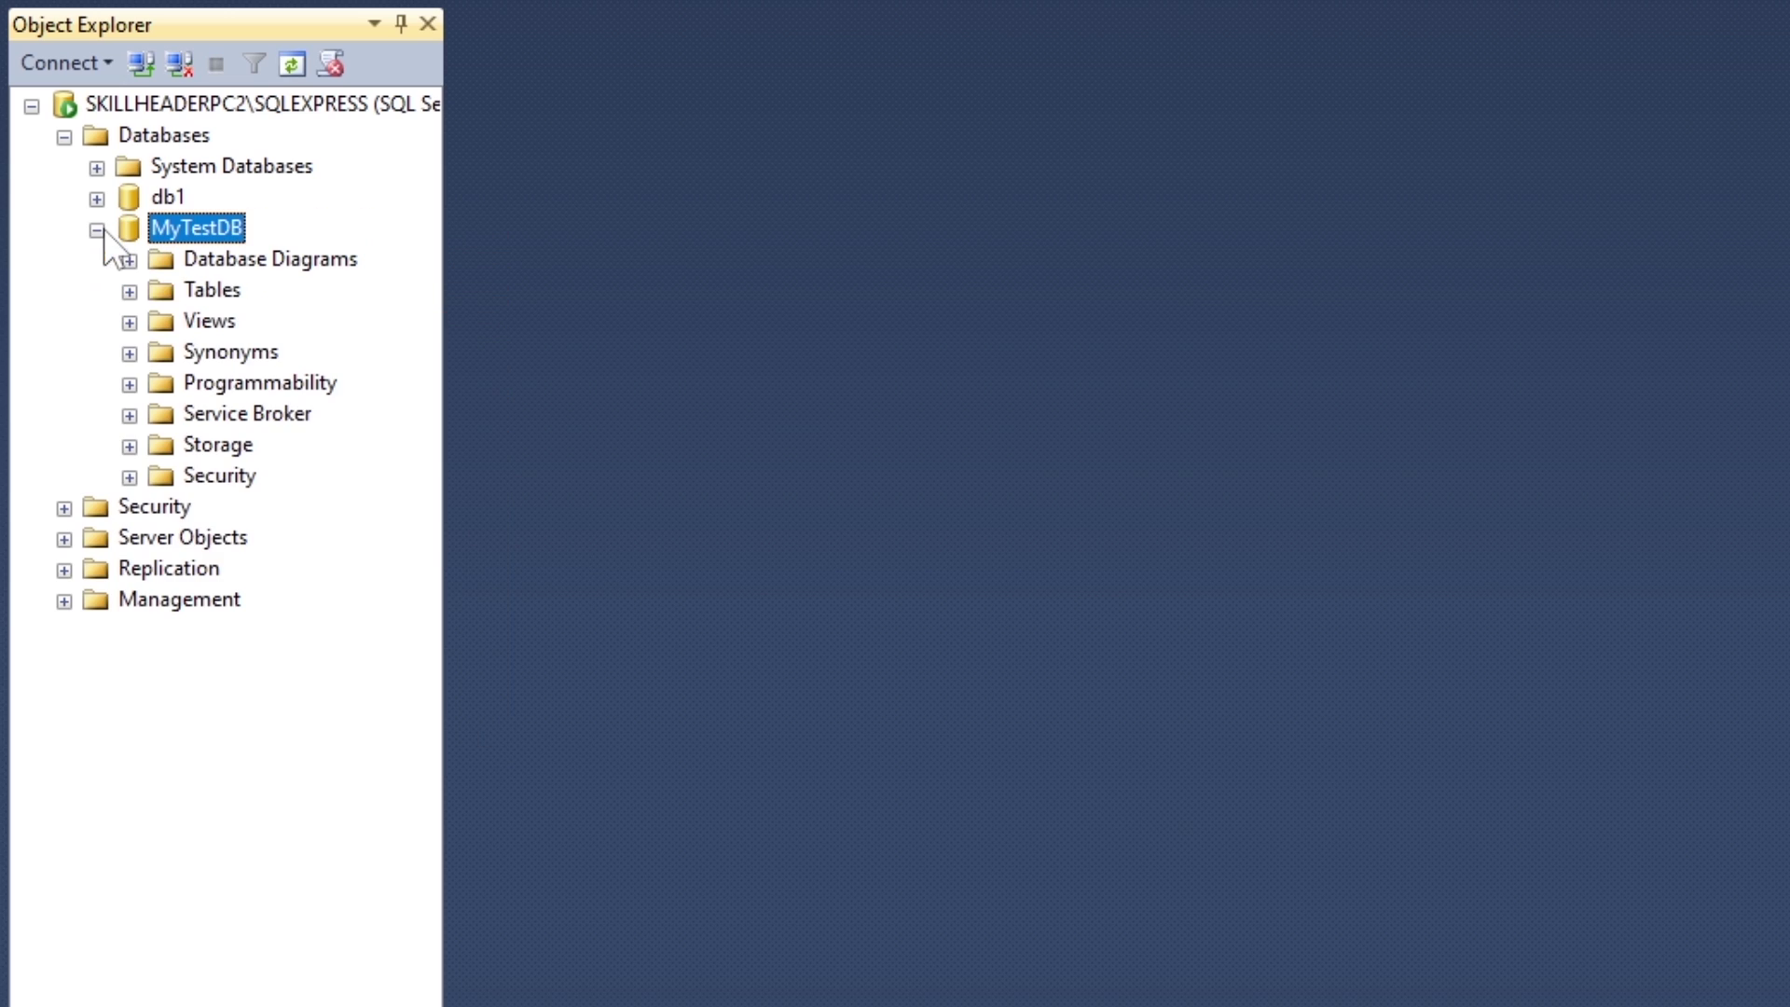
Step: Start a new table in MyTestDB with a testID int column
right_click(192, 289)
left_click(259, 310)
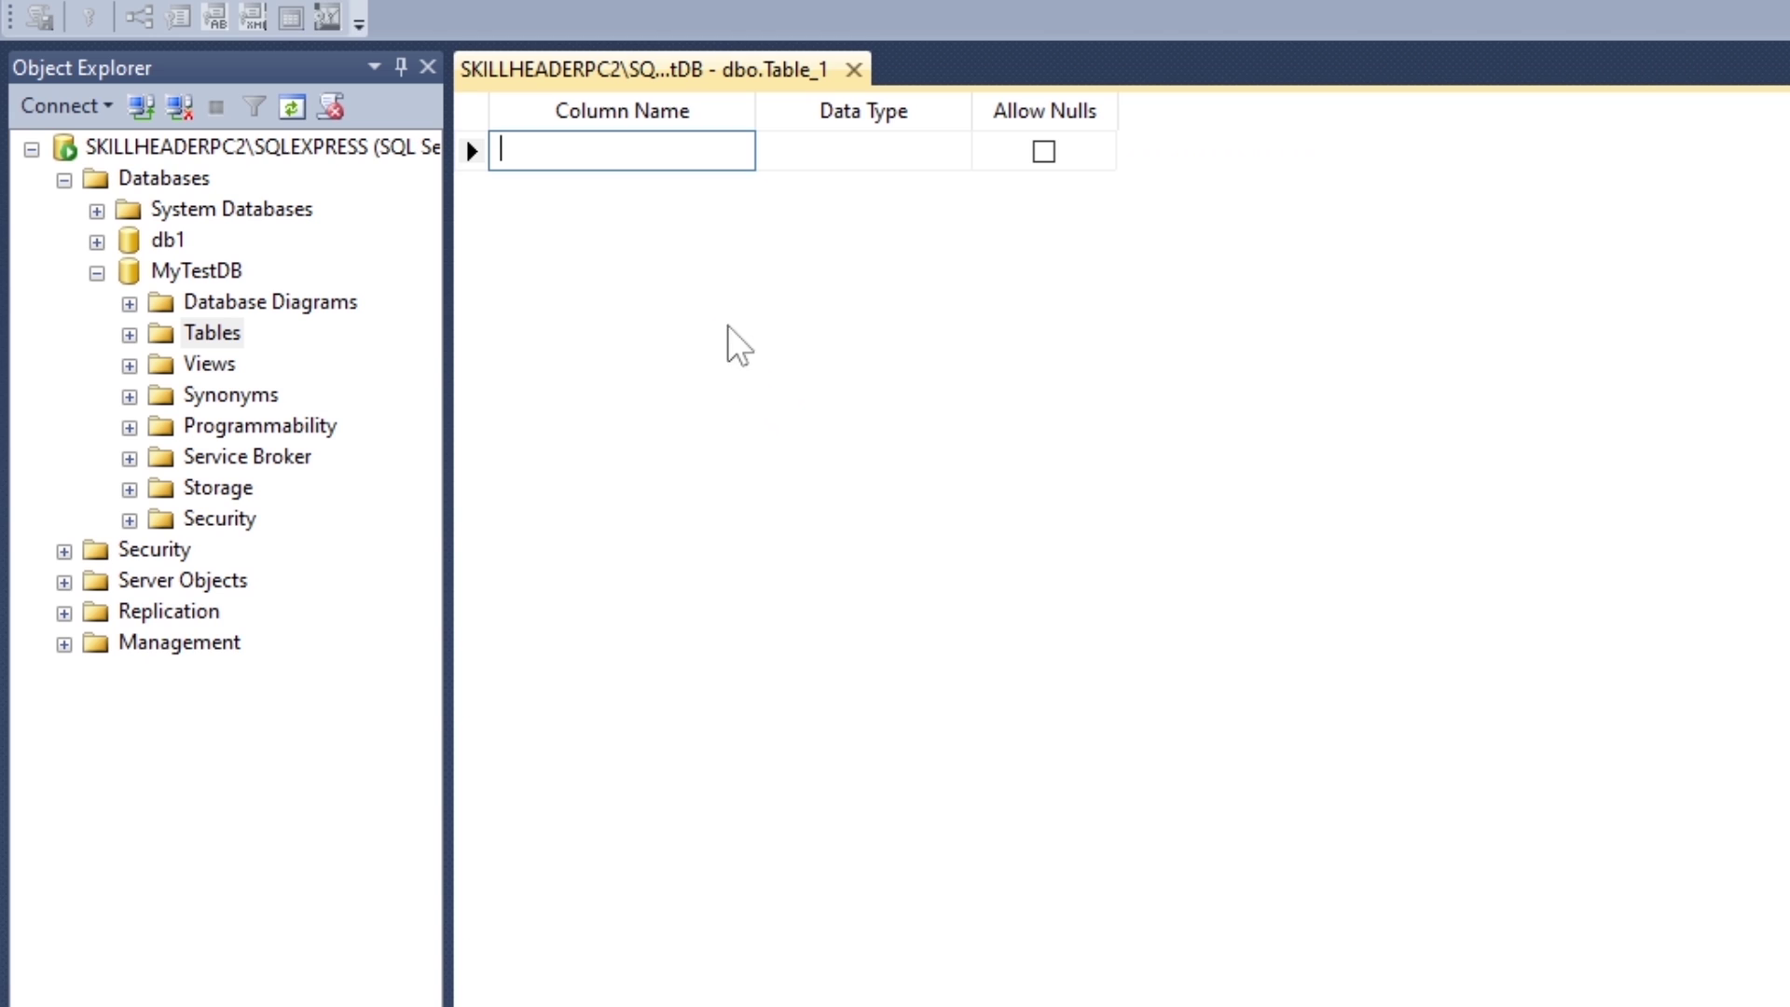
type("test")
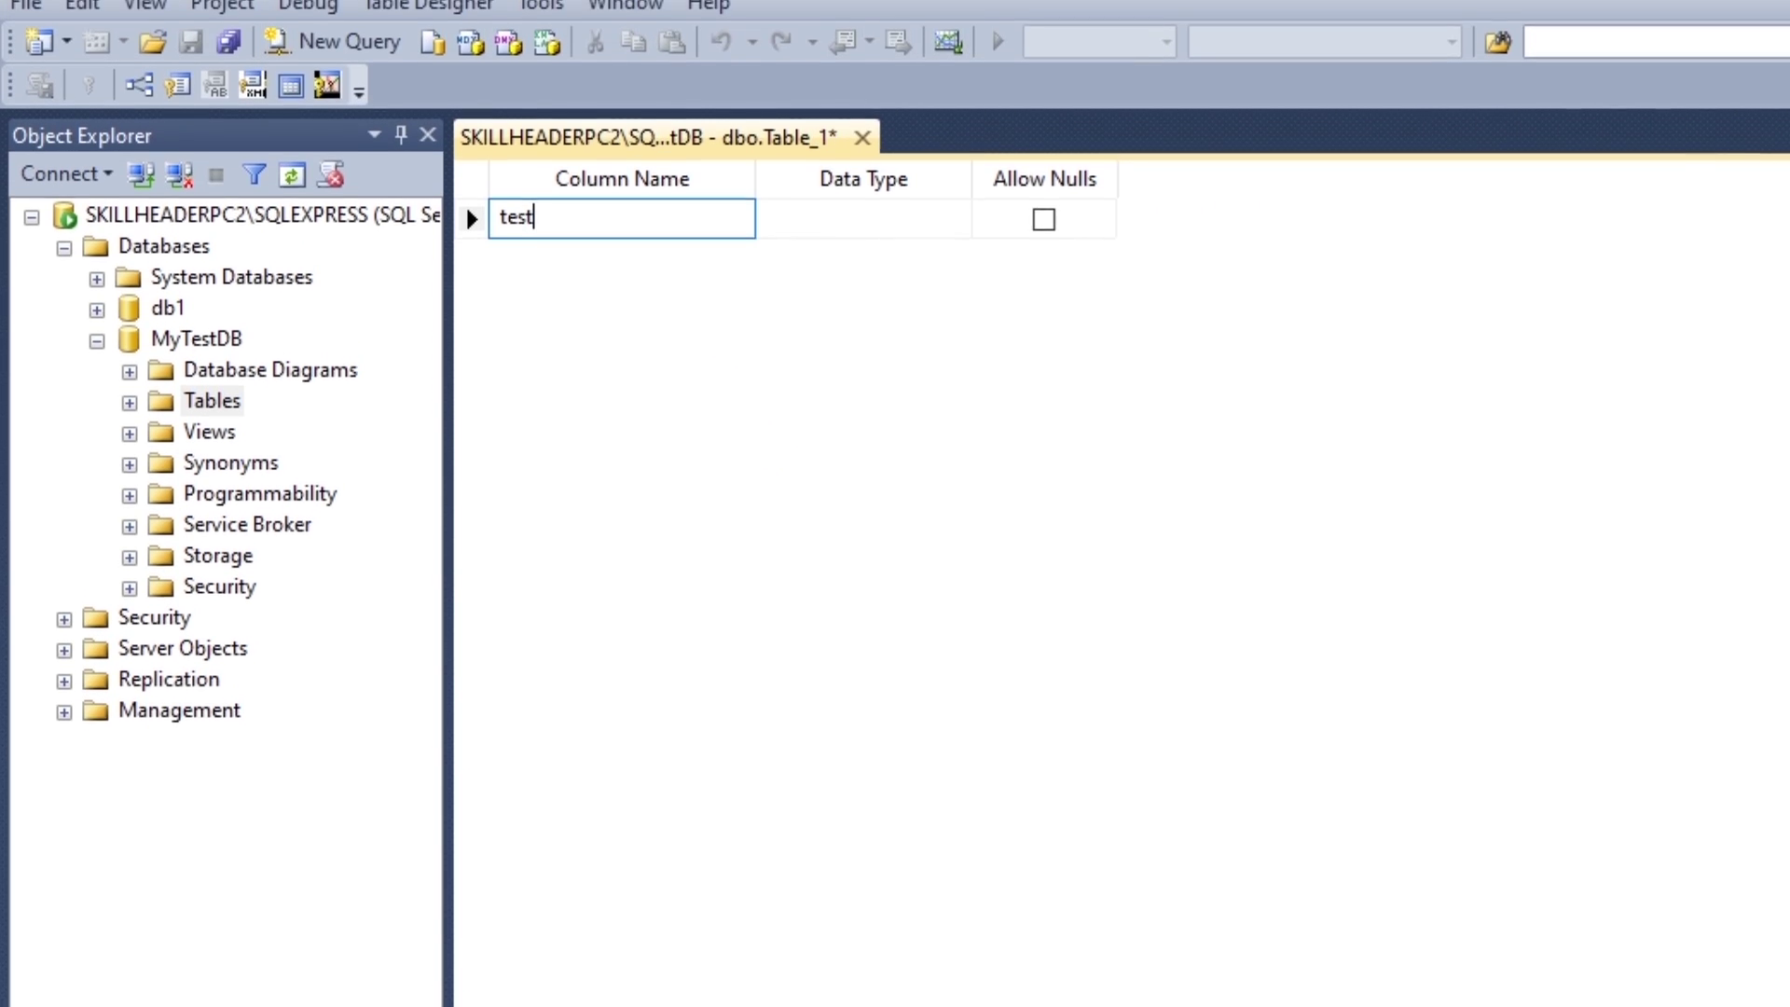
type("ID")
key("Tab")
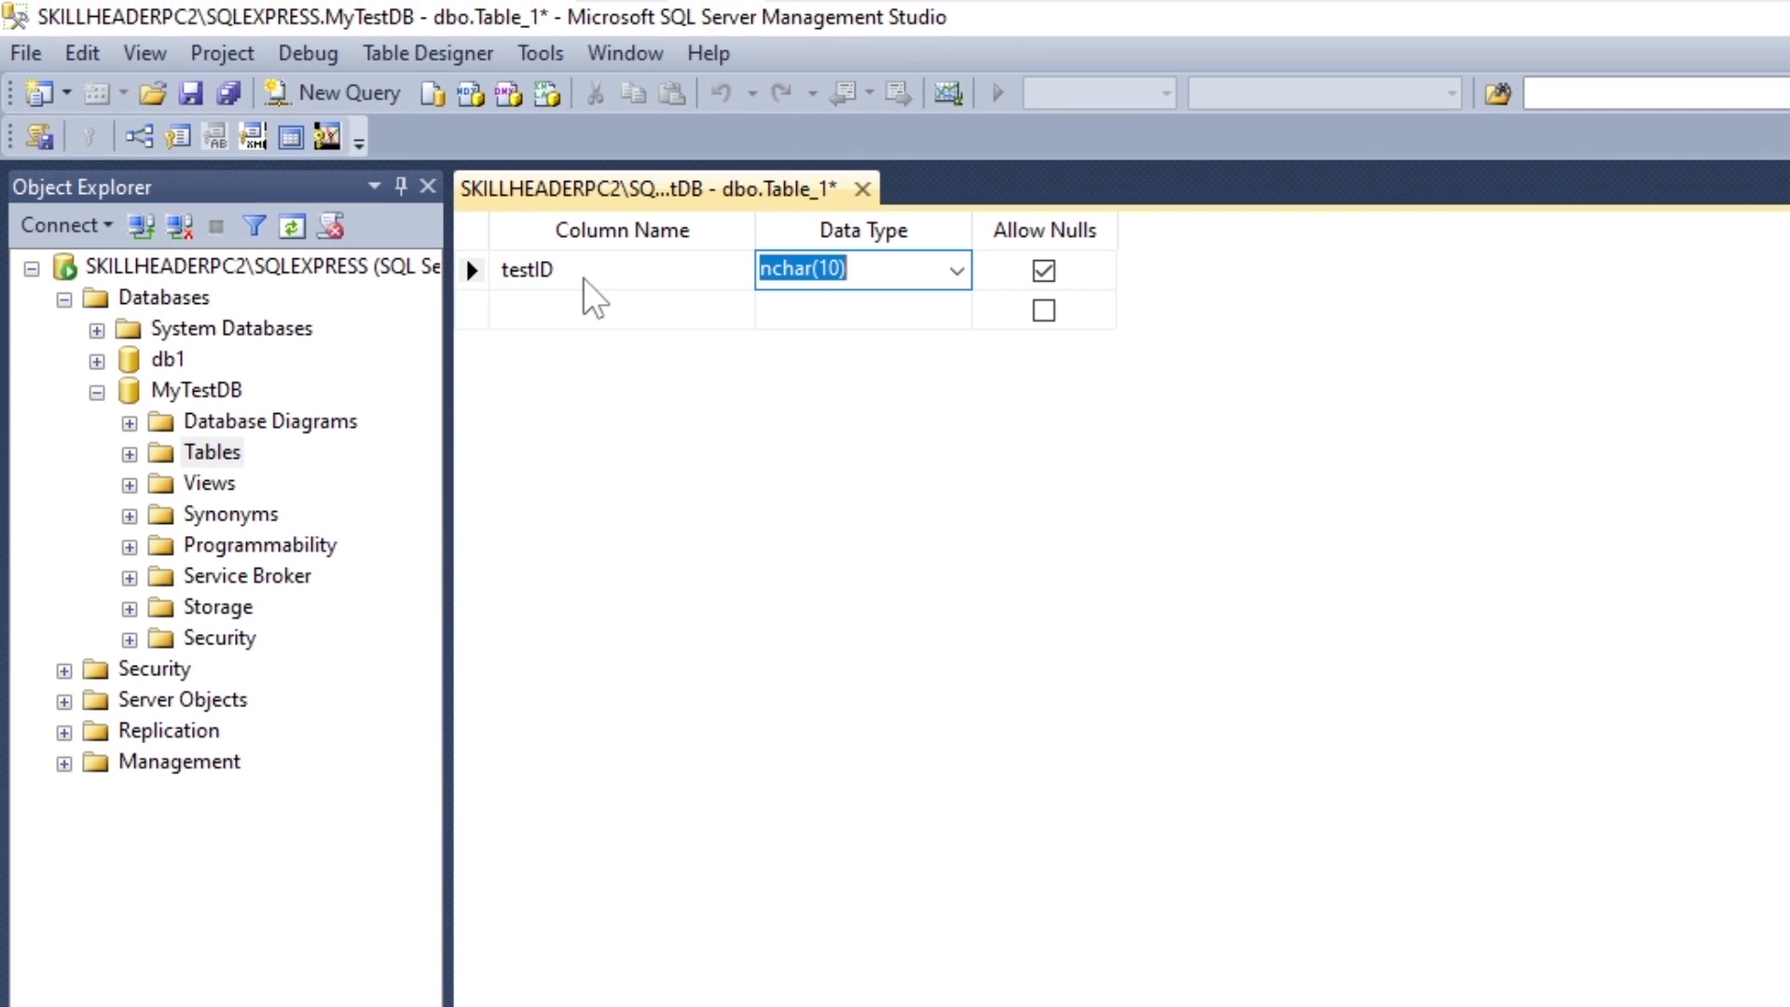
type("int")
Step: Add a testName column of type varchar(150)
left_click(588, 296)
type("test")
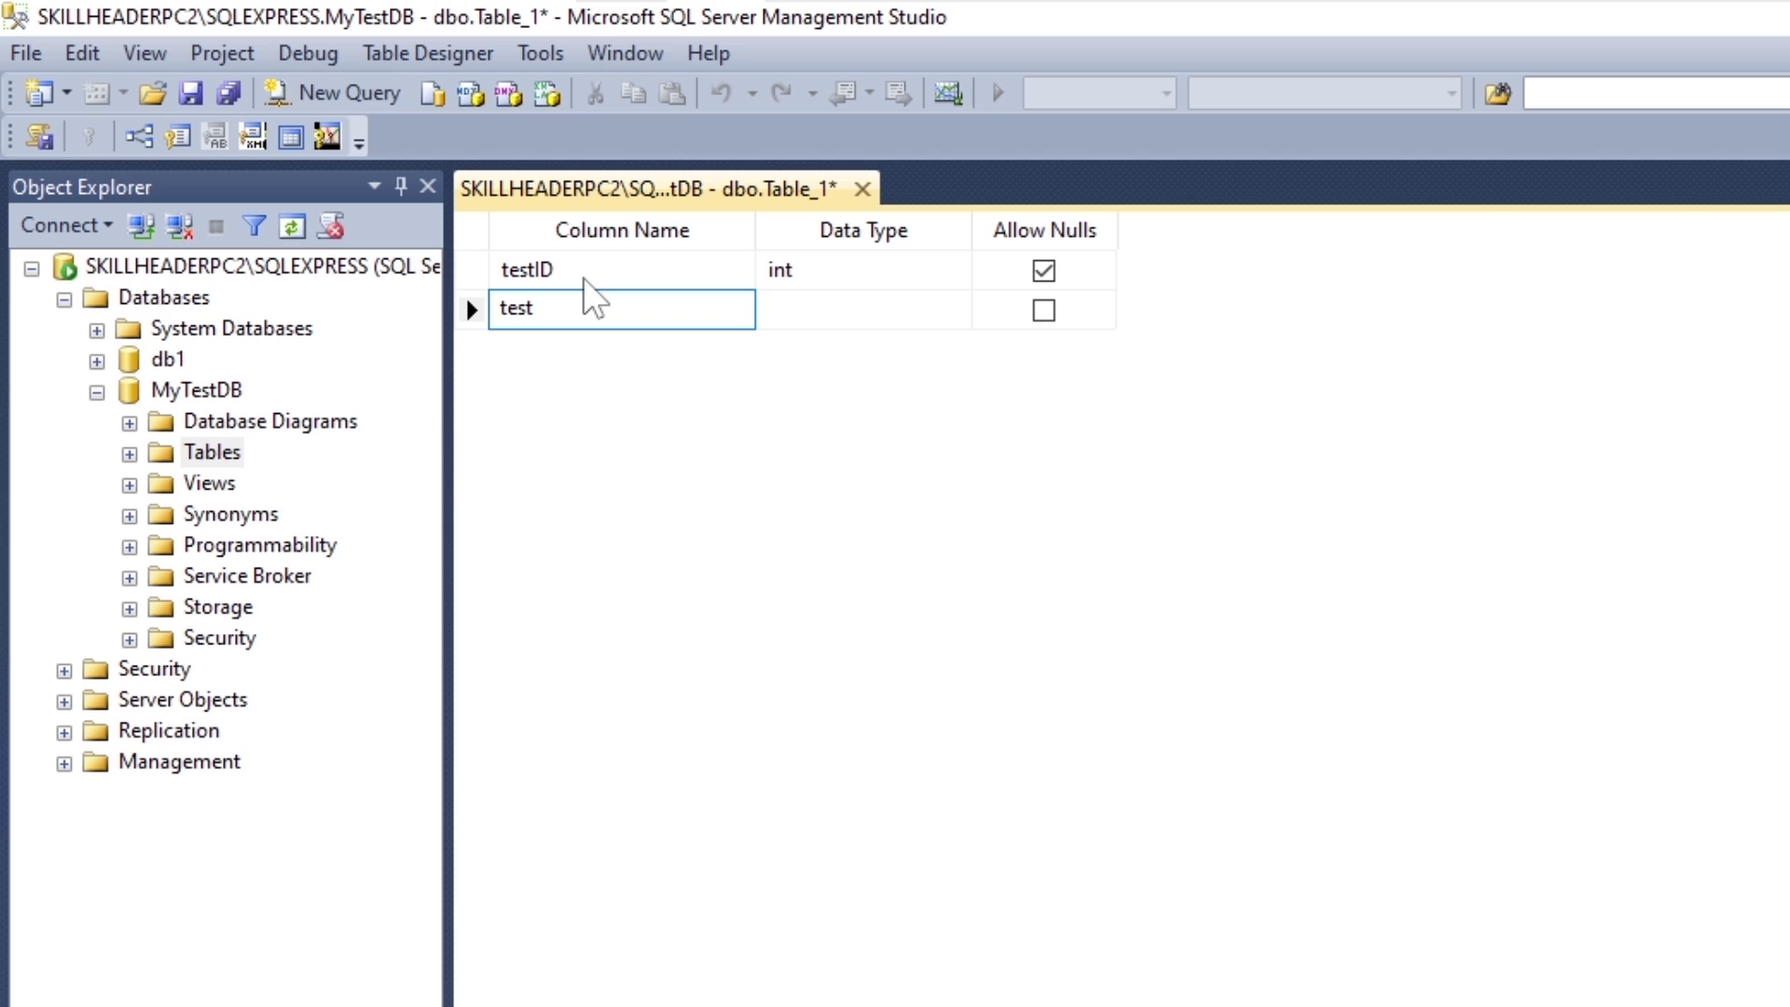
type("Name")
key("Tab")
type("var")
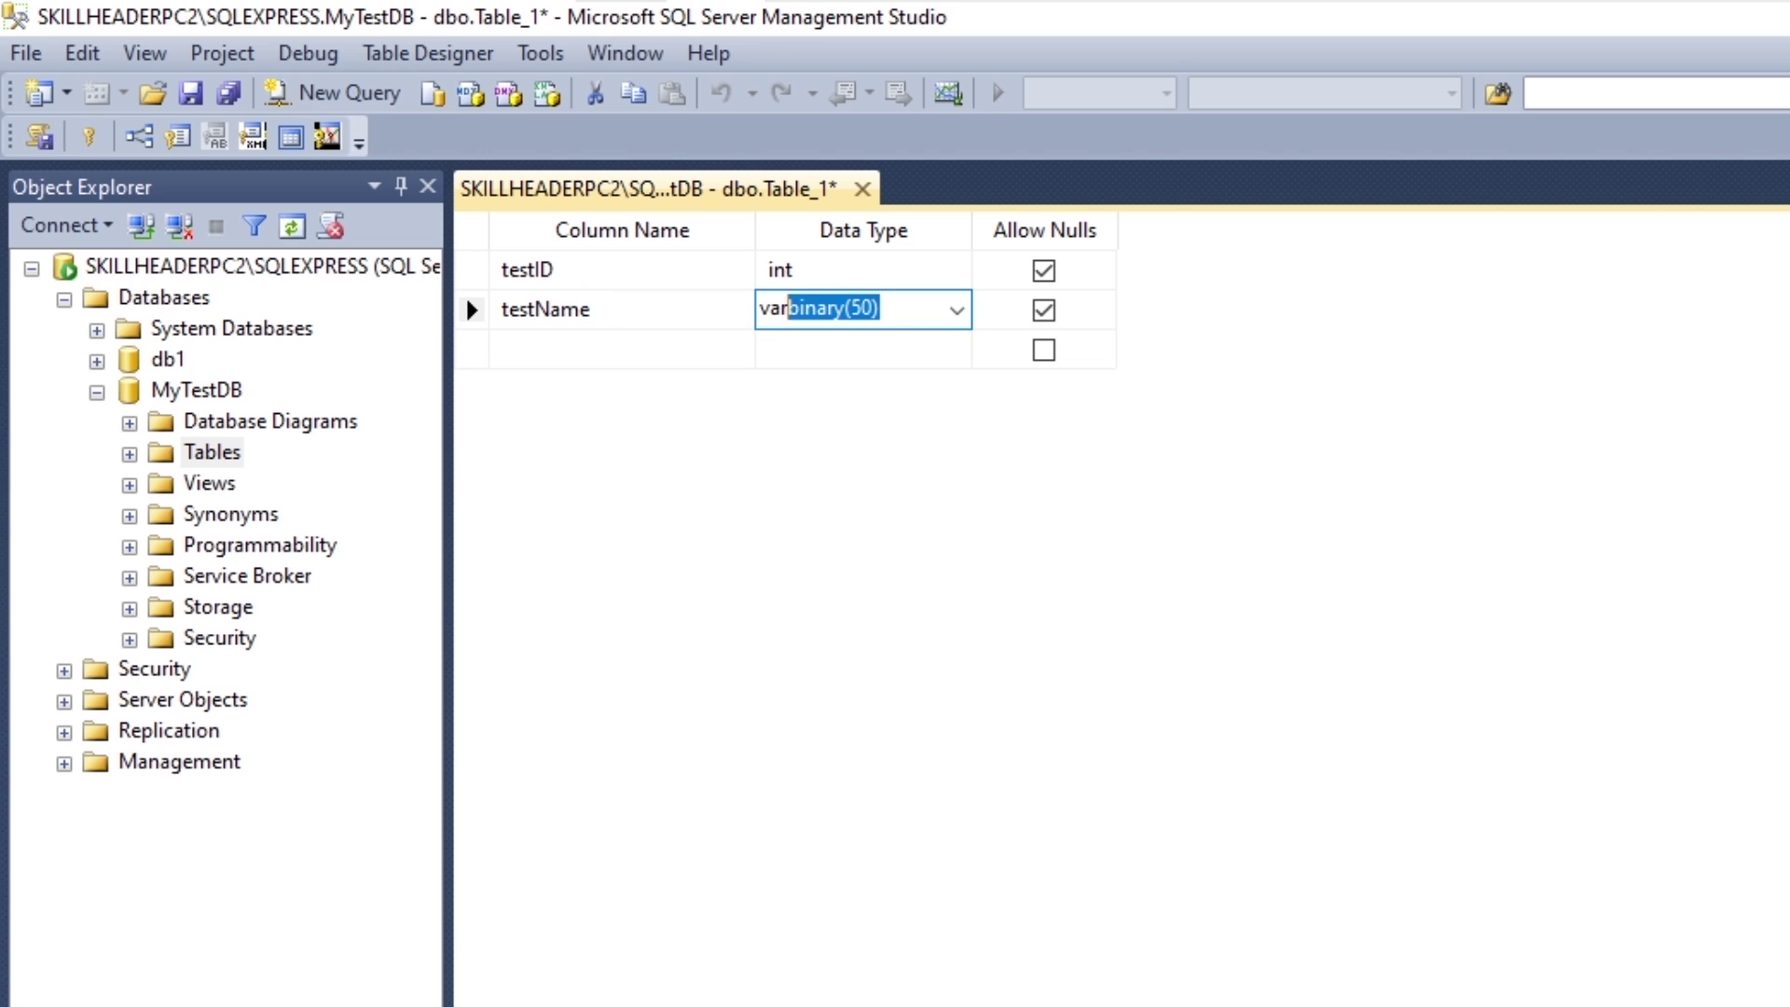
type("ch")
key("End")
type("1")
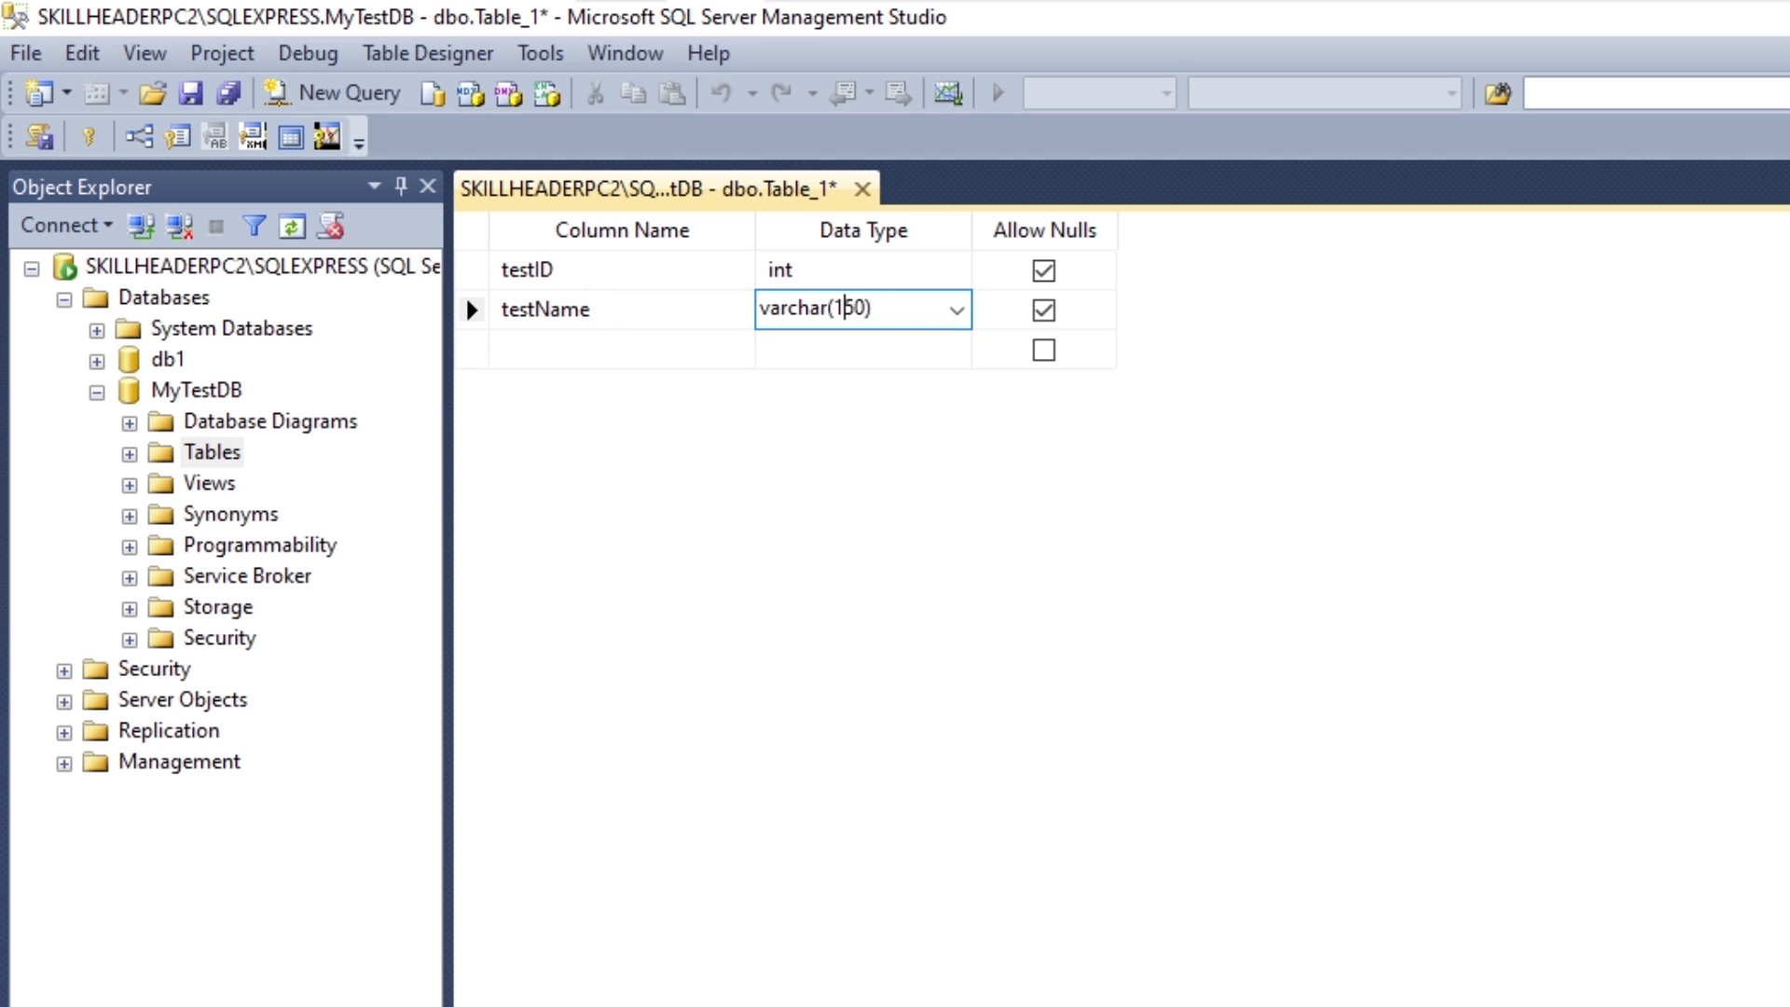
key("Tab")
key("Tab")
Step: Add testAddress as varchar(255) and testAmount as money
type("test")
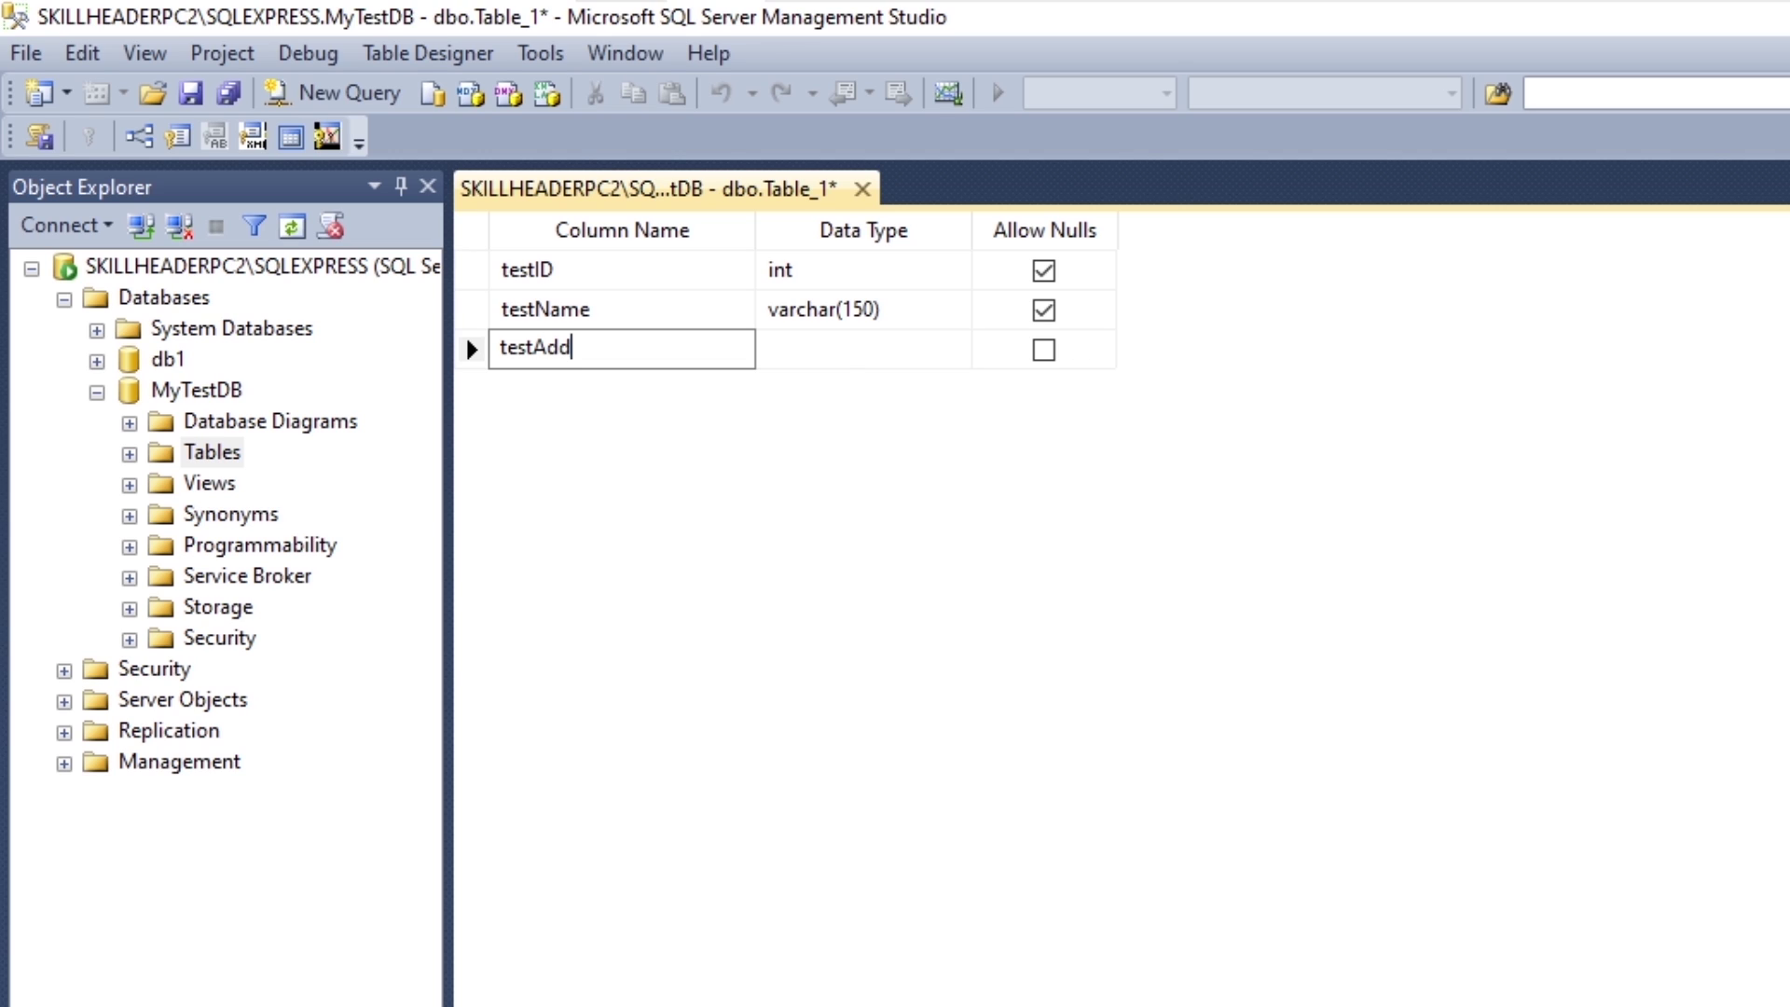
key("Tab")
type("varch")
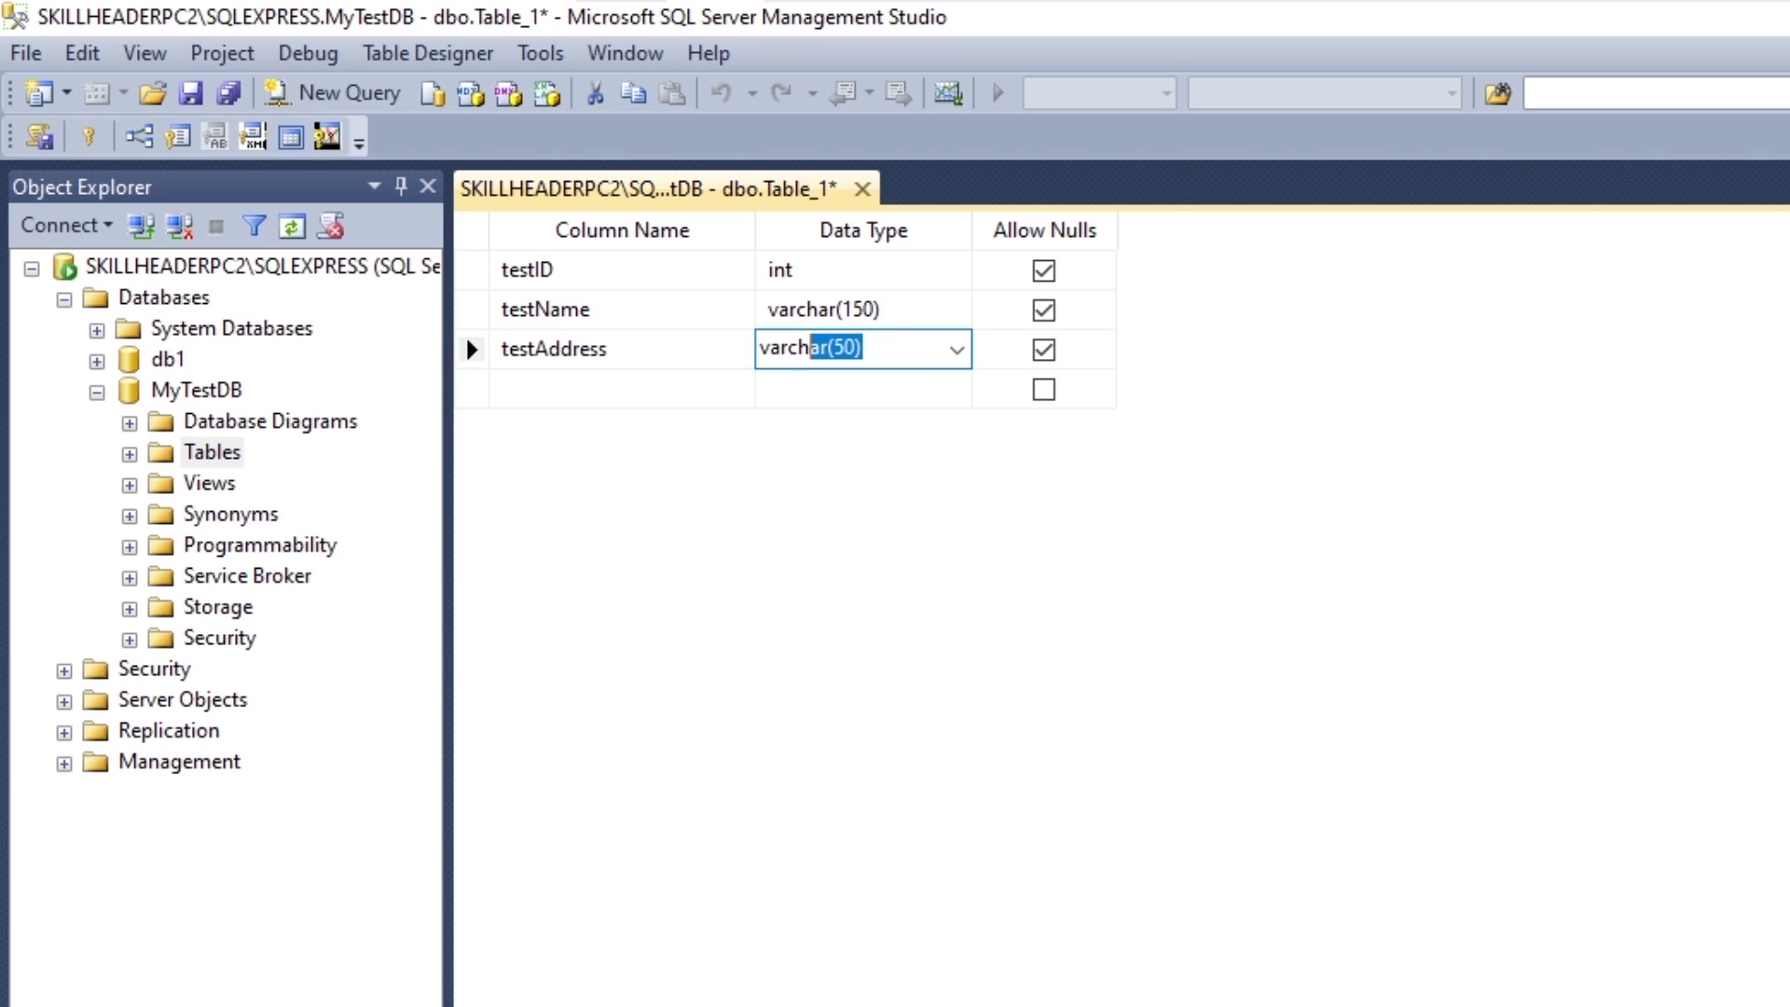
key("End")
key("Left")
key("BackSpace")
key("BackSpace")
type("24")
type("5")
key("Tab")
key("Tab")
type("testAm")
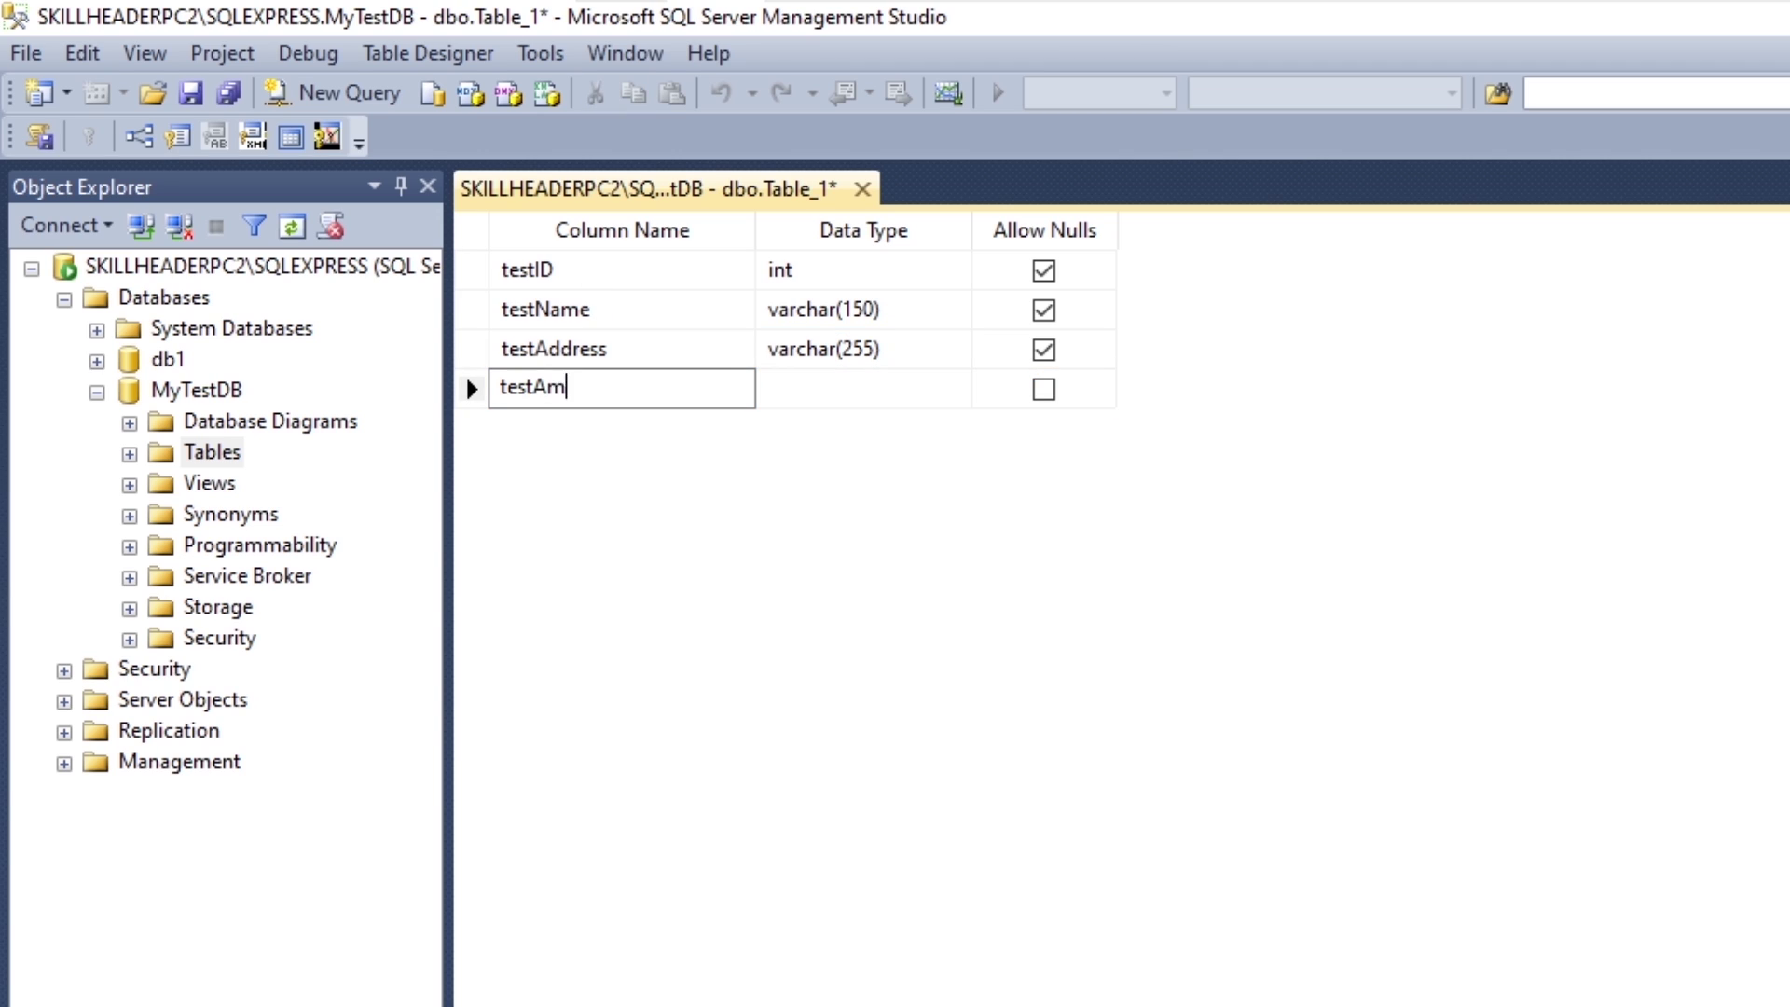
type("ount")
key("Tab")
type("m")
key("Tab")
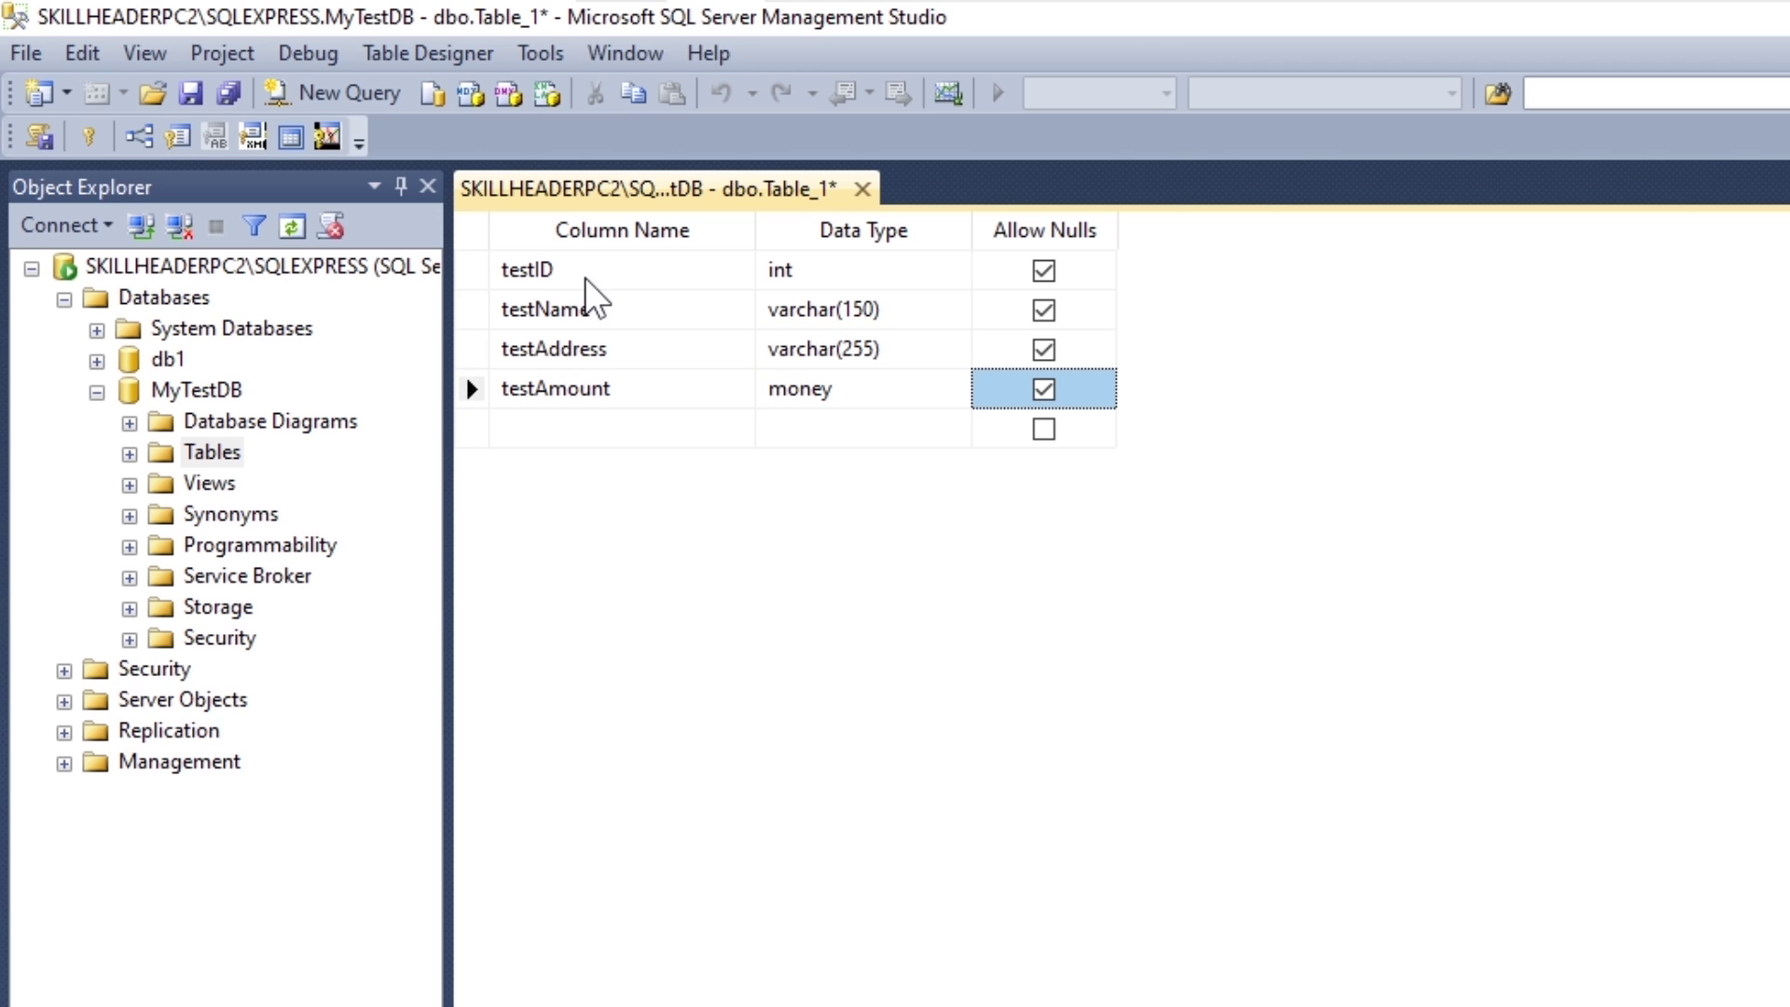
Step: Make testID the primary key and the identity column
left_click(555, 270)
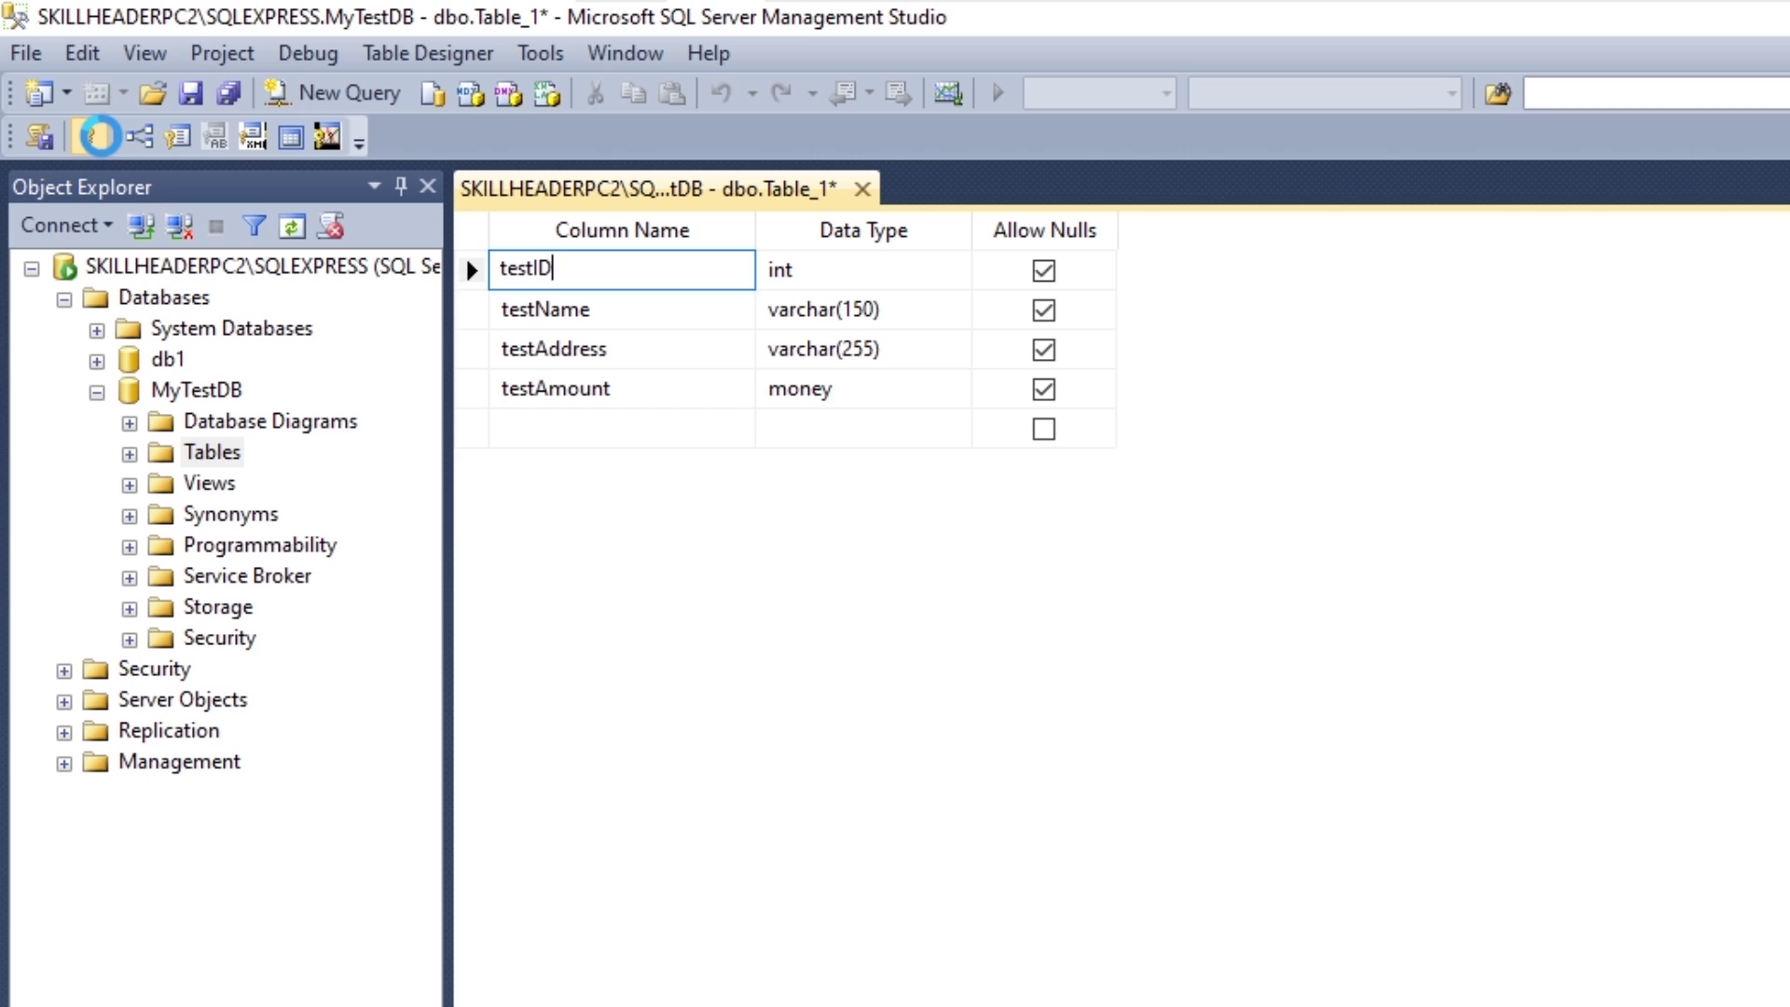
left_click(90, 137)
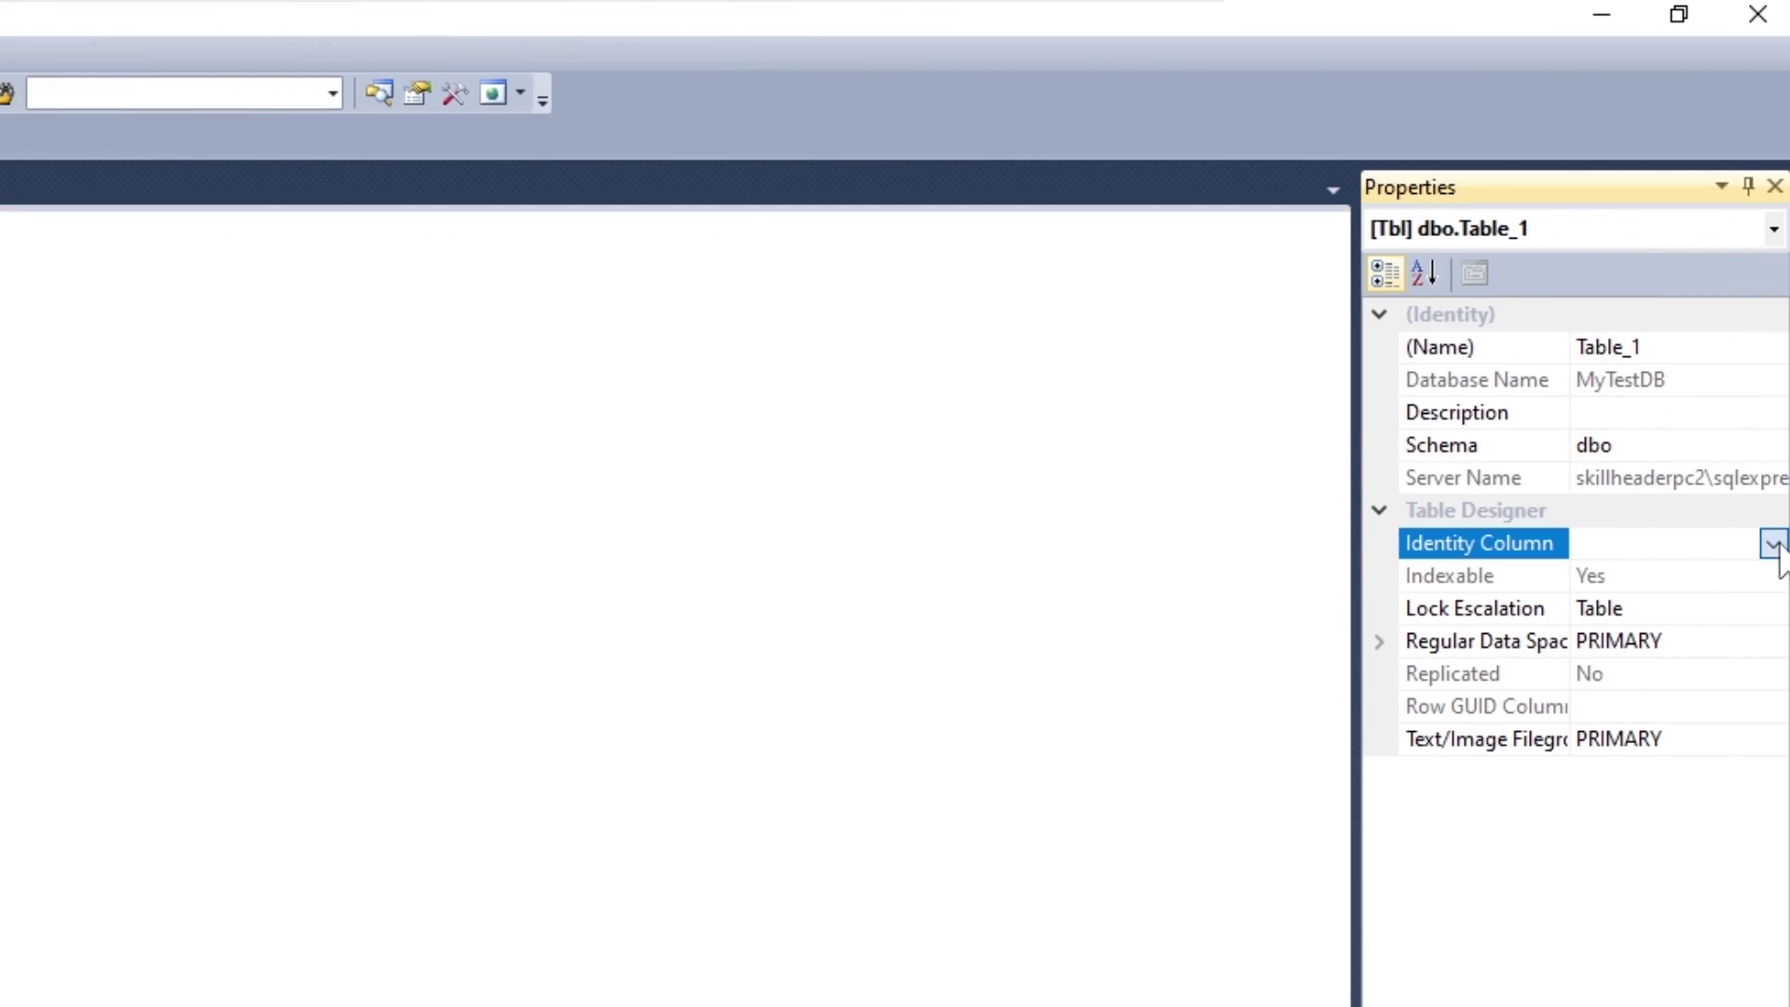
left_click(1771, 542)
left_click(1695, 572)
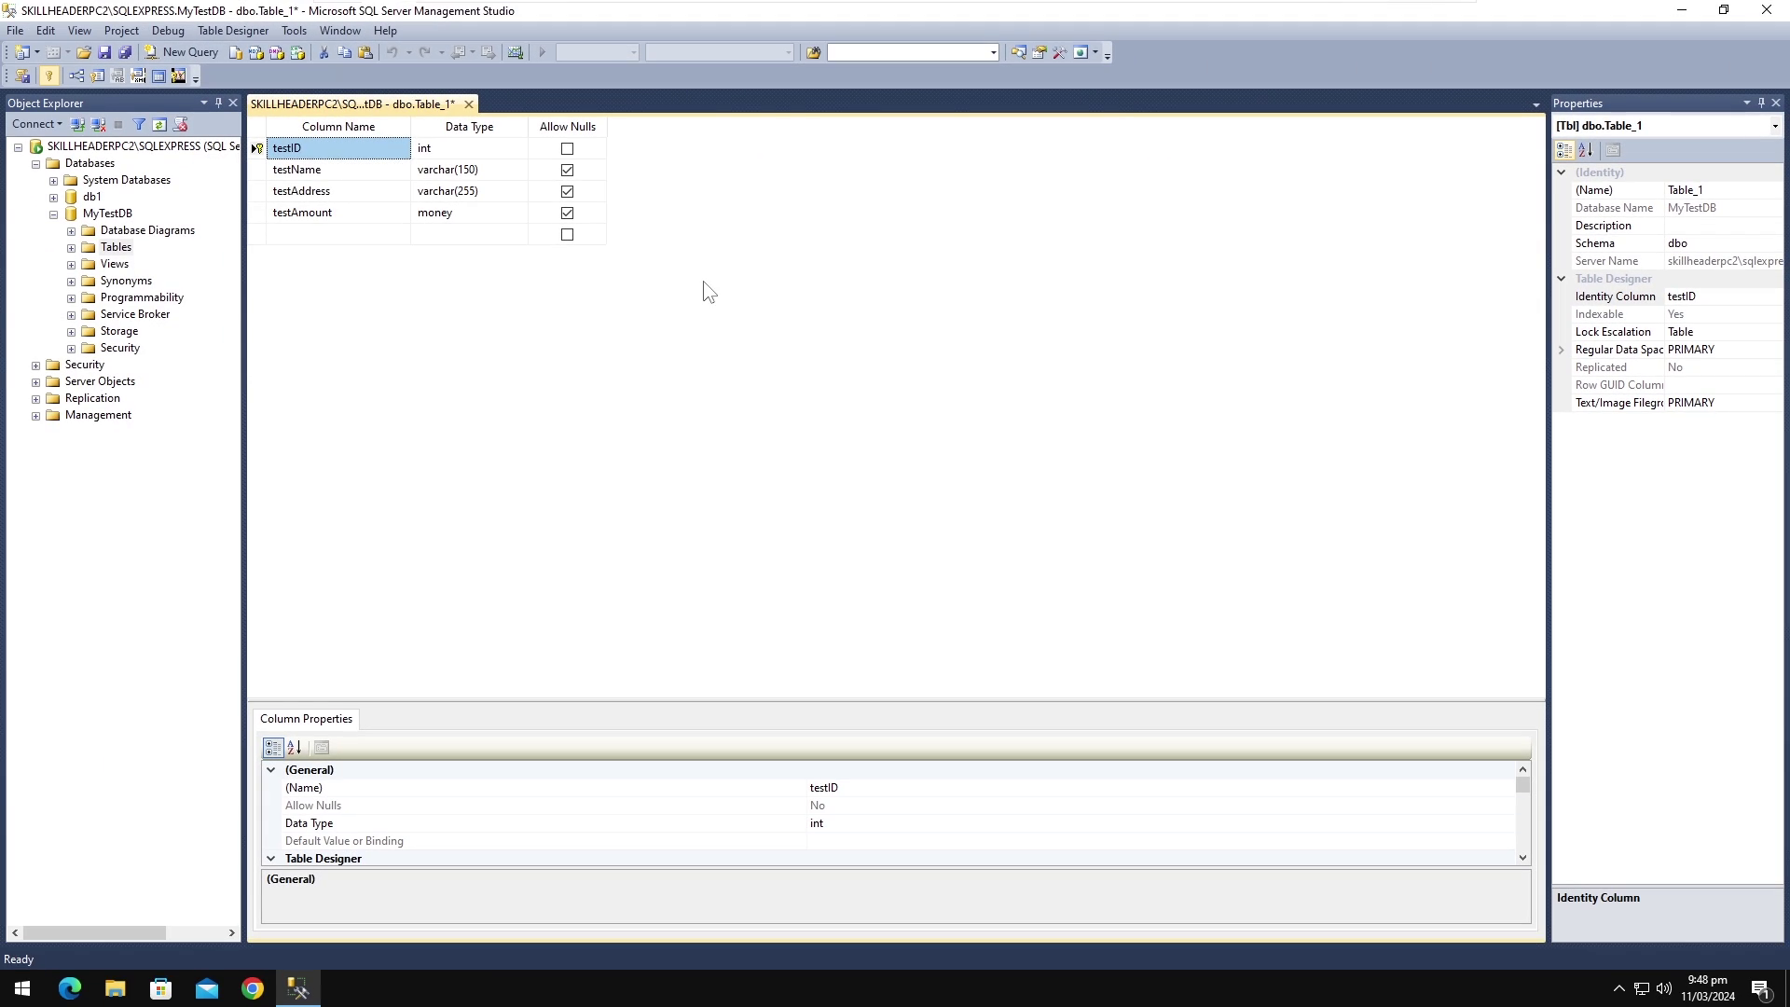
Step: Save the table as testTable and expand Tables to show dbo.testTable
key("ctrl+s")
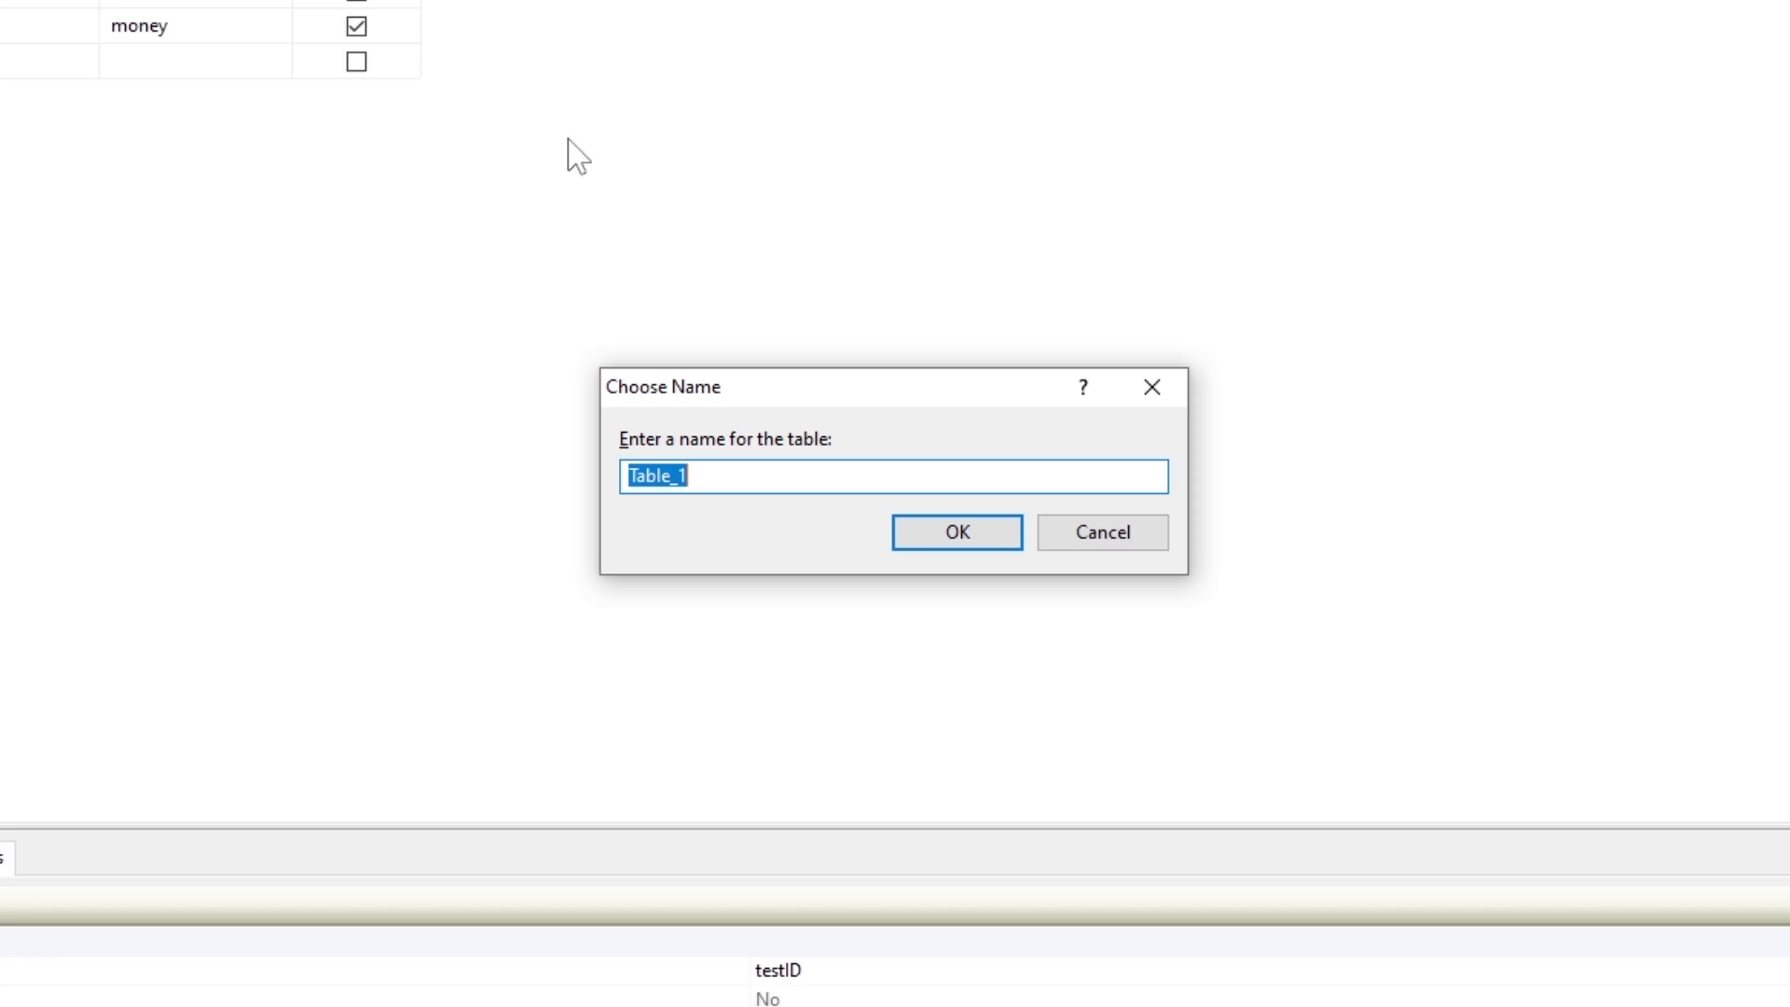
type("testTable")
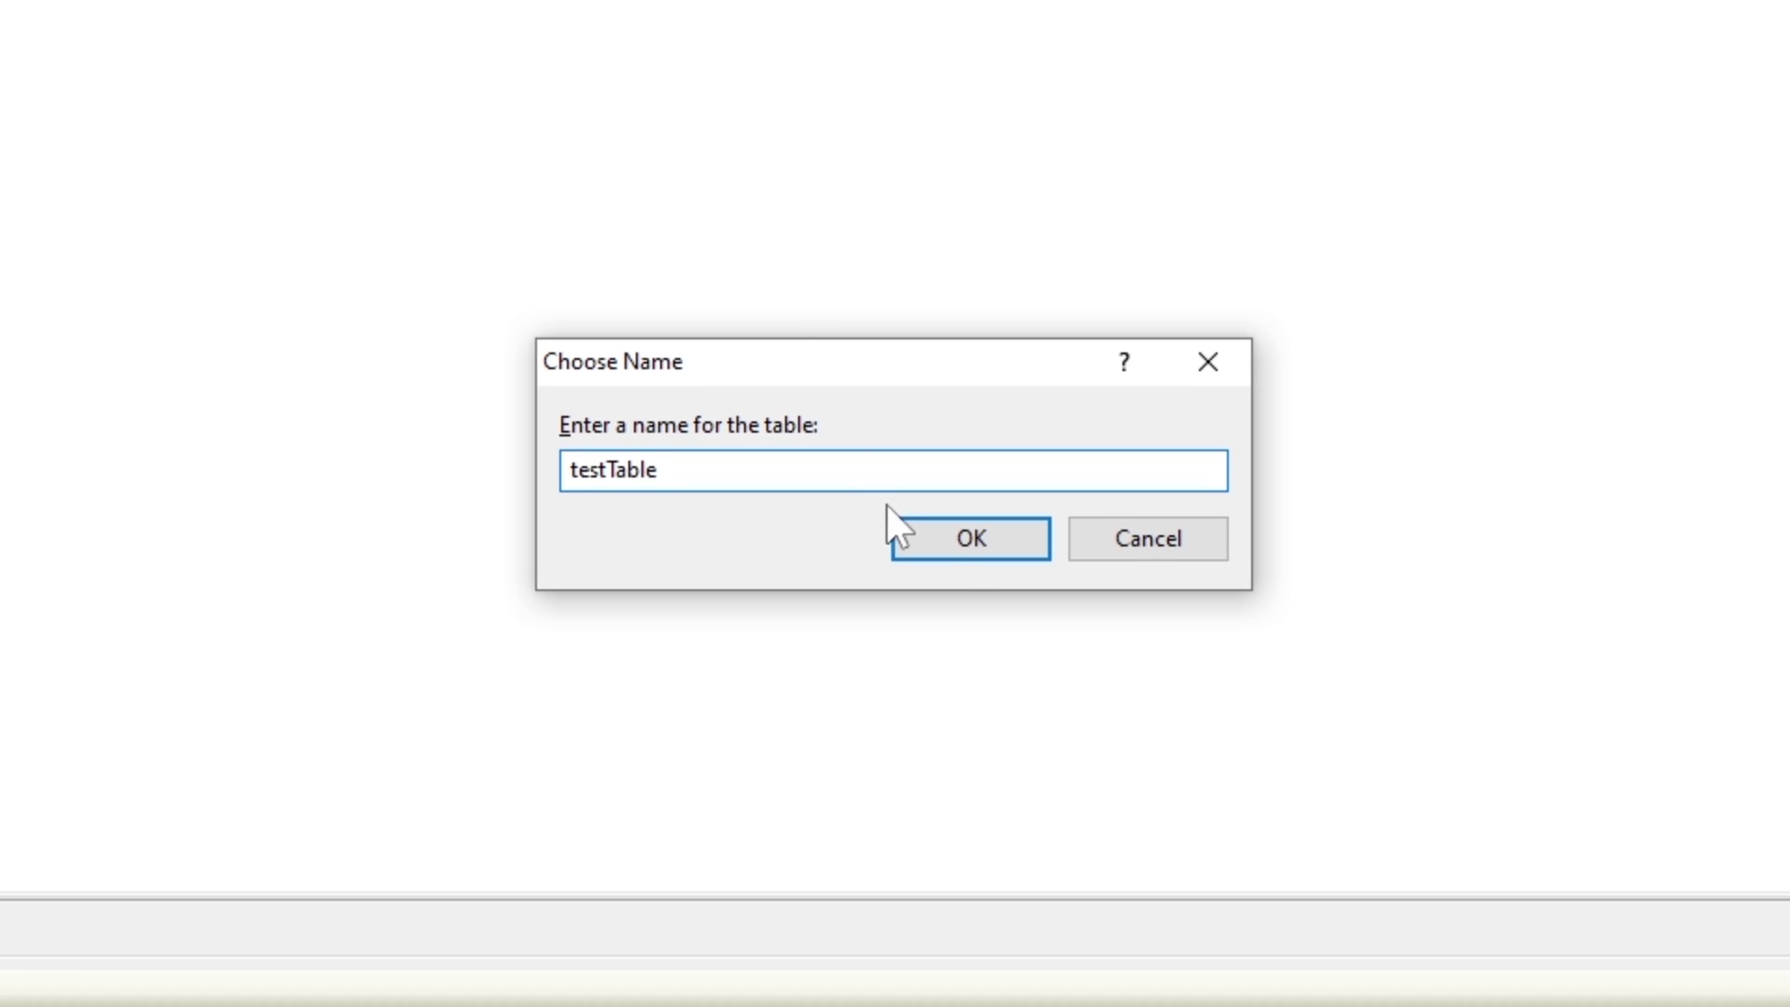
left_click(954, 538)
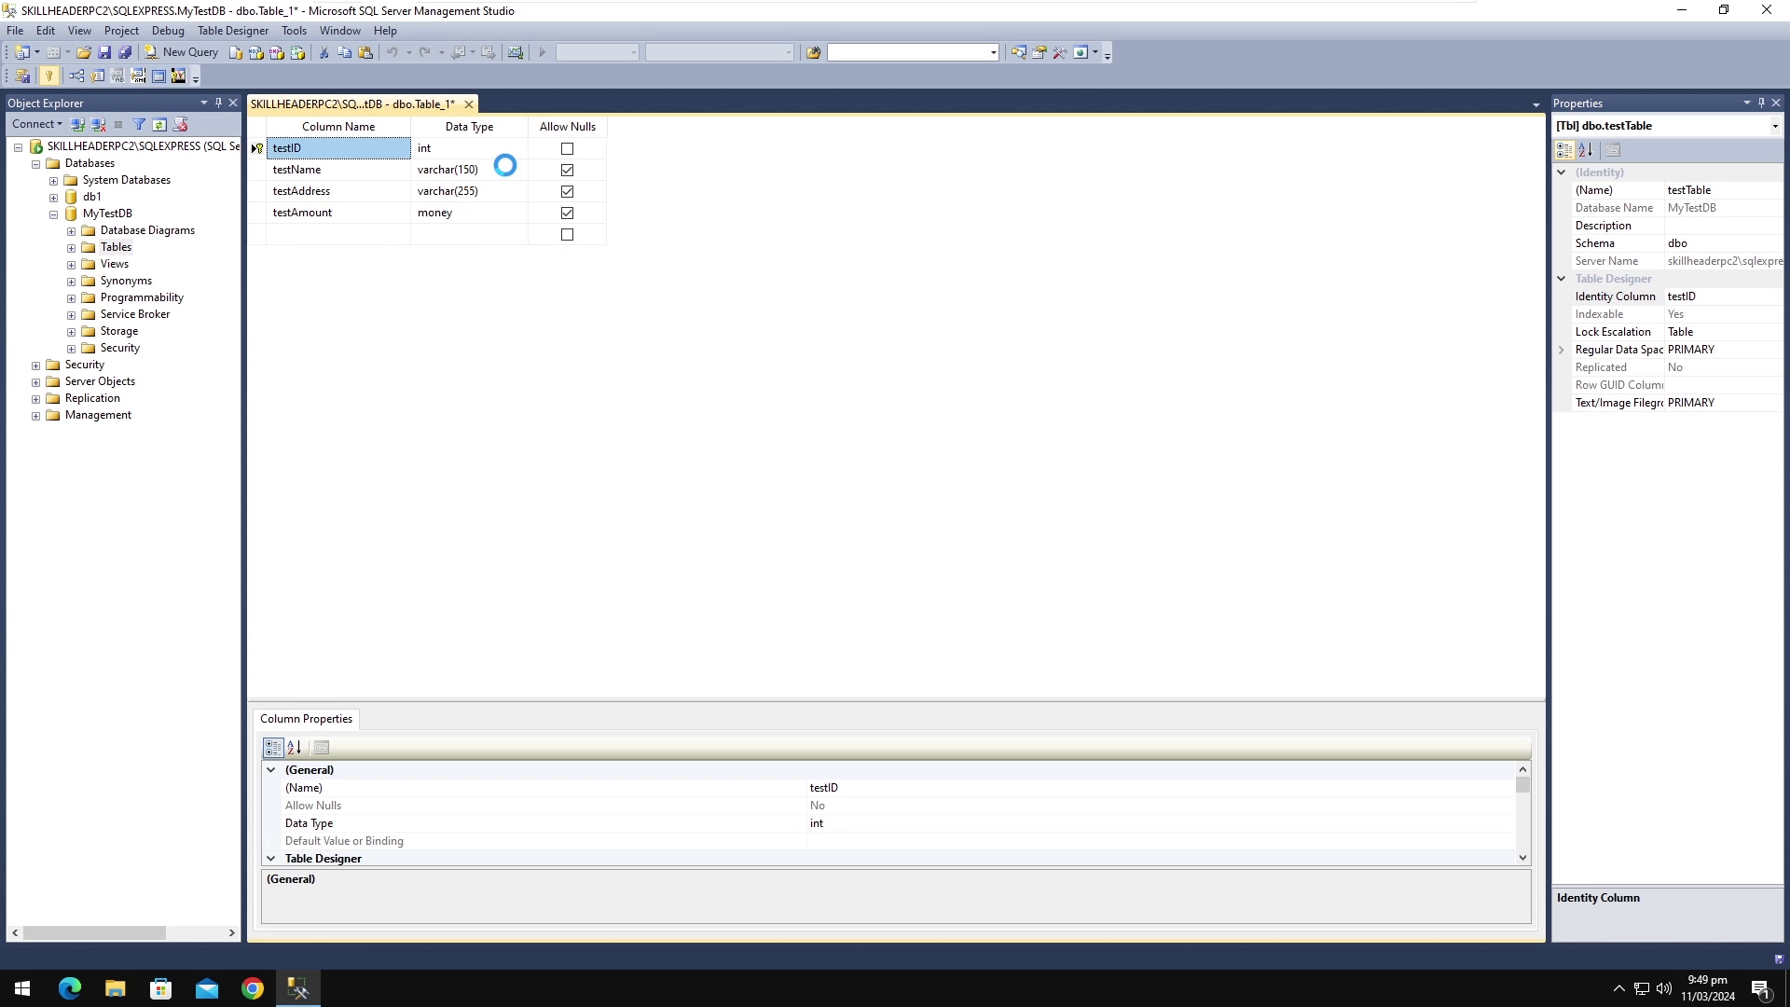
left_click(460, 104)
double_click(116, 247)
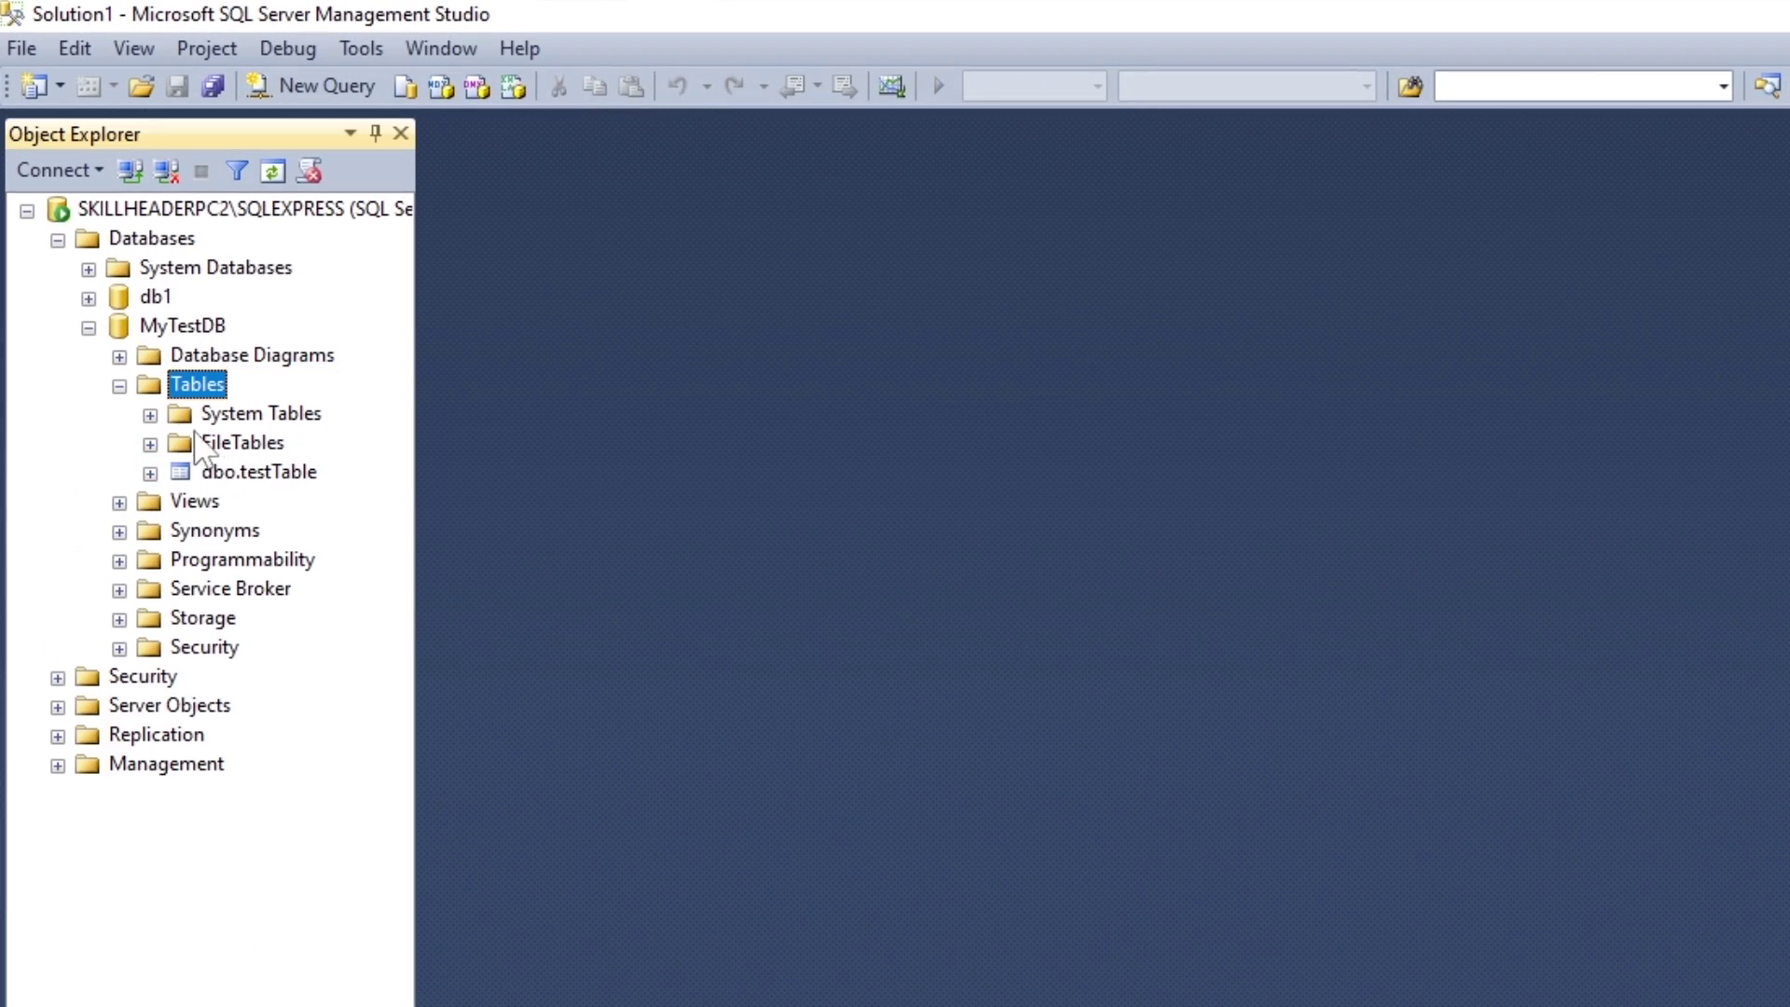
Step: Open dbo.testTable with Edit Top 200 Rows
left_click(231, 473)
right_click(231, 472)
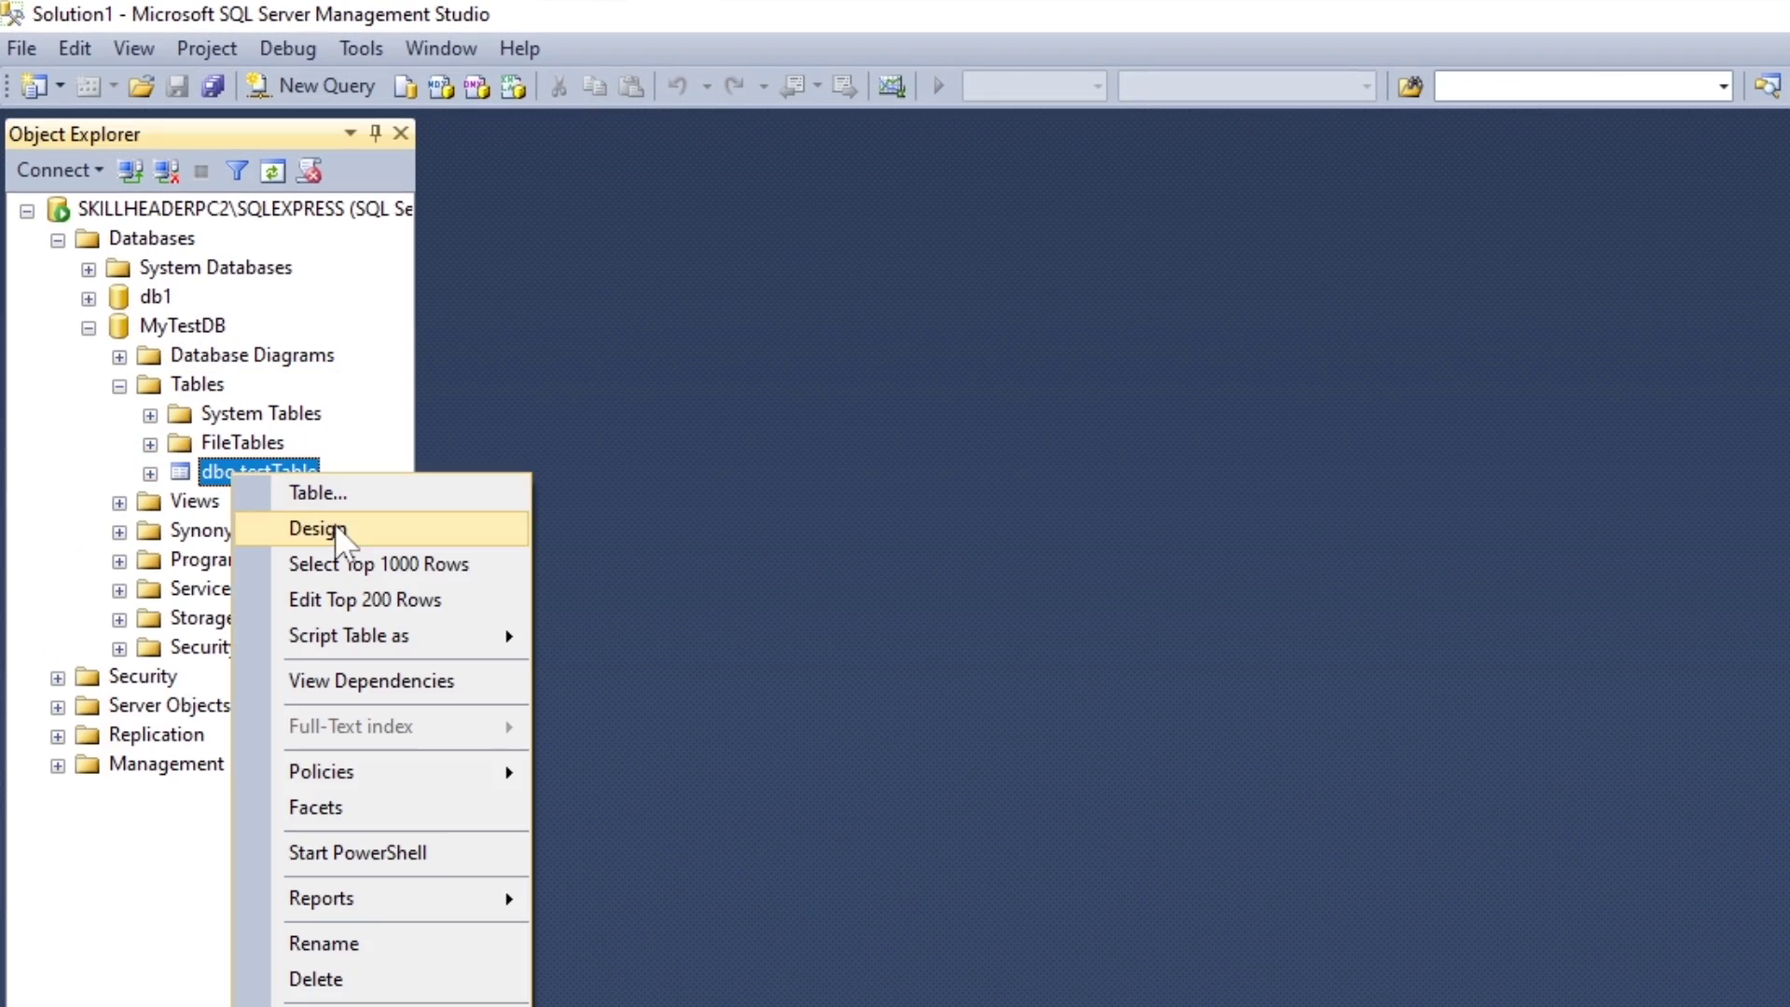
left_click(375, 587)
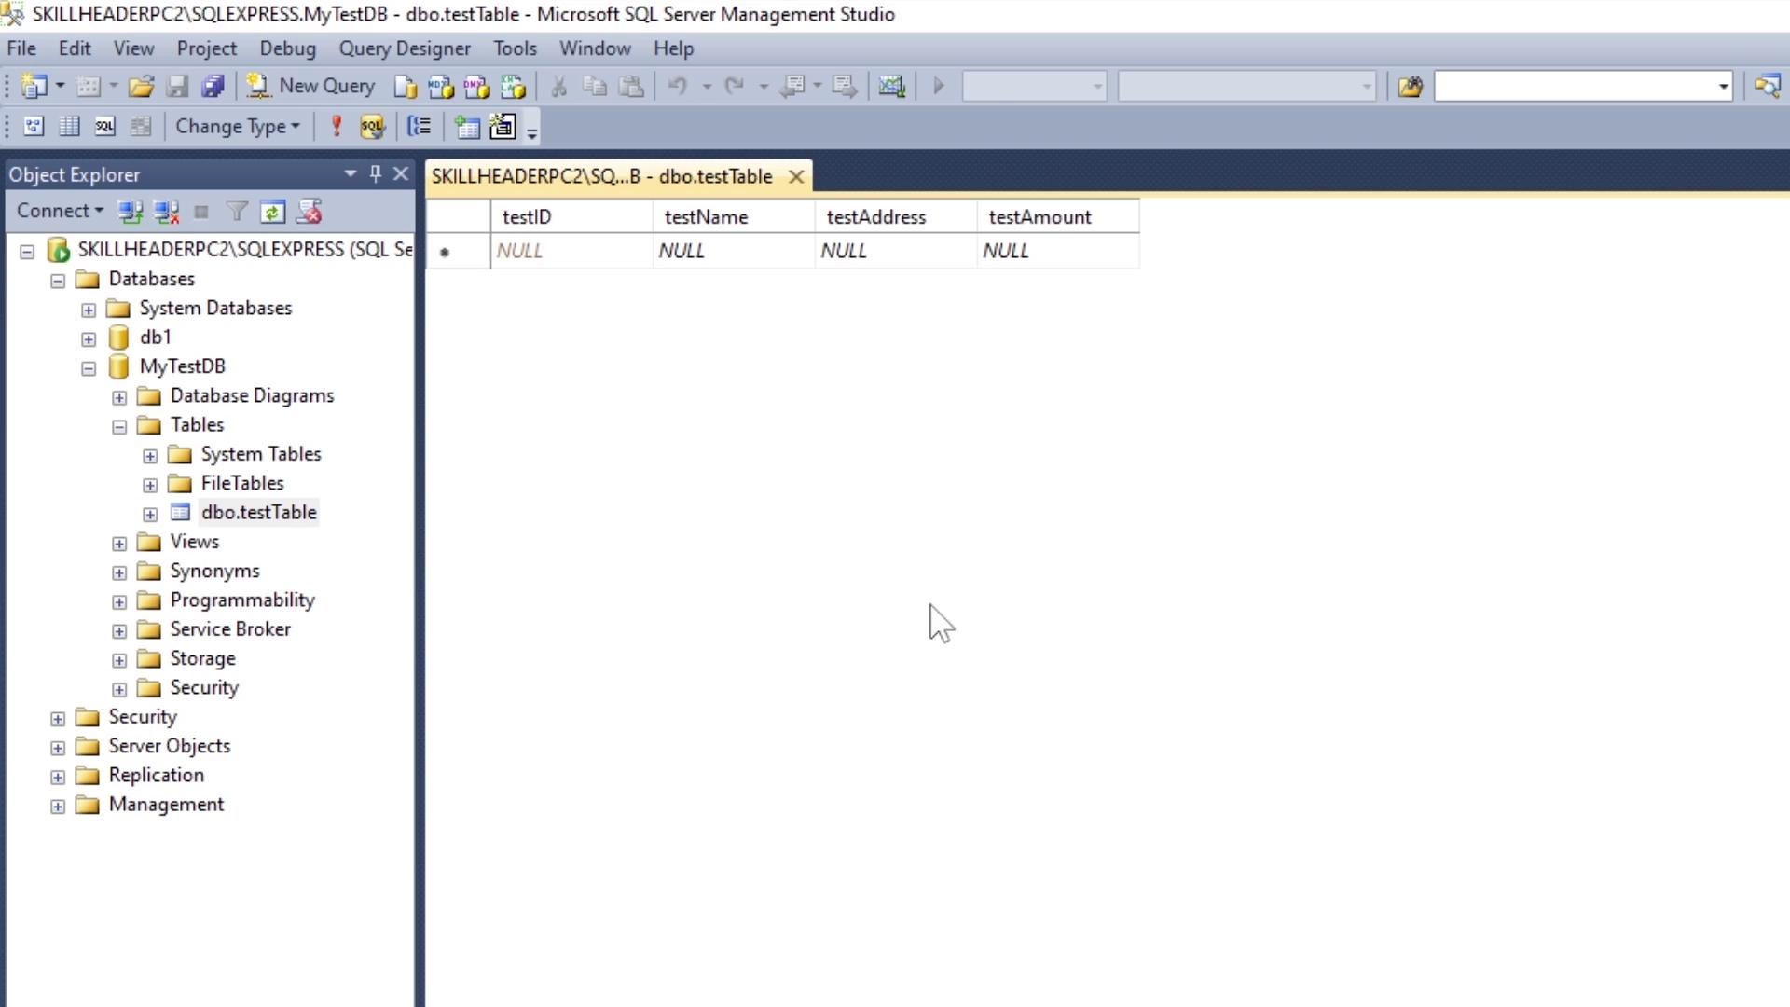
Step: Enter a first row with a sample name, testAddress 'my address' and testAmount 1200
left_click(728, 259)
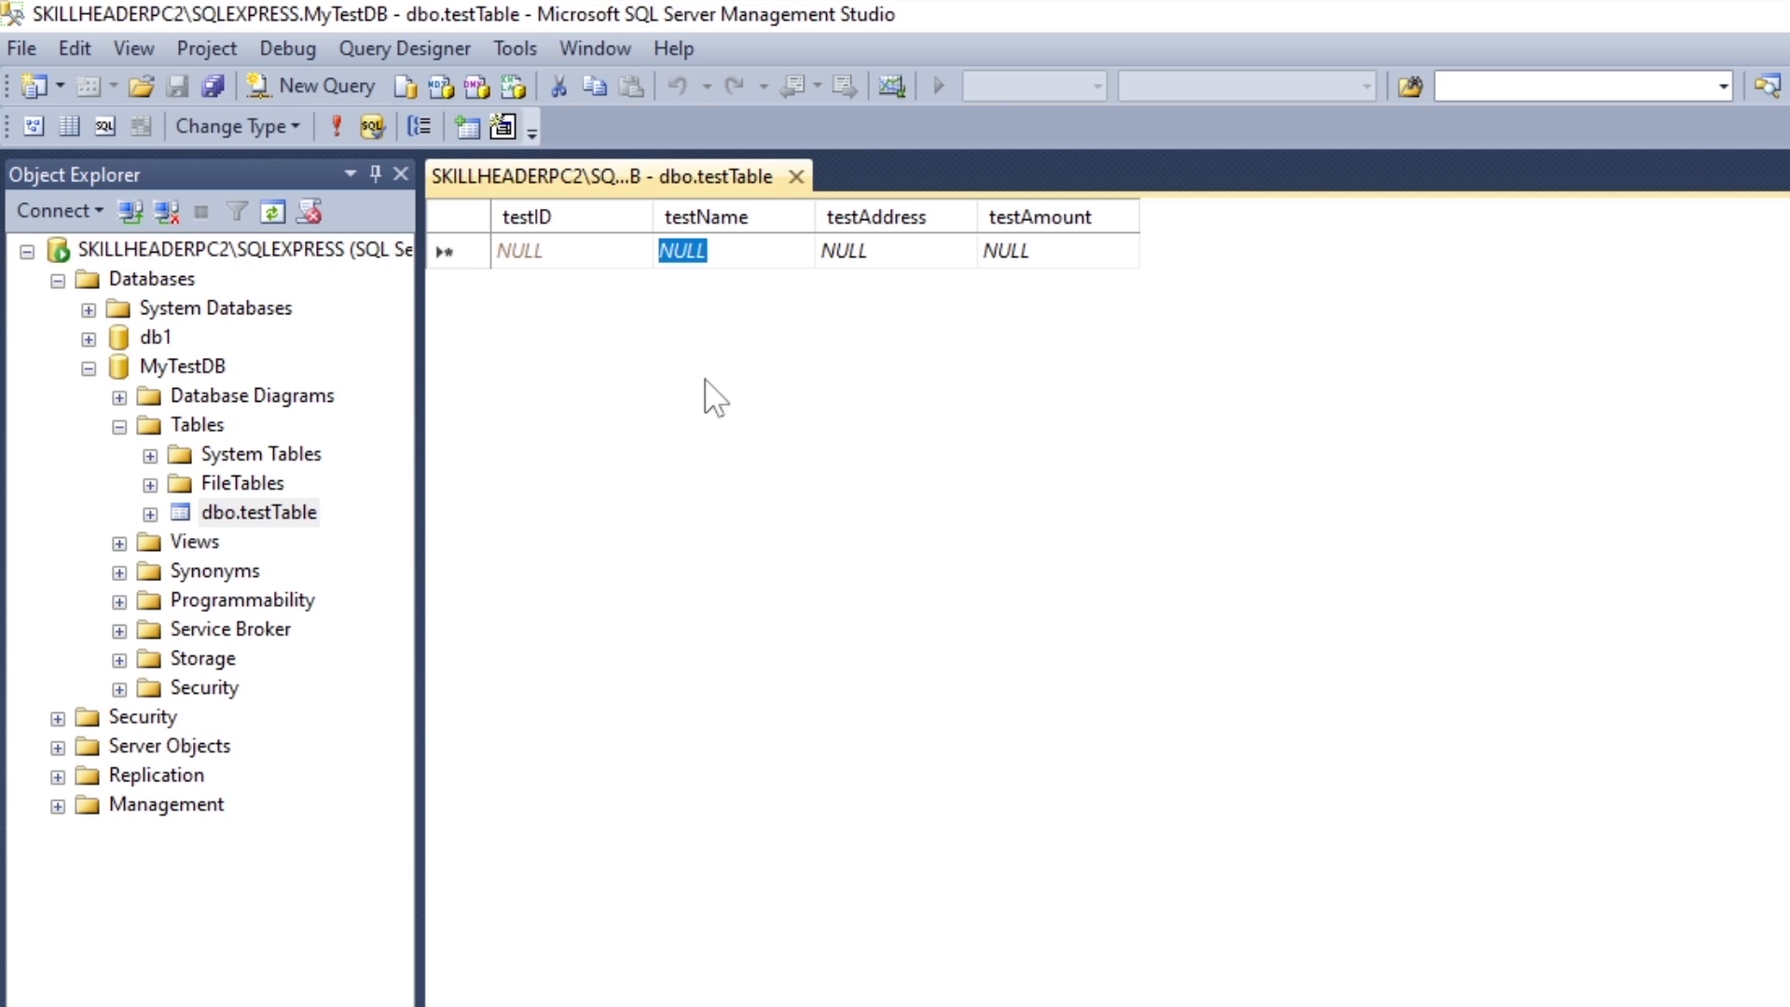
type("Jack")
key("Tab")
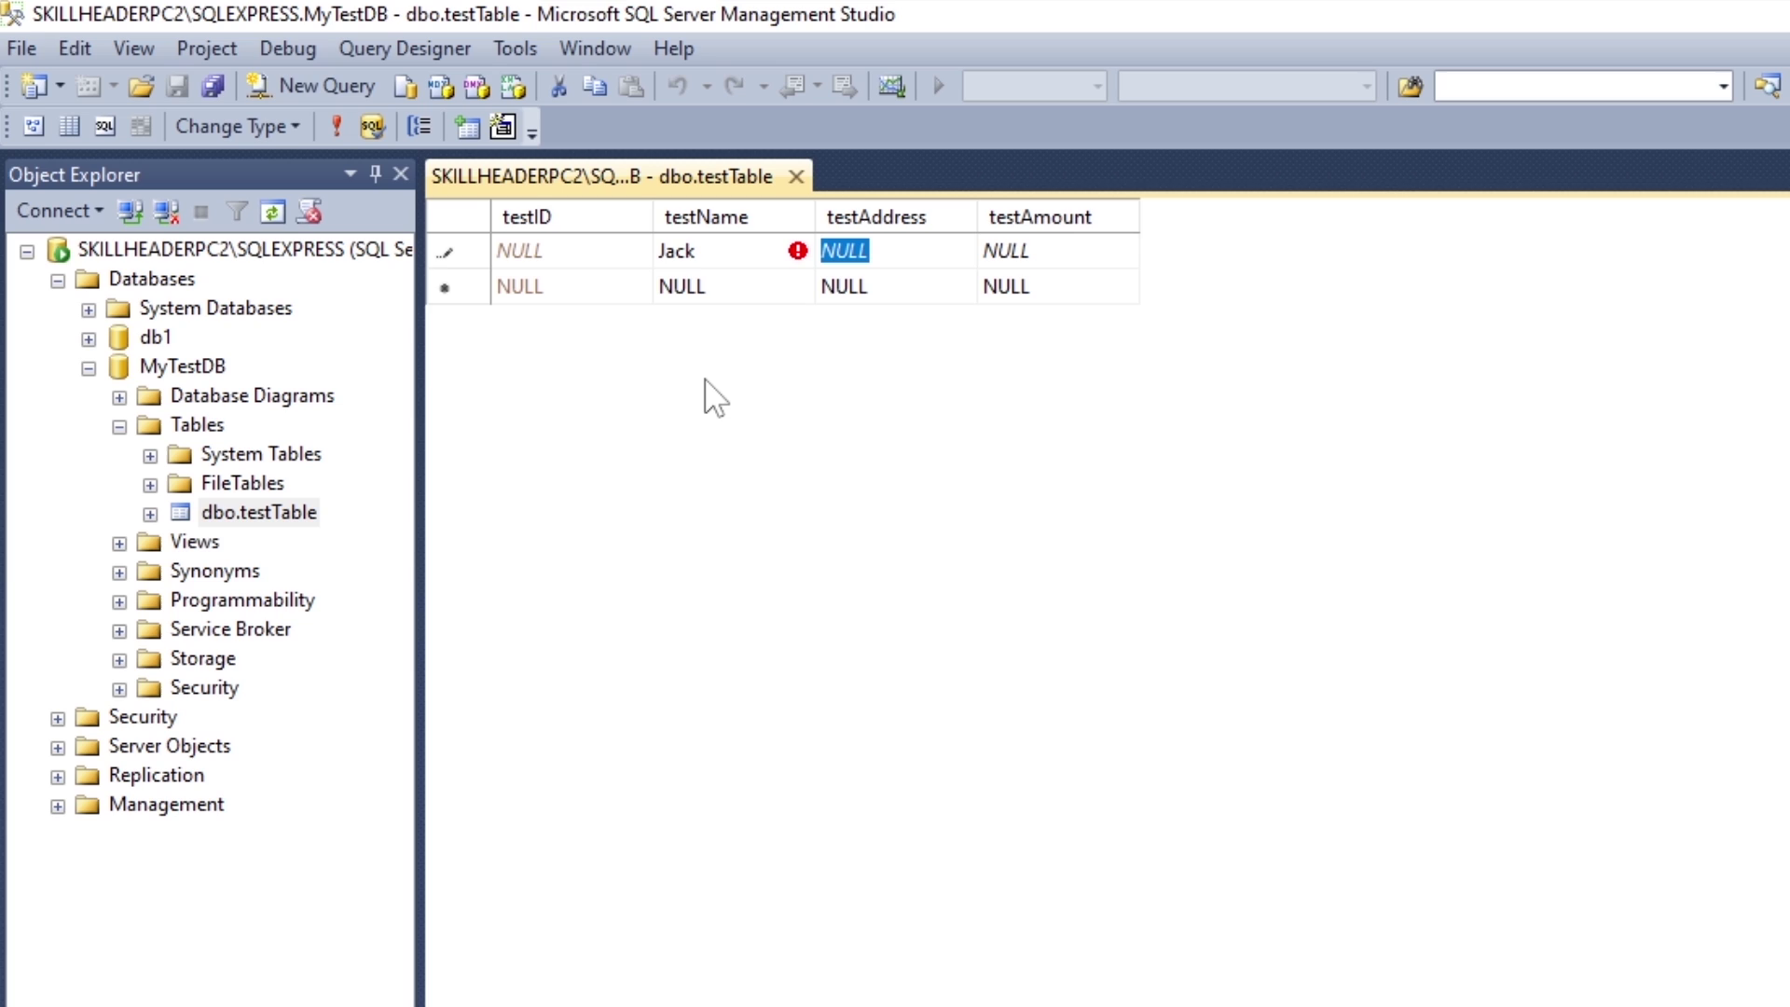
key("BackSpace")
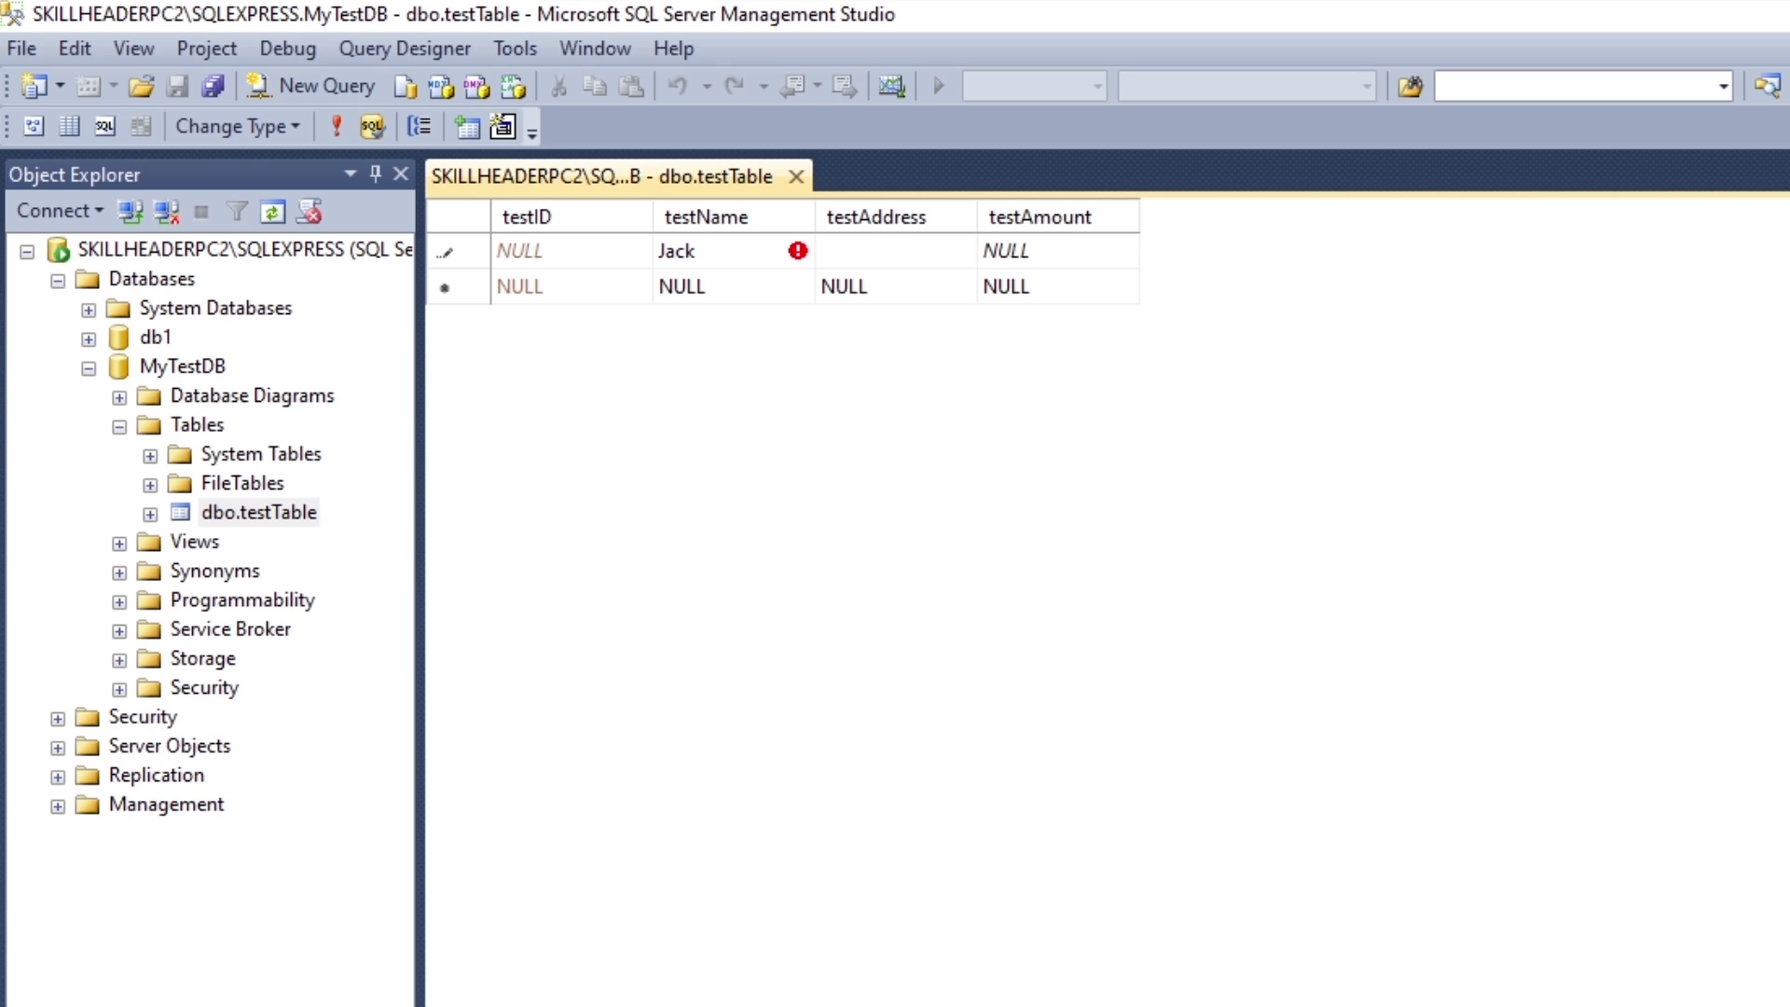
type("my address")
key("Tab")
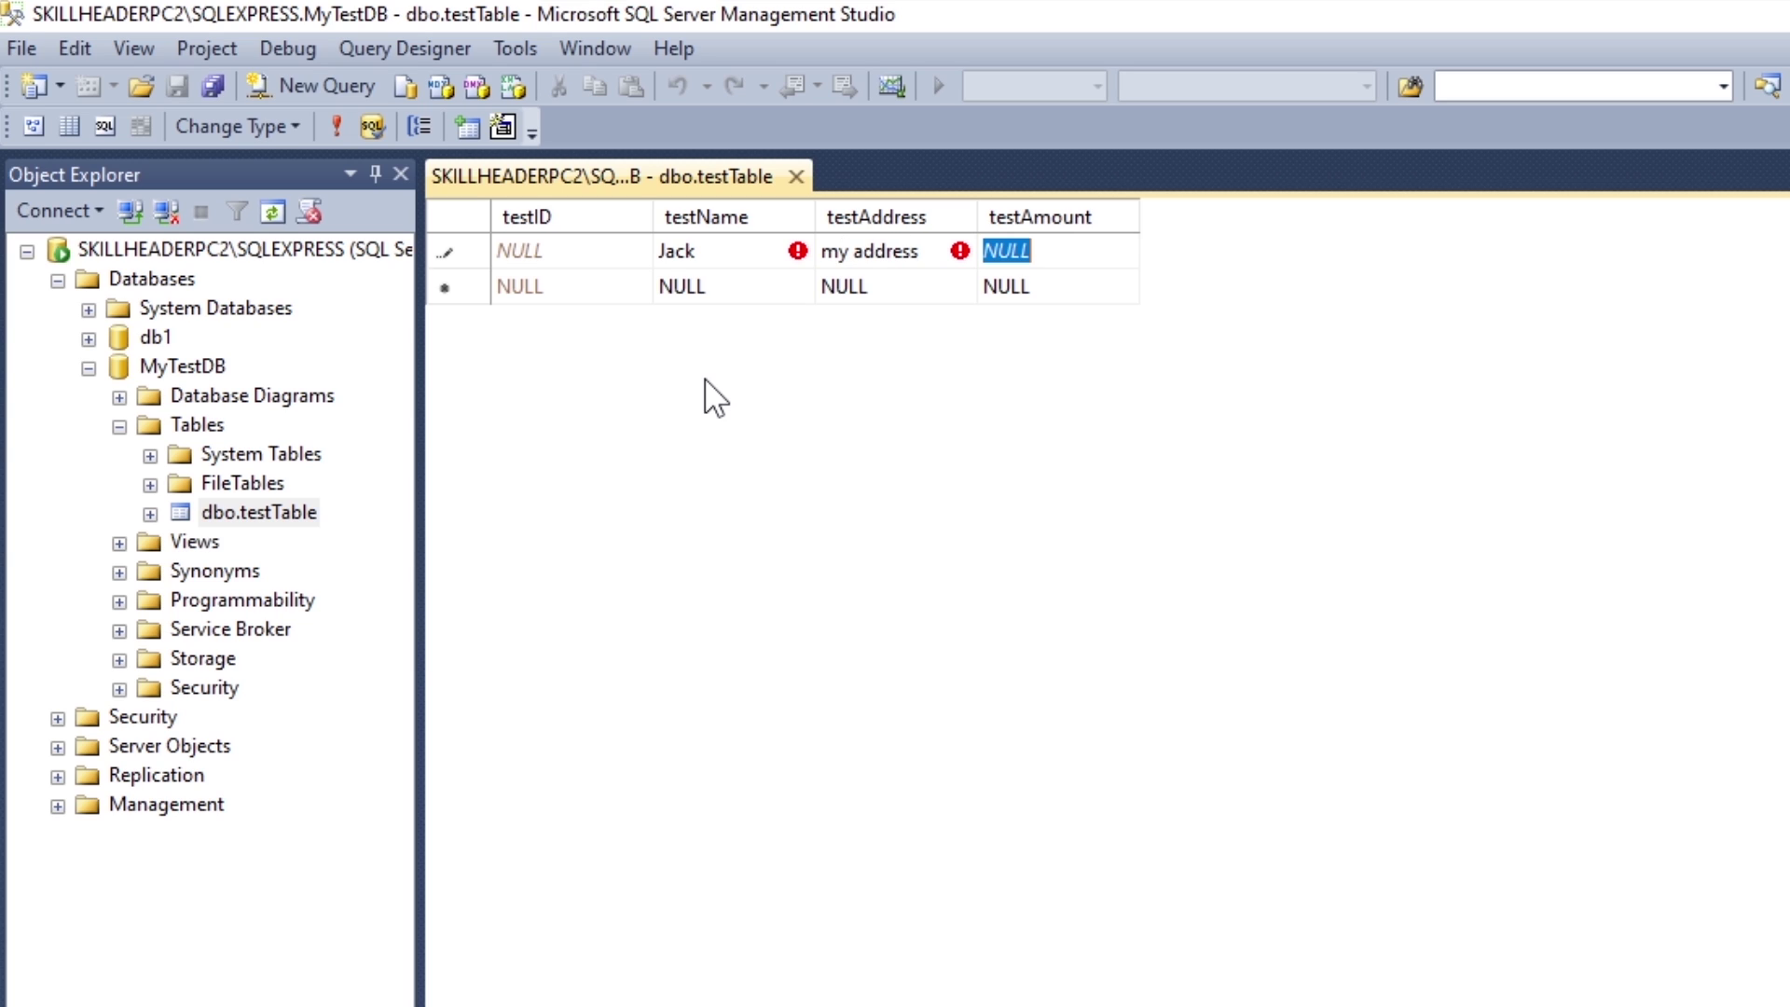
type("1")
key("Tab")
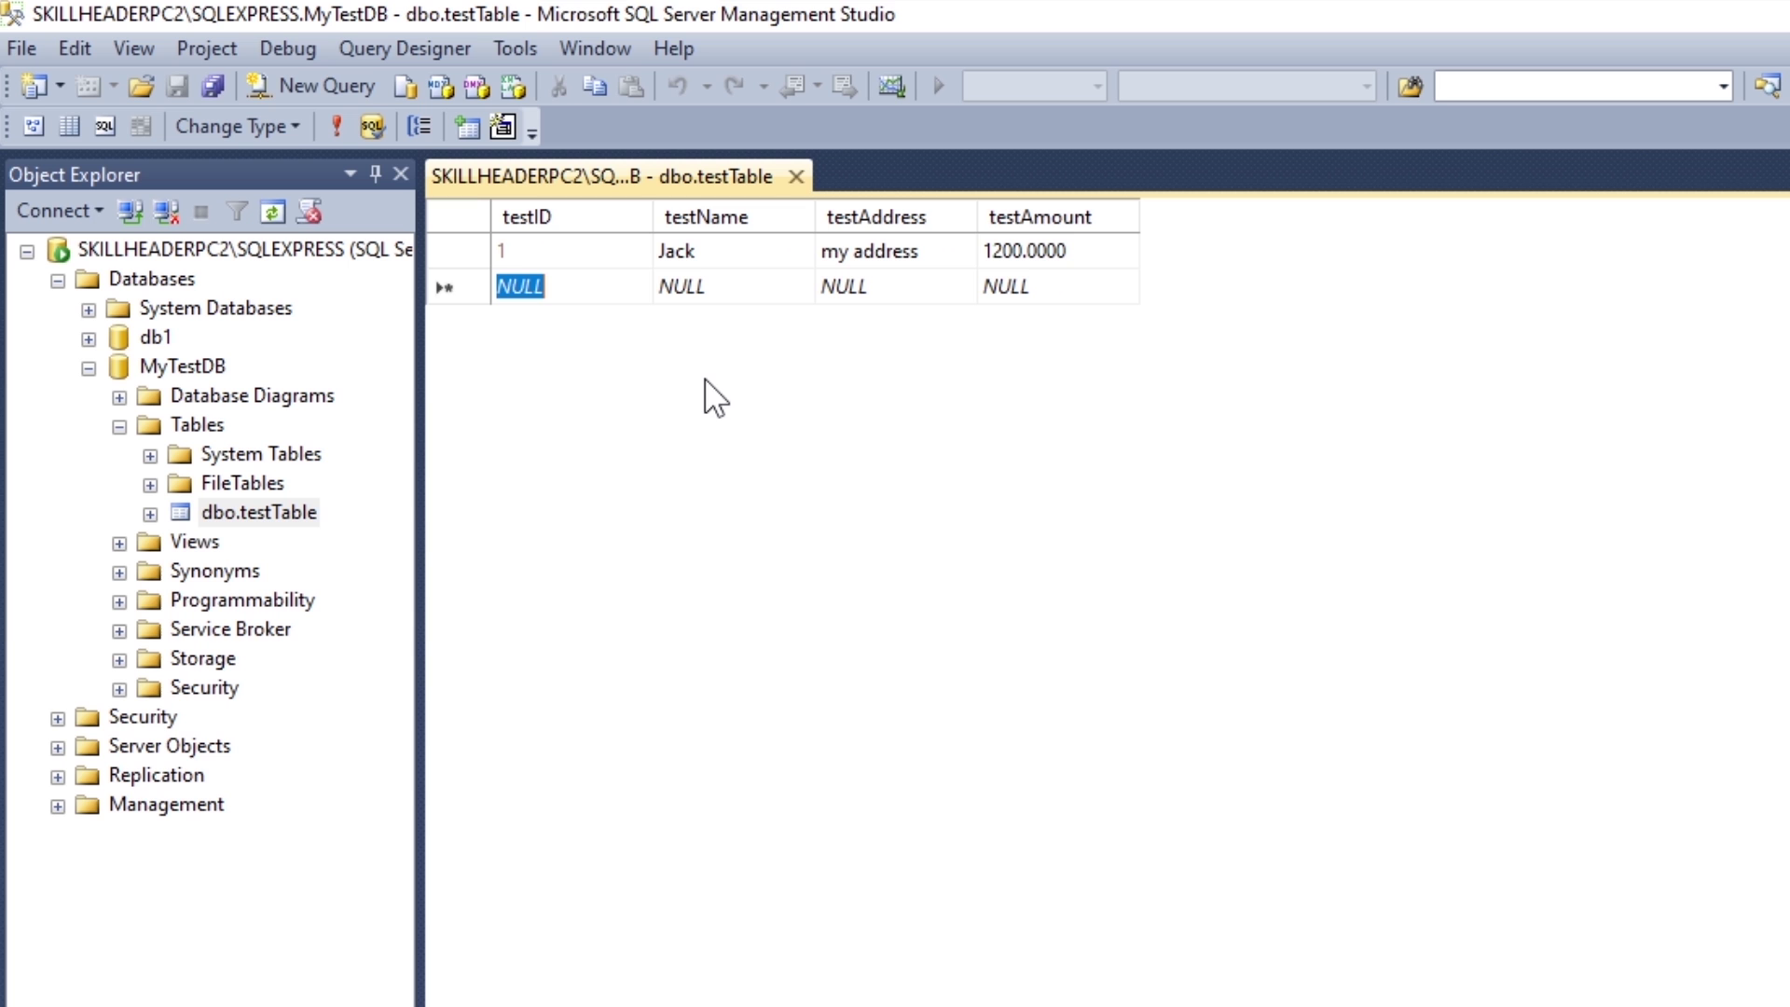
left_click(746, 252)
key("Tab")
key("Tab")
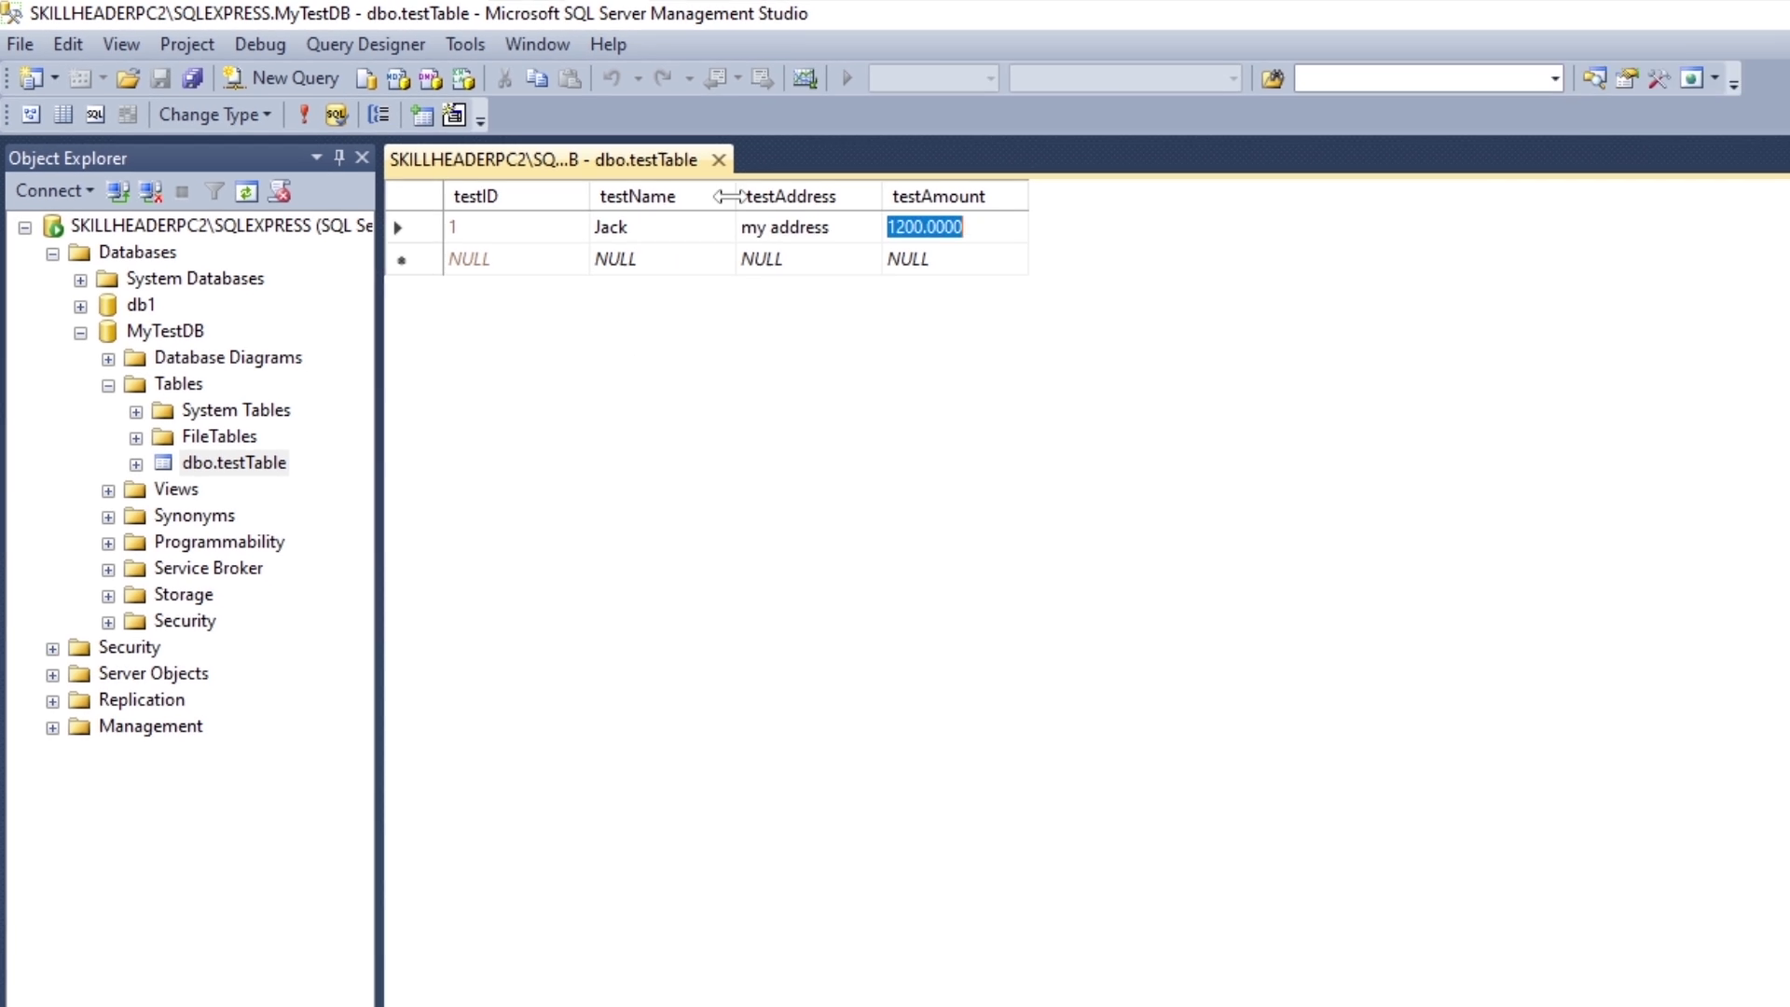
Step: Close the table view and Management Studio, then refresh the desktop
left_click(796, 176)
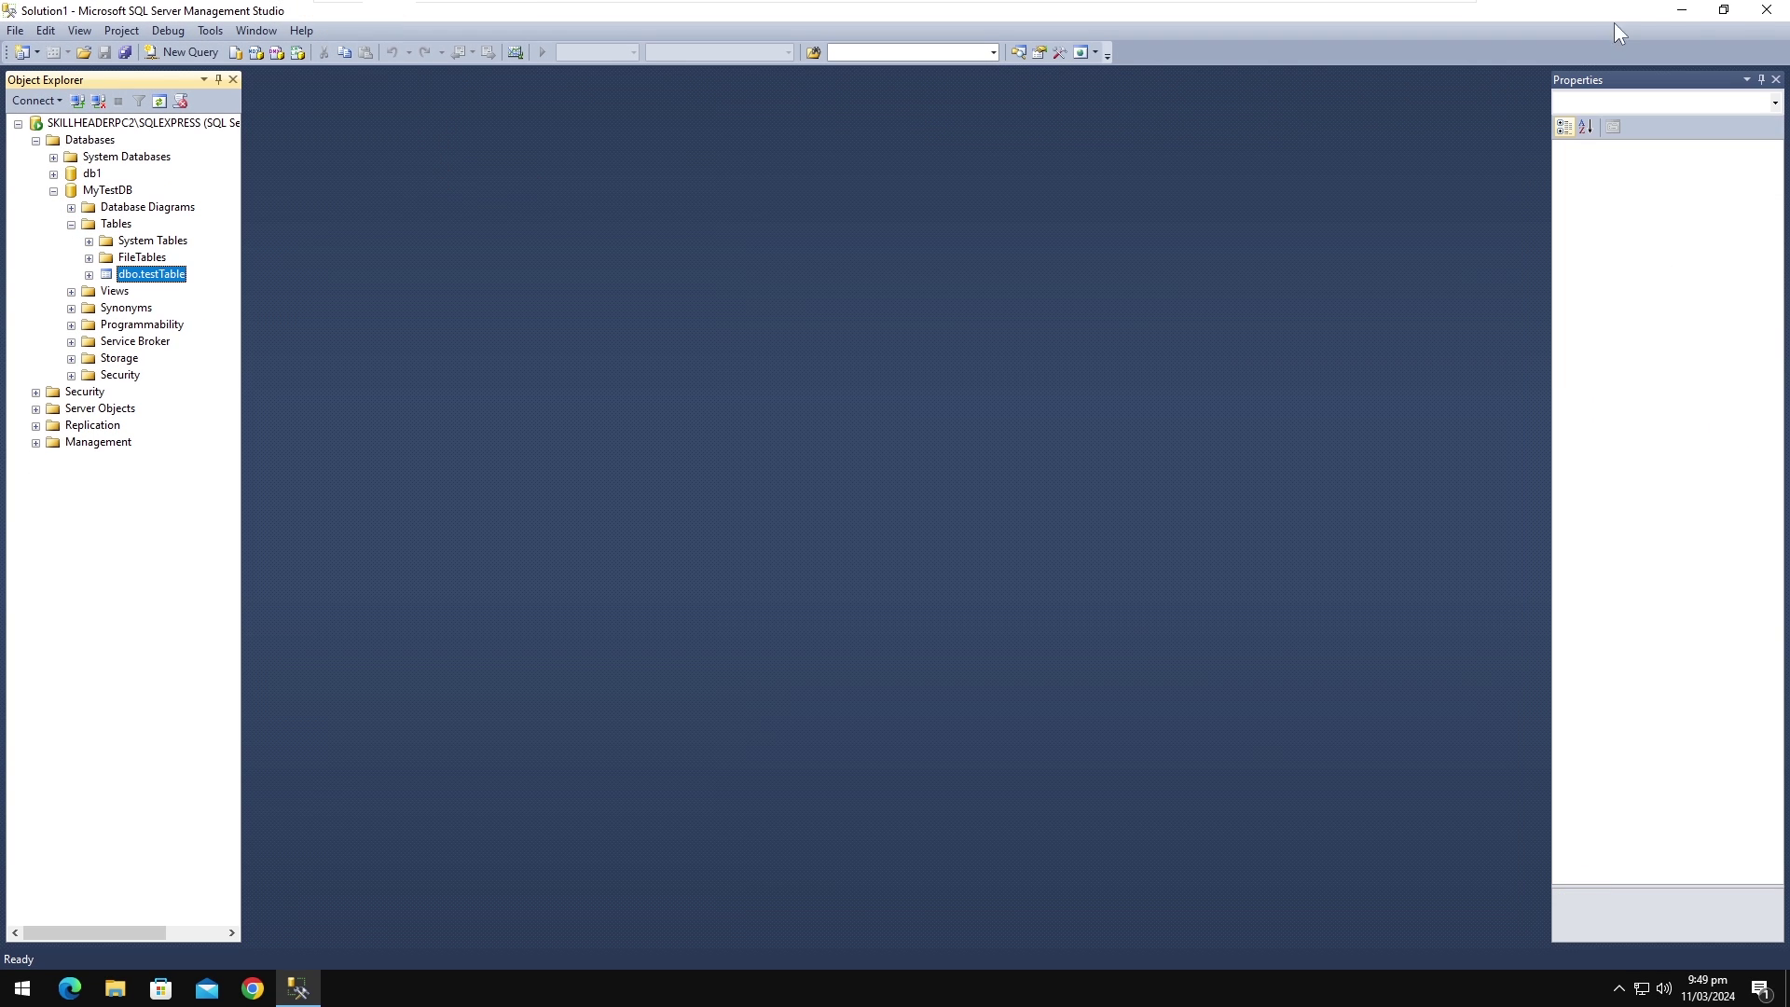
left_click(1768, 14)
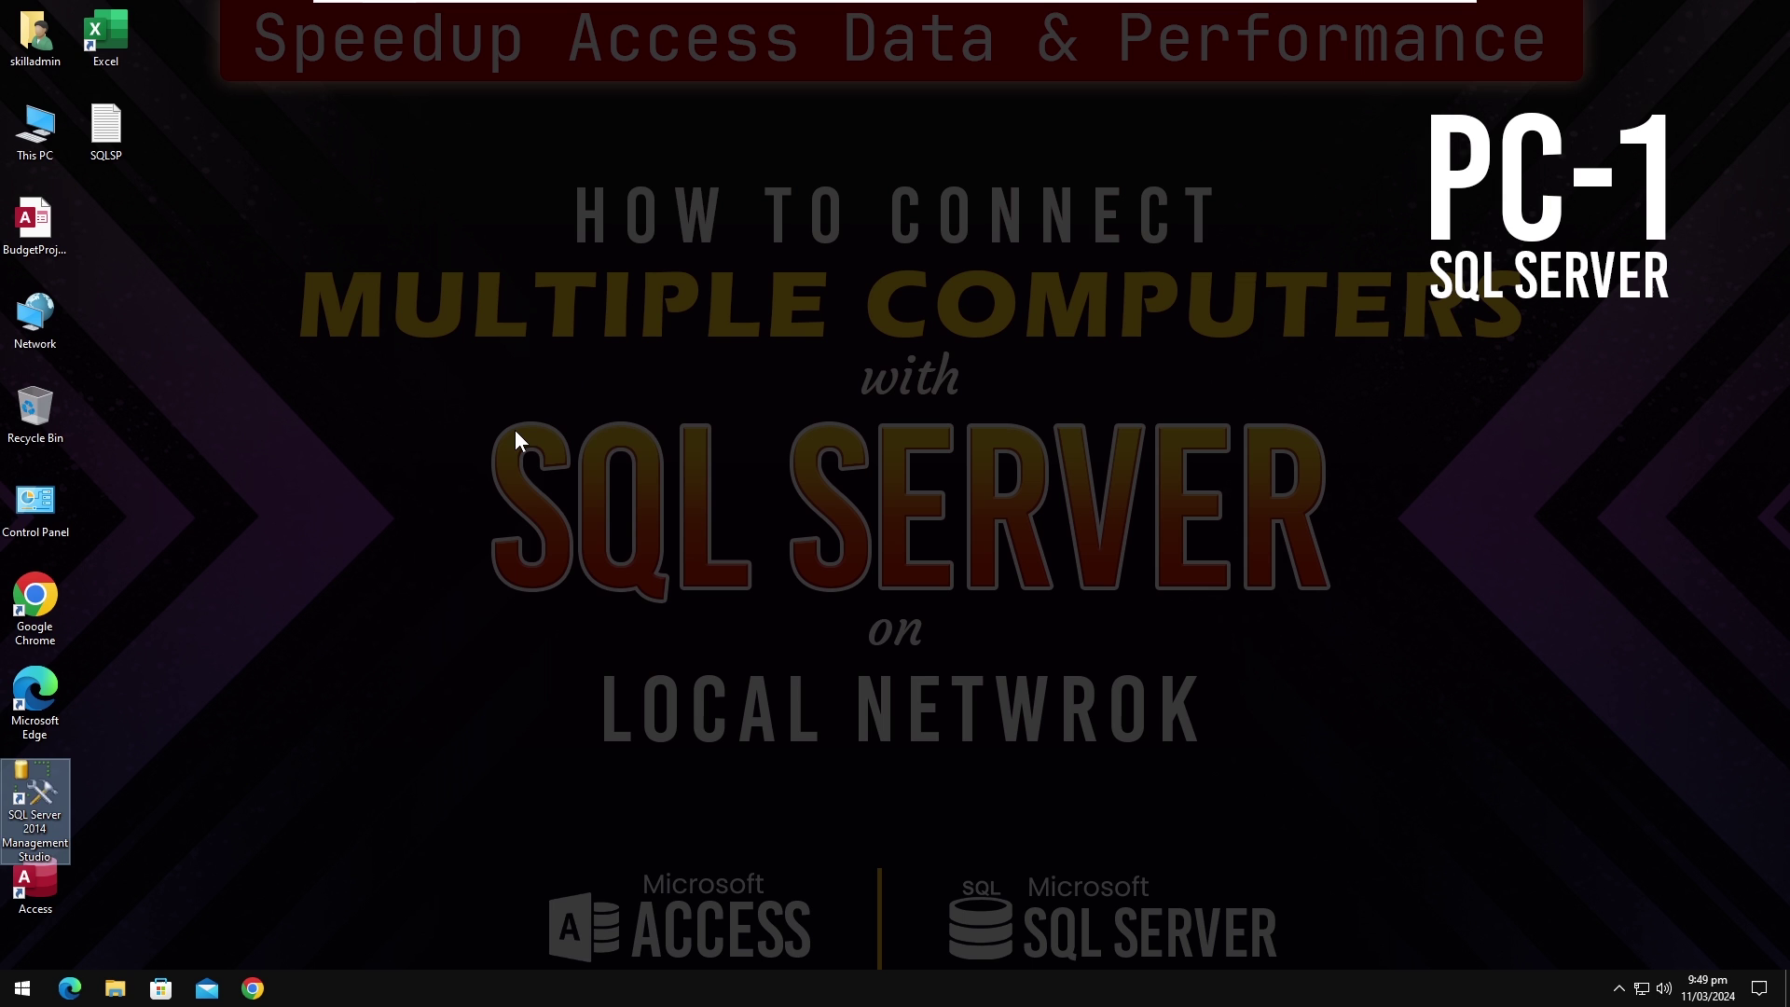
right_click(516, 430)
left_click(560, 486)
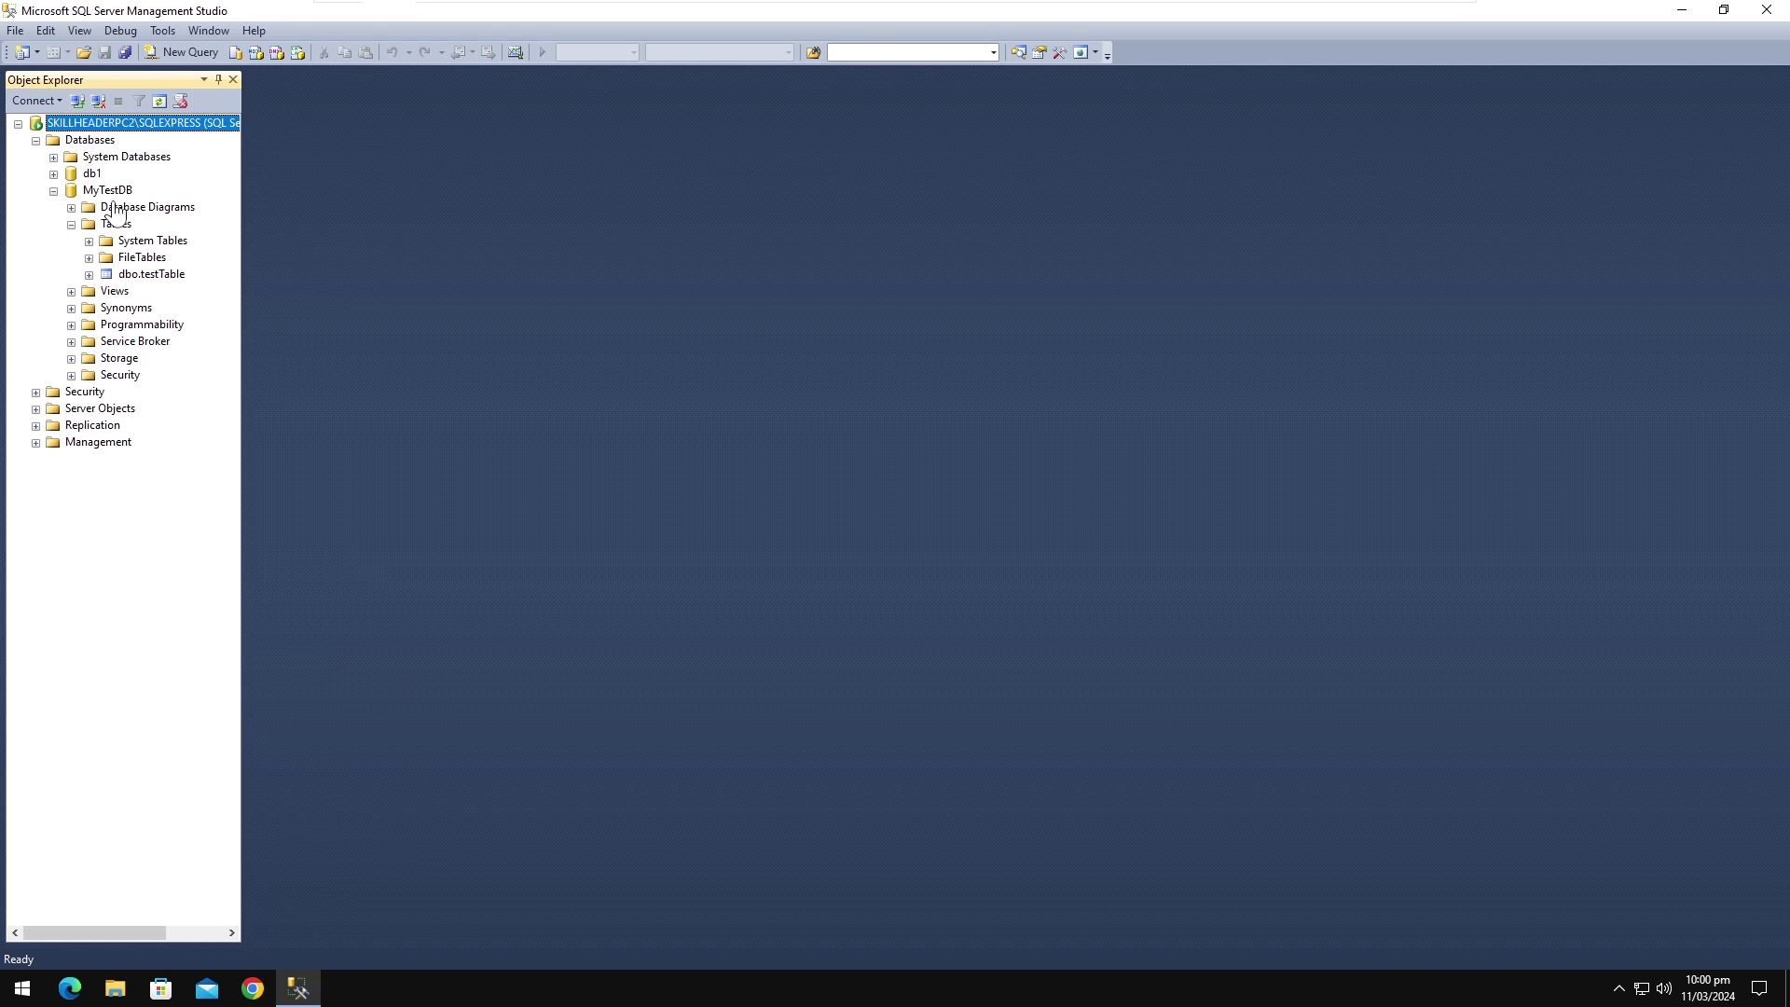
Step: Disconnect Object Explorer and open a new login, selecting the computer name in Server name
left_click(267, 479)
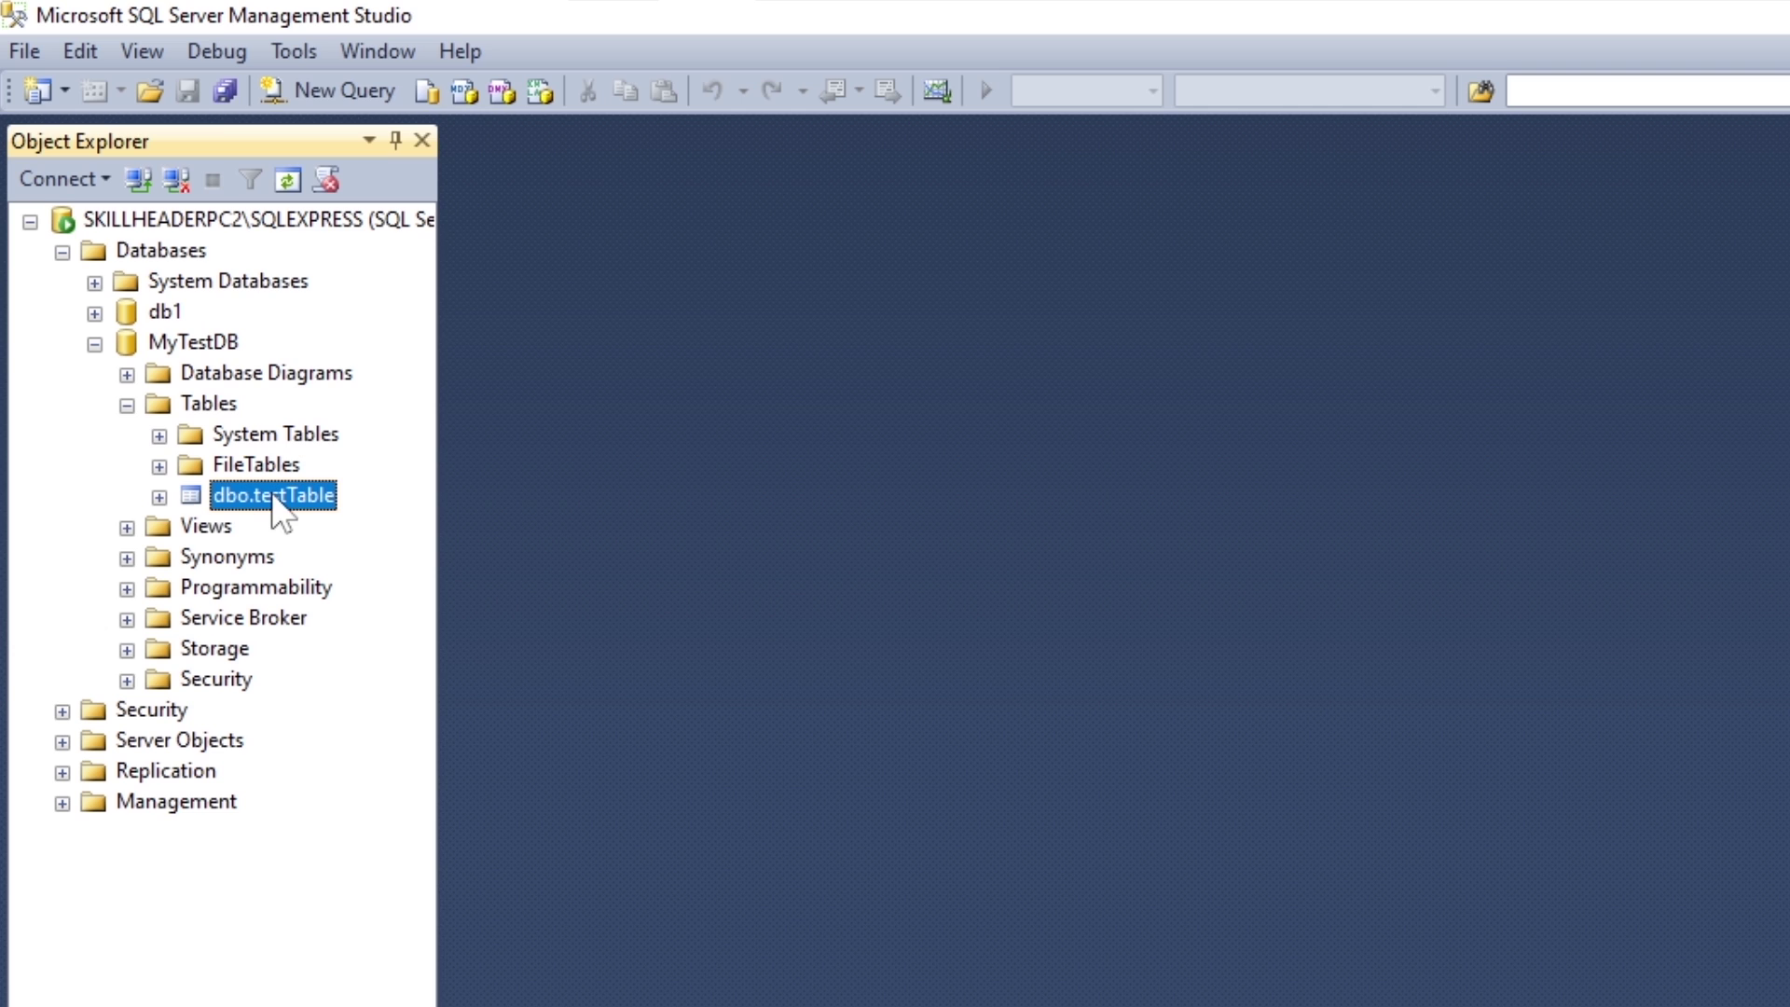
left_click(177, 179)
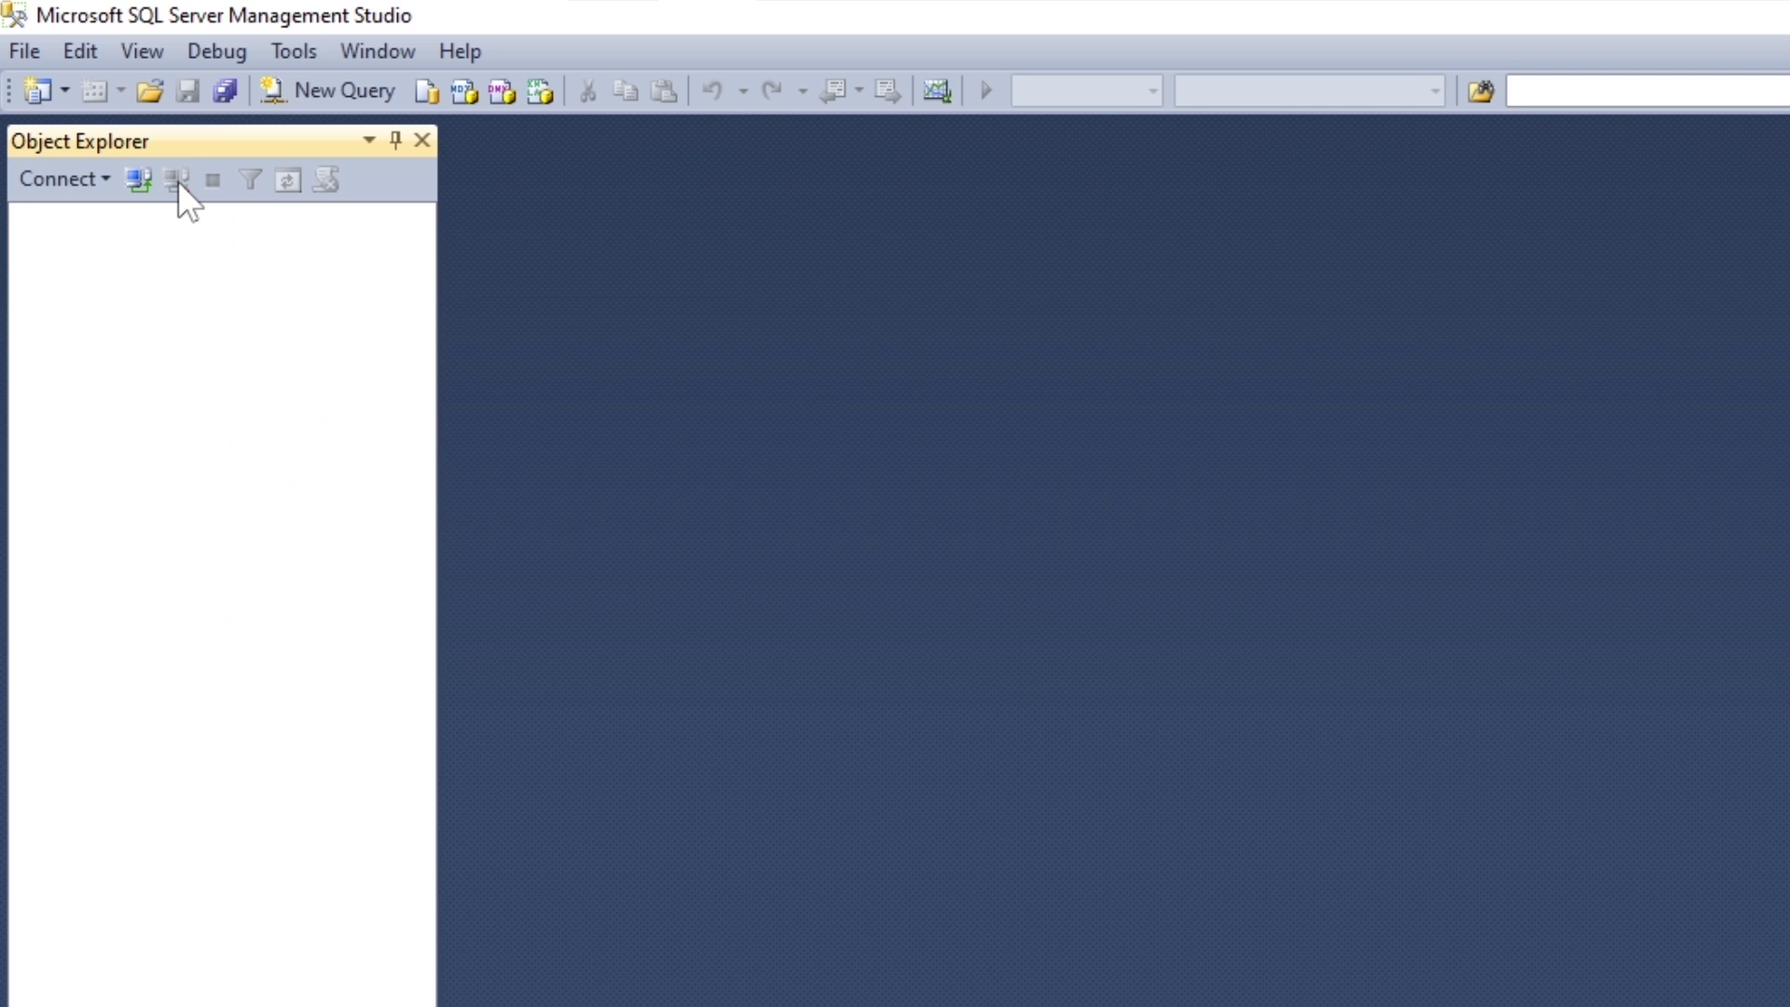
left_click(133, 183)
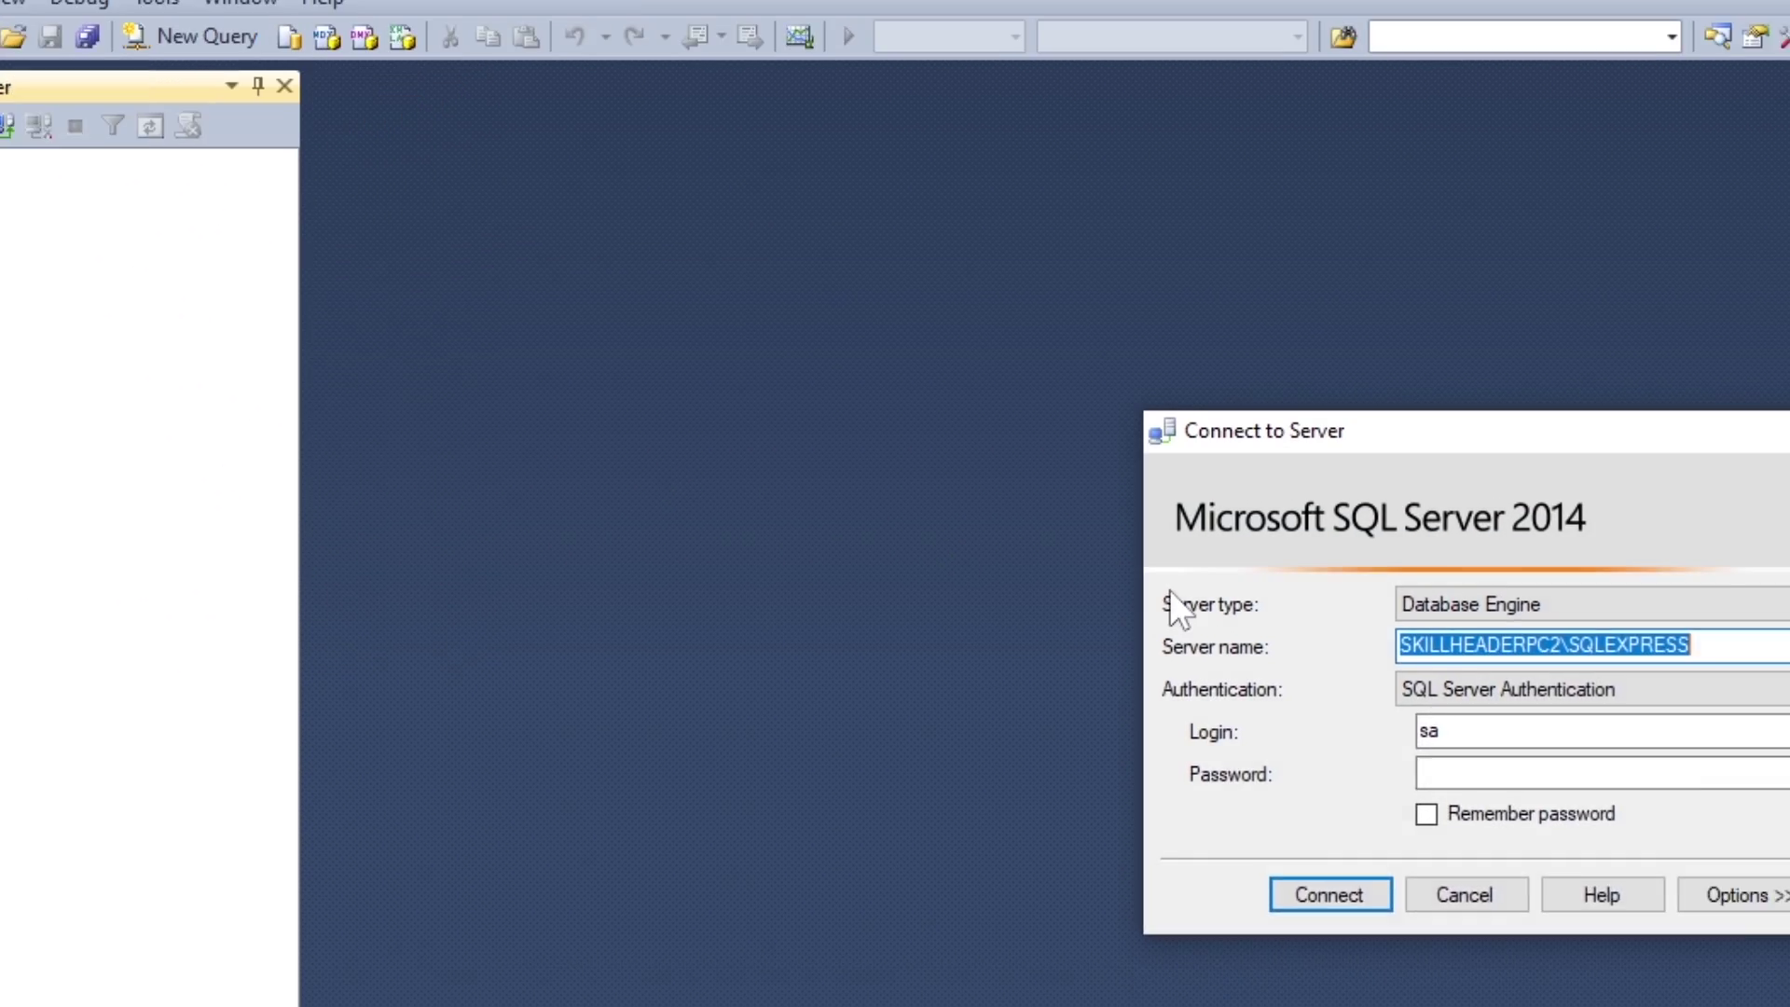
left_click(982, 426)
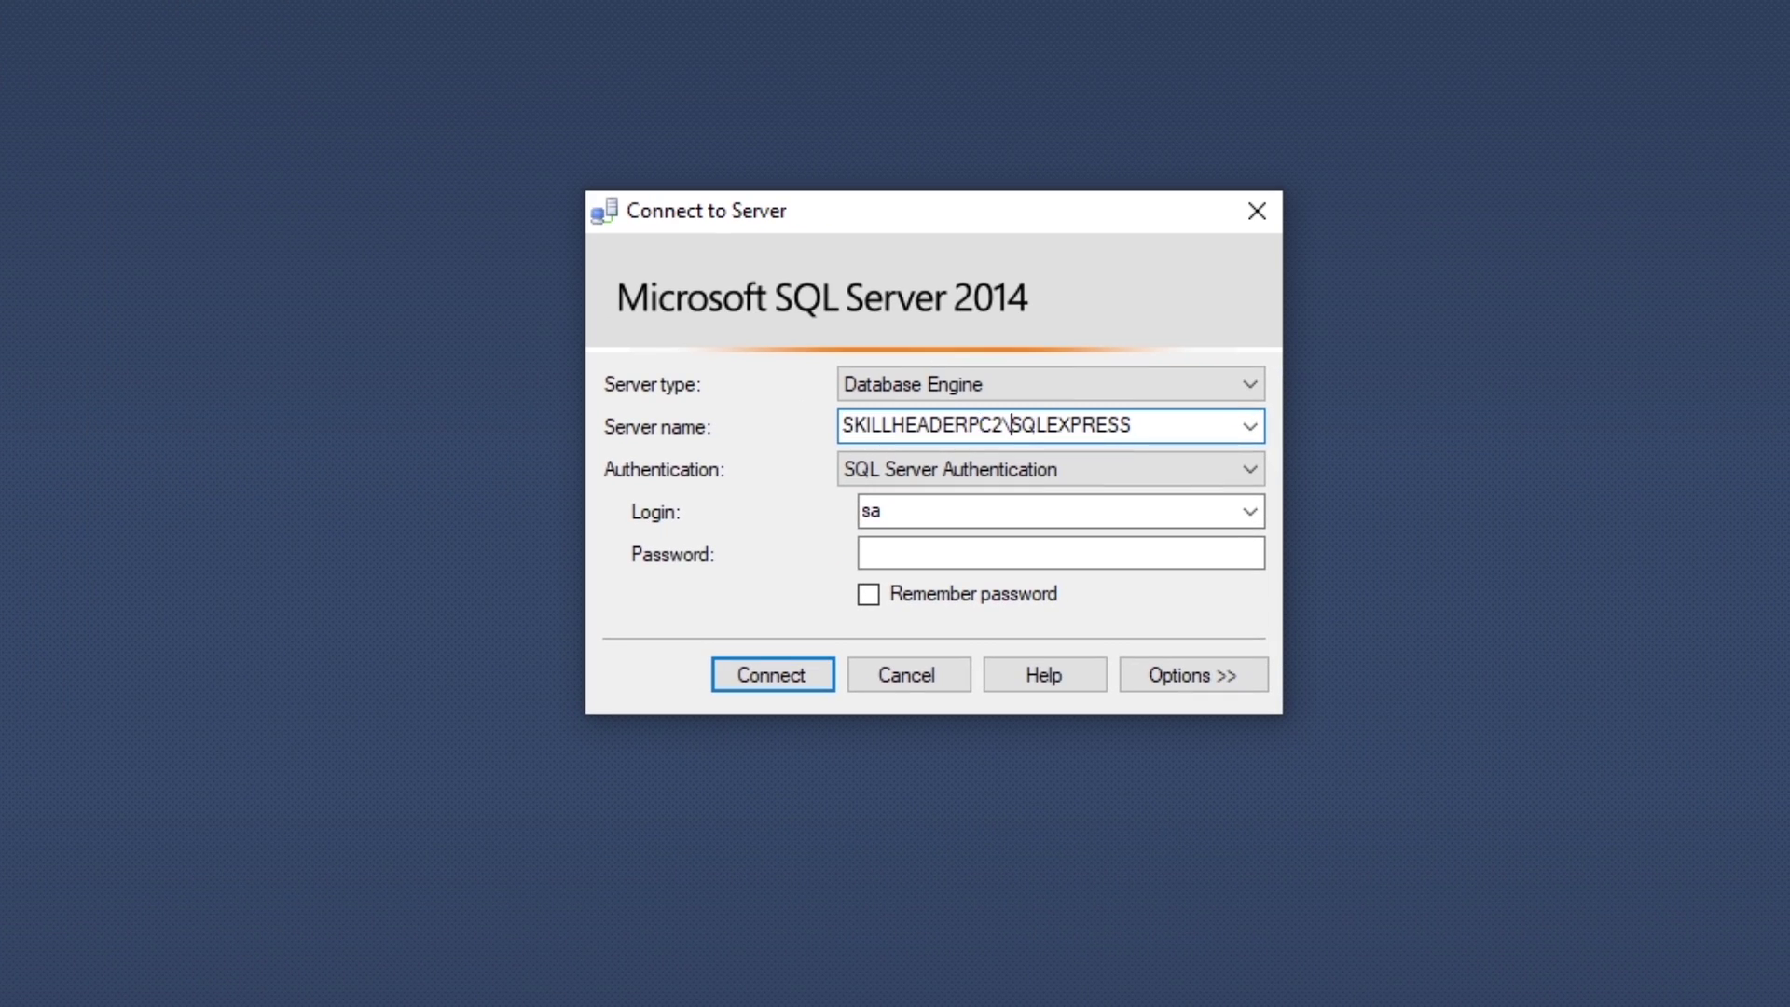
left_click_drag(1009, 427, 842, 426)
left_click(855, 426)
left_click_drag(1004, 426, 795, 421)
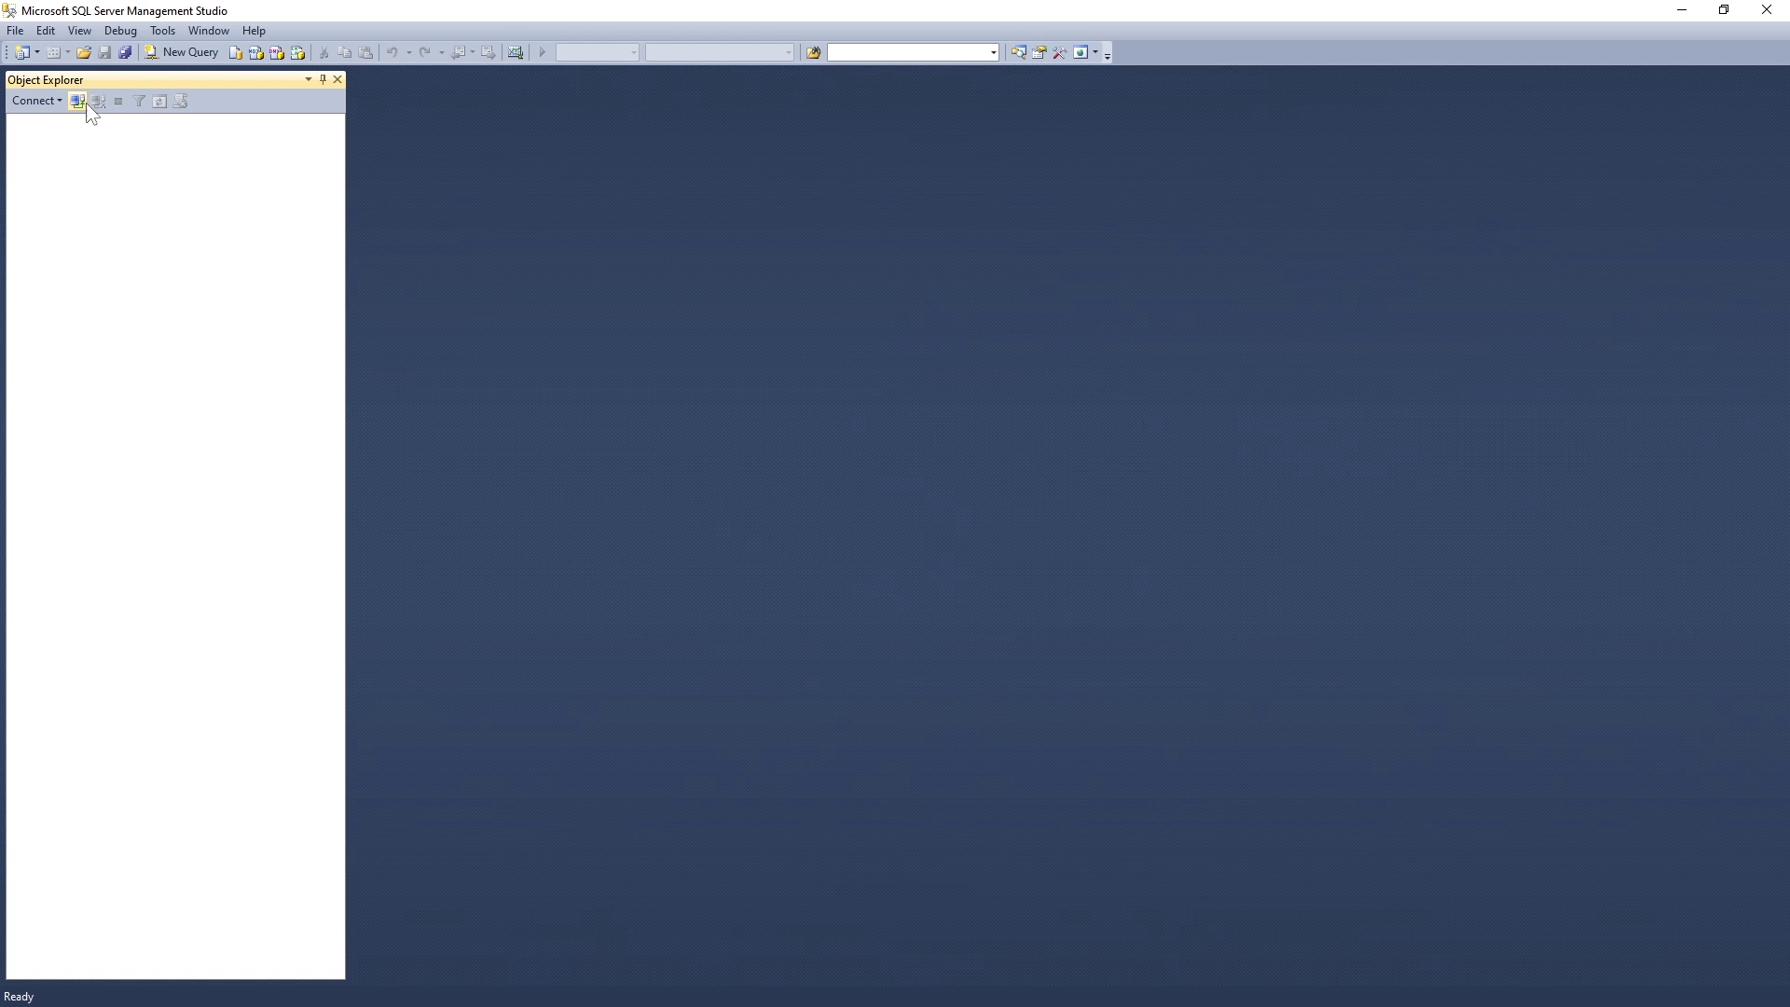
Step: Try connecting to skillheaderpc2 with the sa login and dismiss the 1326 network error
left_click(960, 486)
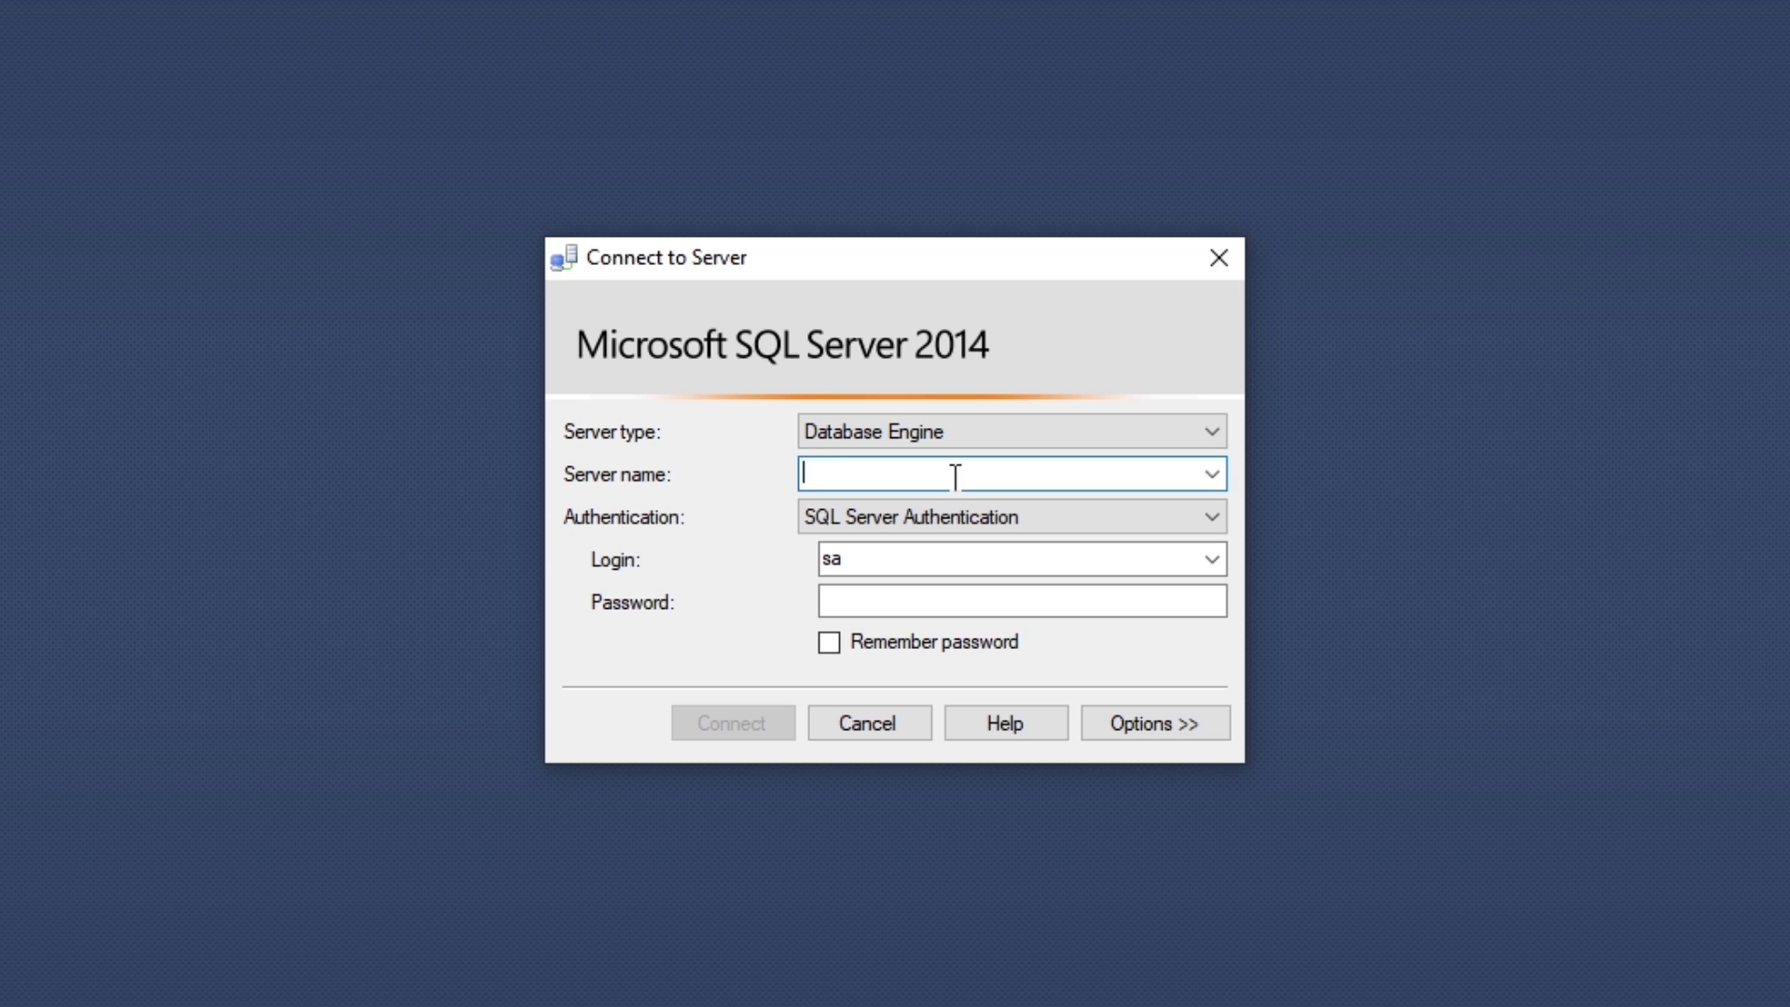
type("skillheaderpc2")
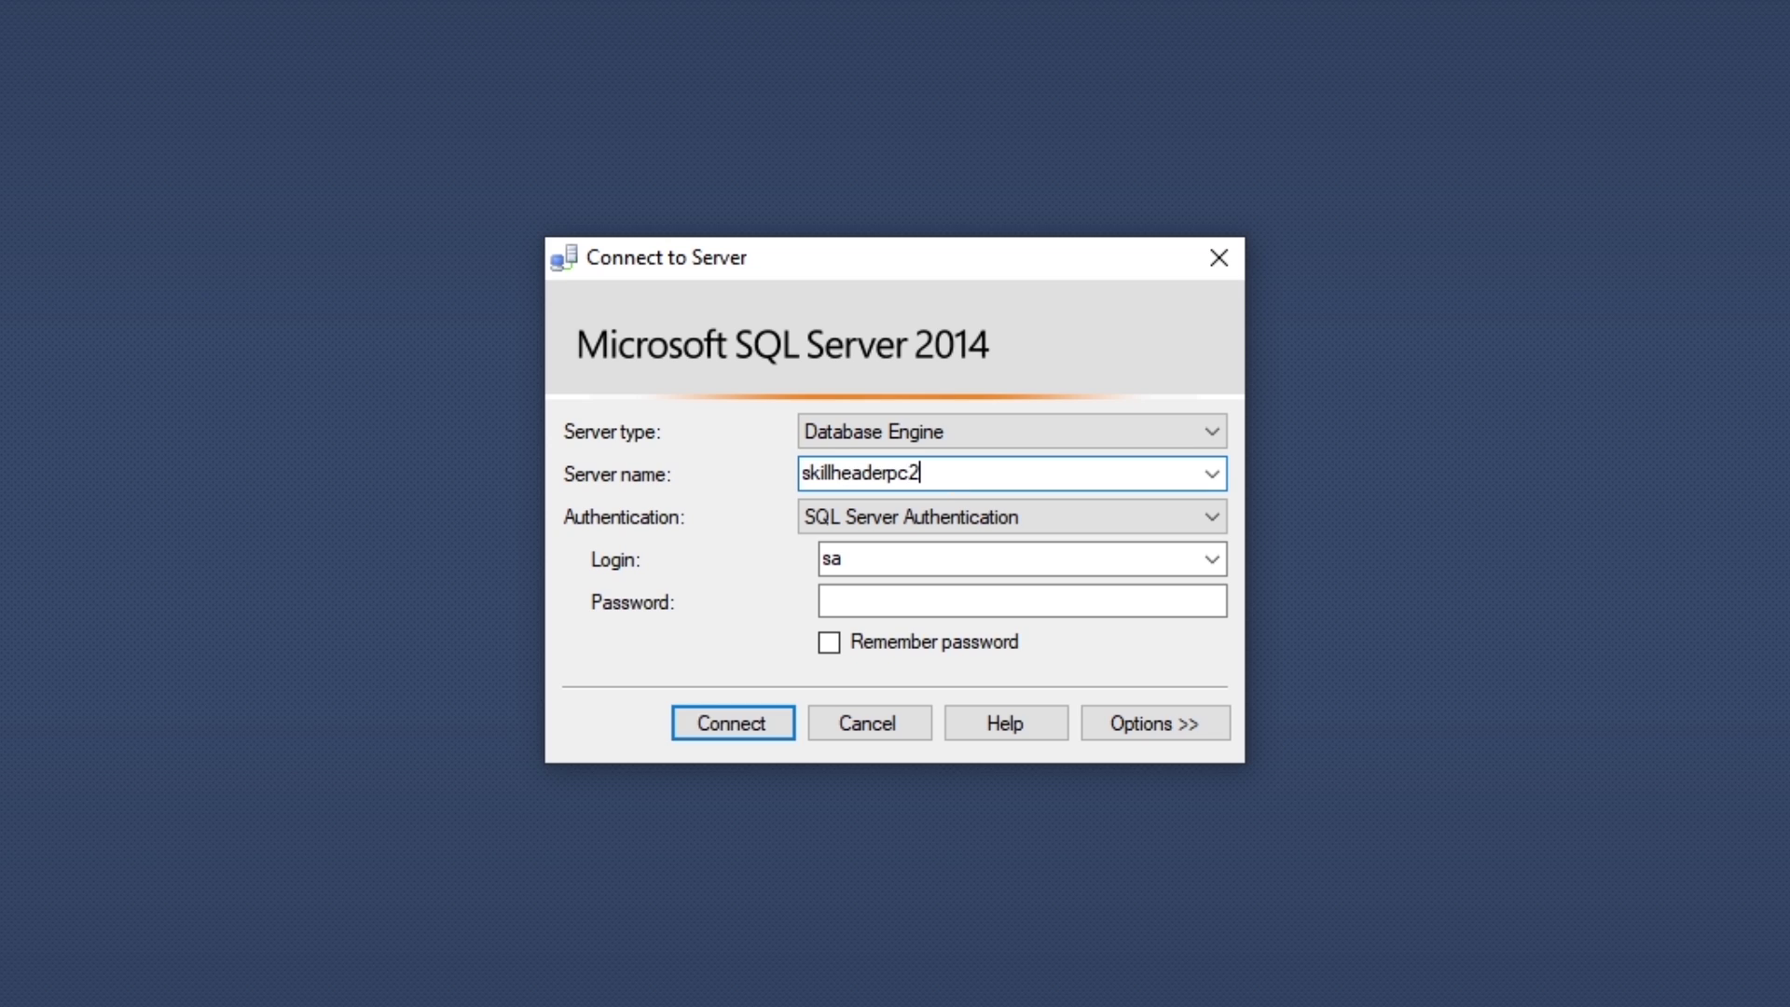
left_click(899, 602)
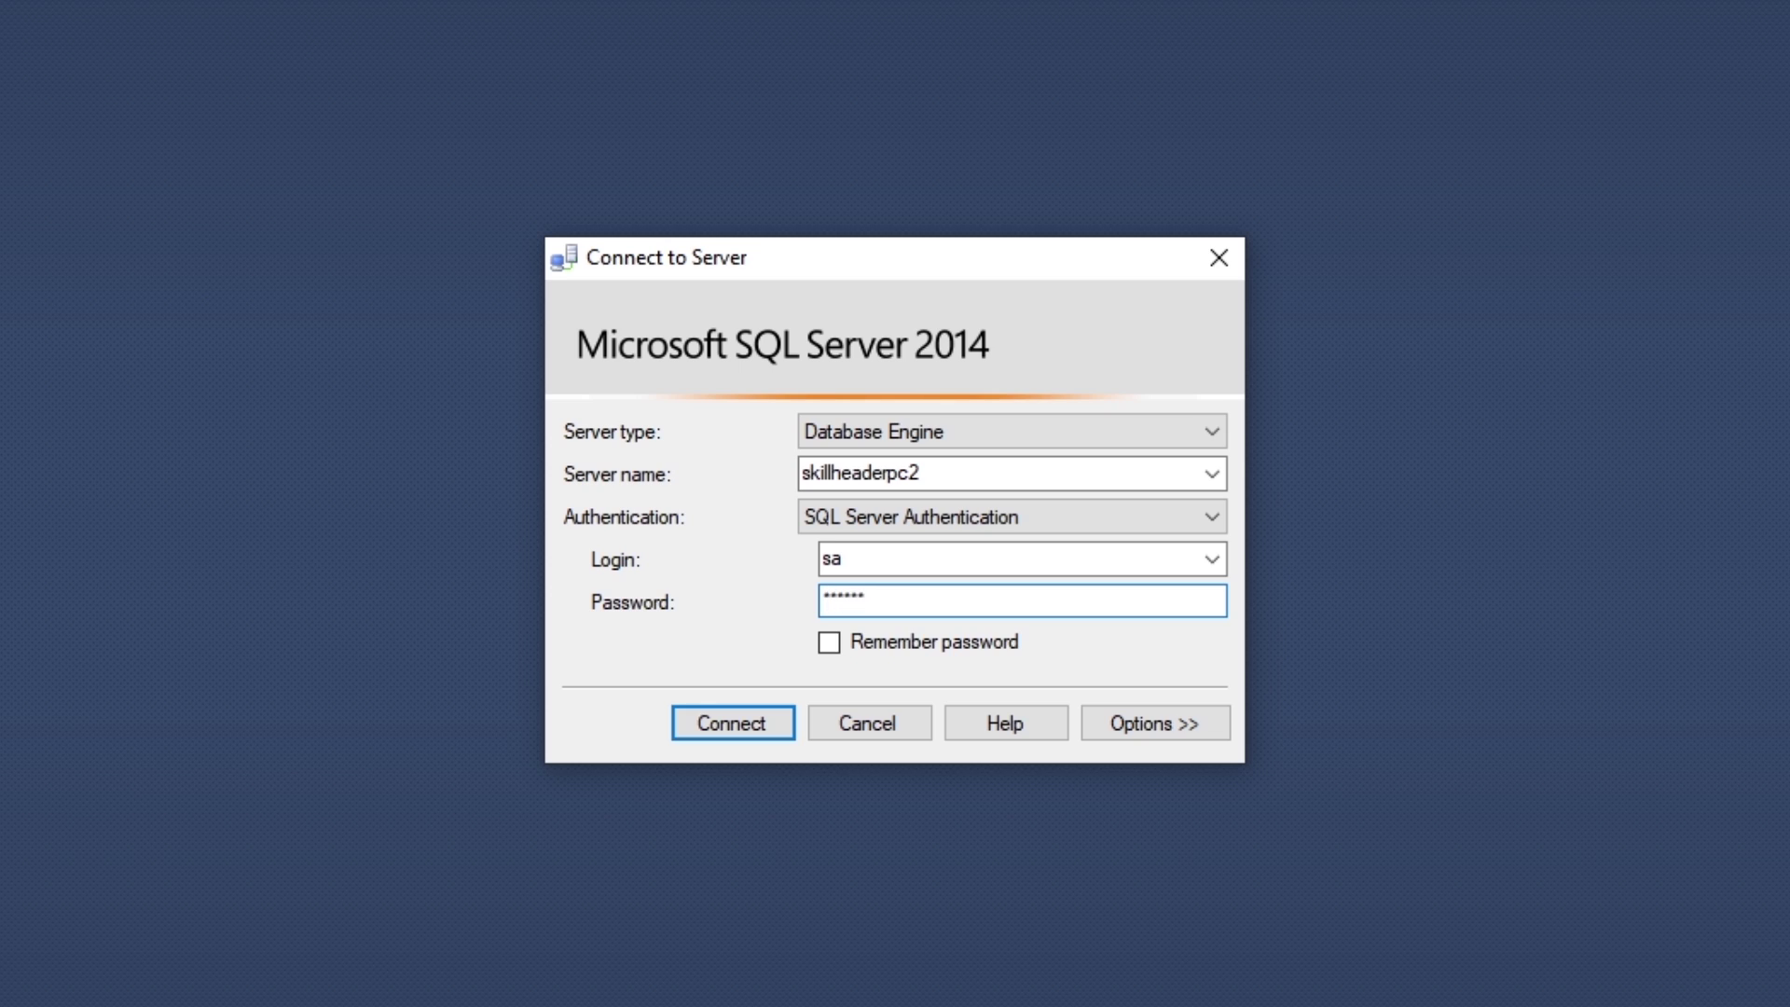
left_click(752, 728)
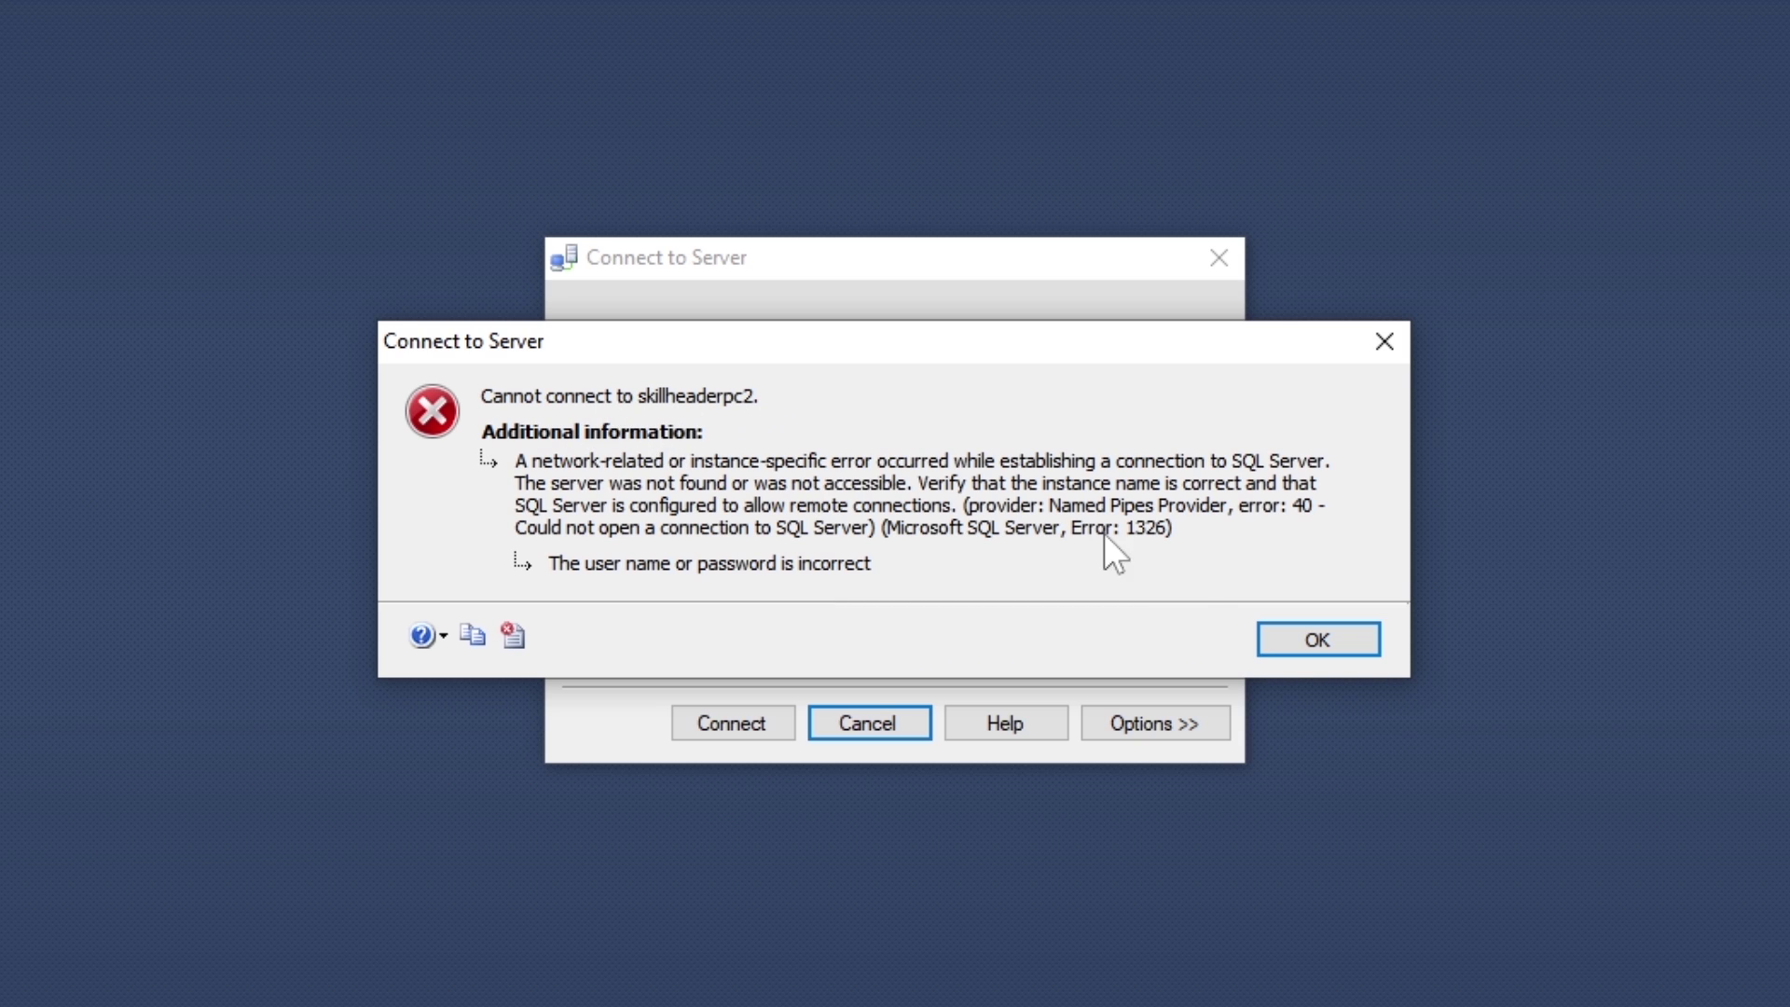
left_click(1299, 626)
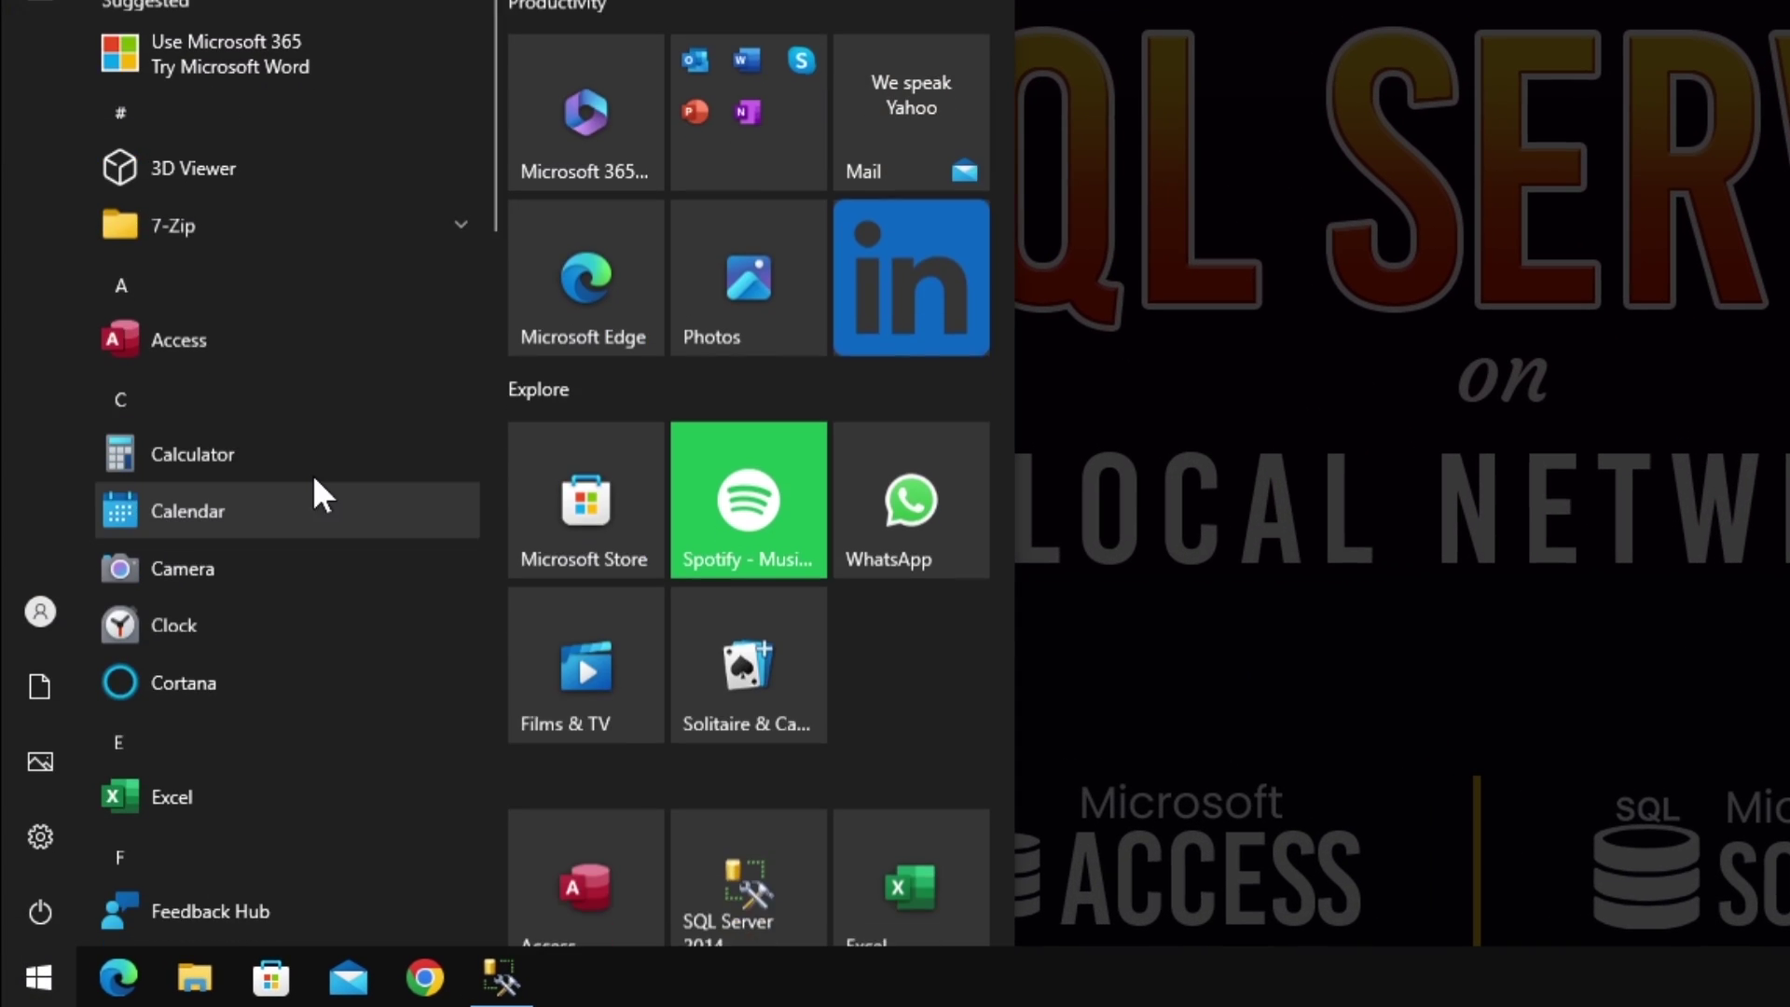
Step: Open Windows Defender Firewall with Advanced Security and show the Inbound Rules list
type("firewa")
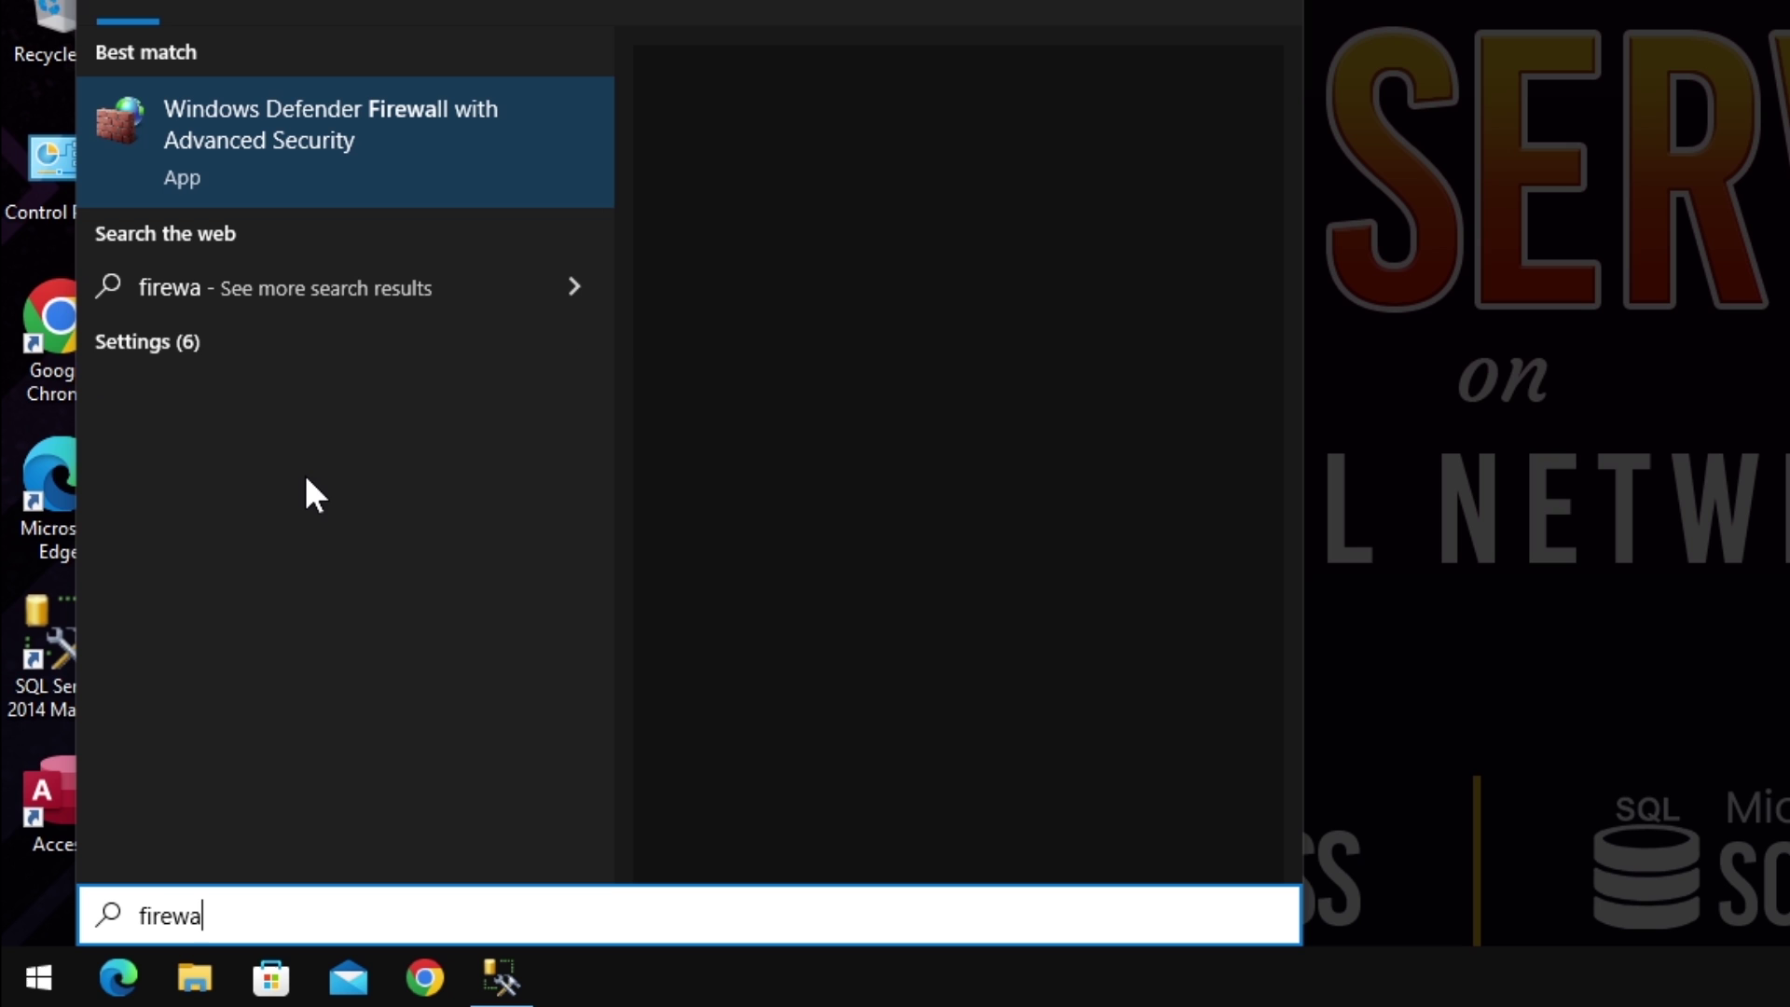
left_click(315, 164)
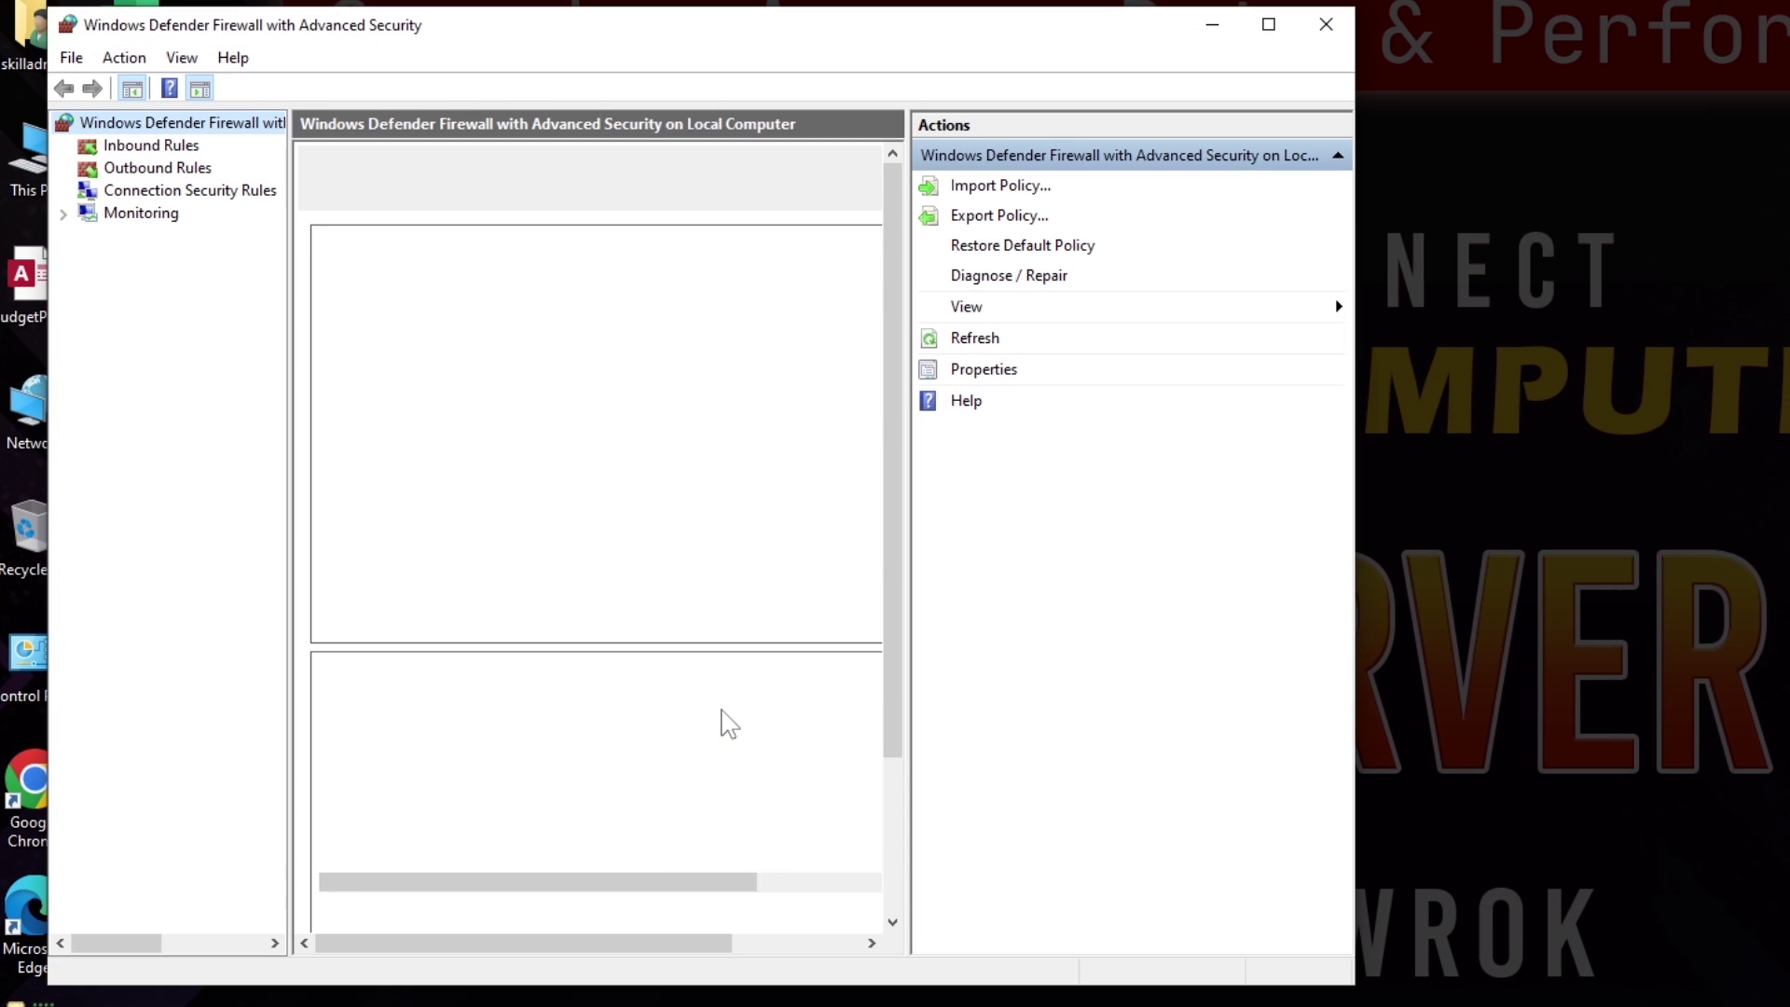
left_click(176, 148)
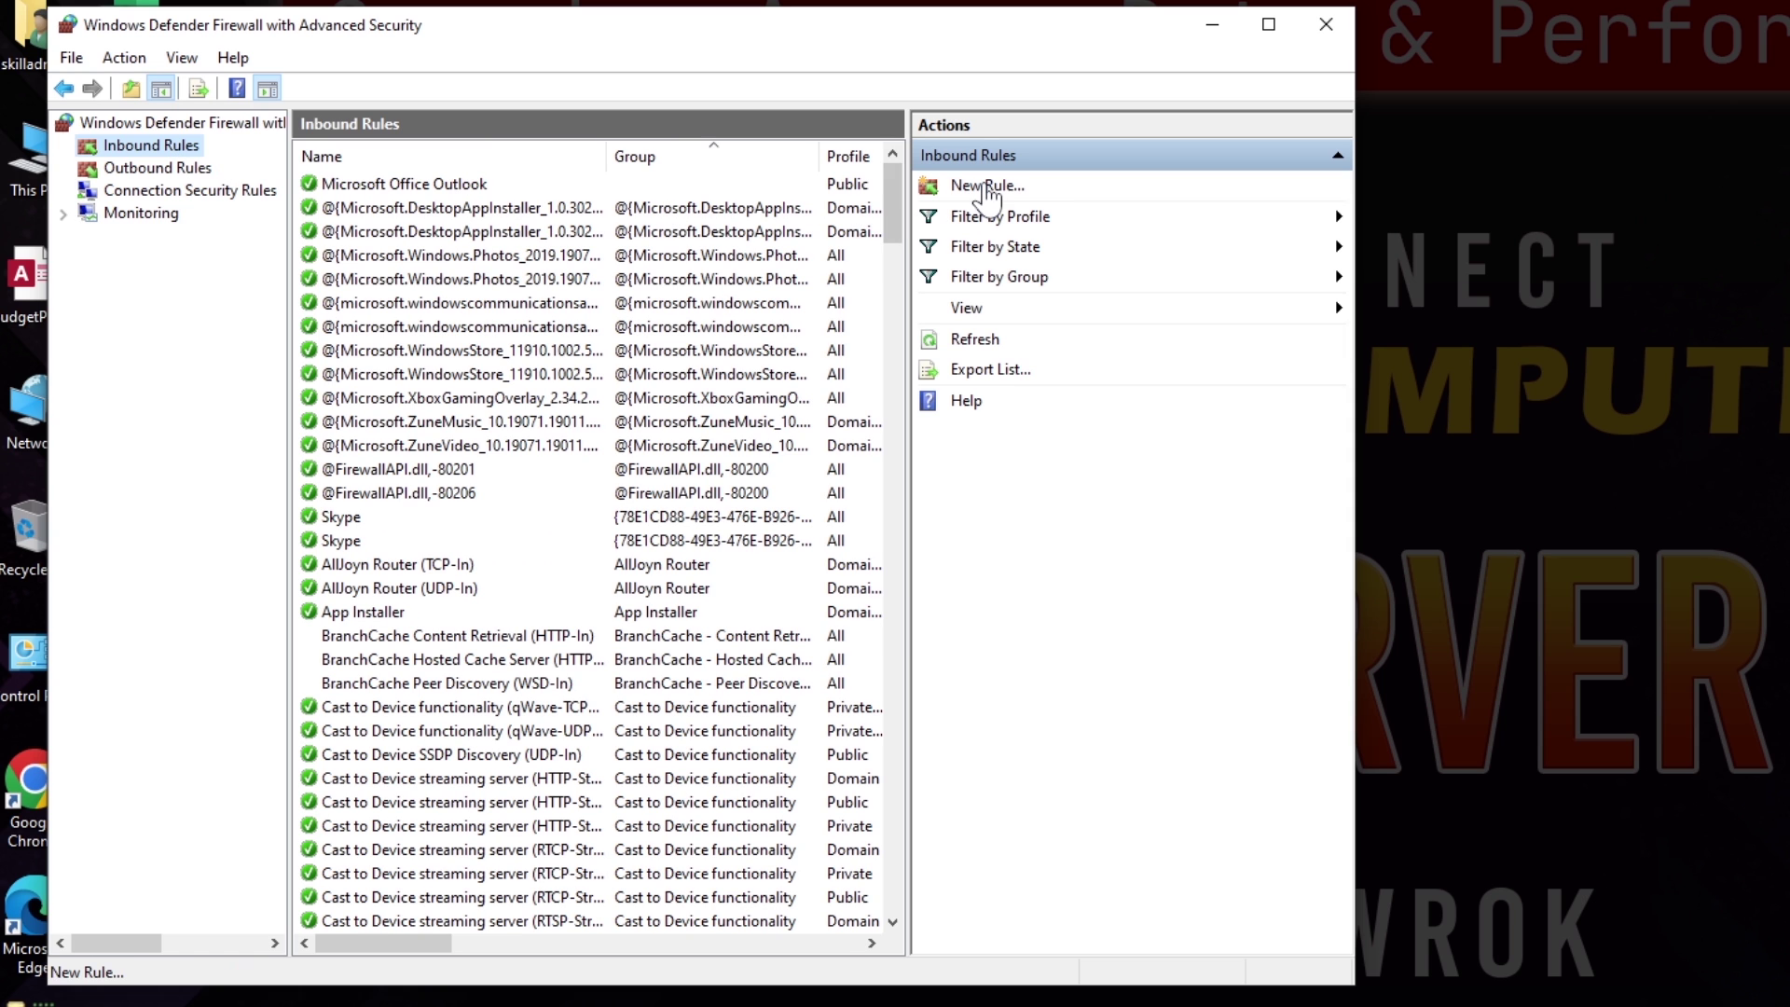
Step: Create a port rule allowing TCP 1433 on all profiles, named 'SQL inbound connection'
left_click(986, 186)
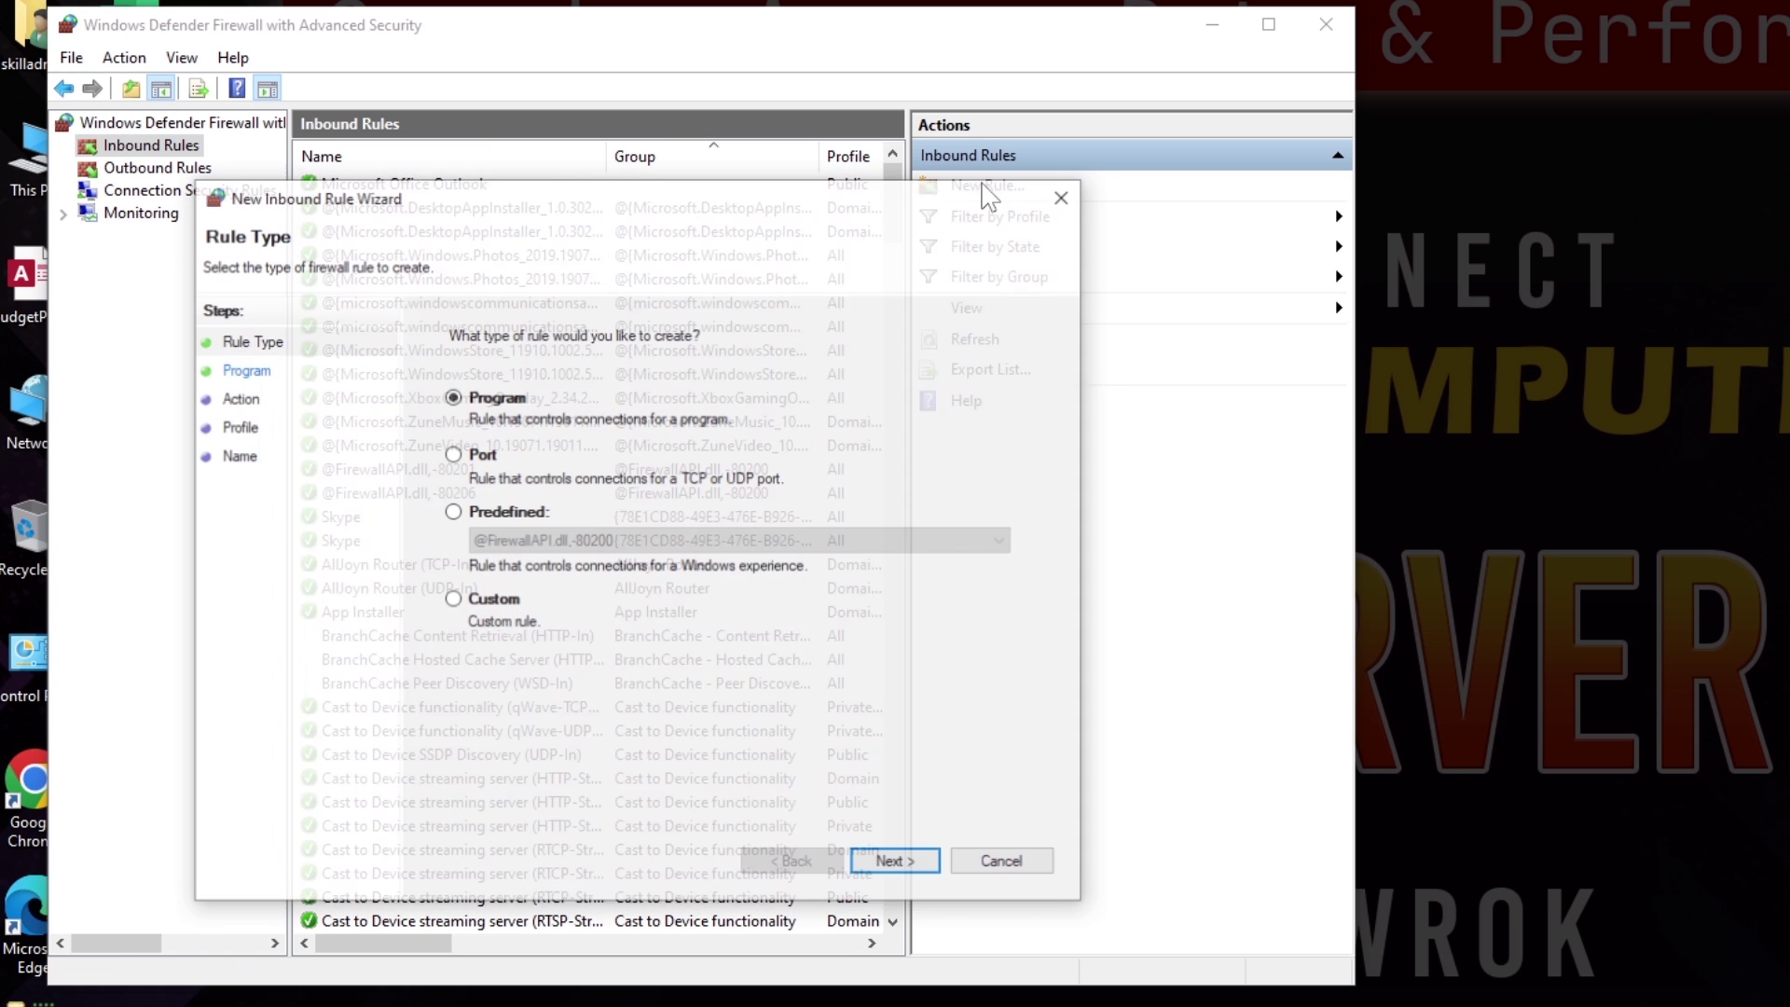
left_click(452, 454)
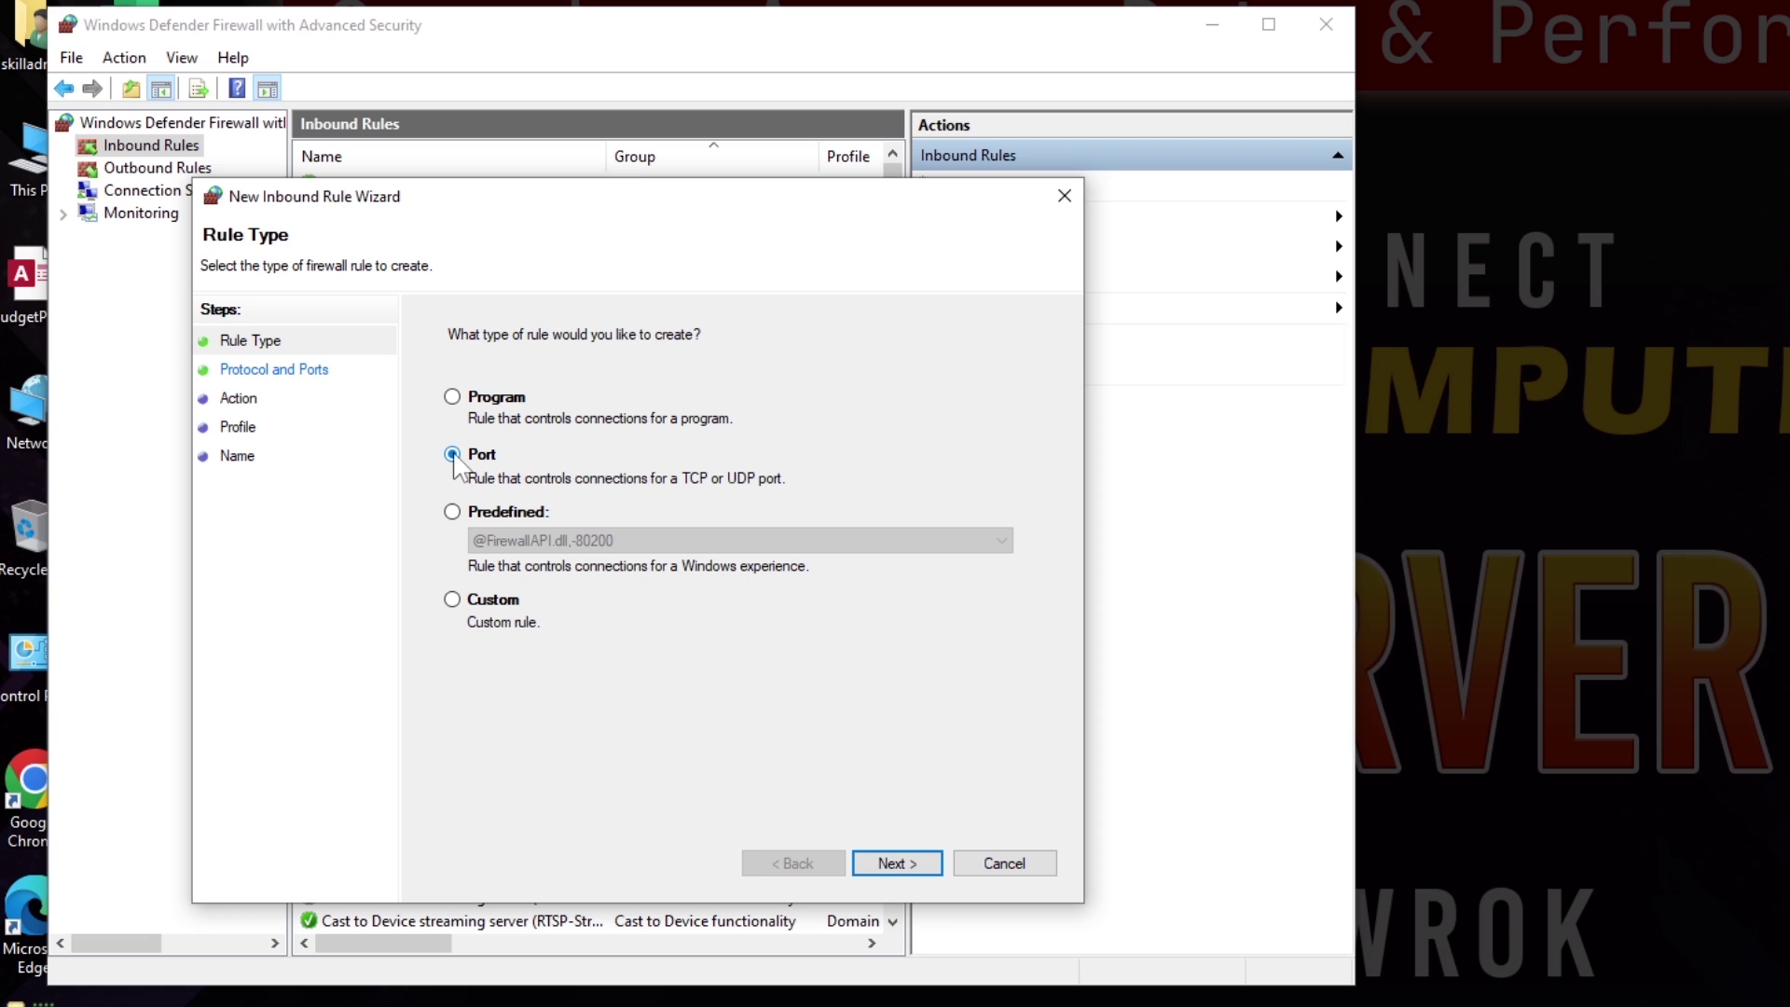
left_click(891, 865)
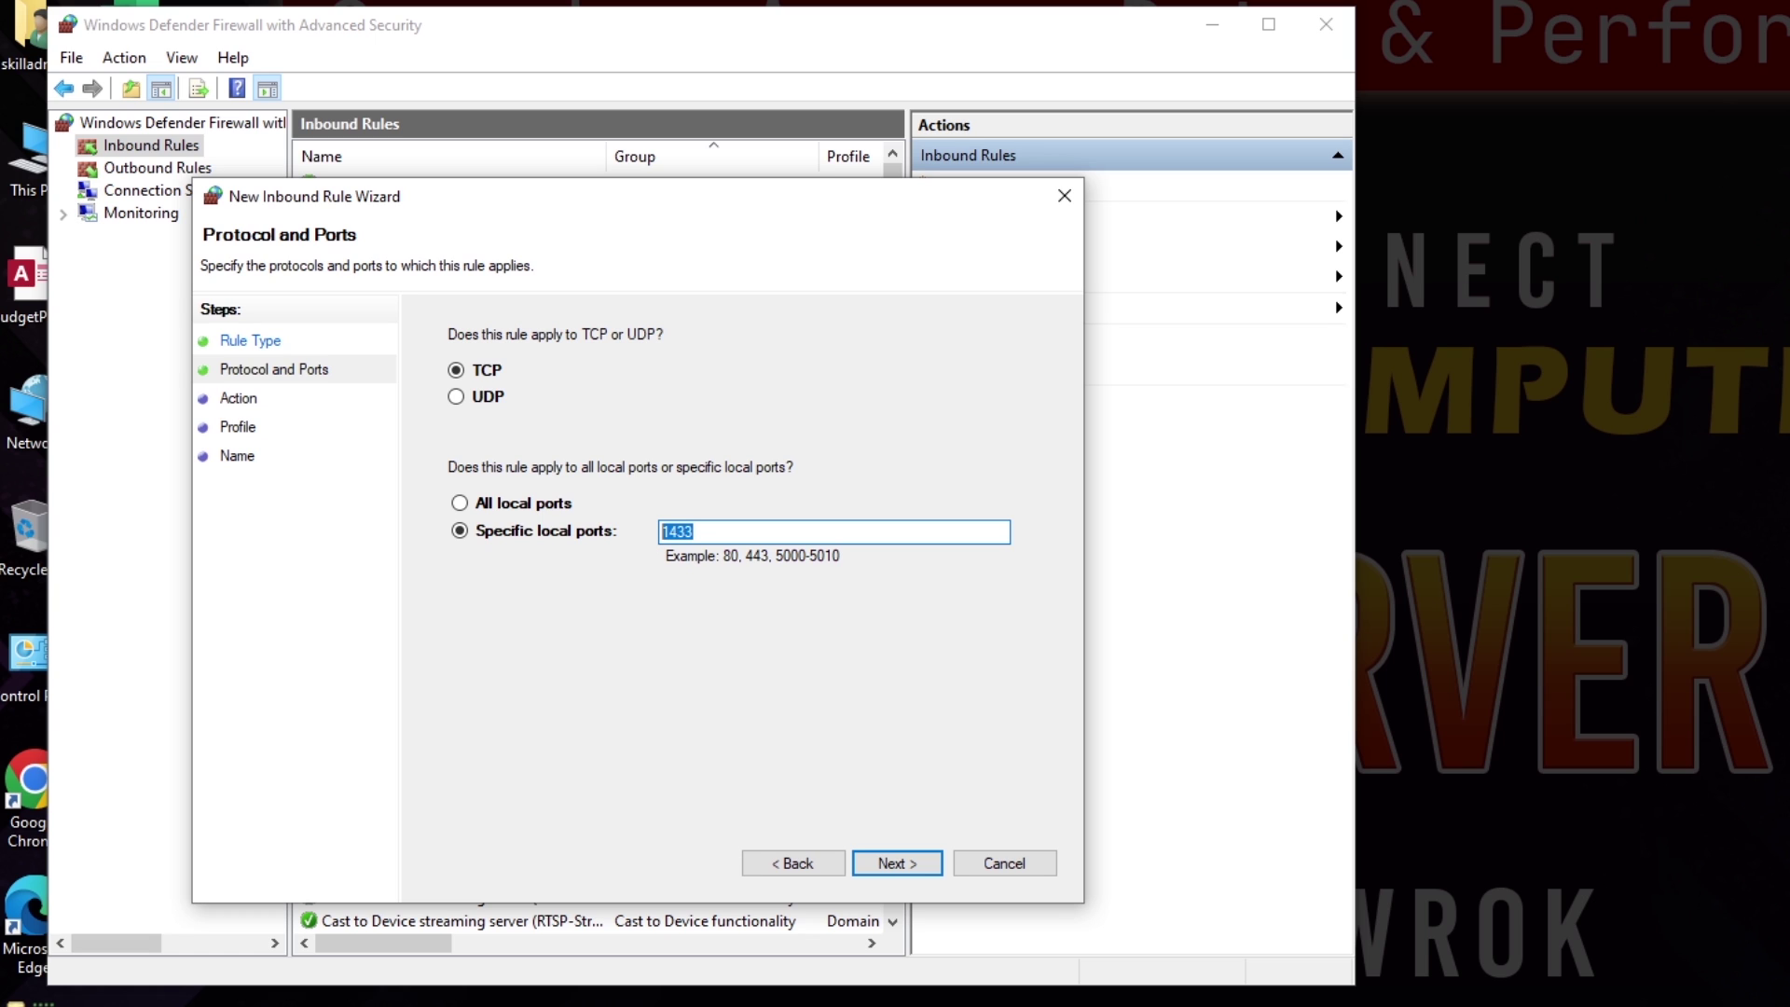
left_click(898, 863)
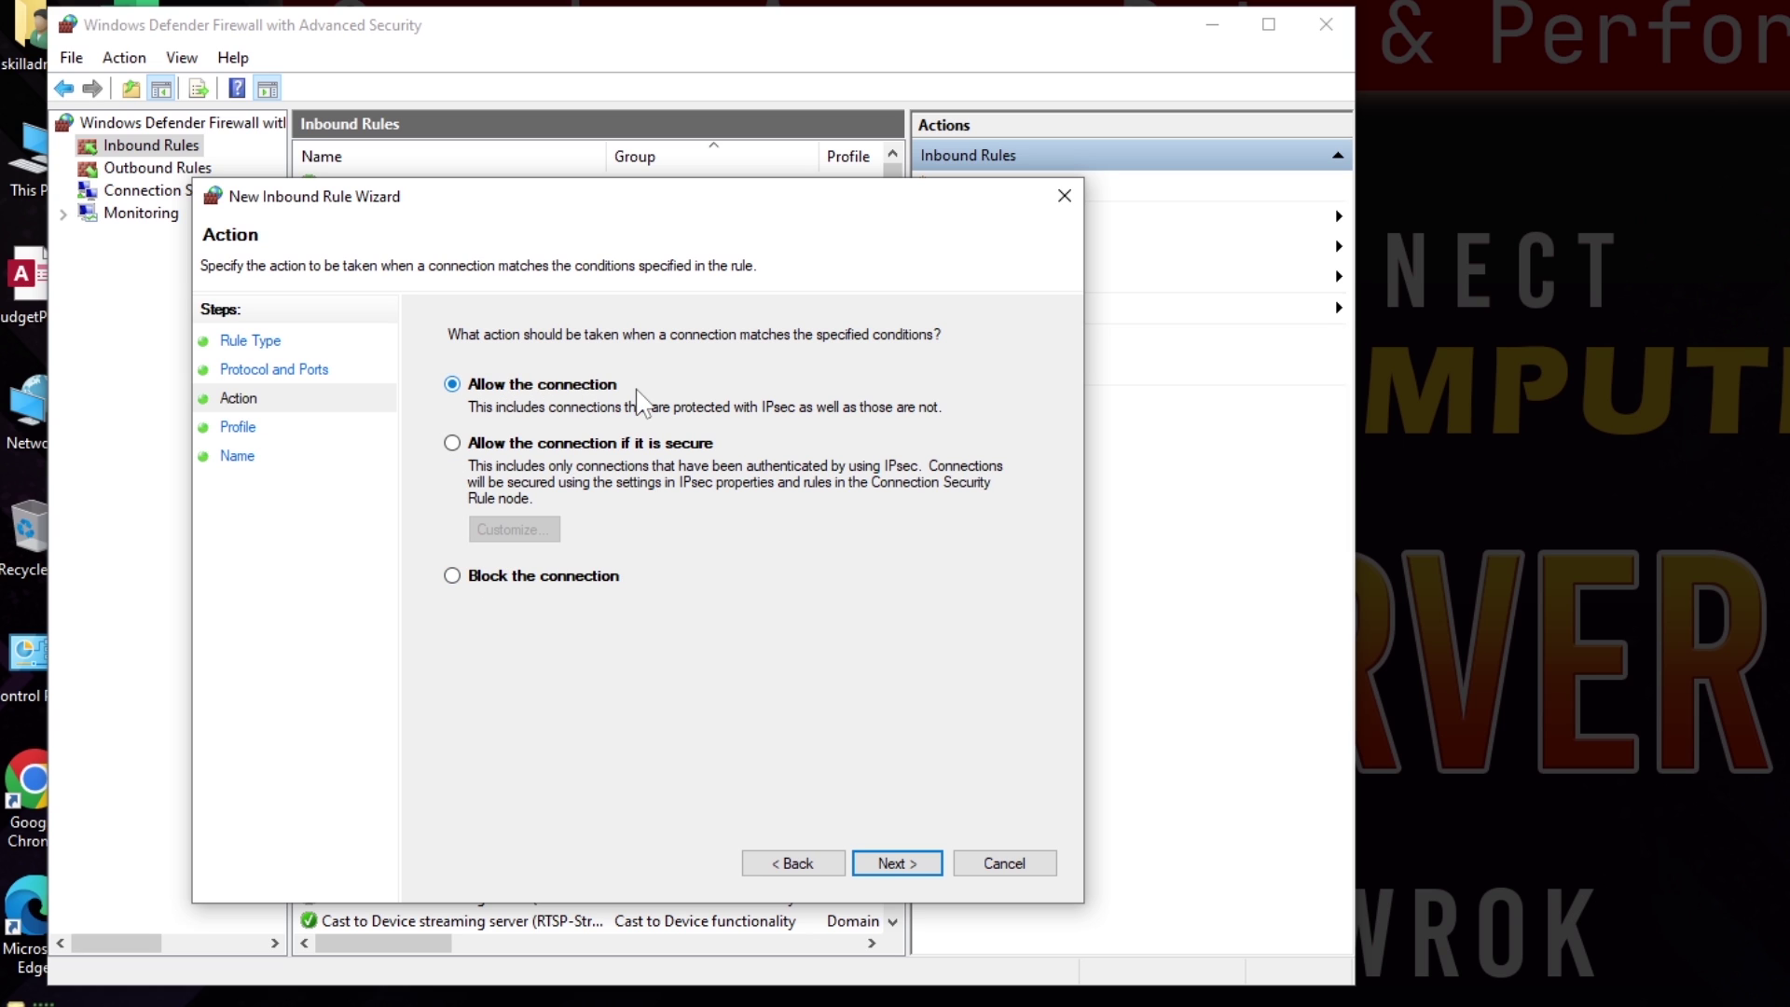
left_click(898, 863)
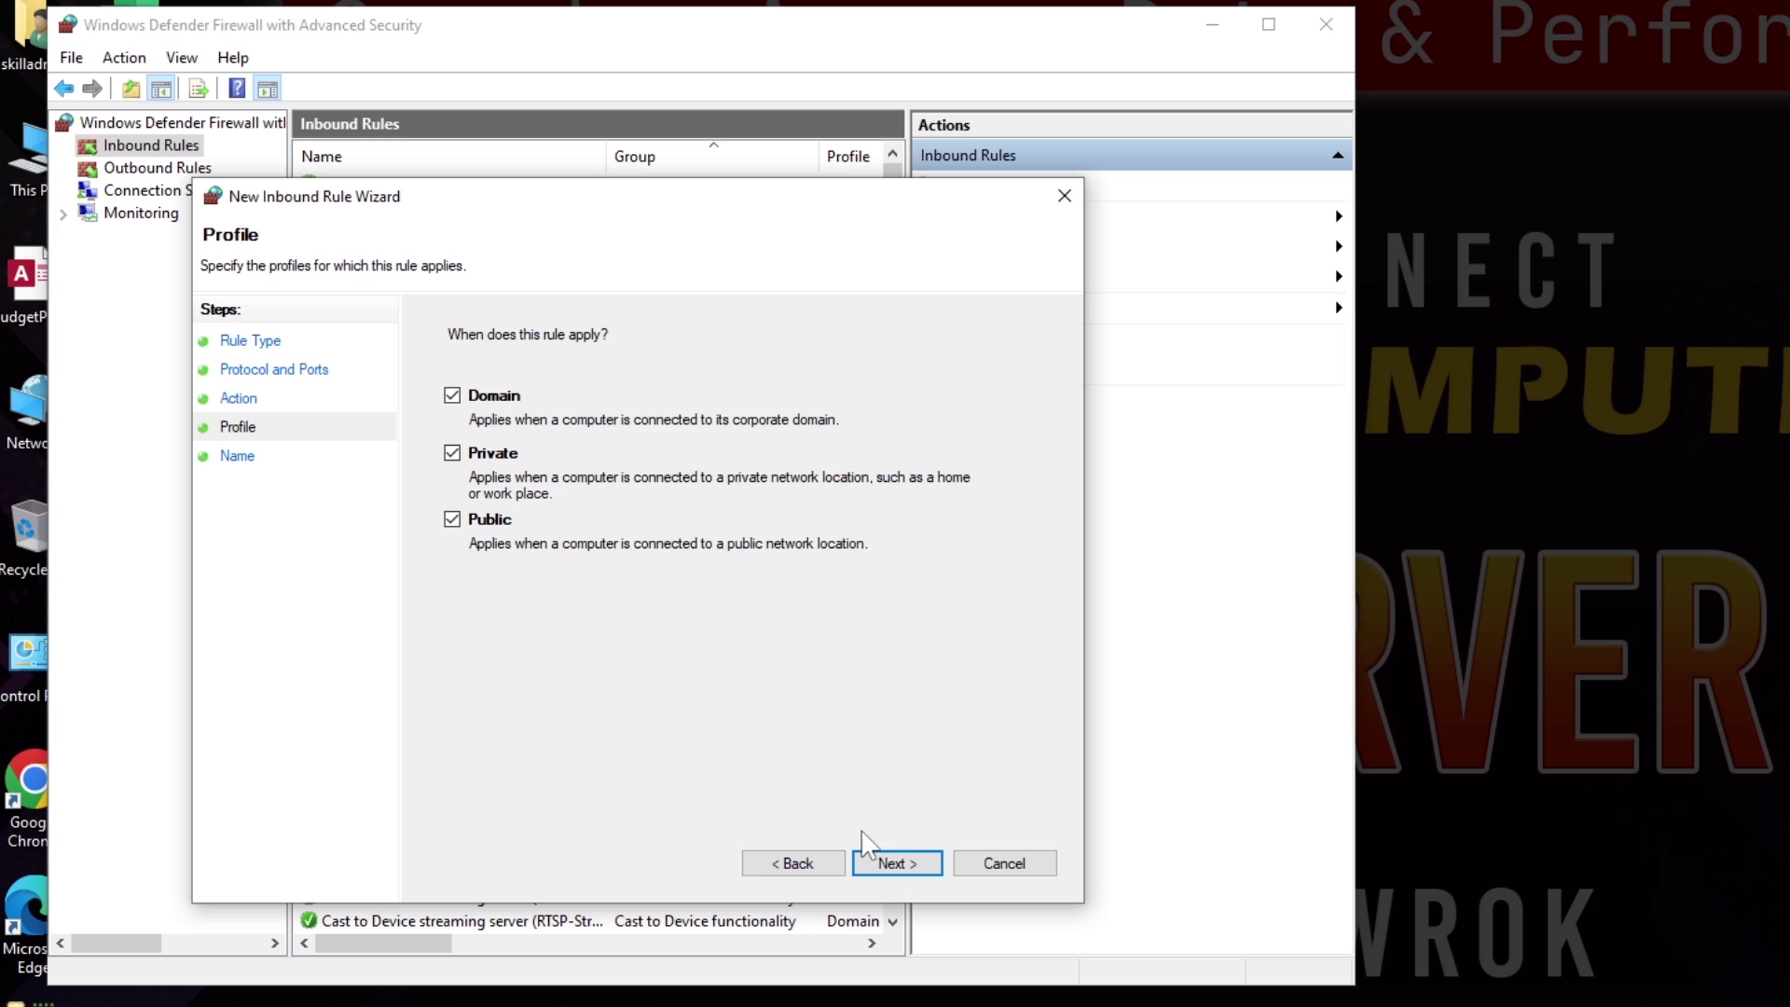
left_click(885, 863)
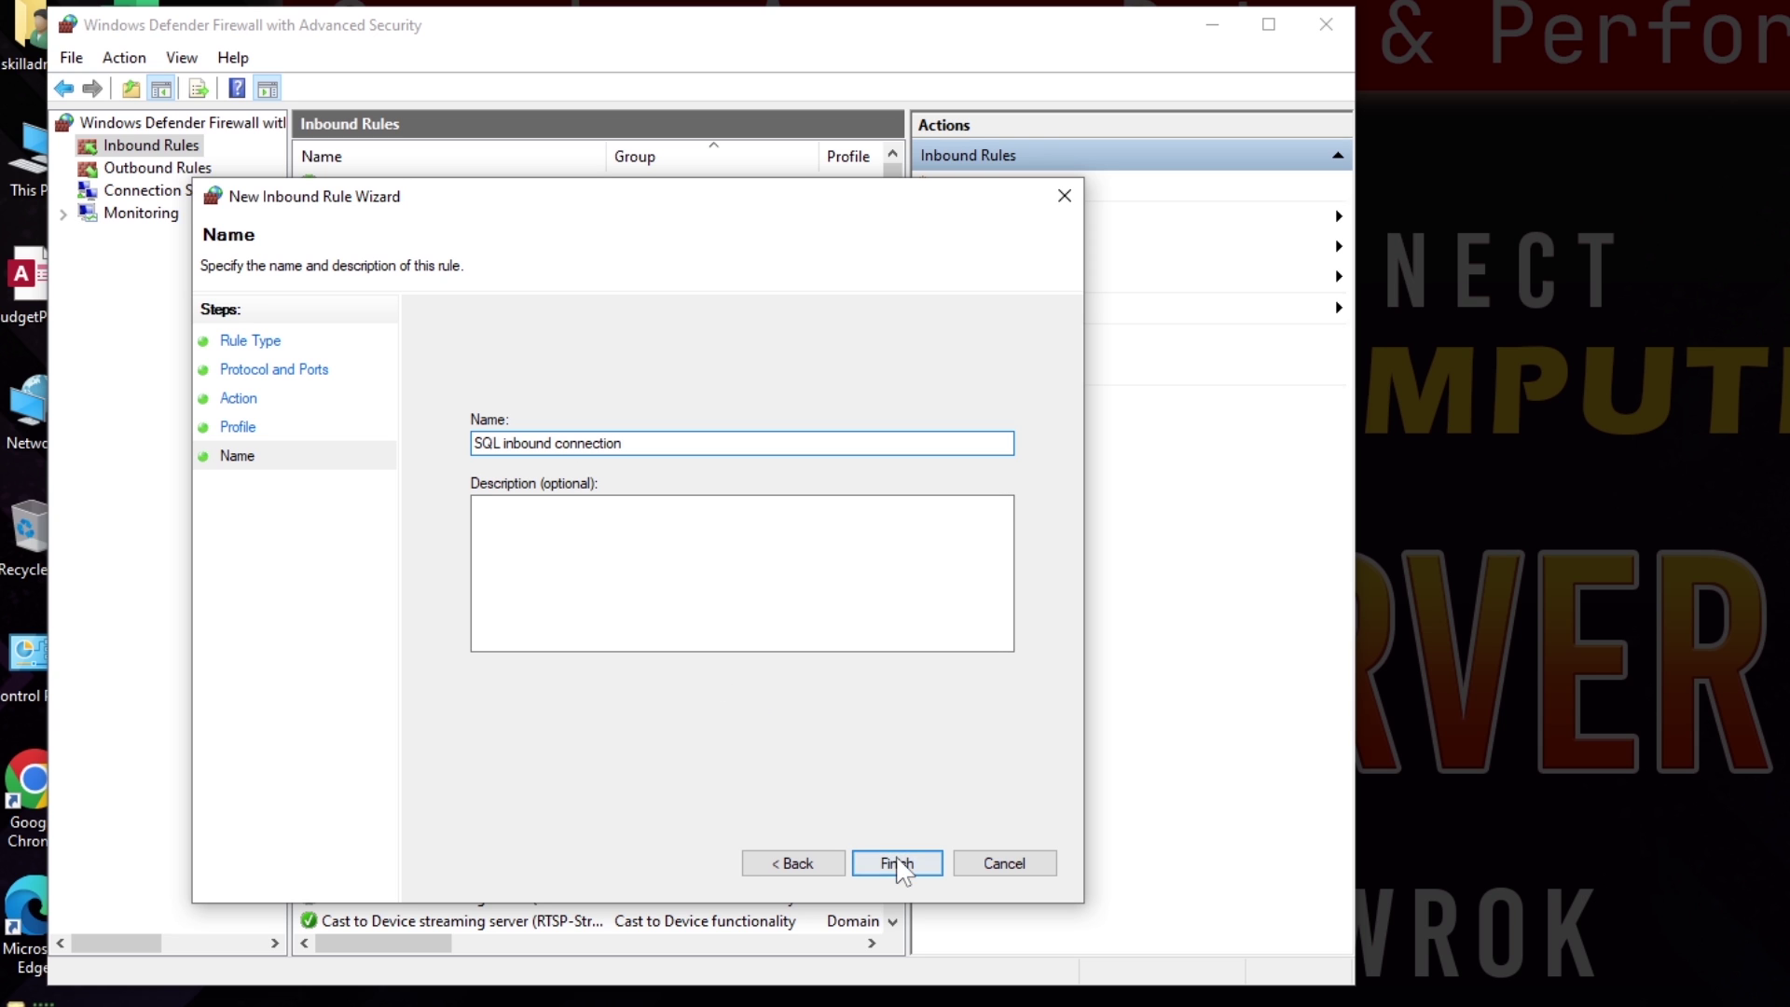
left_click(898, 864)
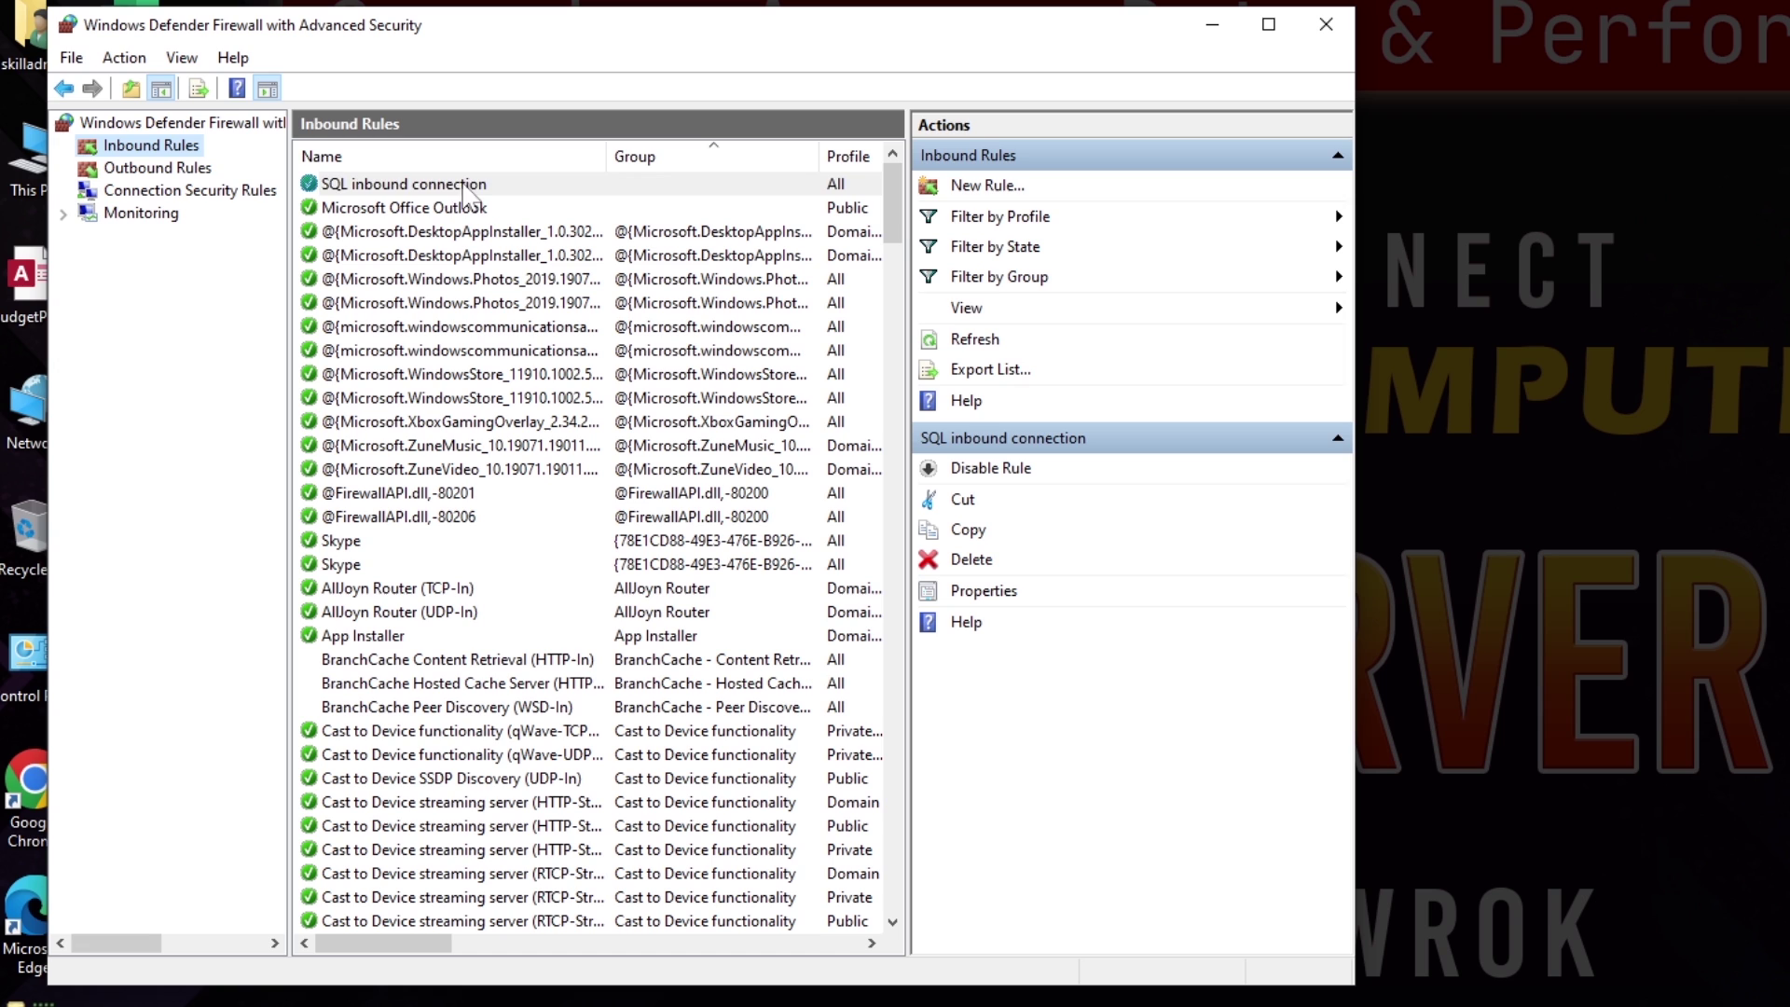
left_click(434, 184)
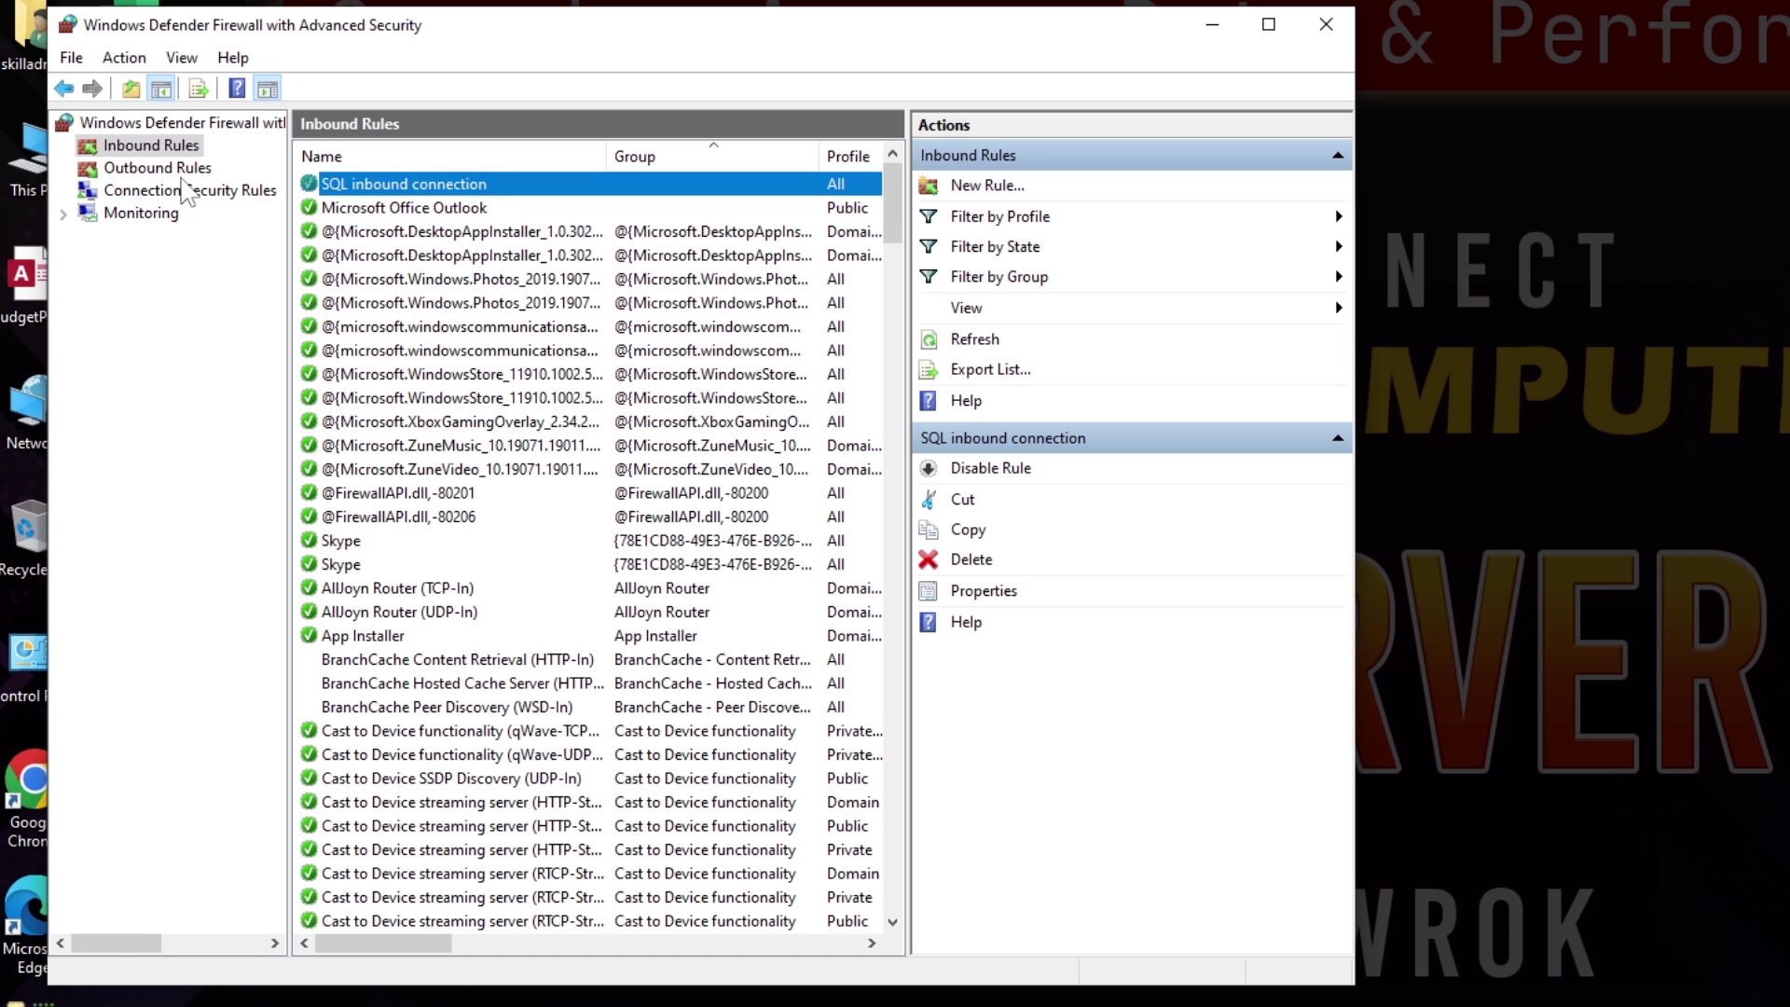
Step: Add an outbound port rule allowing TCP remote port 1433 on all profiles, named 'SQL outbound connection'
left_click(177, 171)
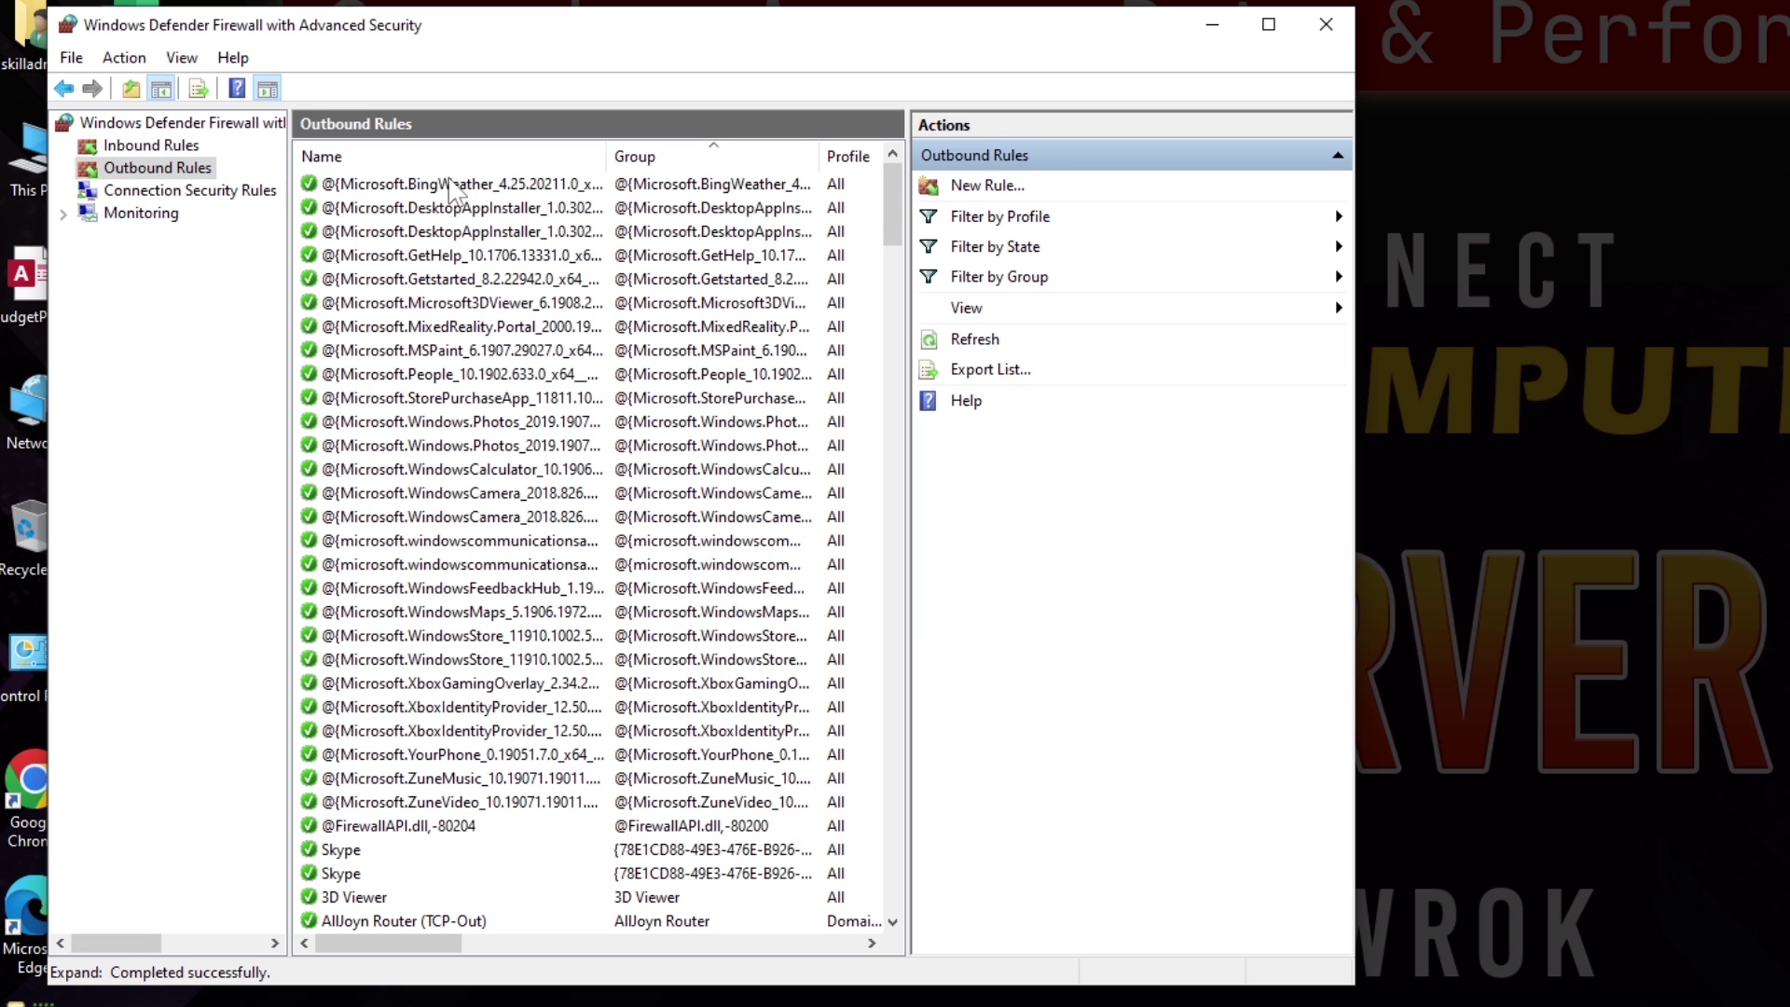
left_click(970, 187)
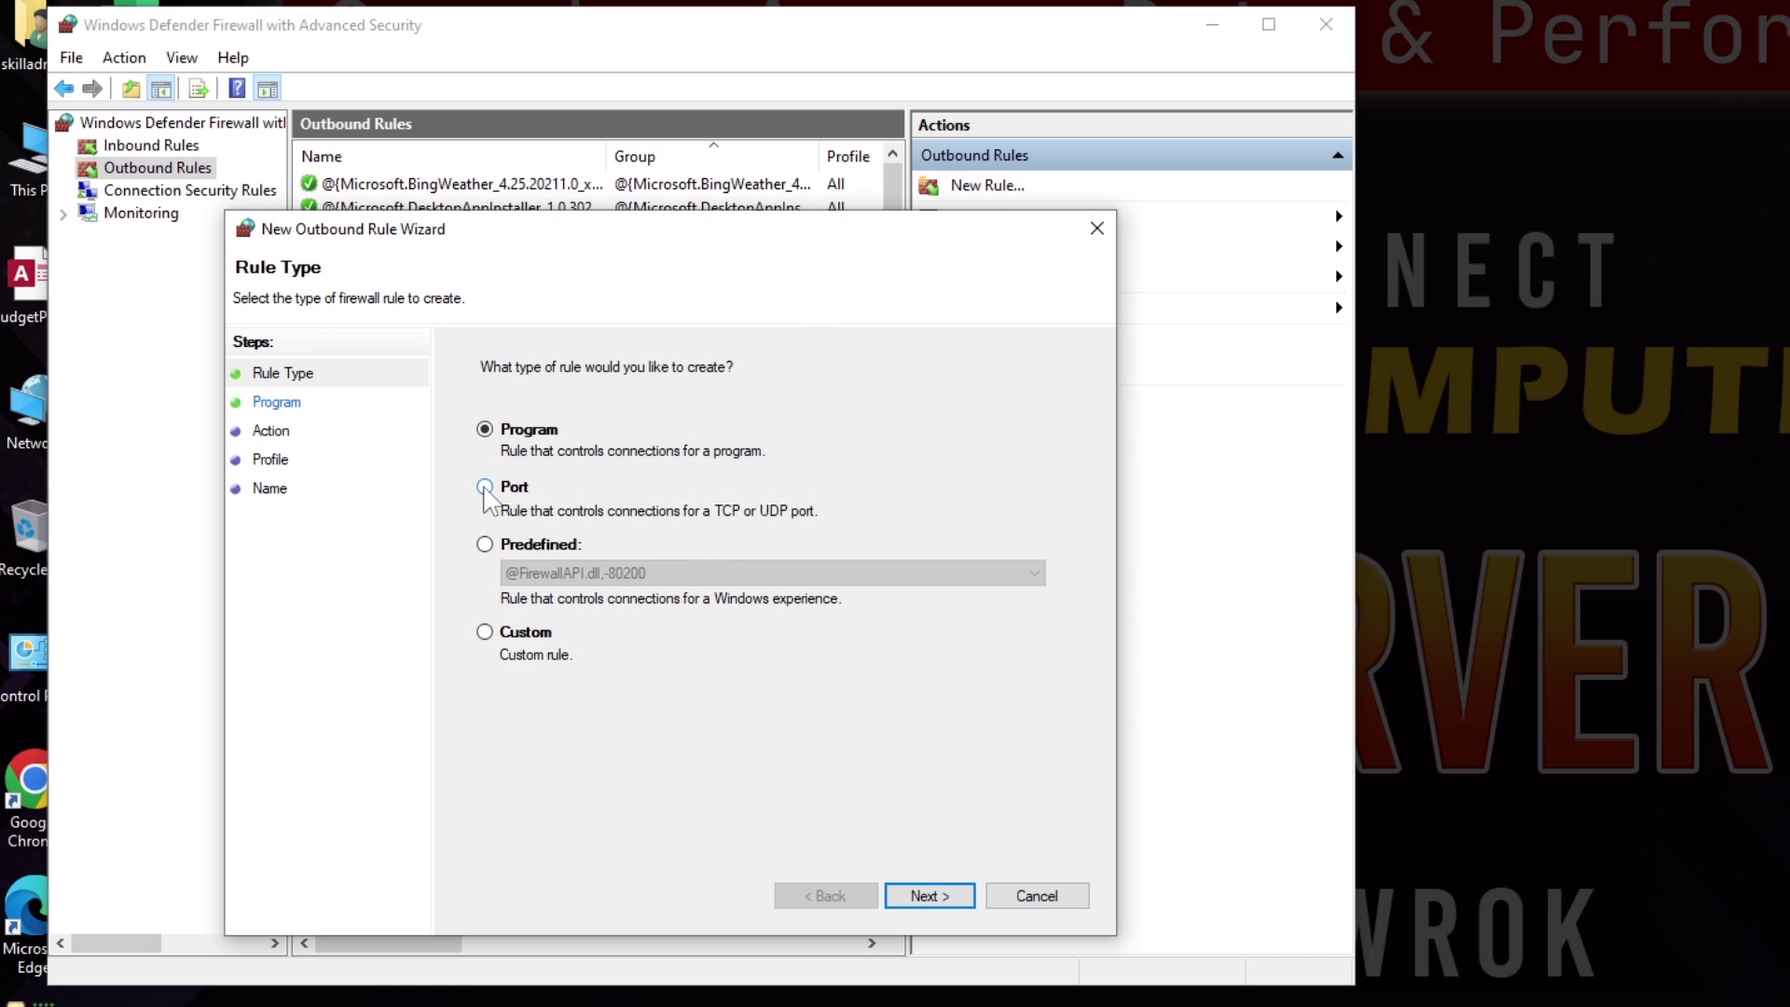
left_click(486, 487)
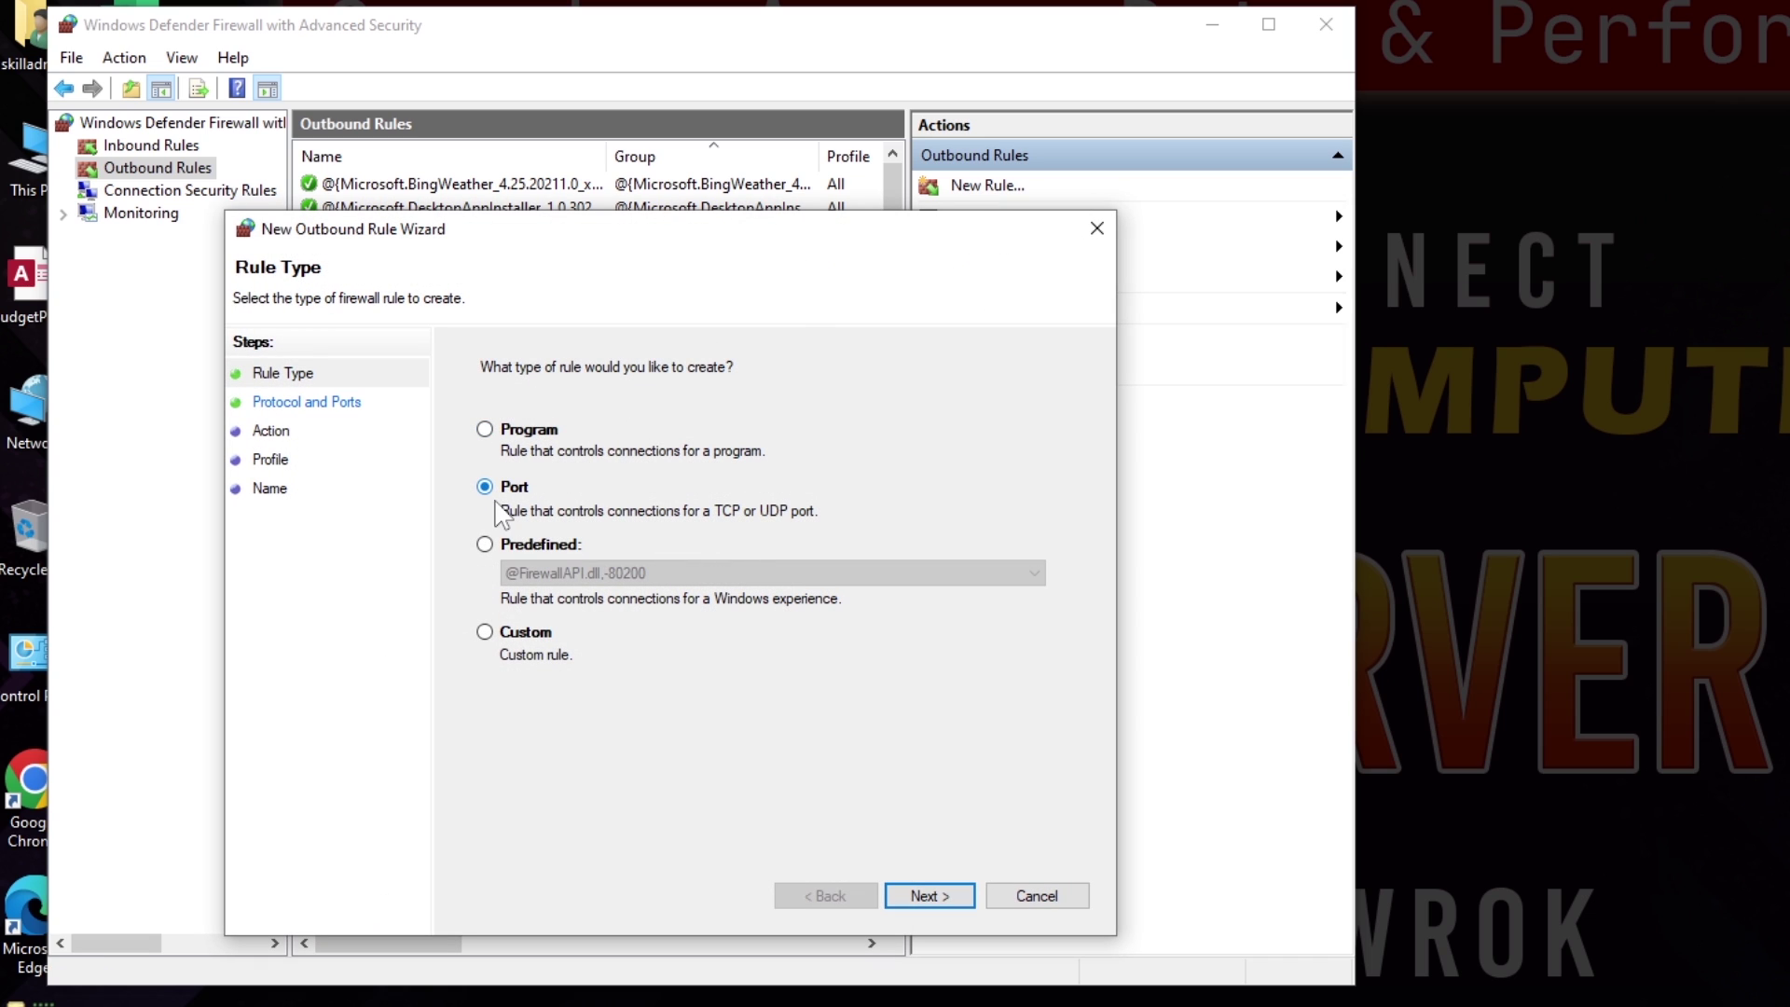
left_click(930, 896)
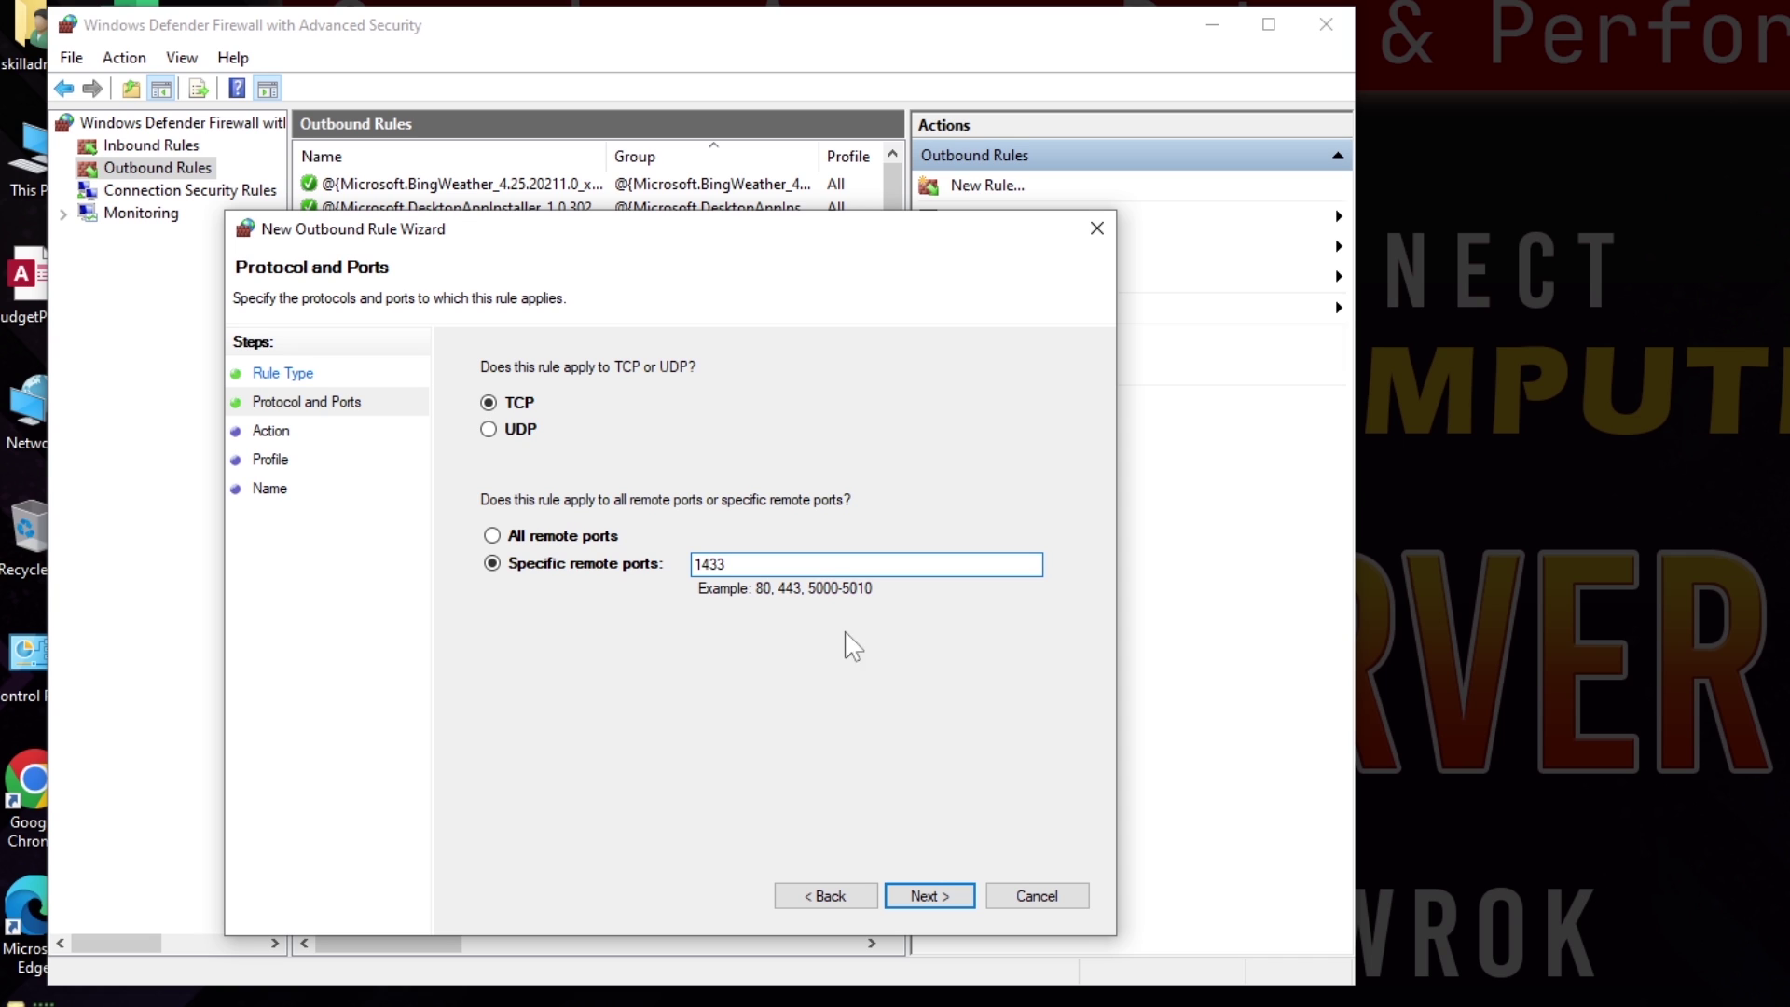
left_click(927, 895)
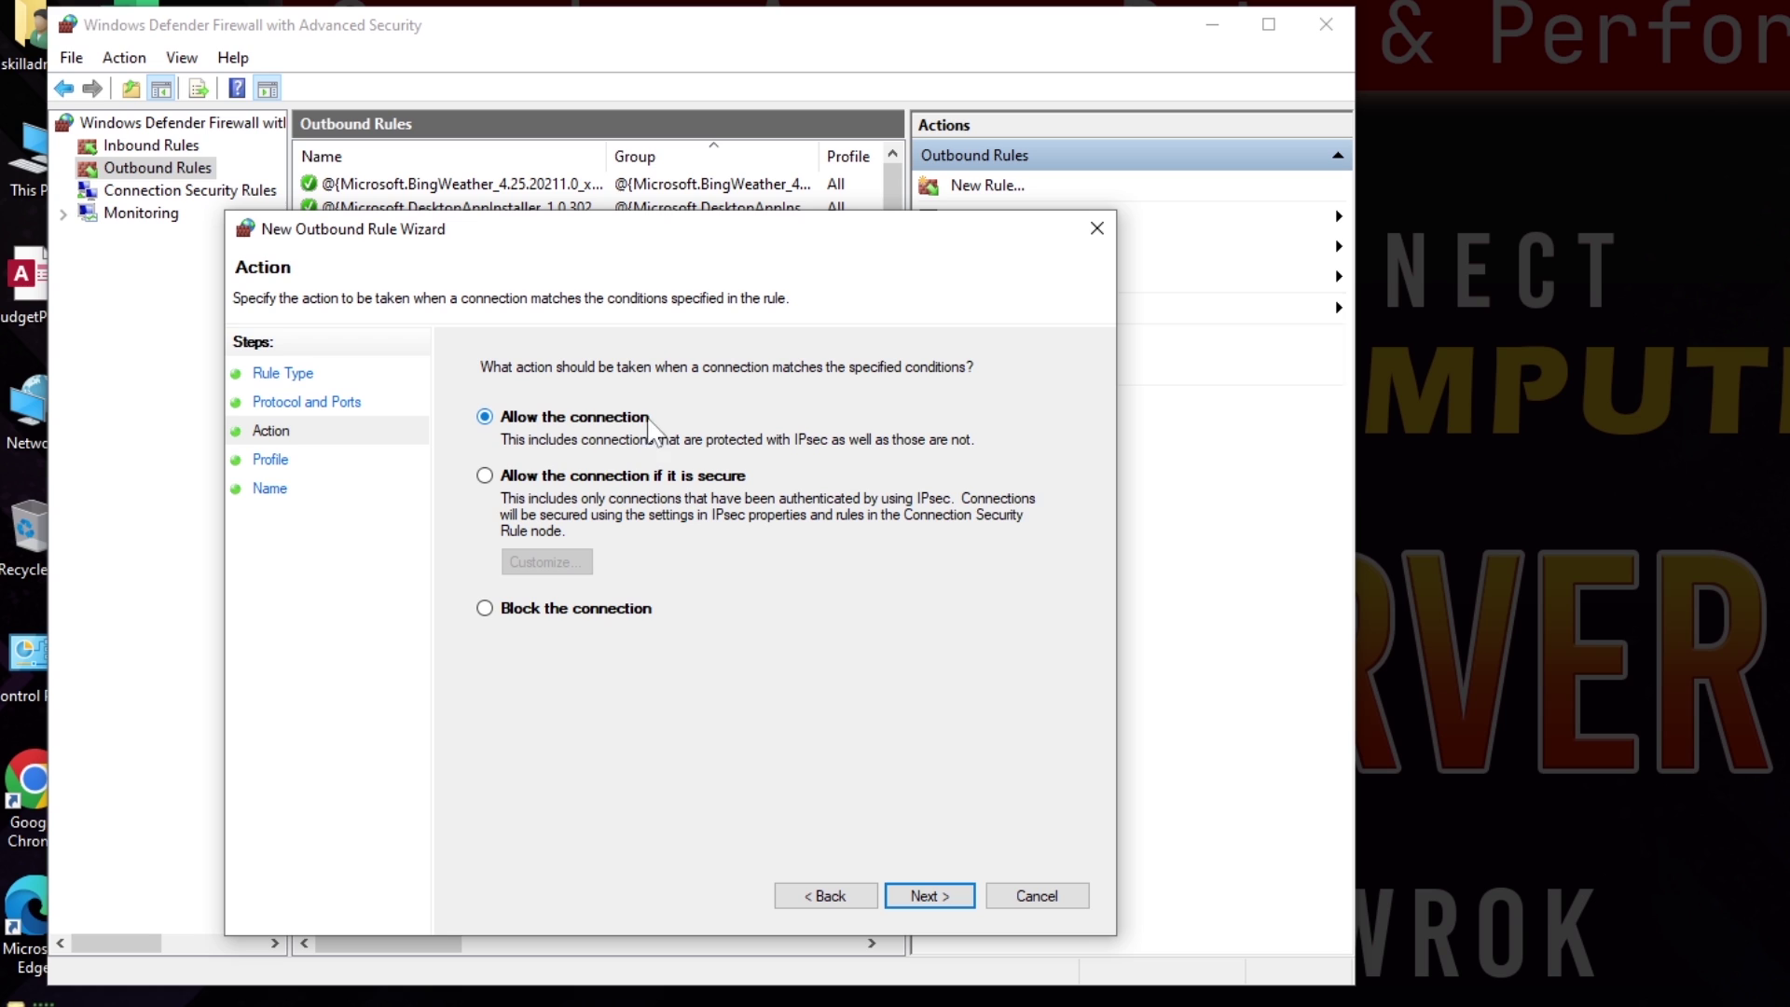
left_click(926, 897)
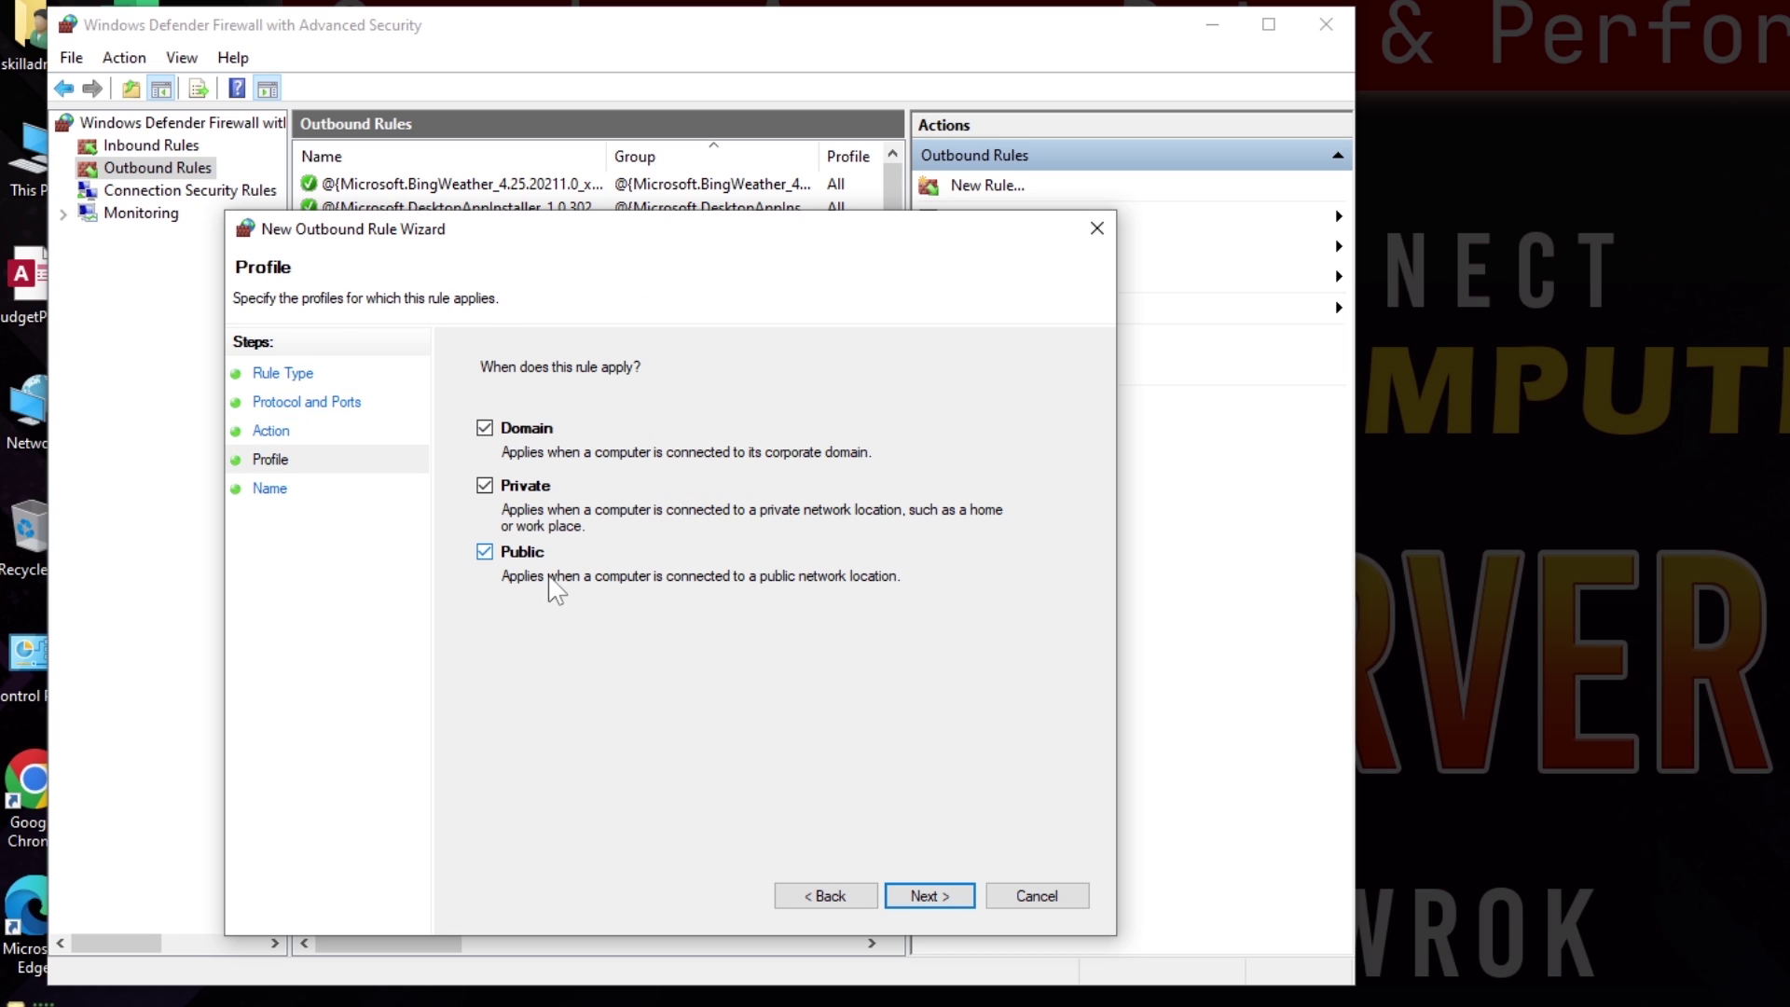
left_click(930, 895)
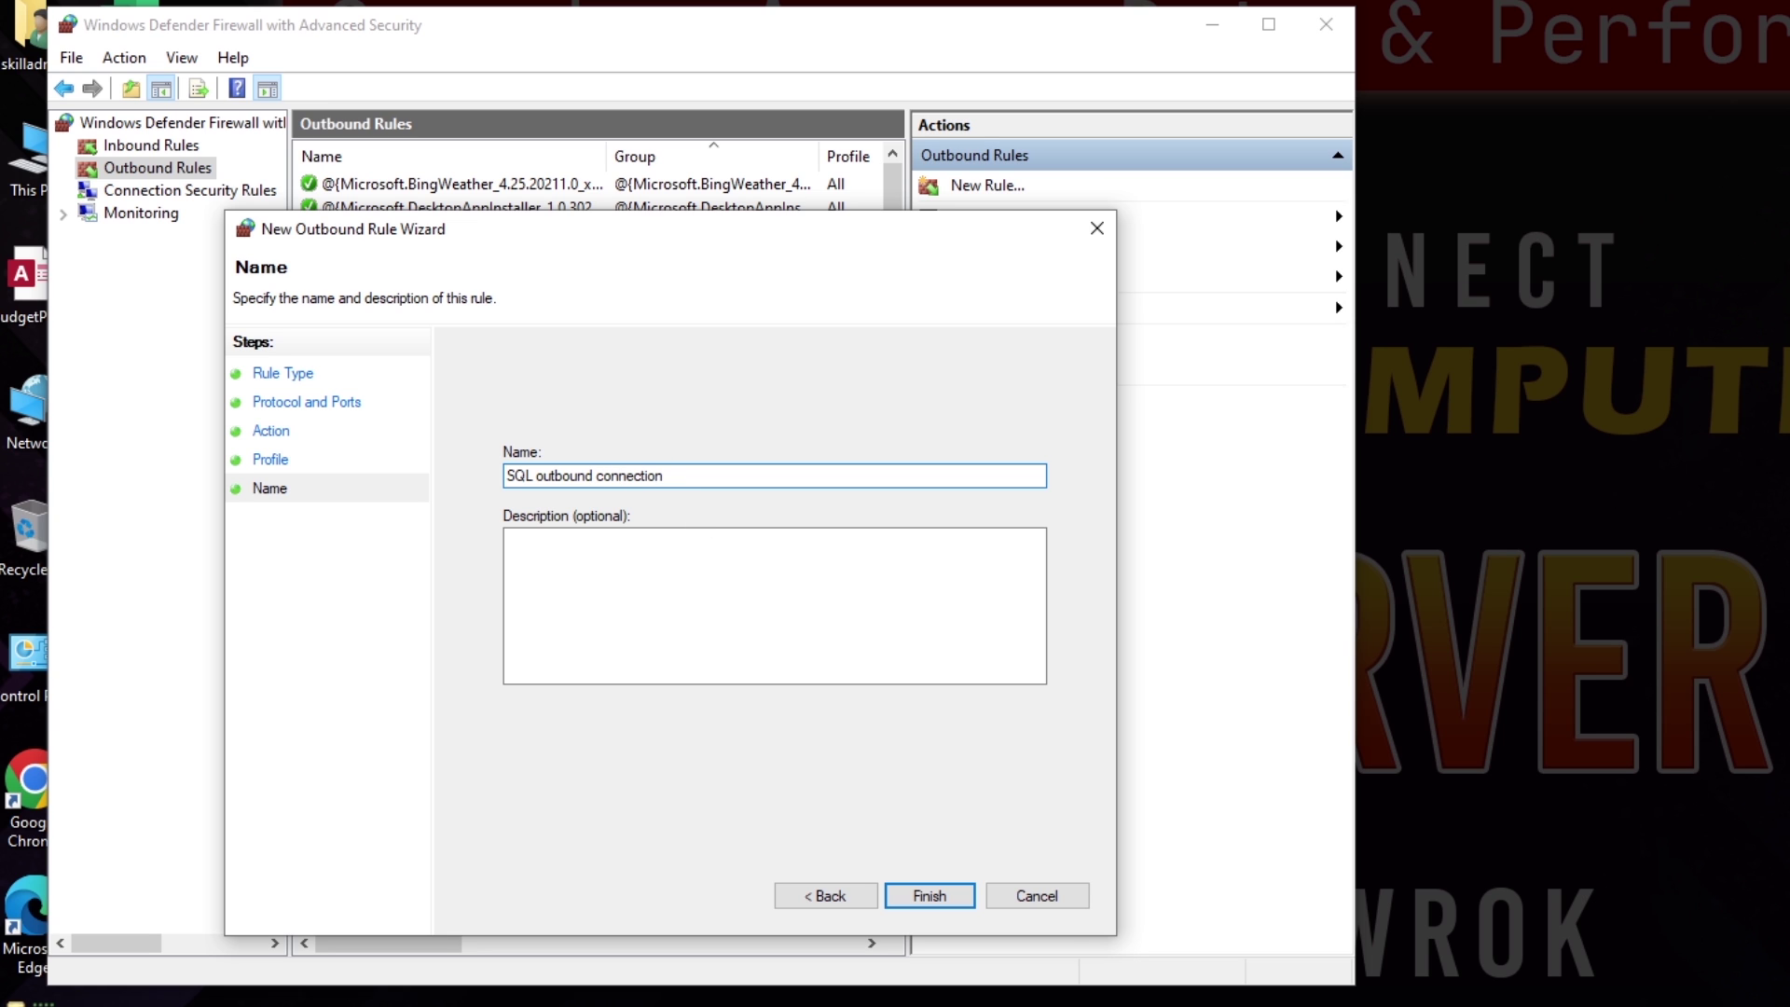
left_click(930, 895)
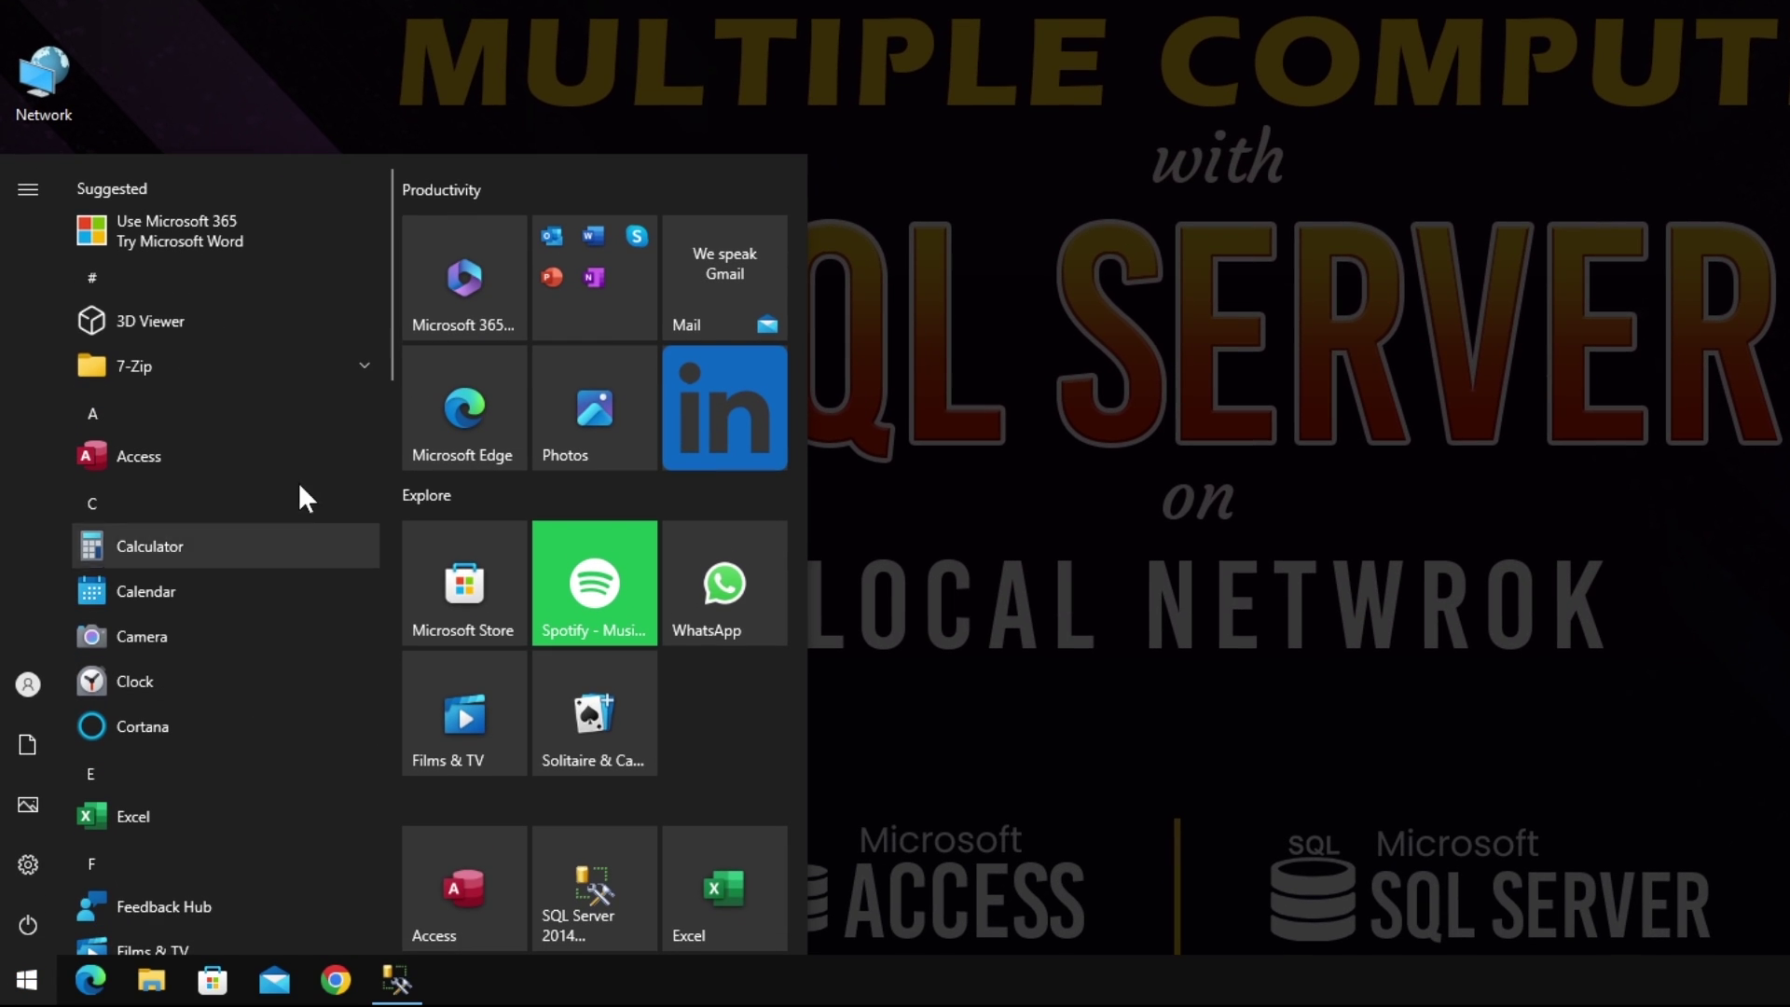
Step: Add a shortcut for SQL Server 2014 Configuration Manager and launch it with administrator approval
scroll(298, 483, "down", 10)
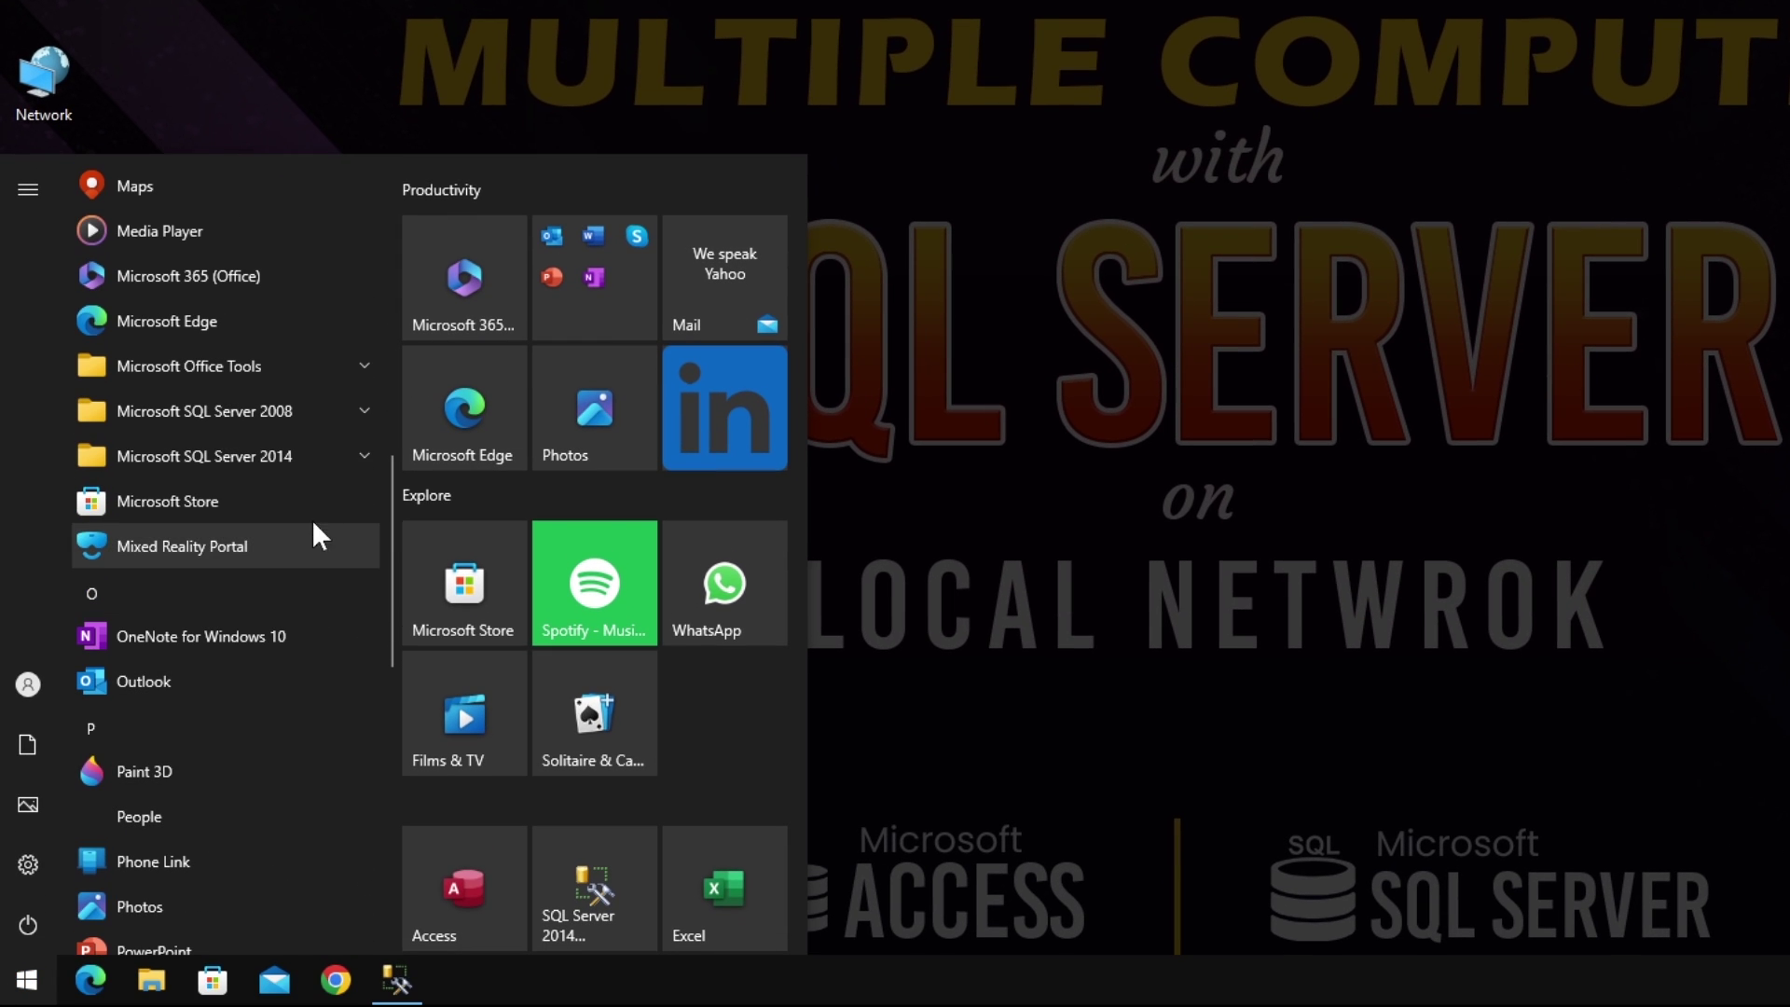
left_click(361, 455)
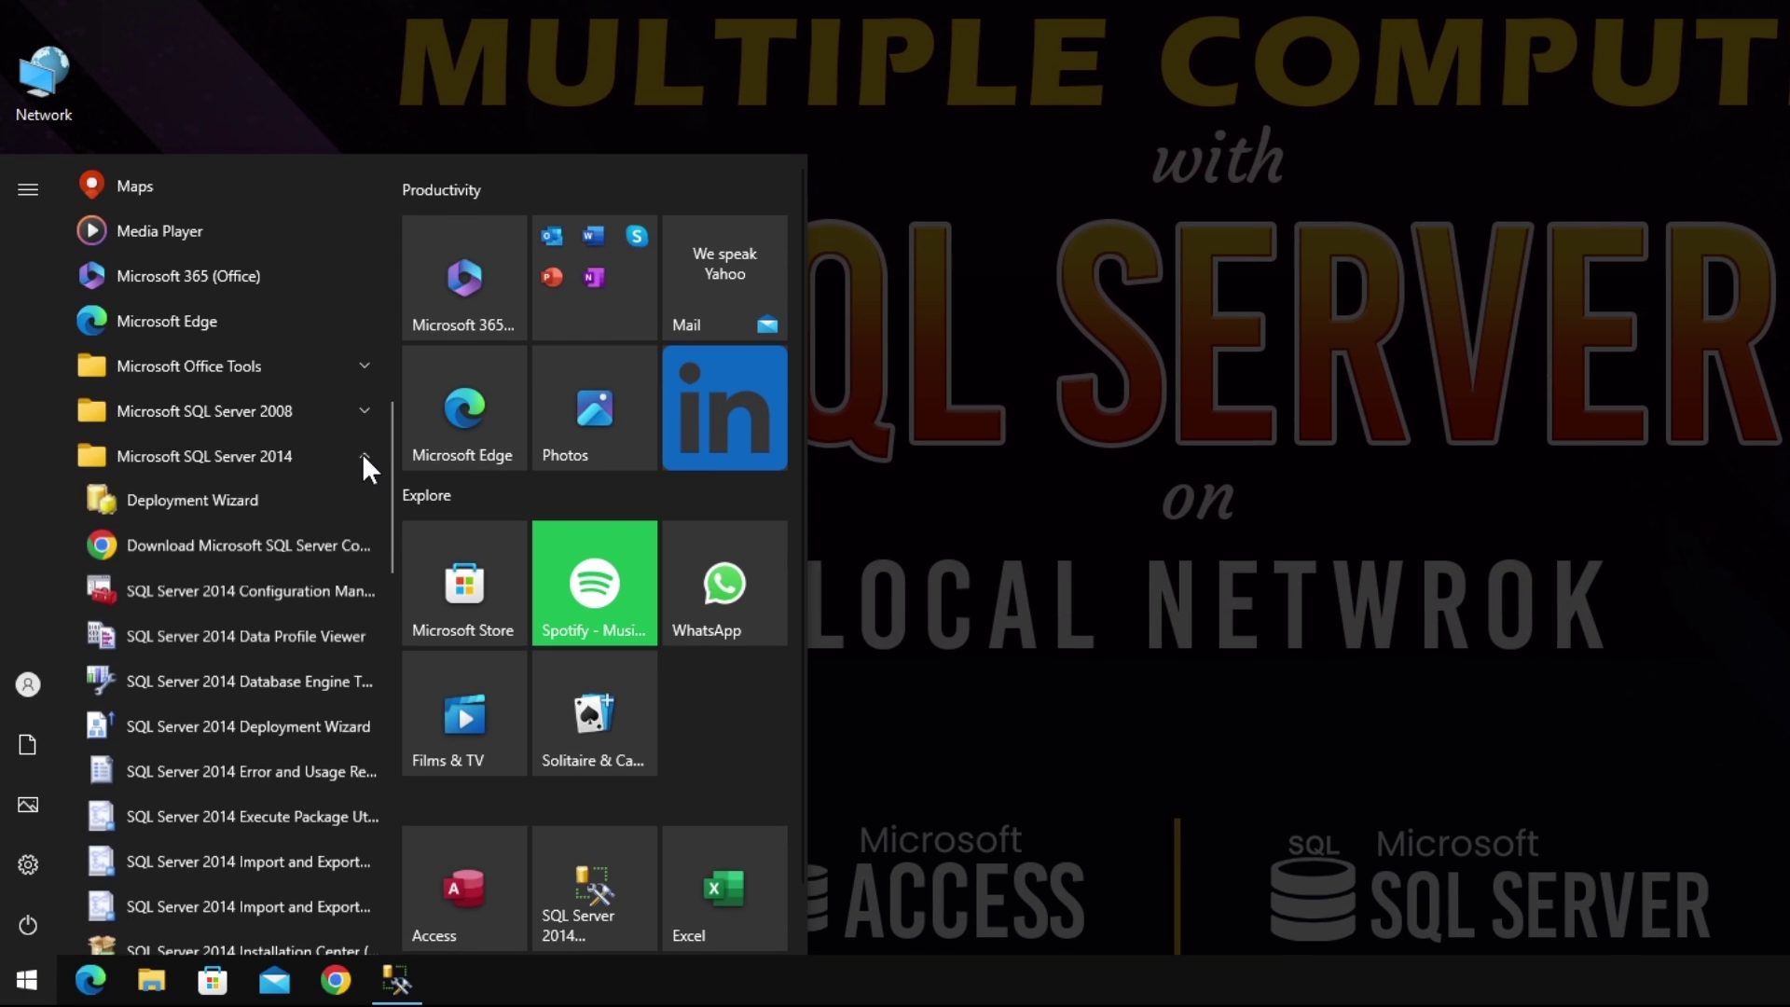
right_click(233, 591)
left_click(306, 623)
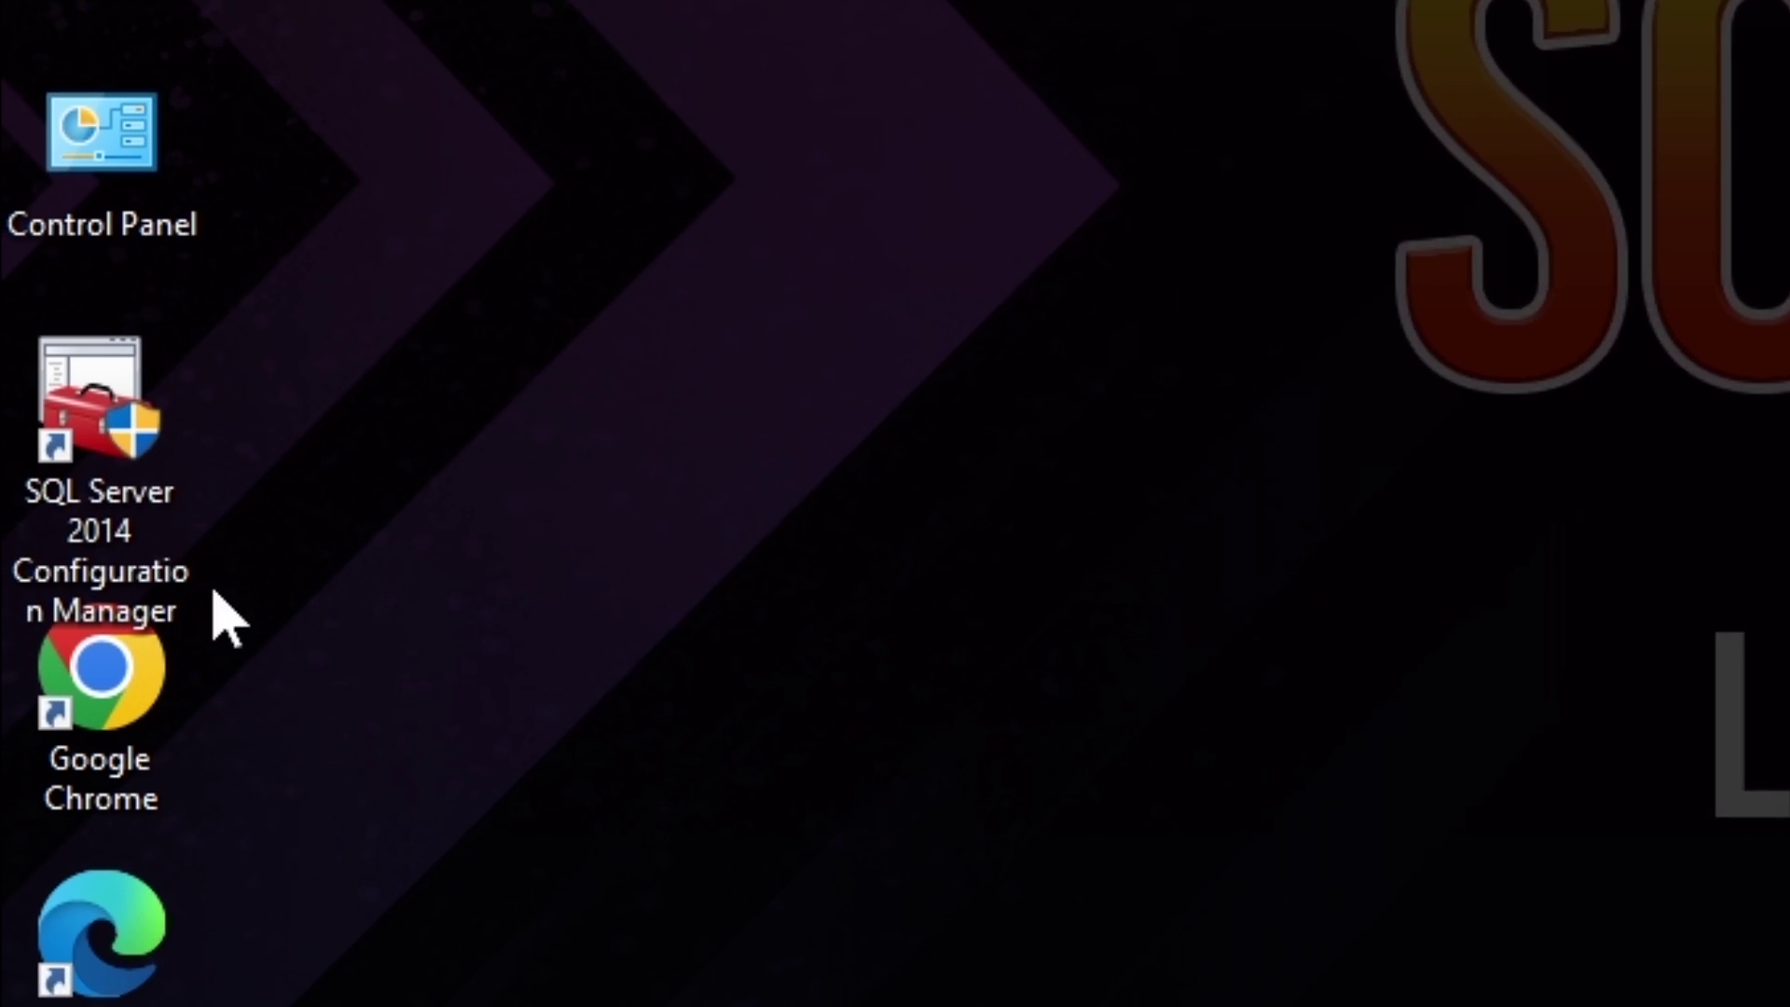
double_click(93, 410)
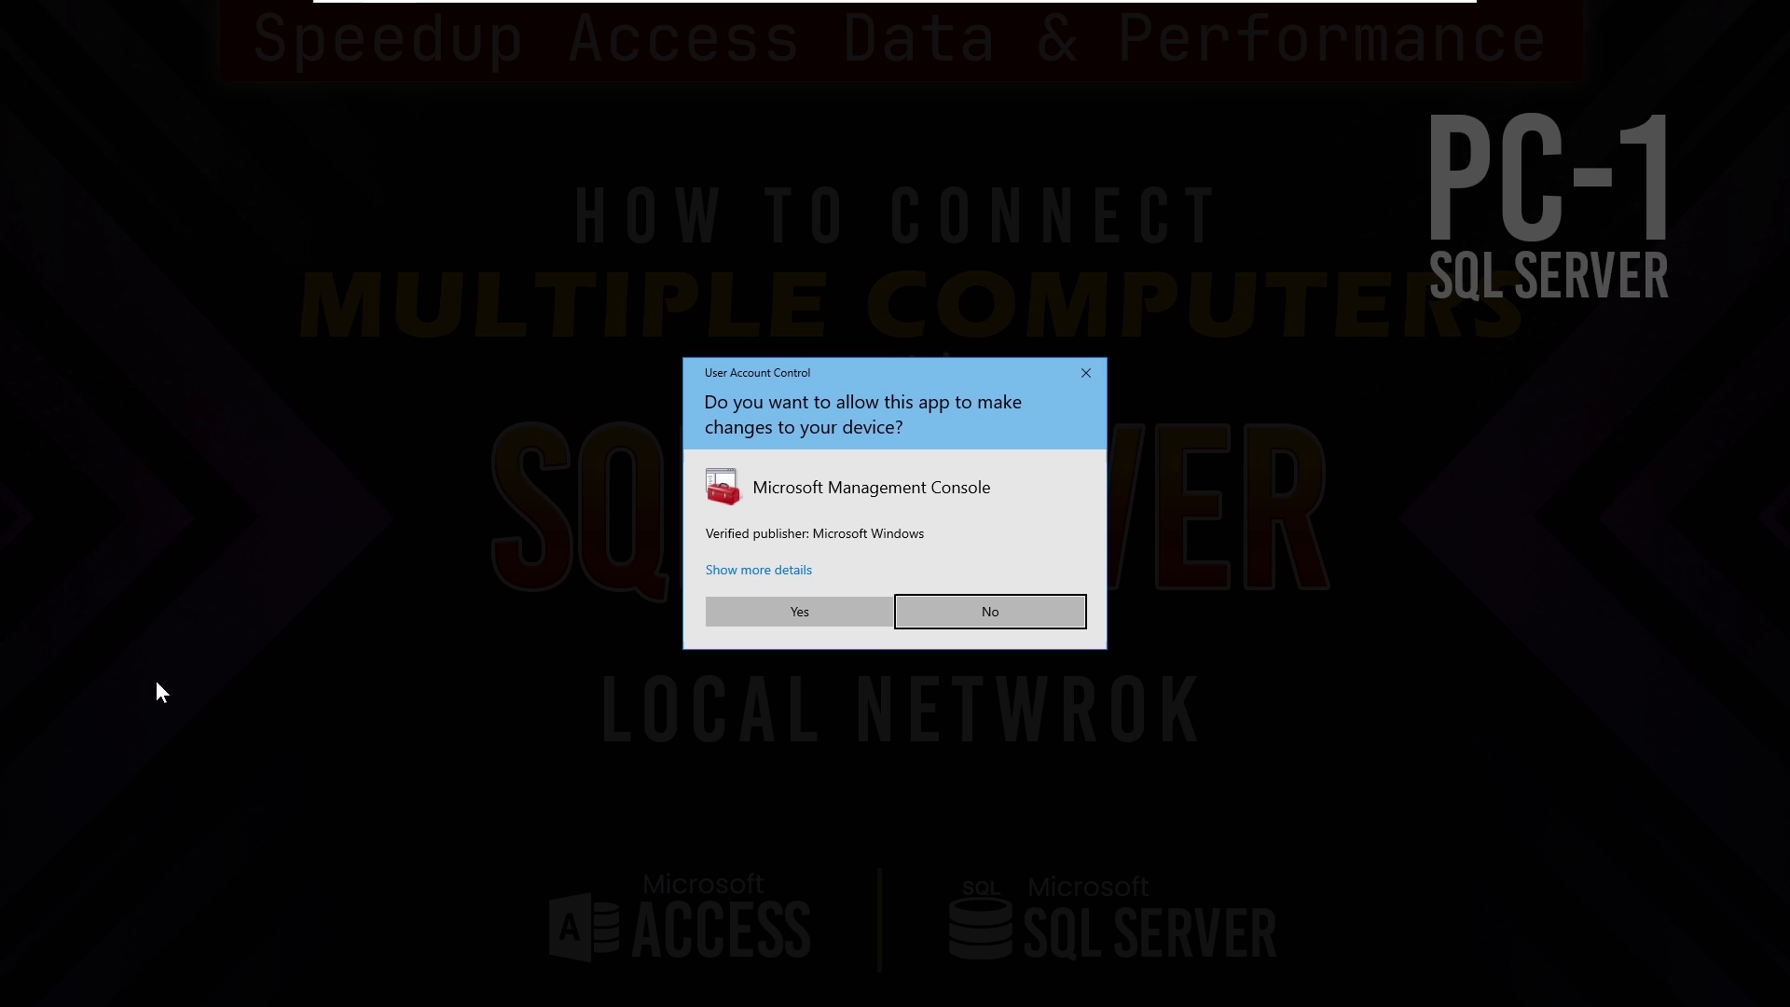
left_click(782, 611)
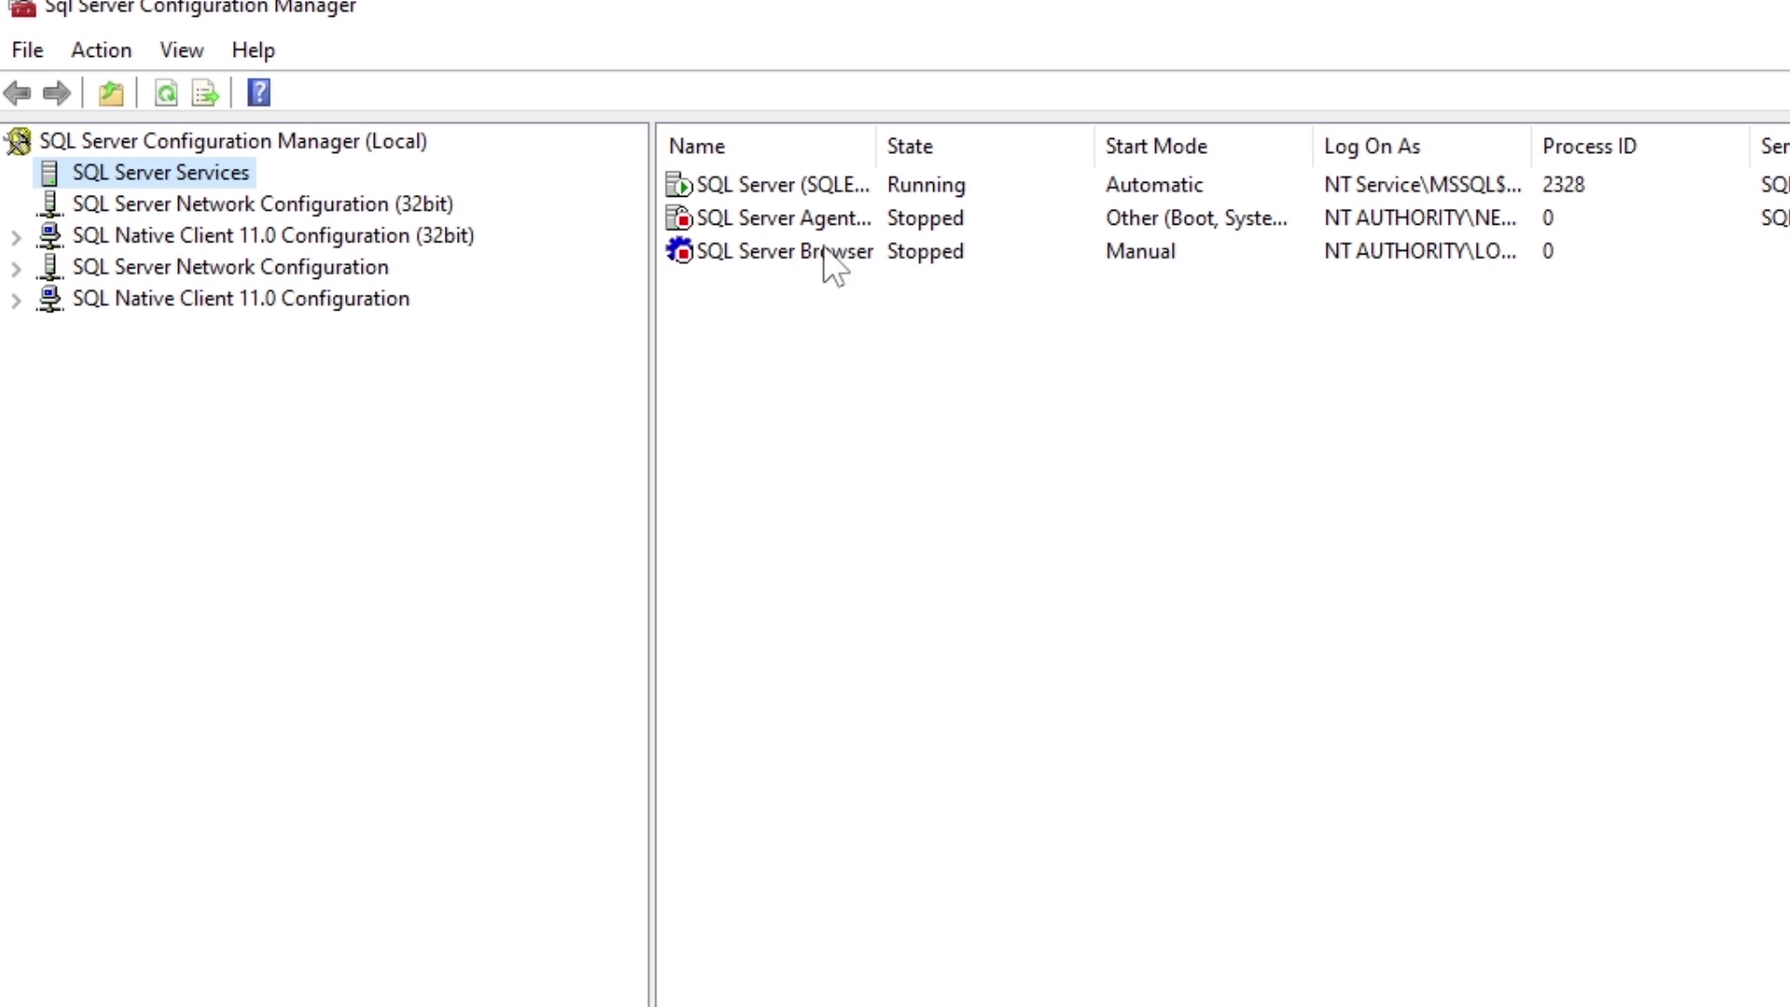
Step: Open the TCP/IP protocol properties for SQLEXPRESS under SQL Server Network Configuration
left_click(843, 185)
left_click_drag(874, 148, 1061, 163)
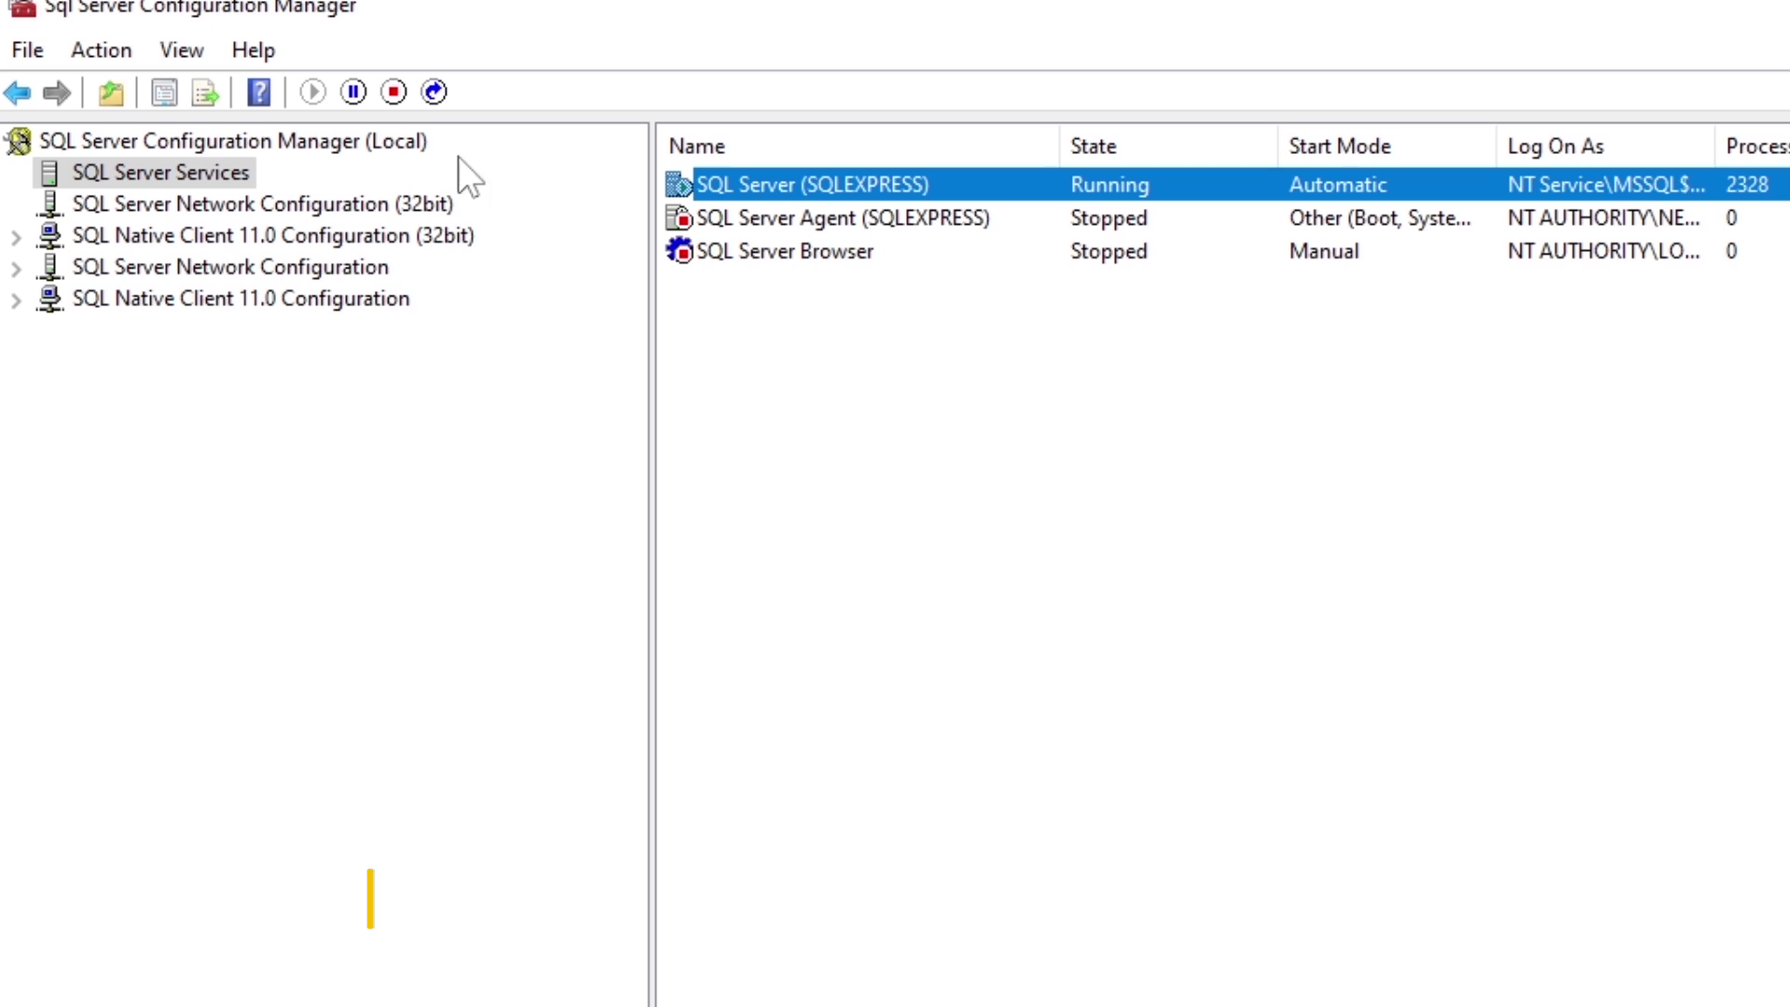
left_click(17, 267)
left_click(186, 268)
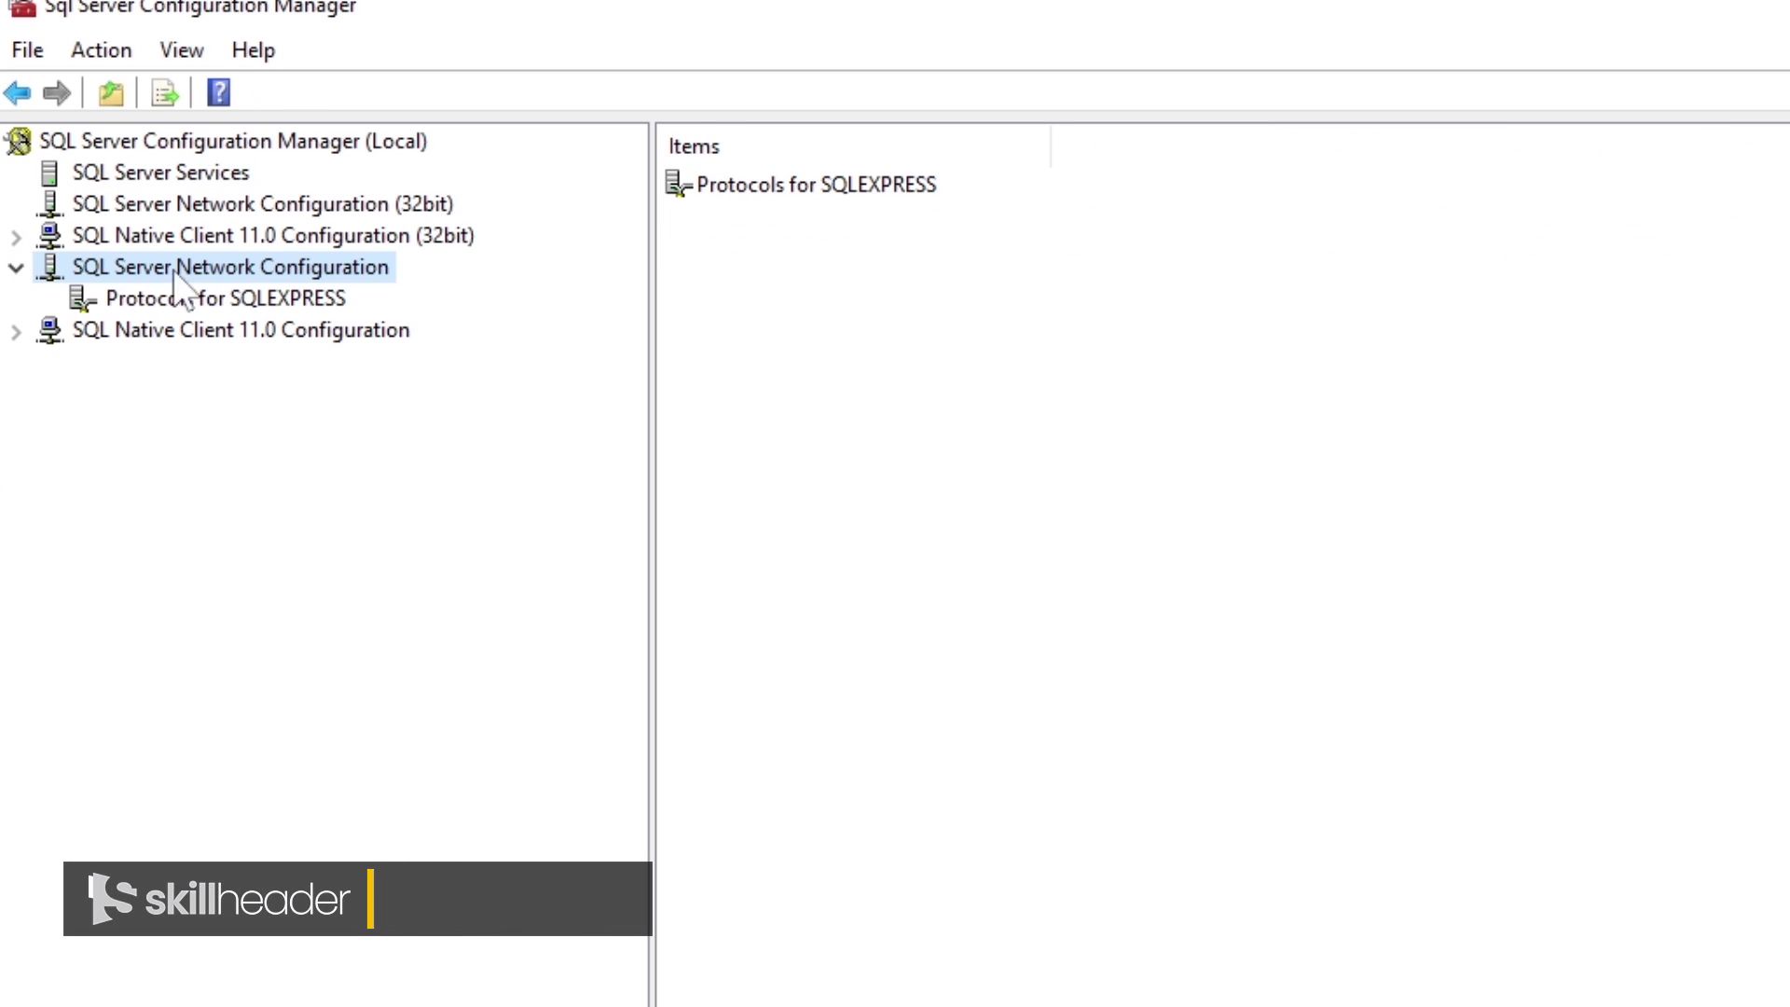
right_click(248, 268)
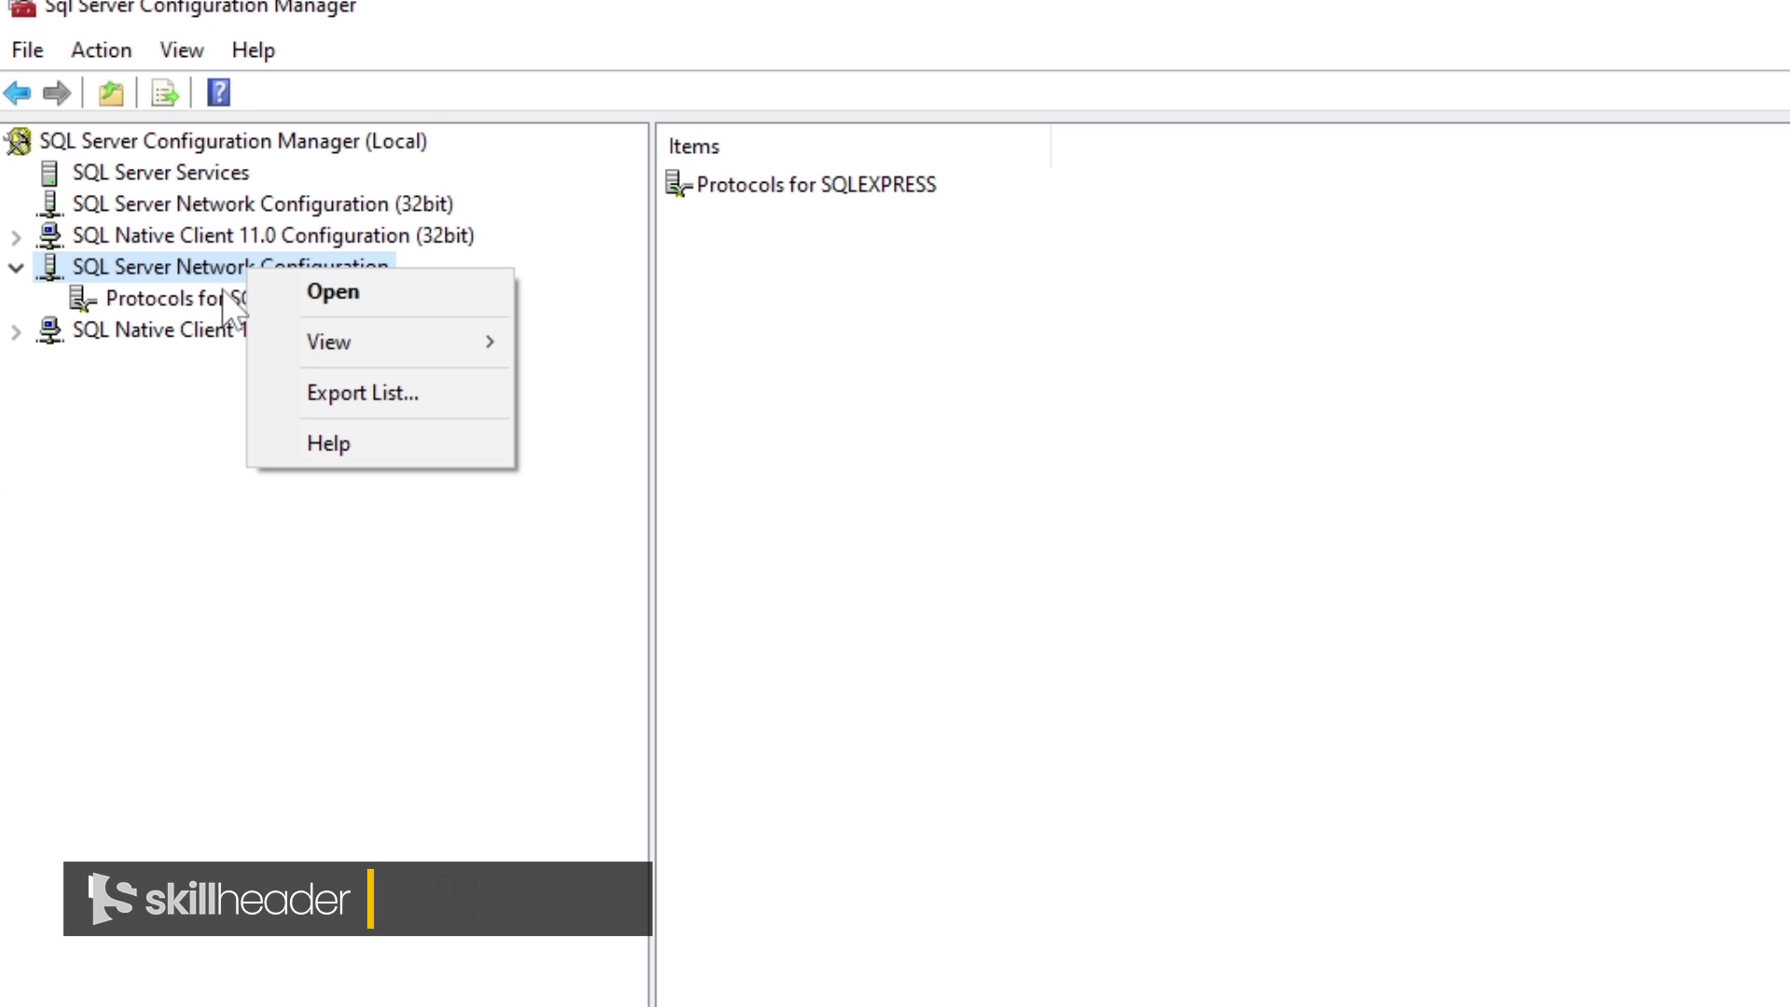
left_click(250, 299)
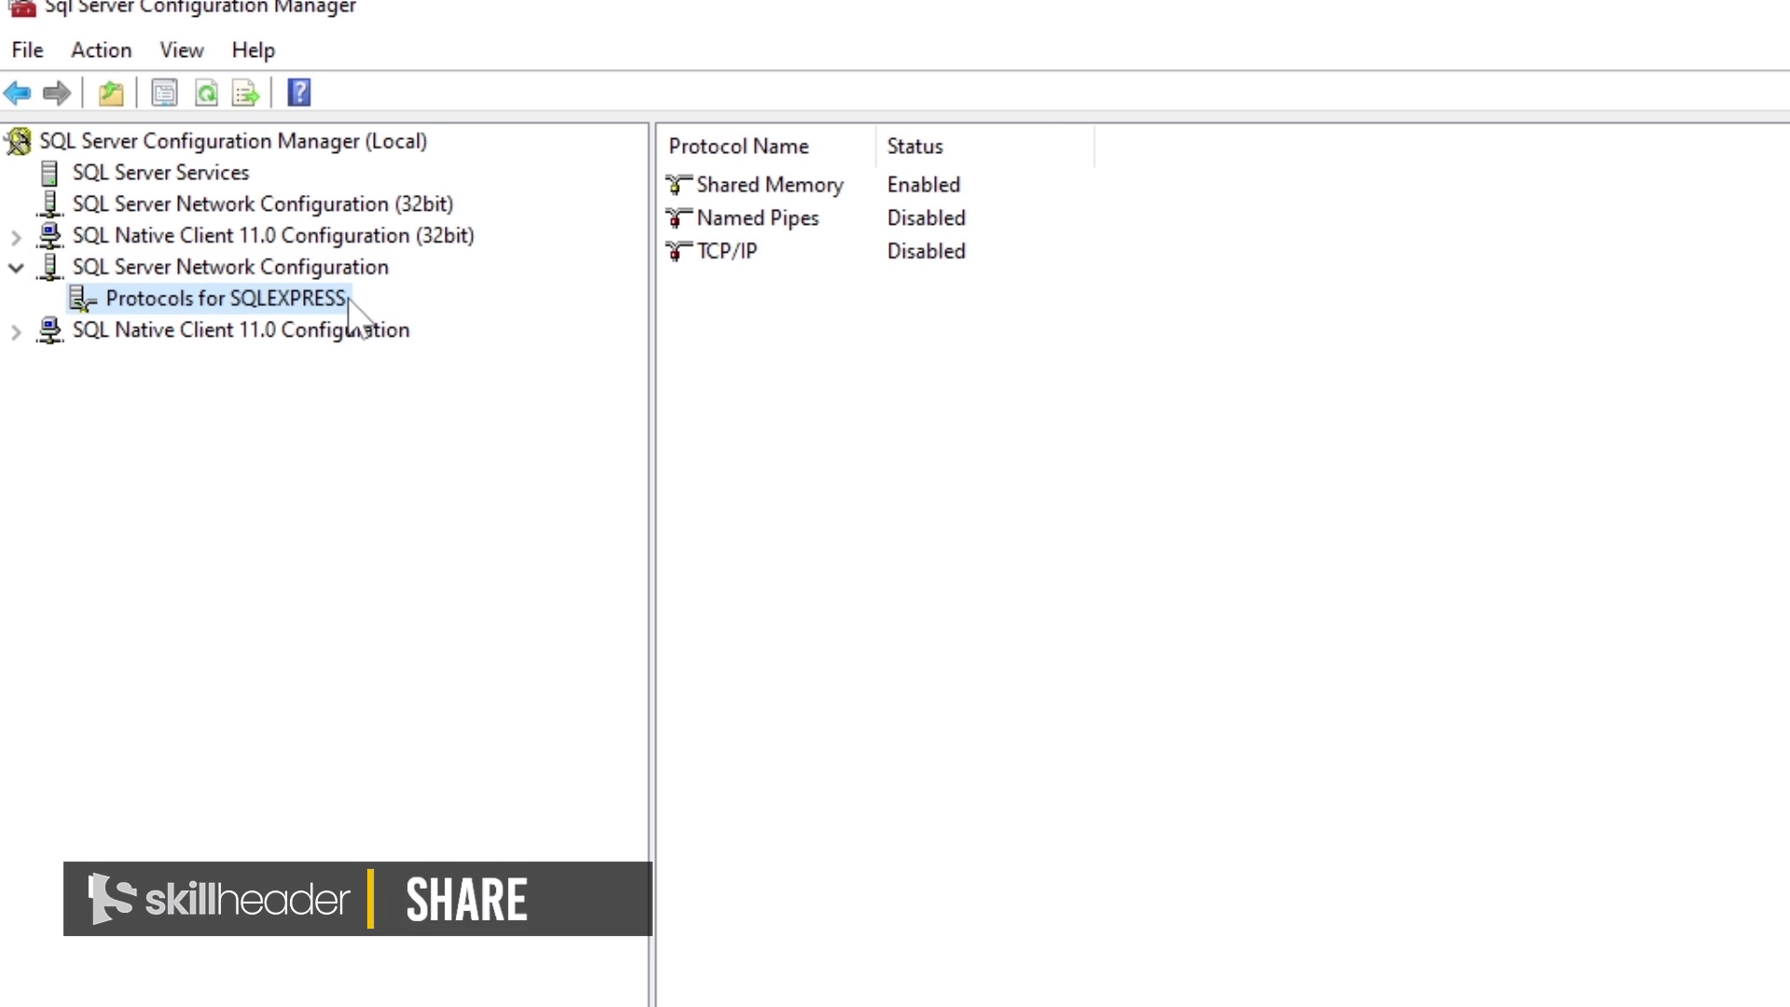
right_click(736, 257)
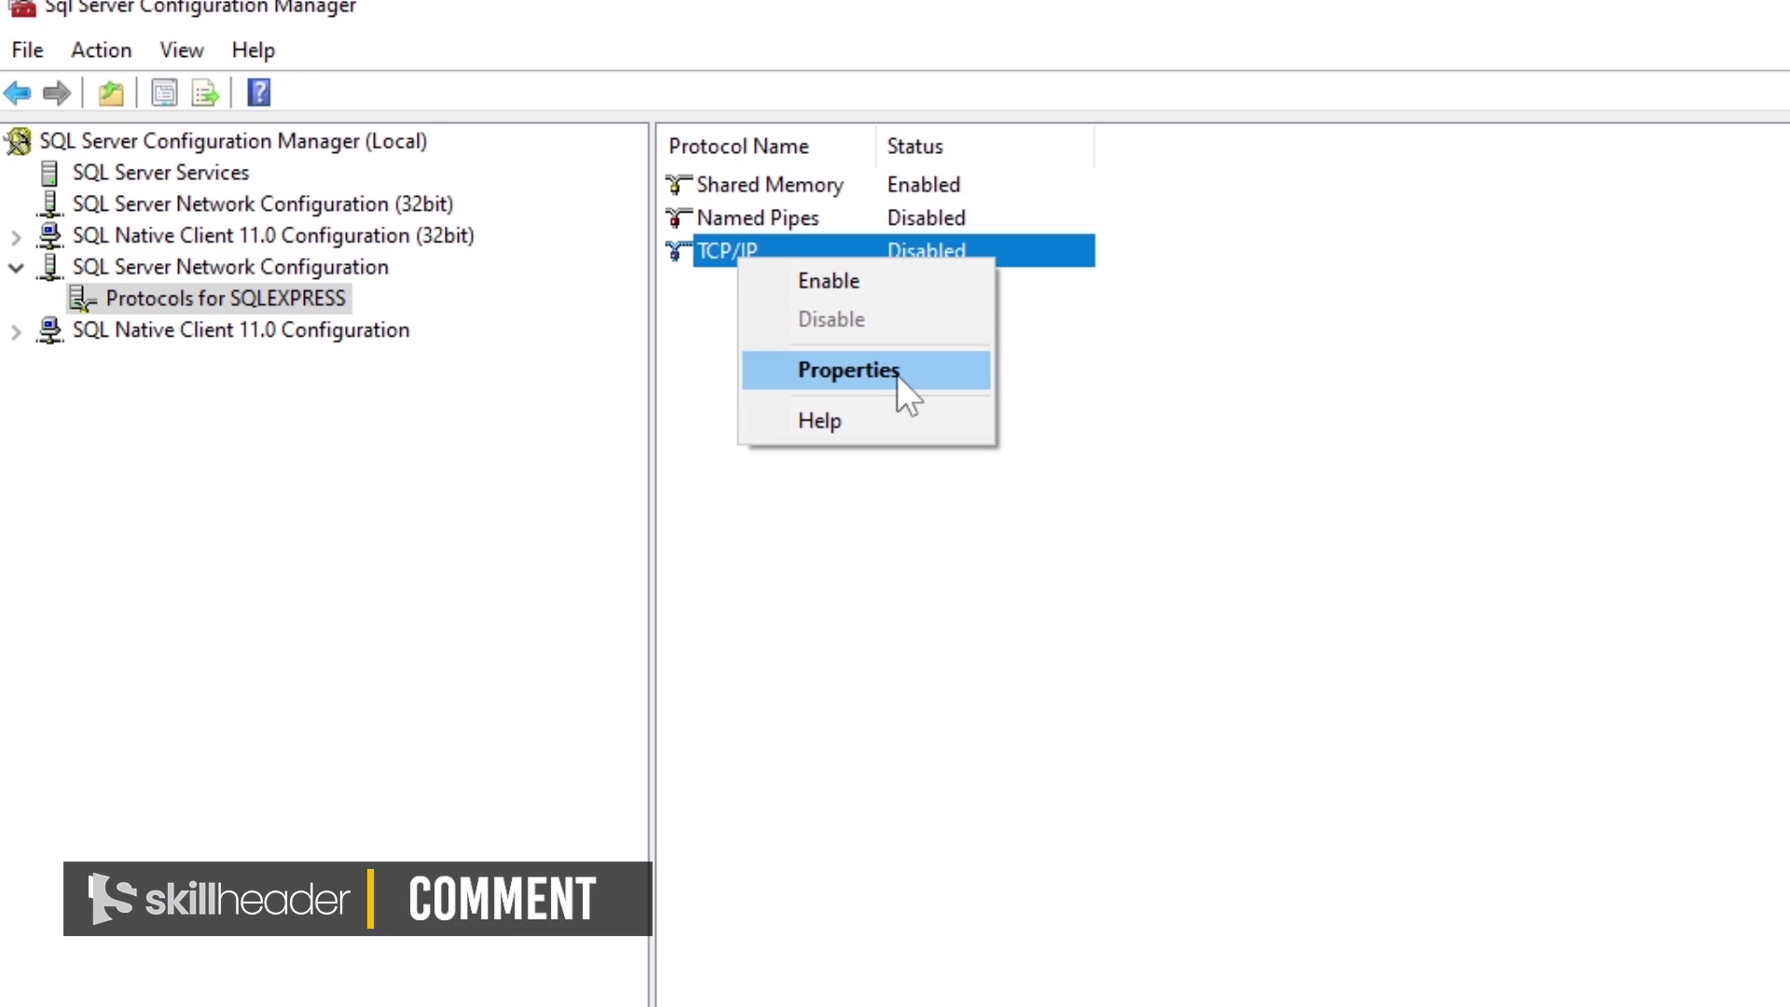
left_click(898, 374)
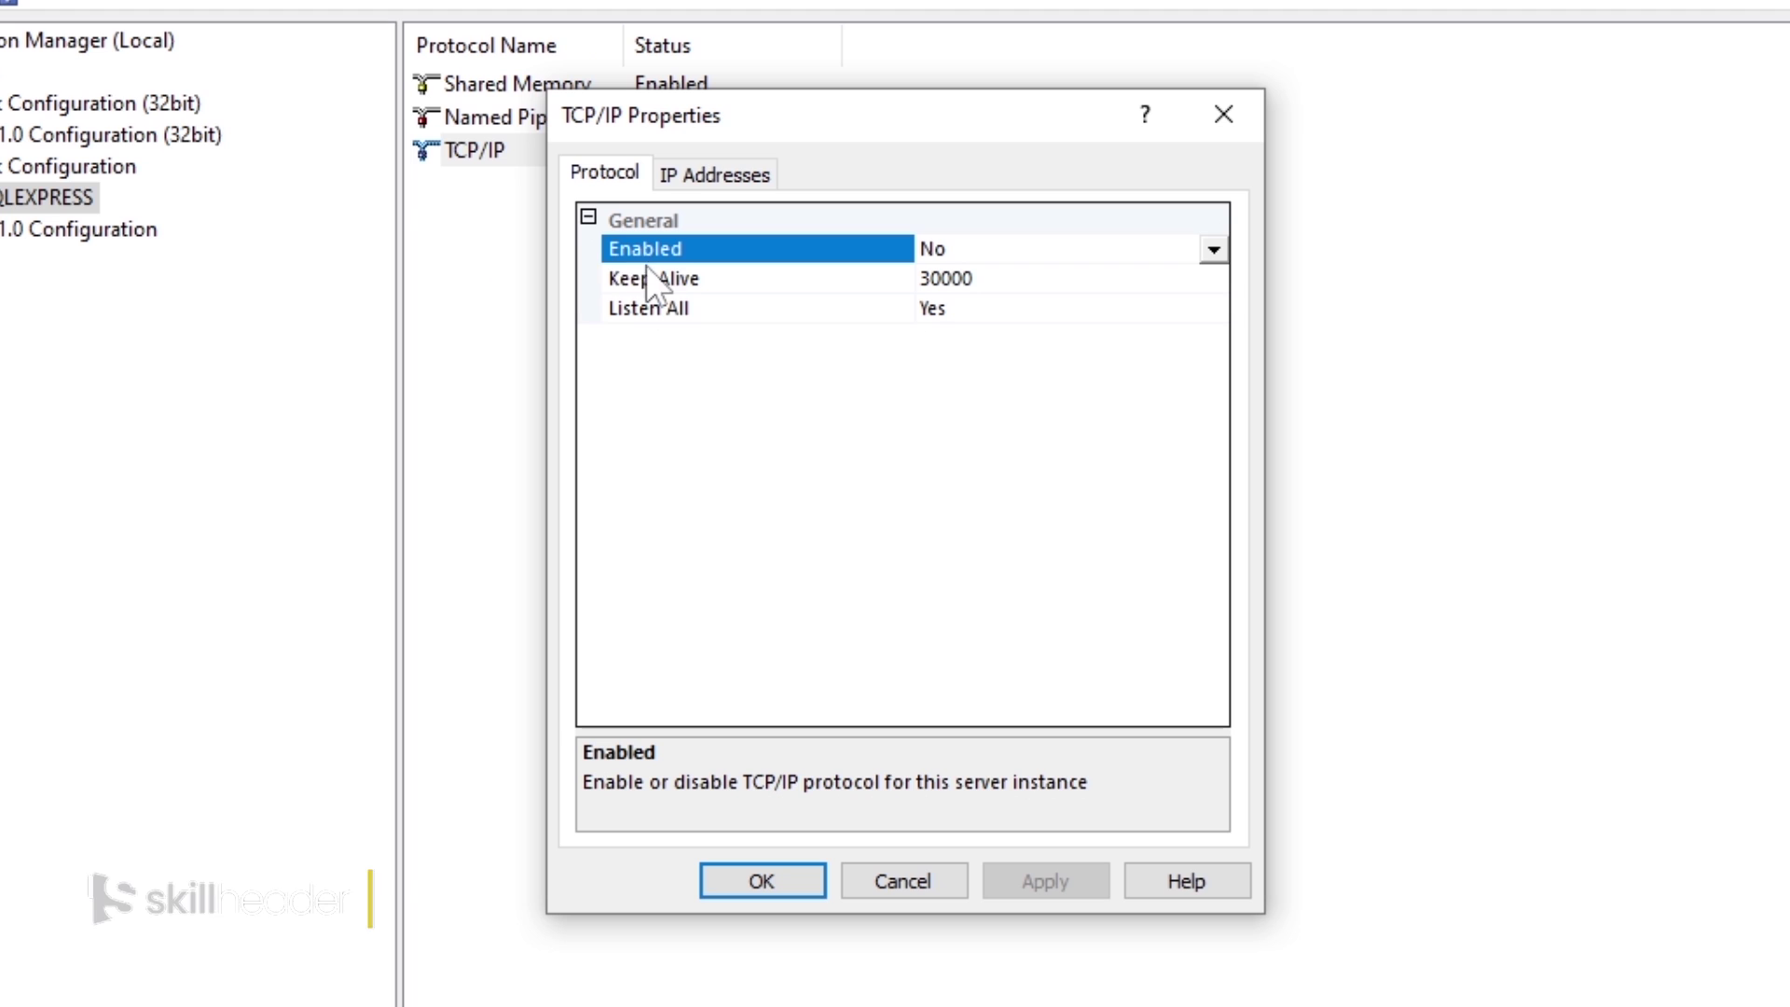
Step: Set the TCP/IP protocol's Enabled setting to Yes
left_click(1194, 252)
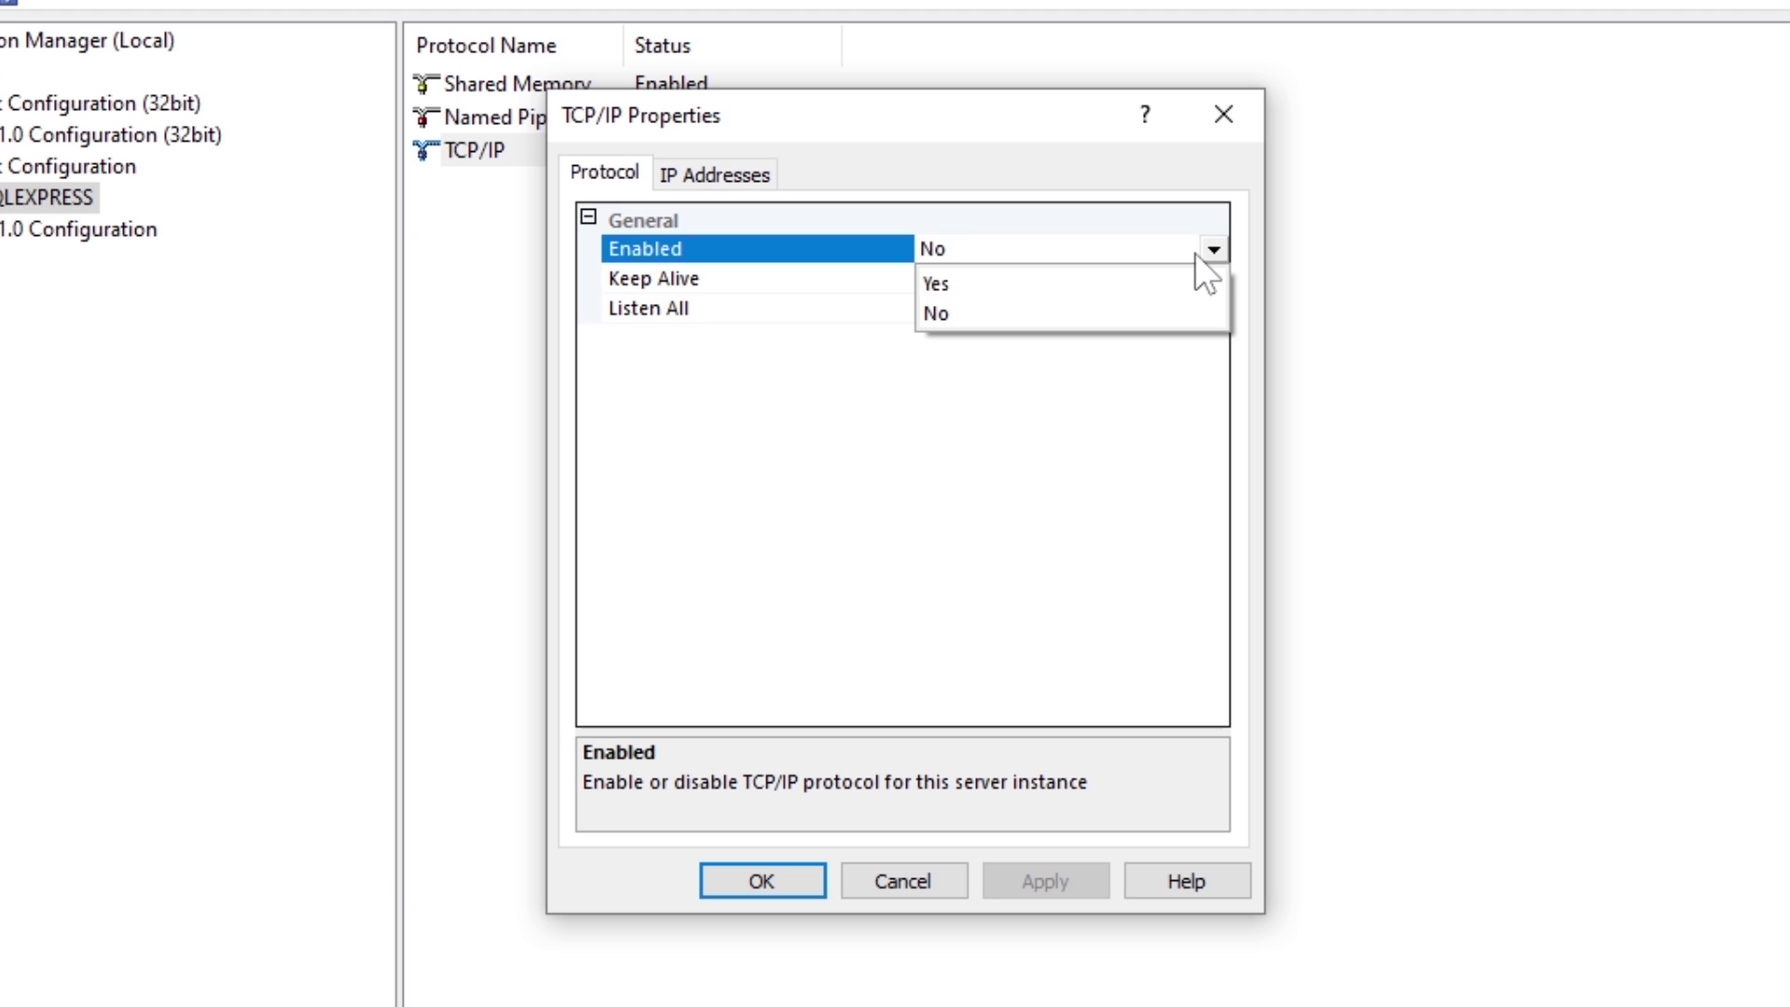
left_click(1130, 289)
left_click(953, 255)
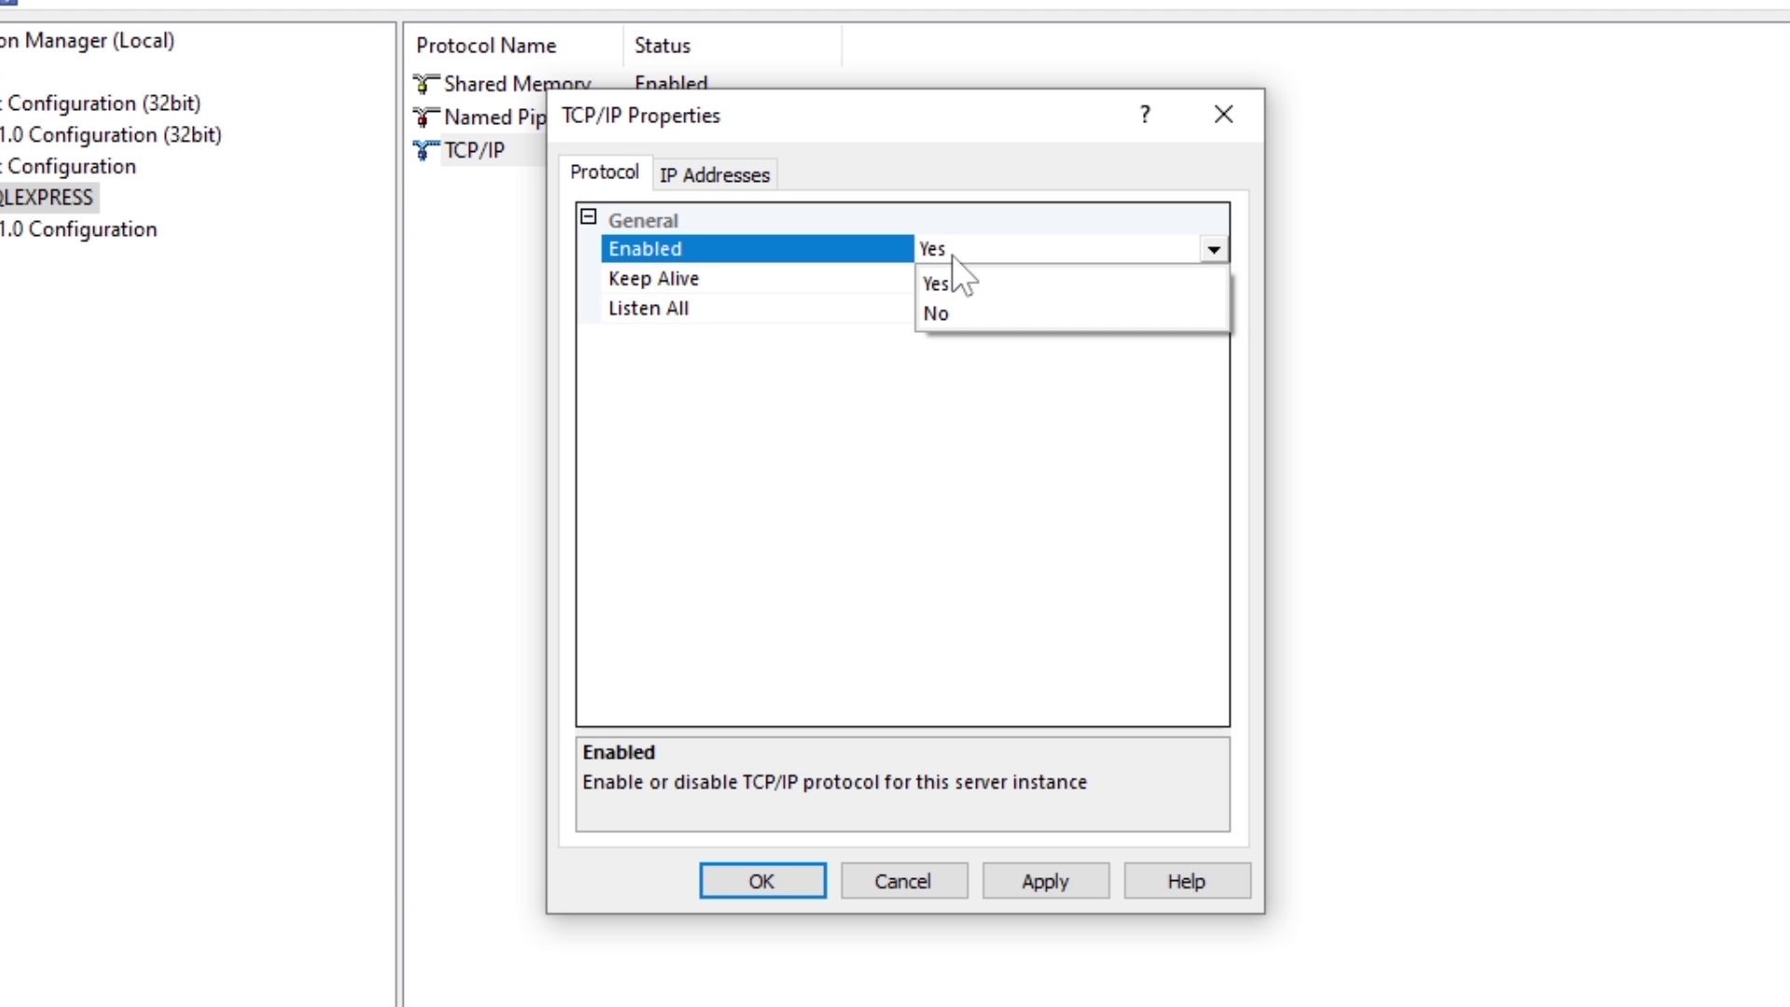
left_click(660, 175)
Step: Clear IPAll's TCP Dynamic Ports, set IPAll TCP Port to 1433, and apply the change
left_click(671, 177)
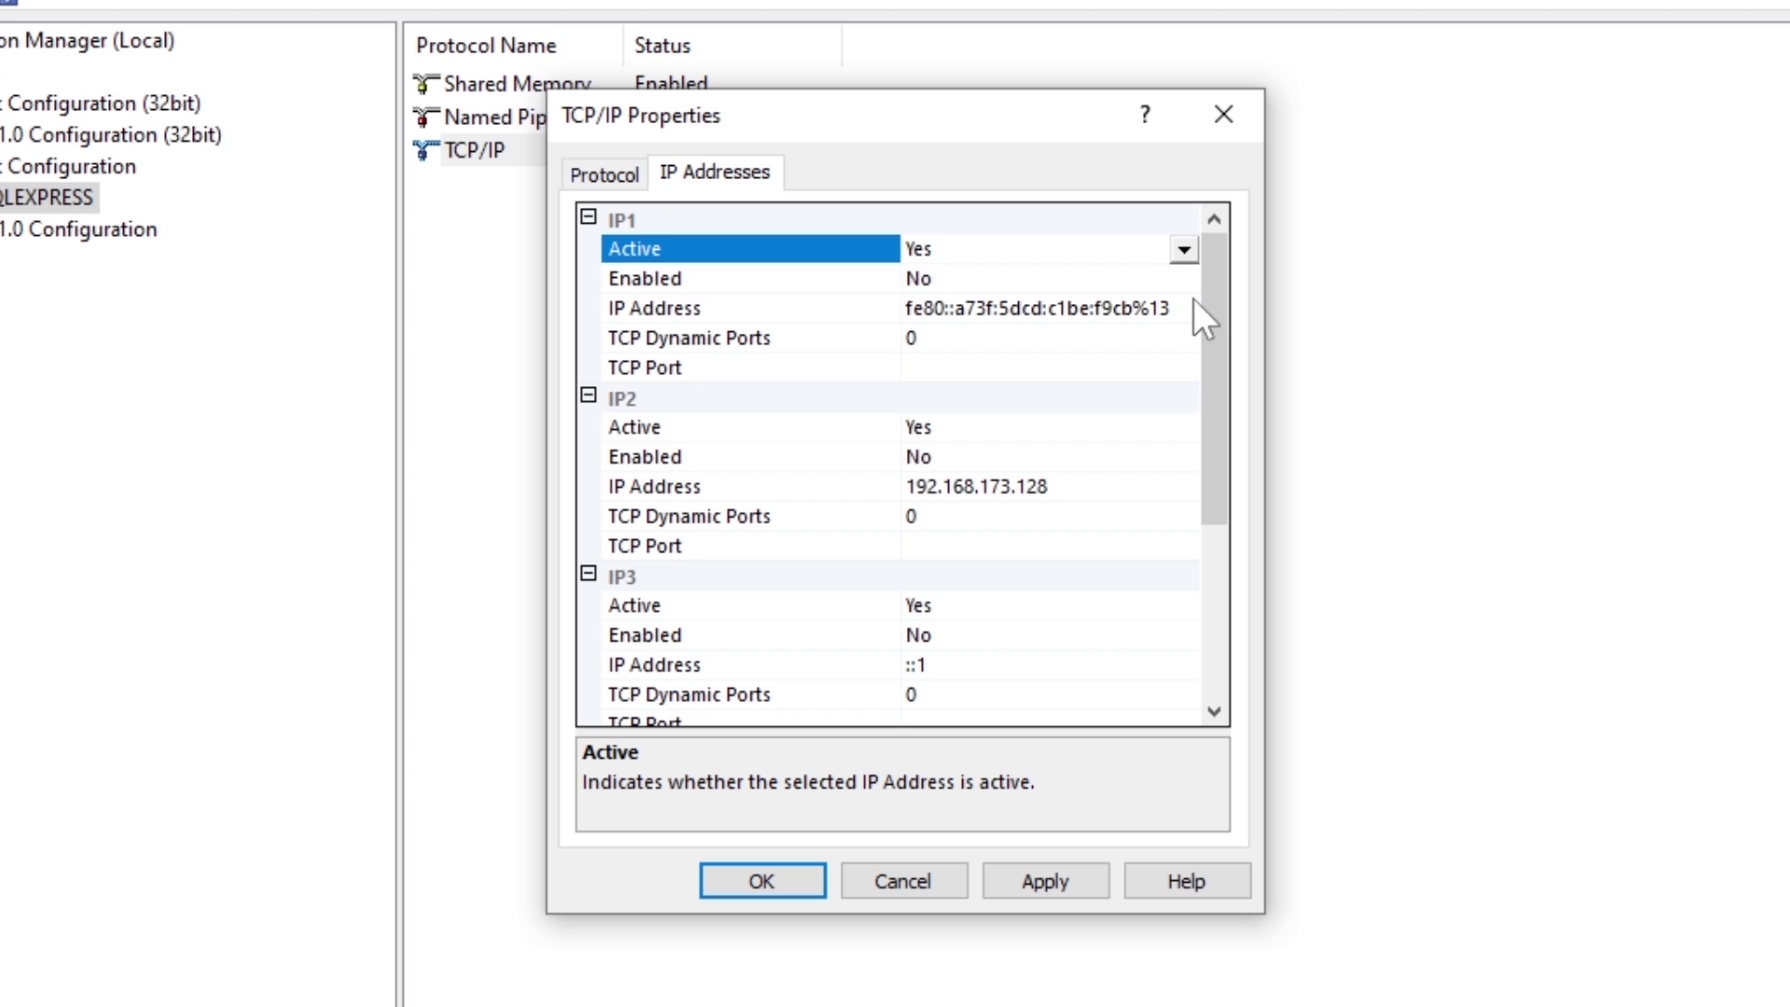
left_click_drag(1207, 293, 1228, 529)
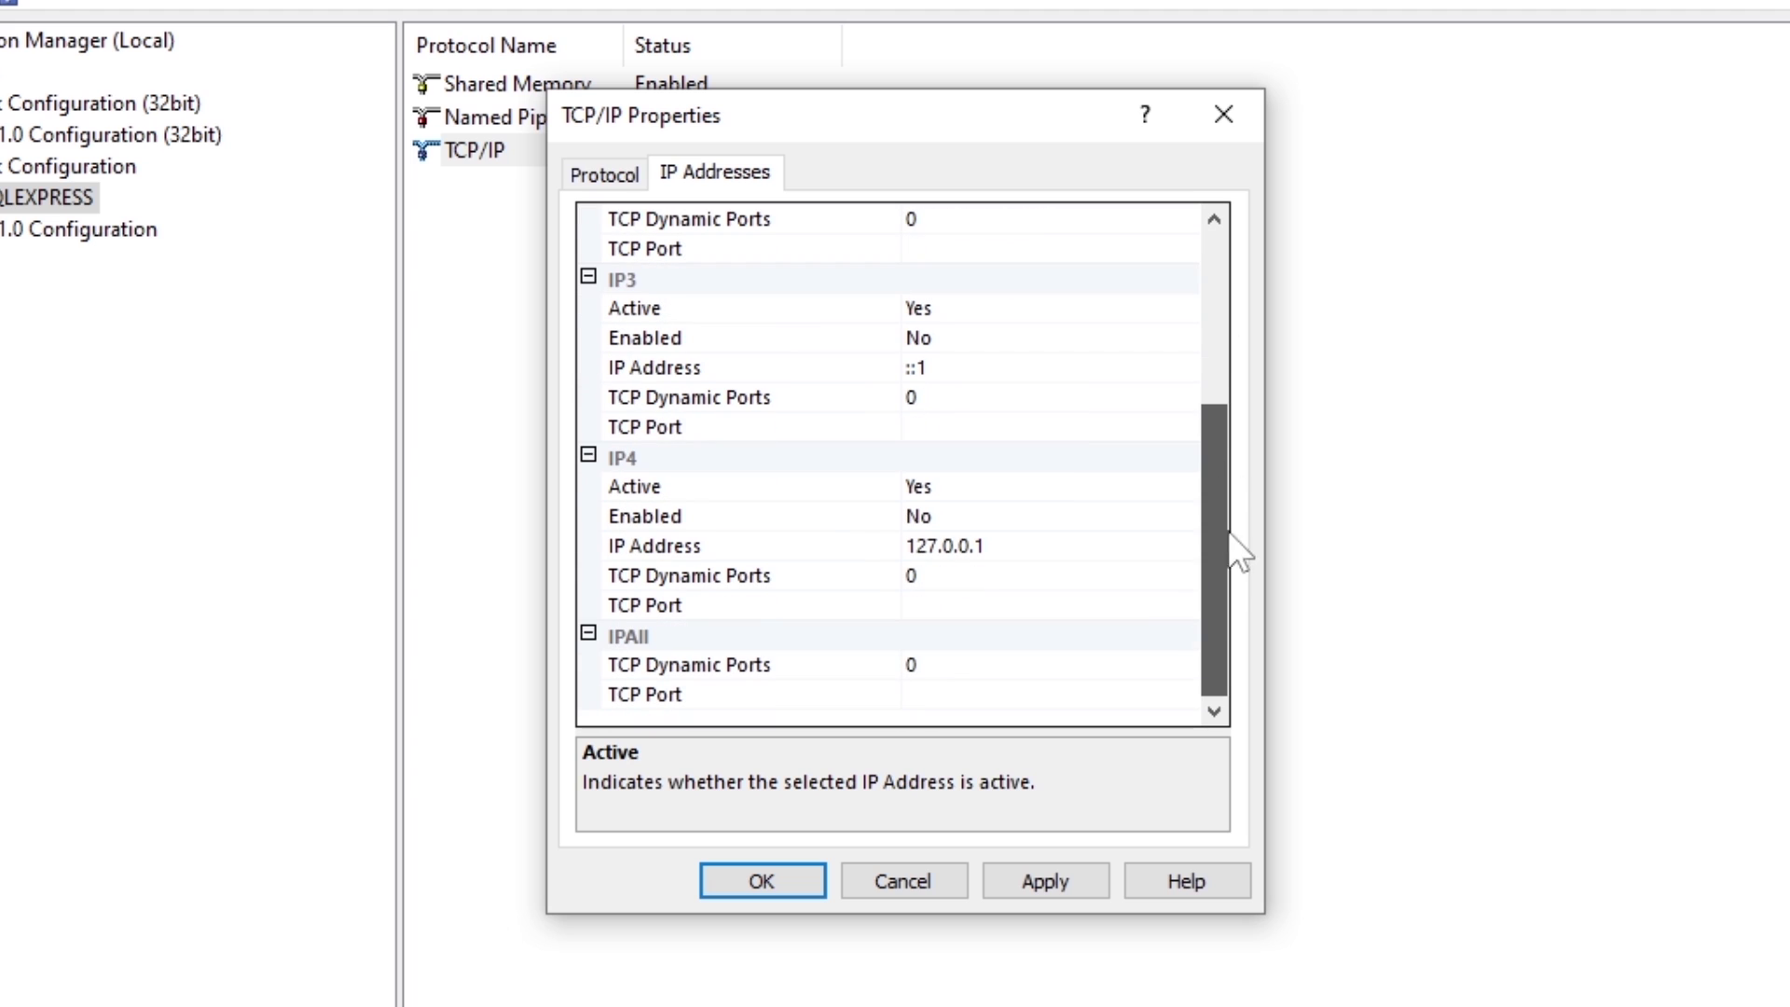
left_click(704, 676)
left_click(918, 663)
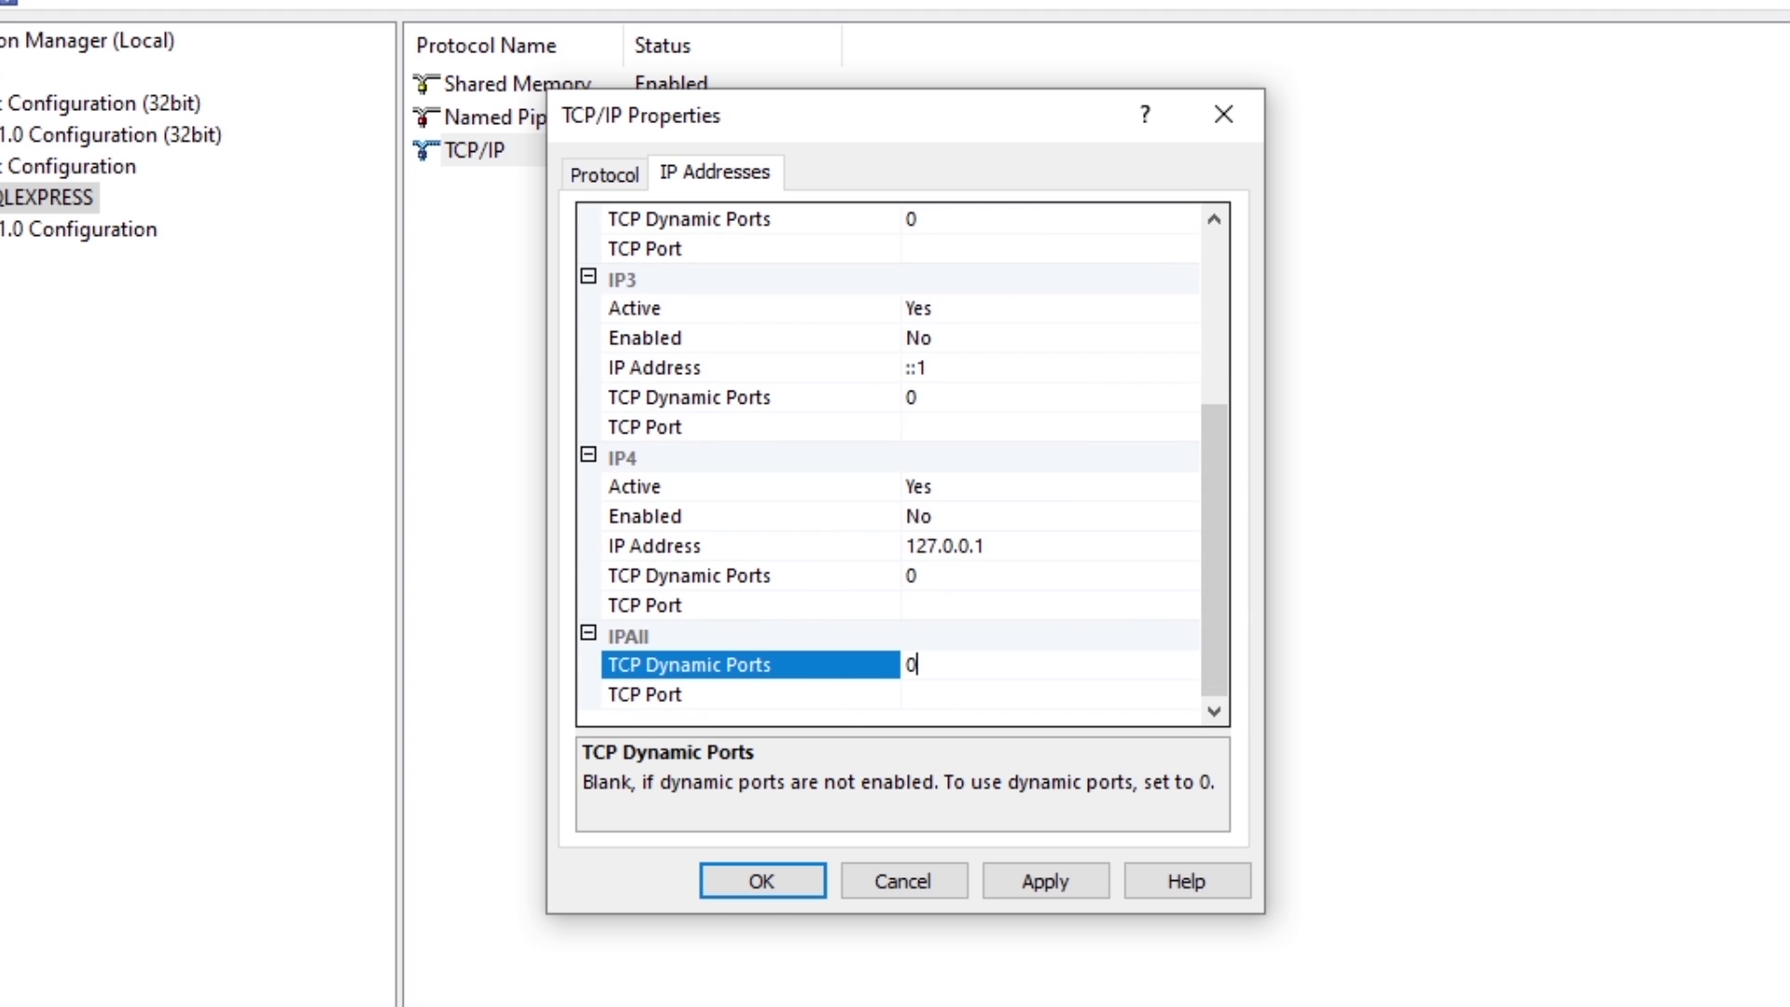
key("BackSpace")
left_click(781, 696)
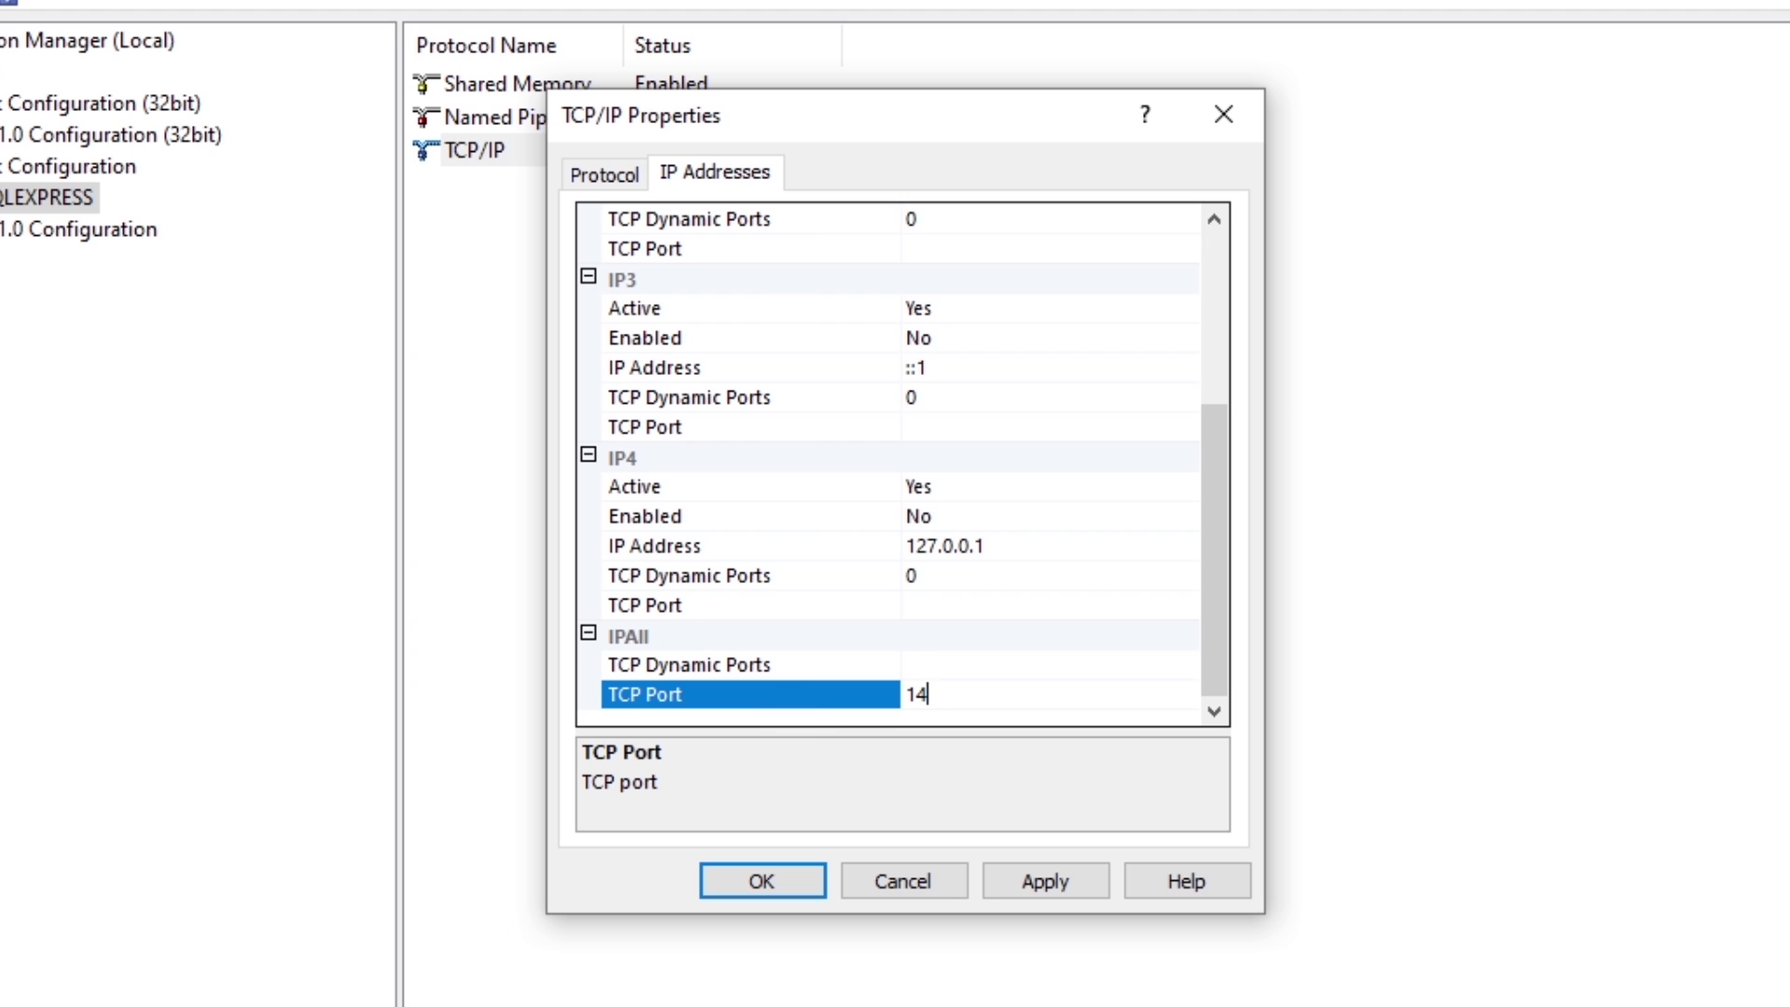
key("shift+Home")
left_click(1026, 880)
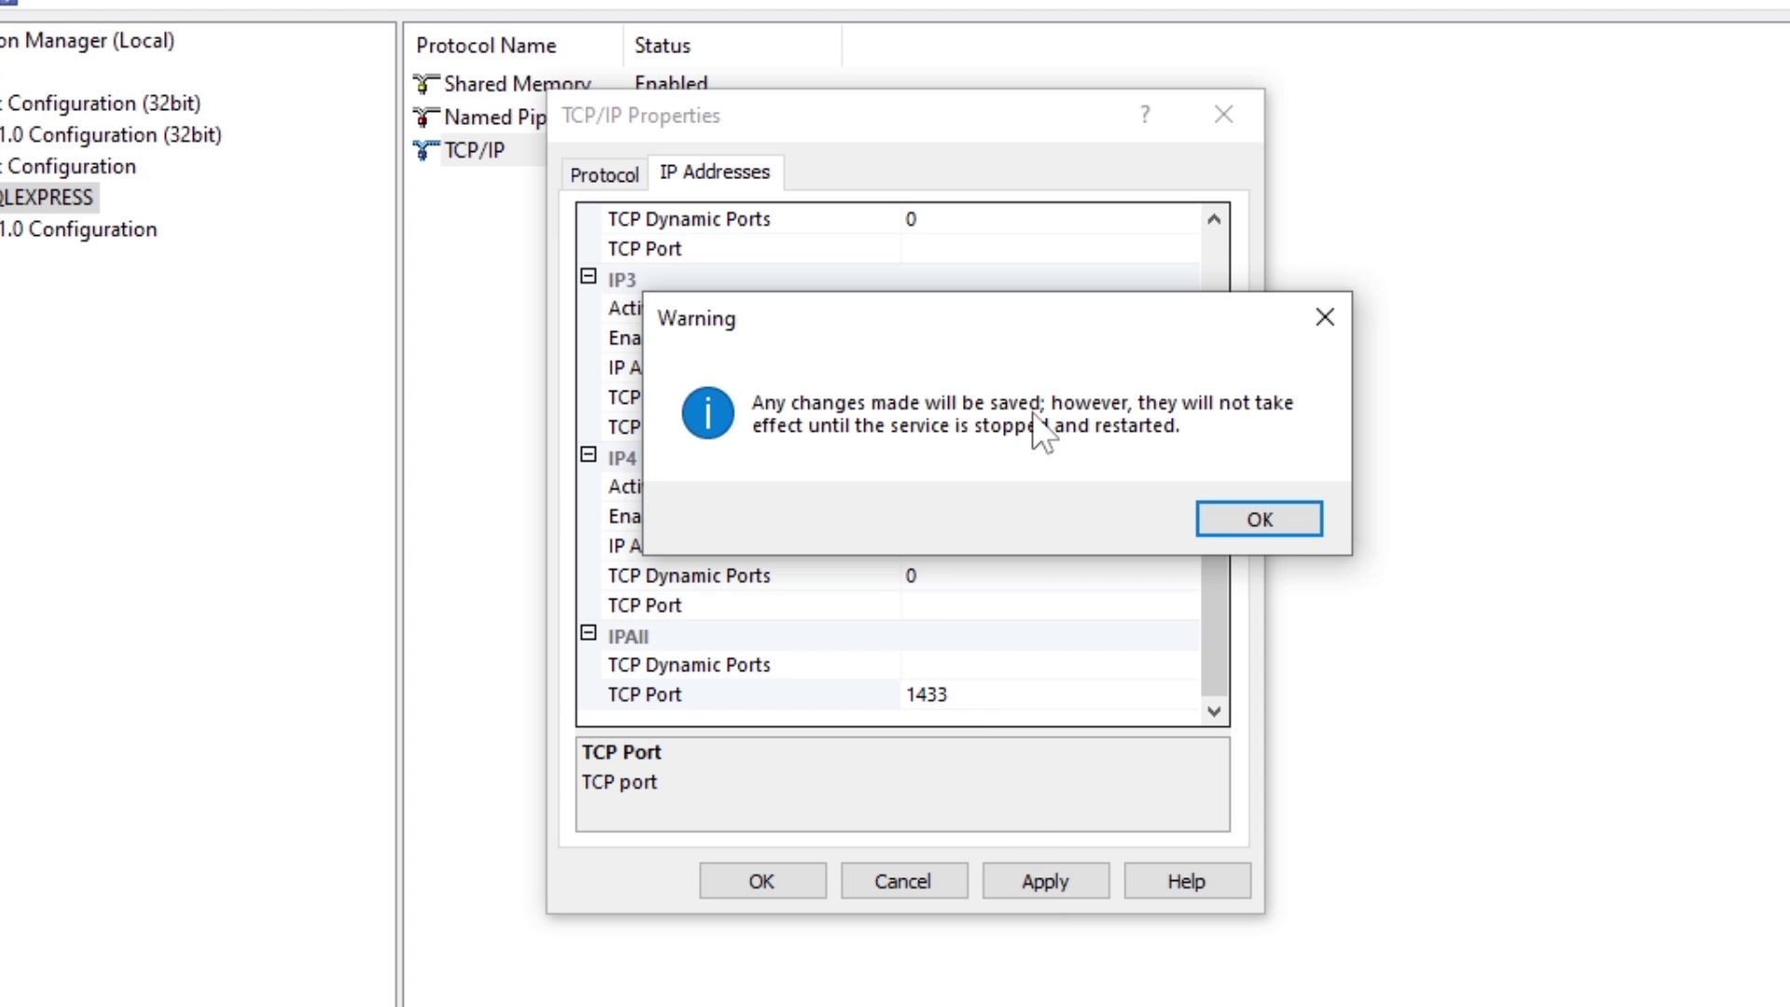
left_click(1245, 523)
left_click(804, 875)
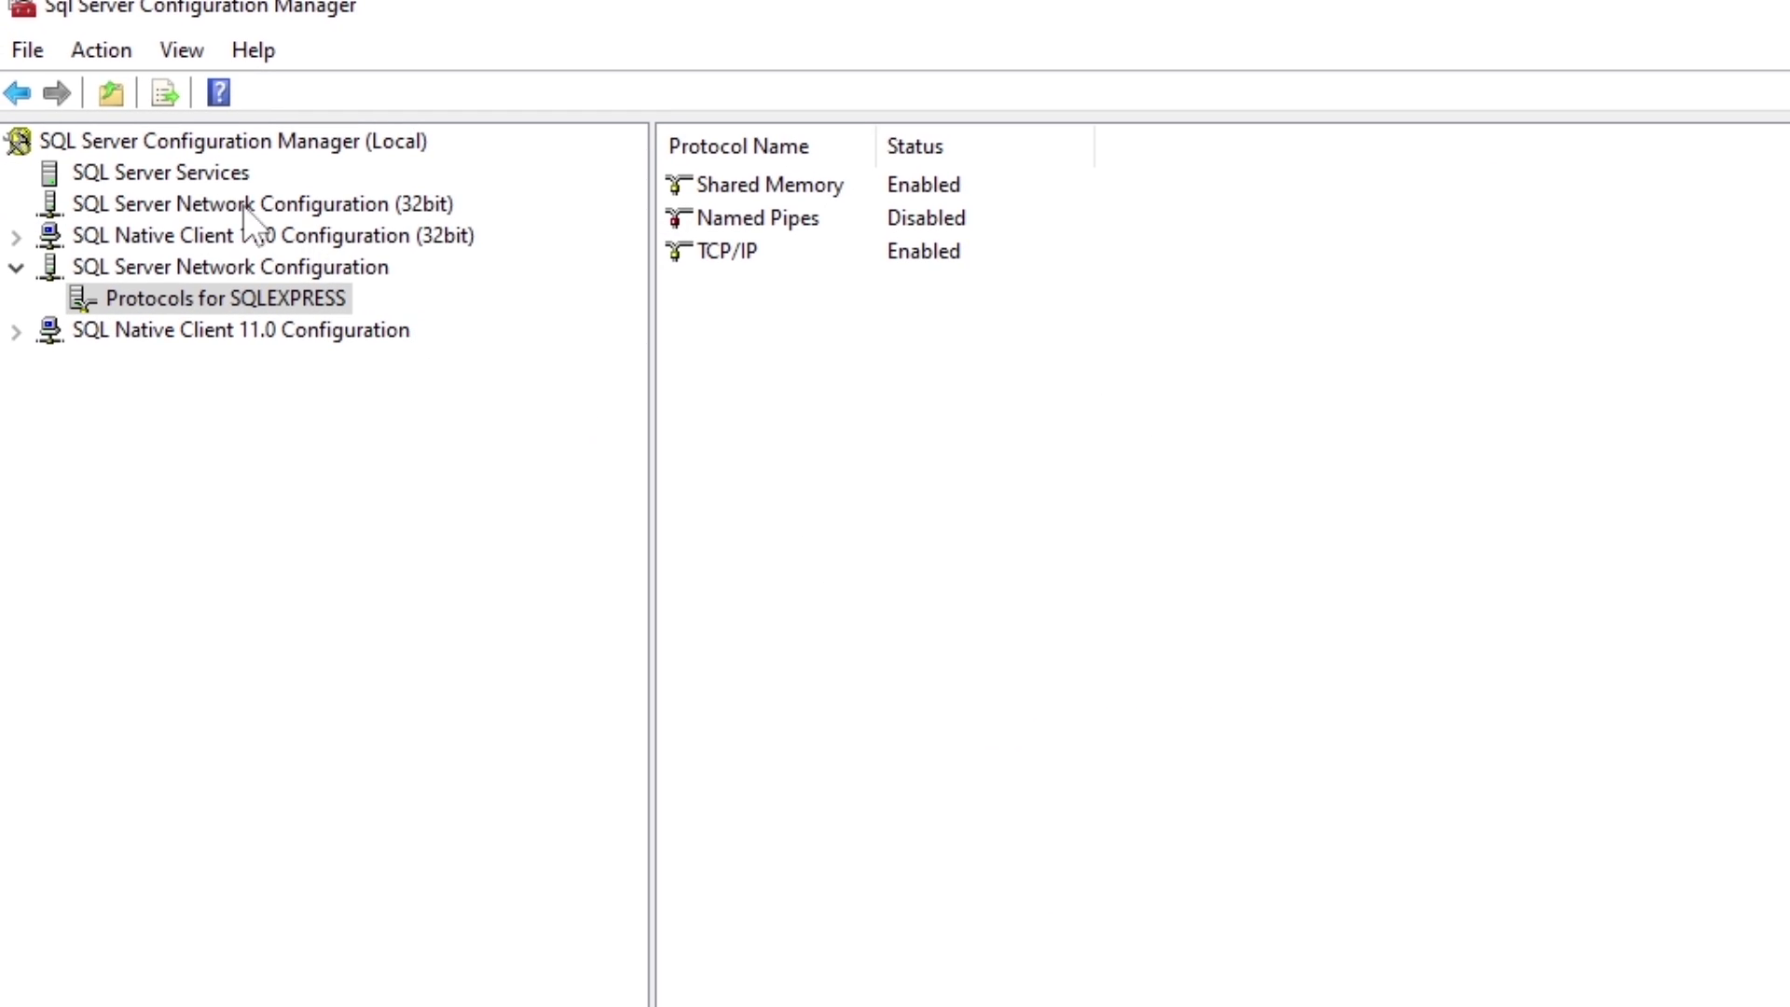
Step: Restart the SQL Server (SQLEXPRESS) service from the SQL Server Services list
left_click(166, 174)
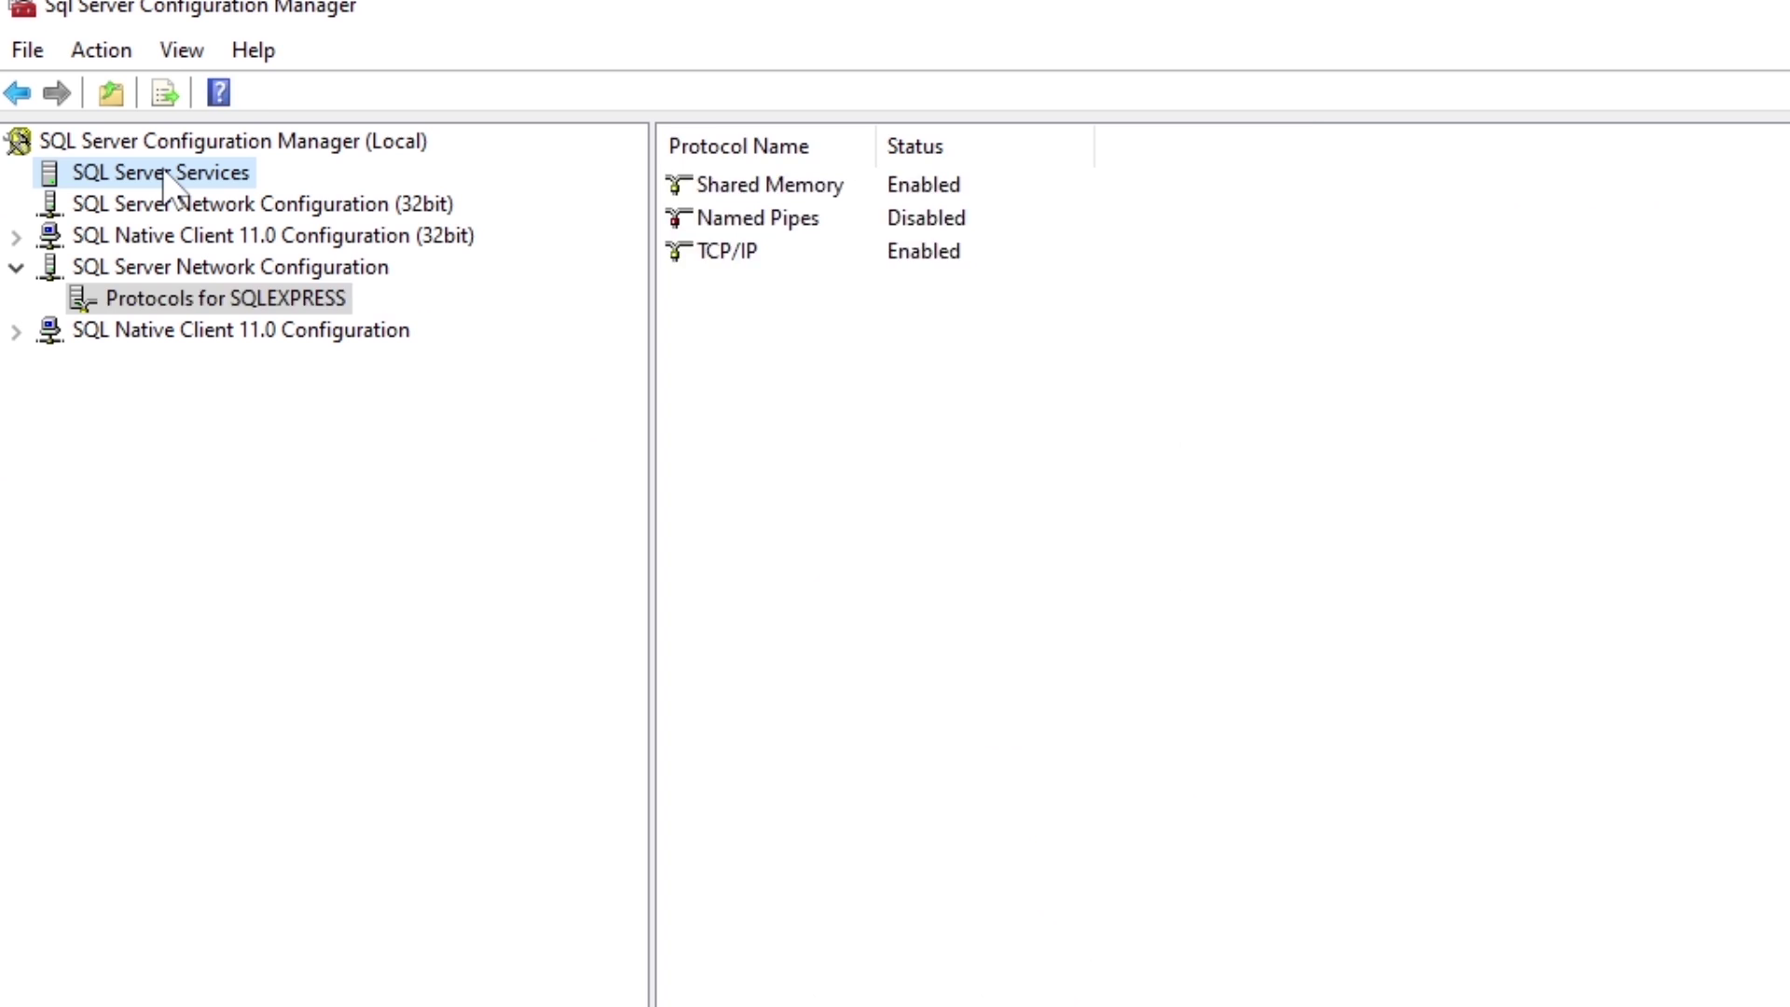
right_click(780, 186)
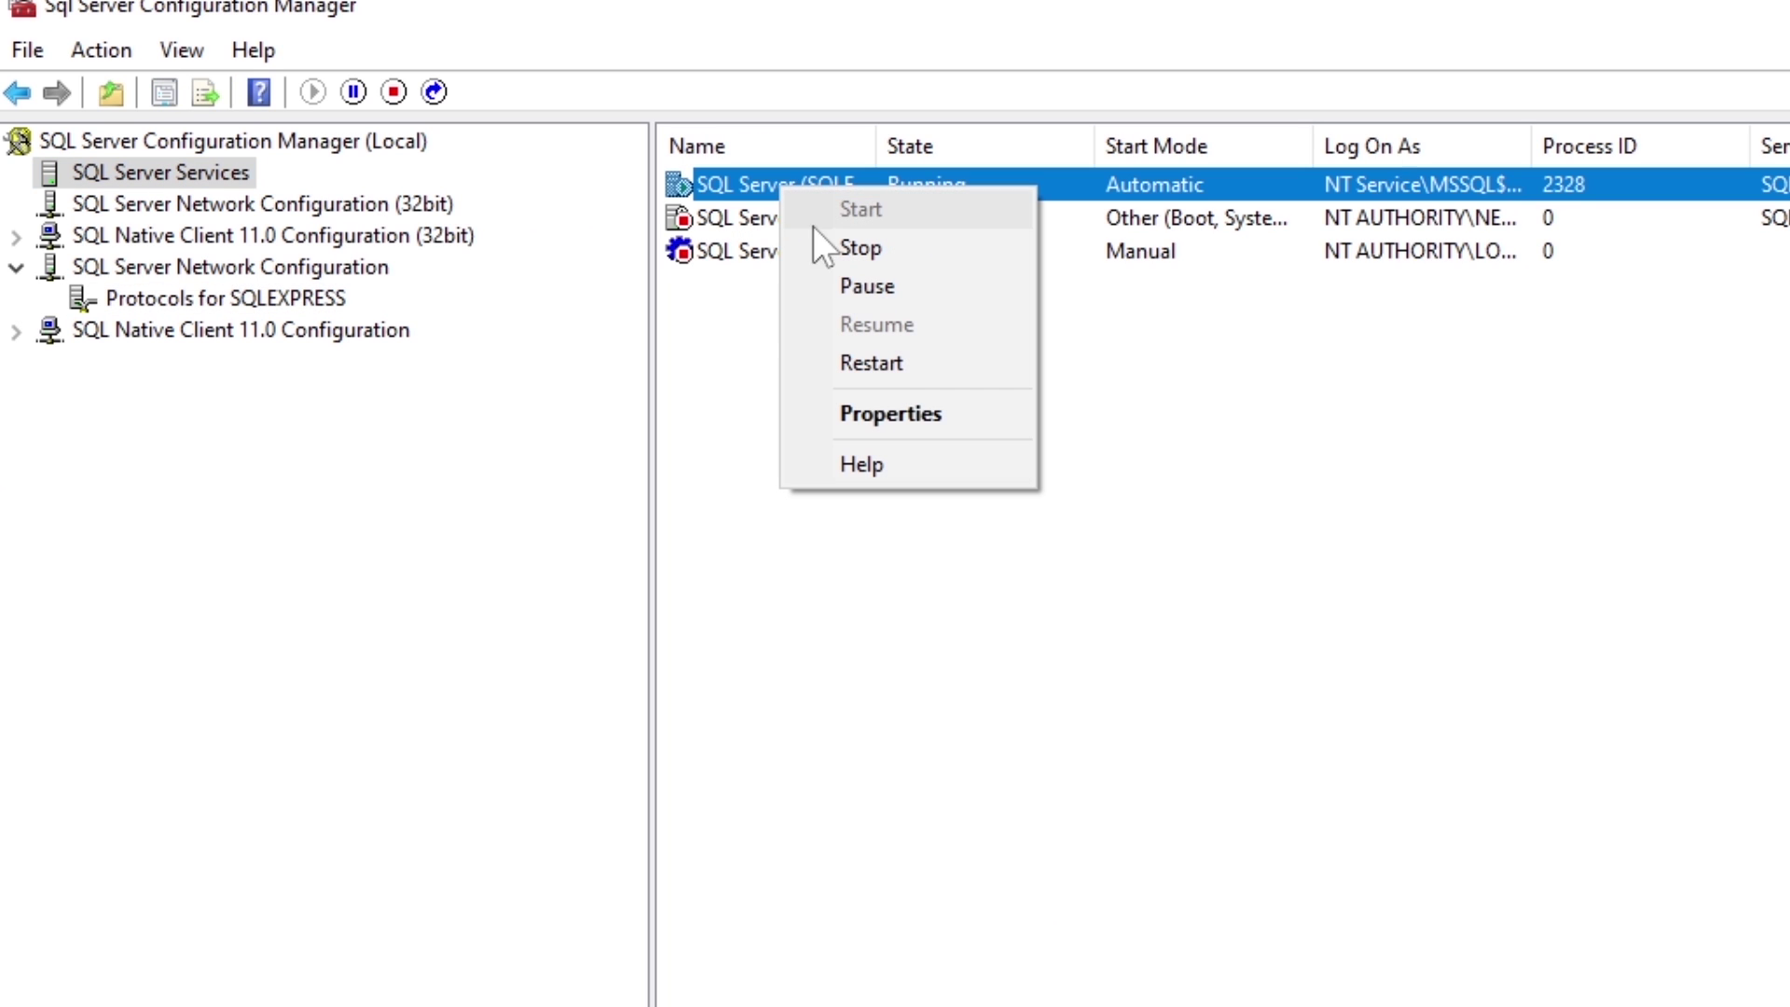
left_click(897, 358)
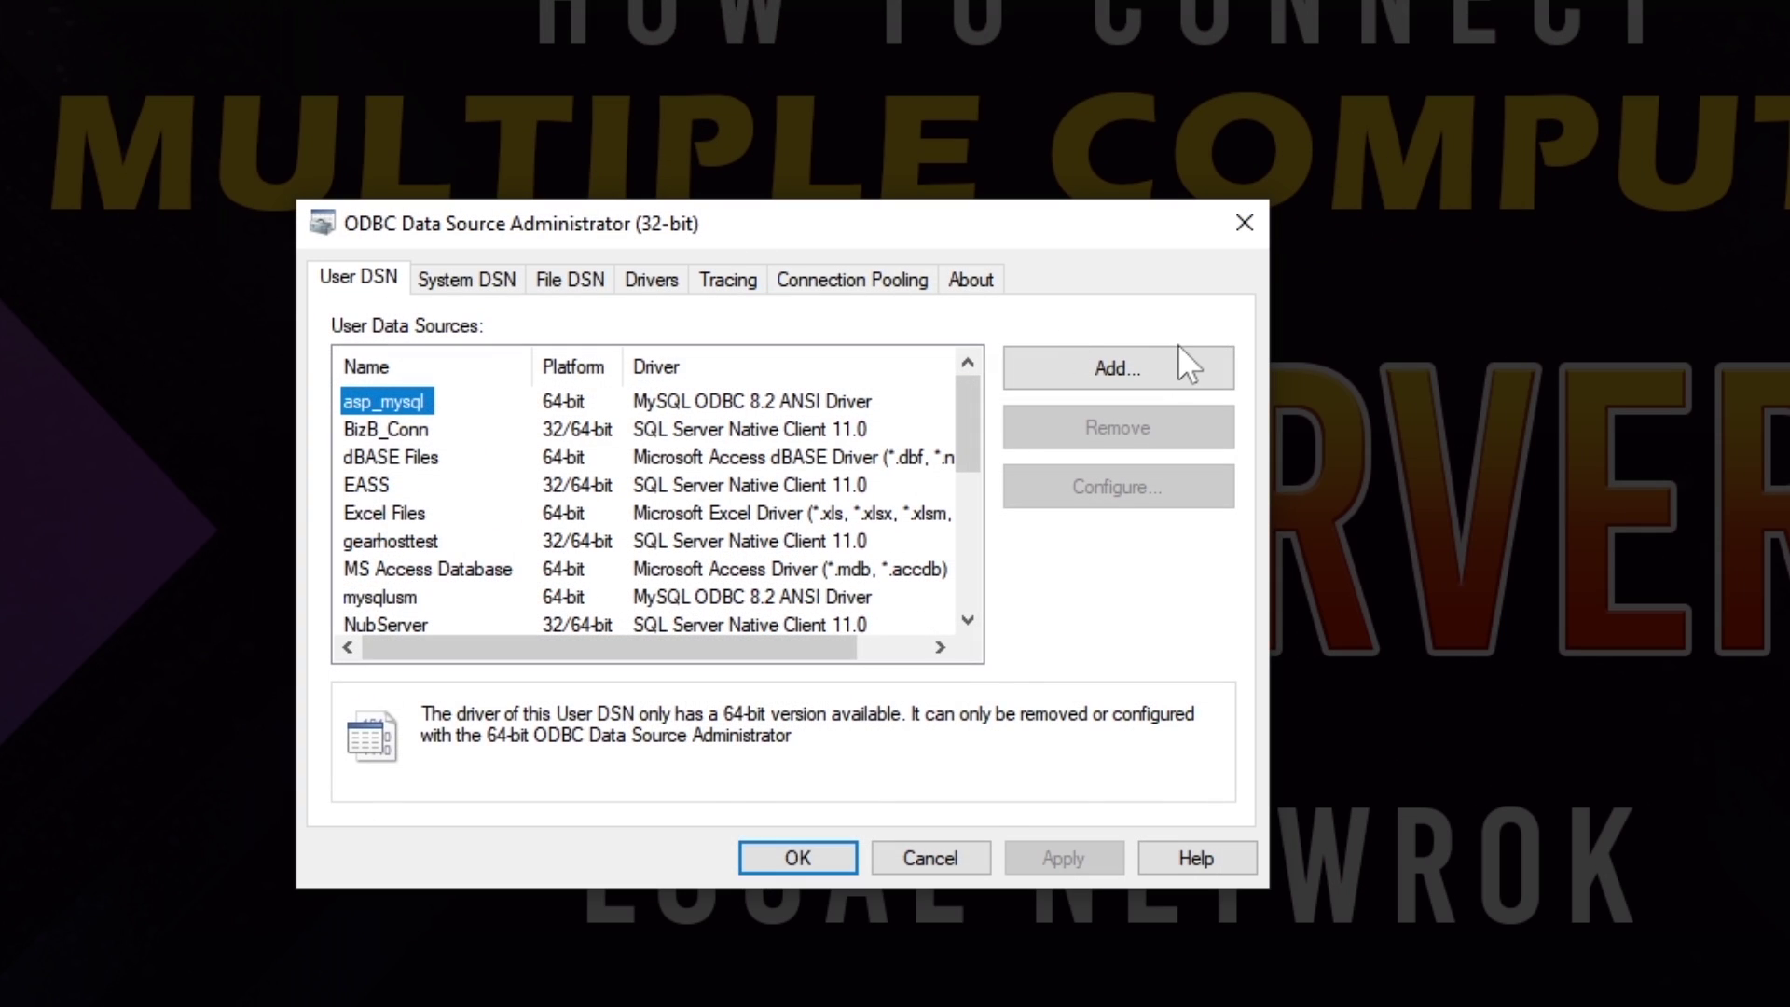
Step: Add a new user data source using the SQL Server Native Client 11.0 driver
left_click(1178, 354)
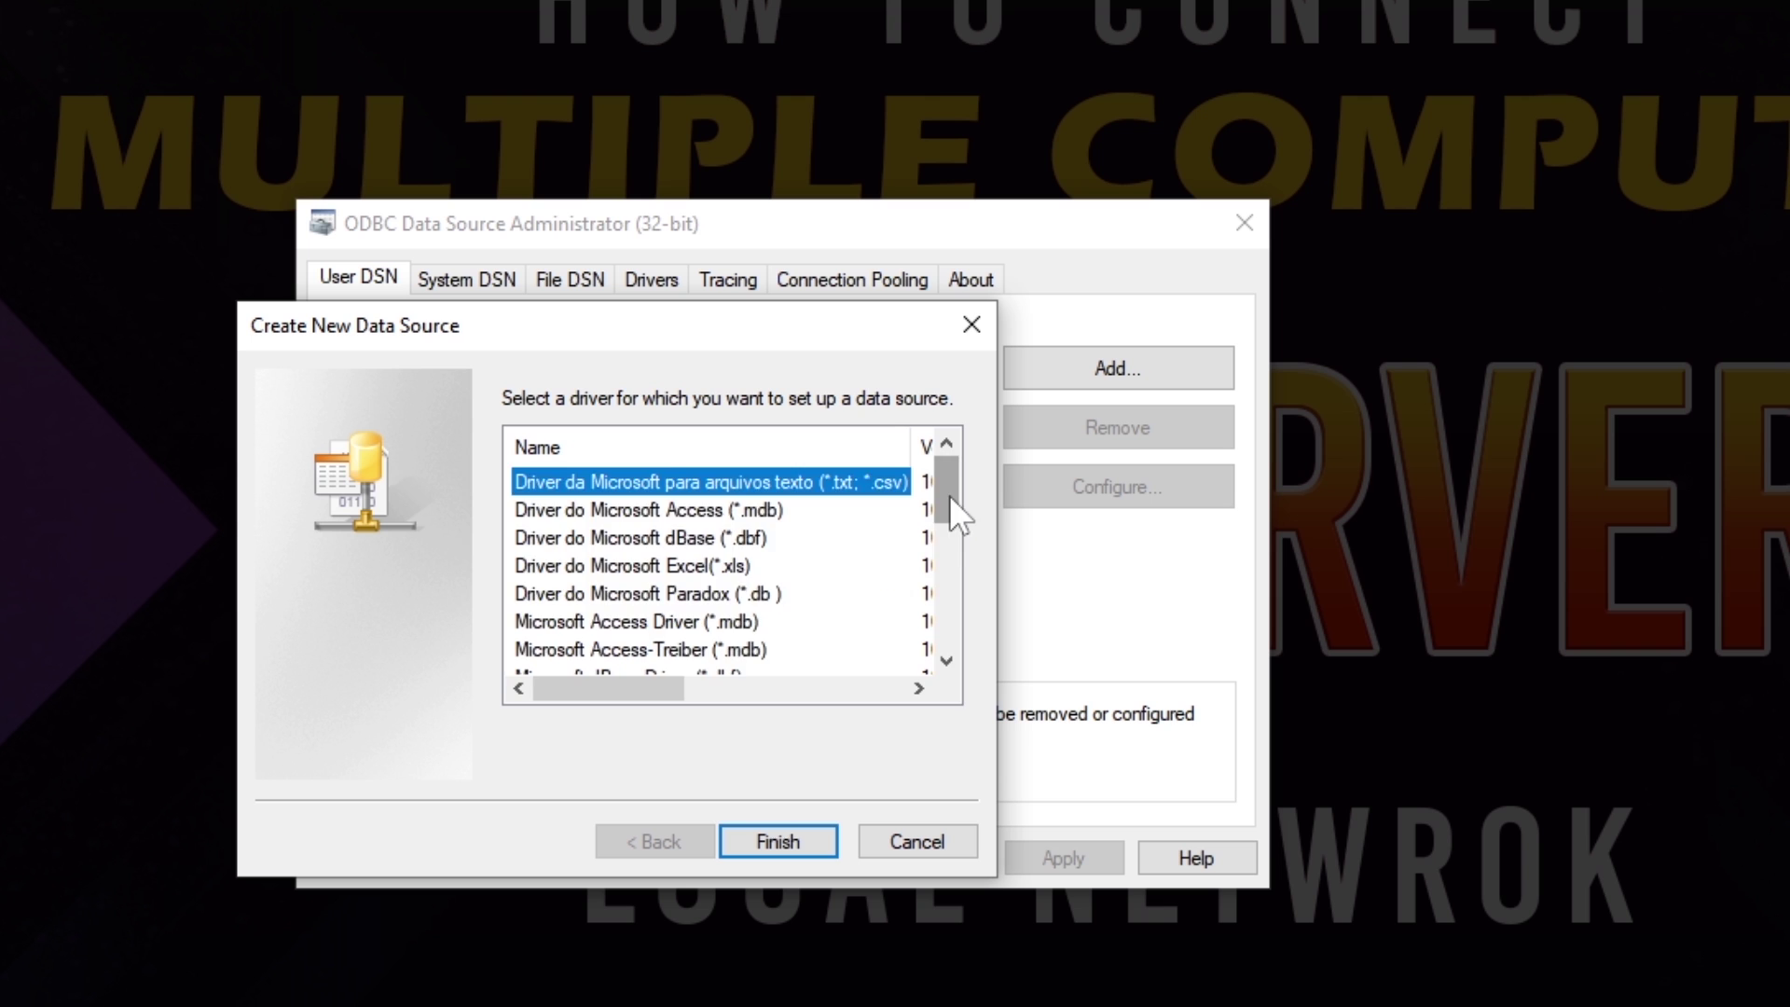
left_click_drag(949, 496, 942, 674)
left_click(662, 659)
left_click(755, 839)
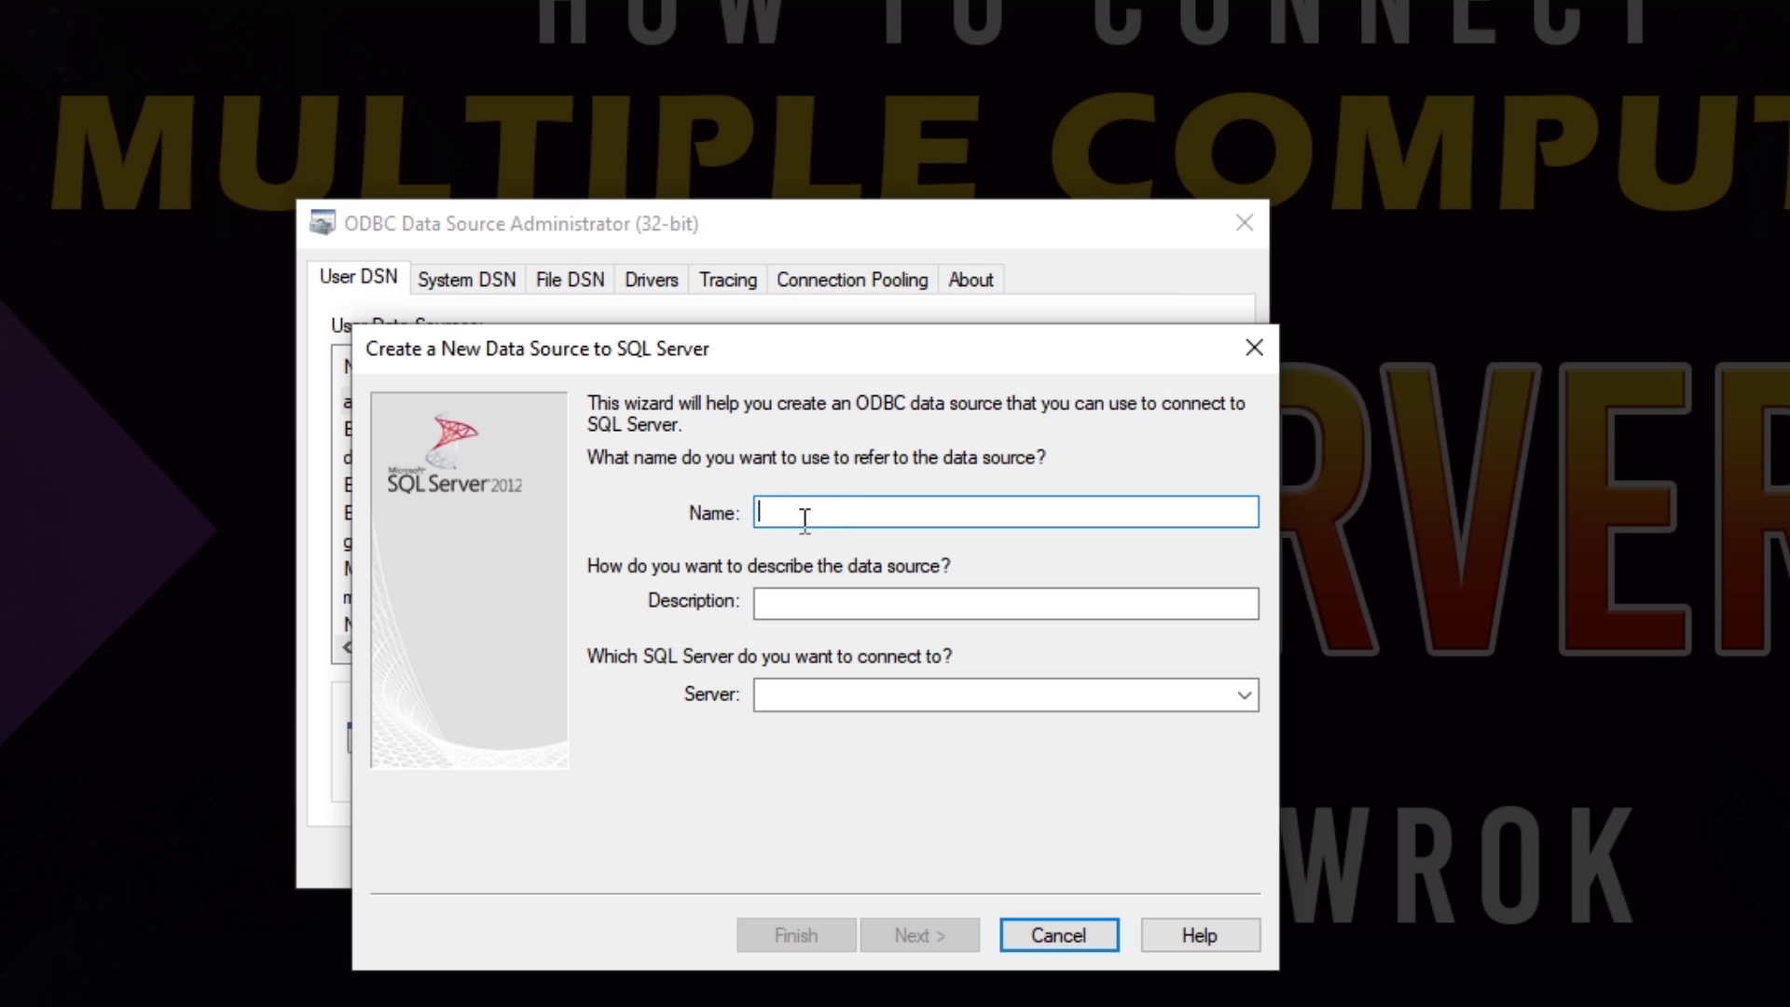
Step: Name the data source sql_conn and point it at the PC-2 server skillheaderpc2
type("sql")
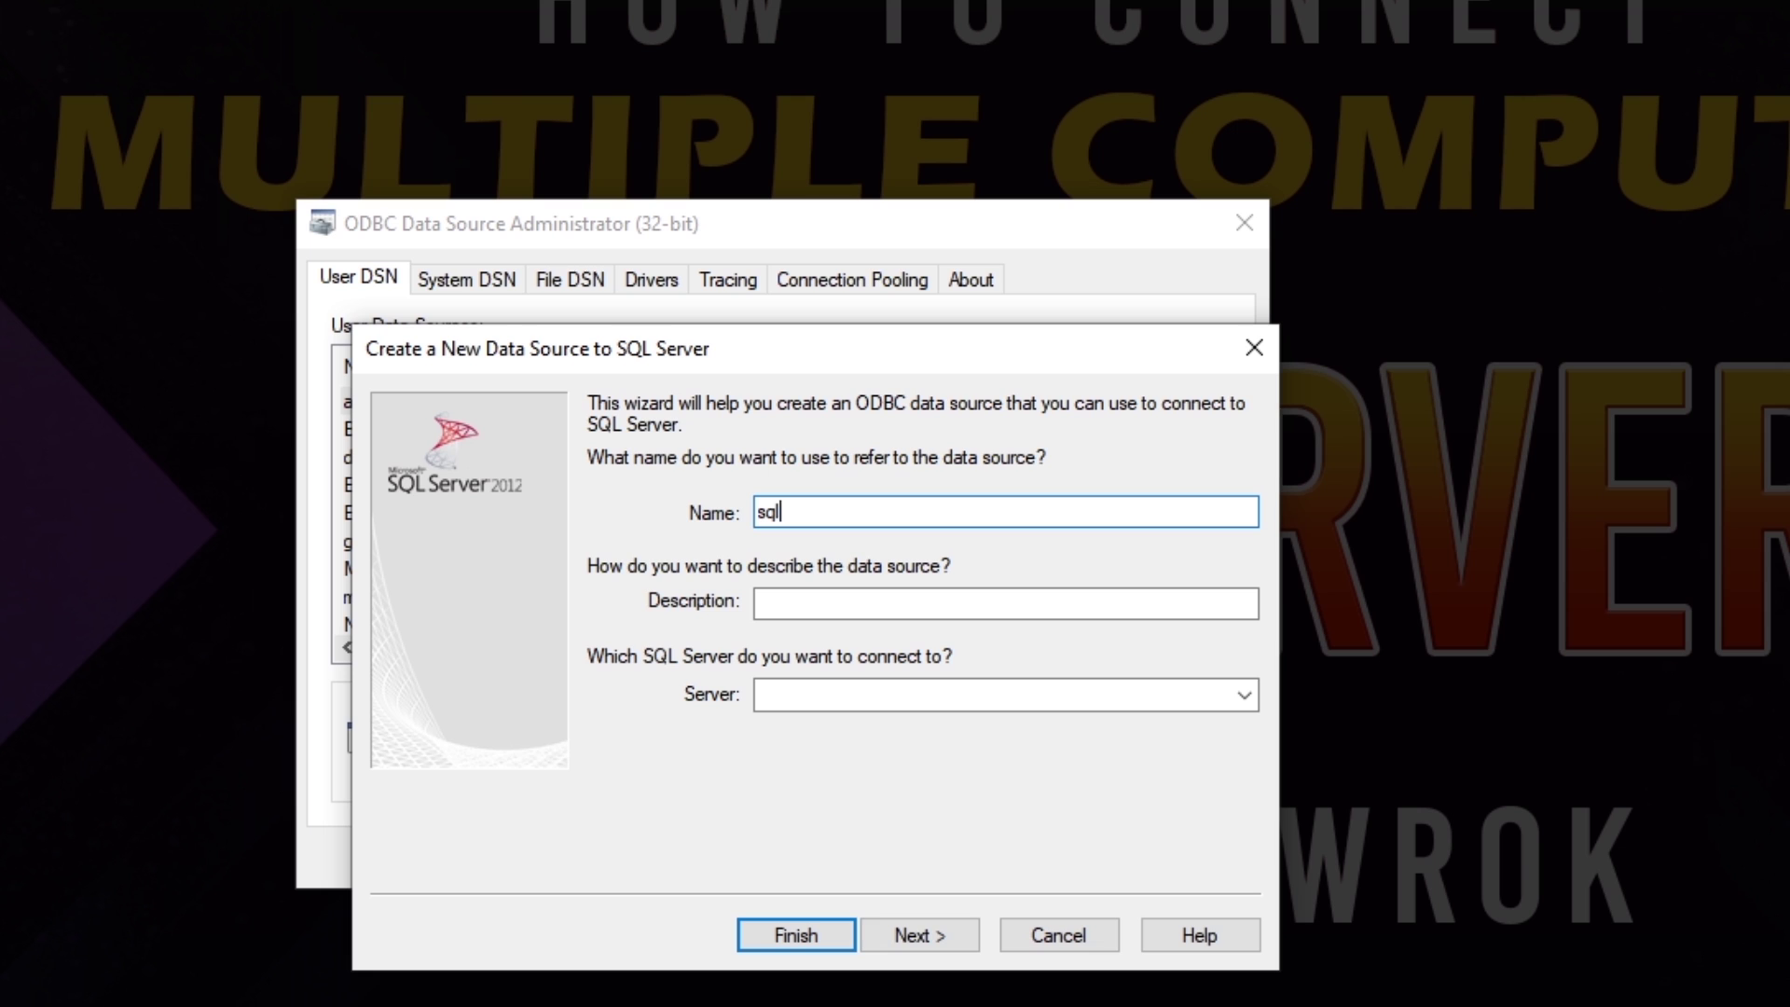
type("_co")
type("nn")
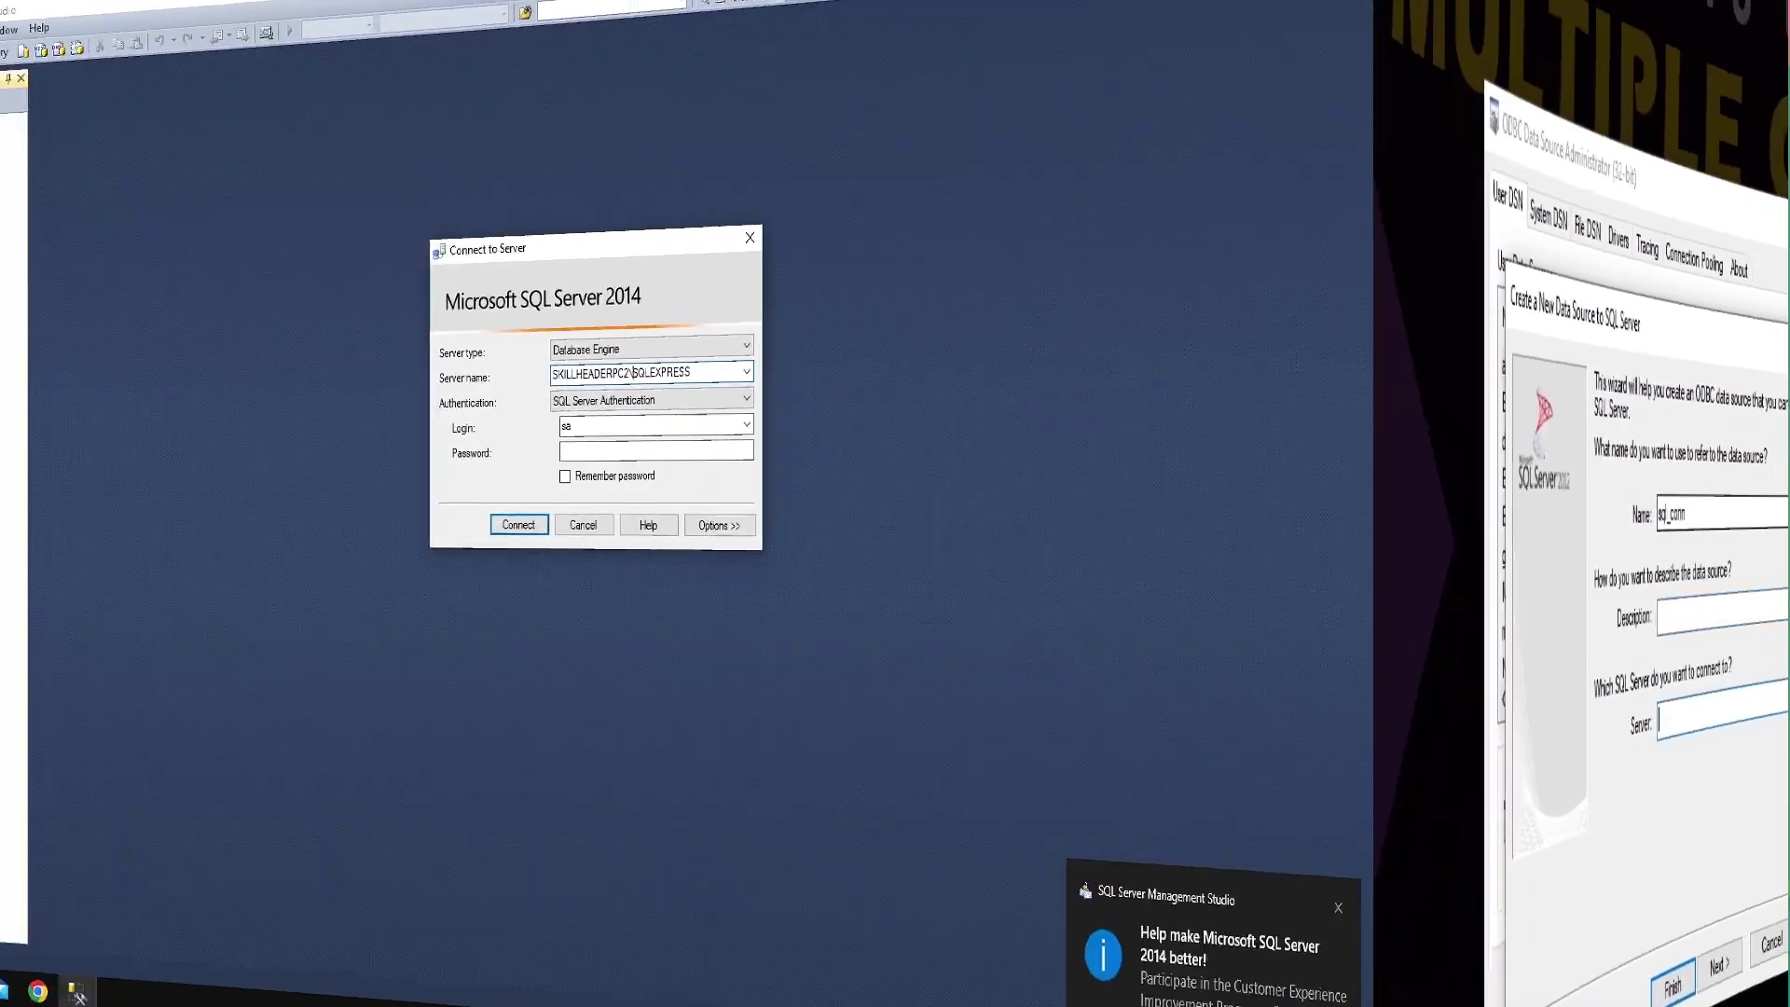
left_click_drag(1014, 455, 753, 455)
left_click(772, 455)
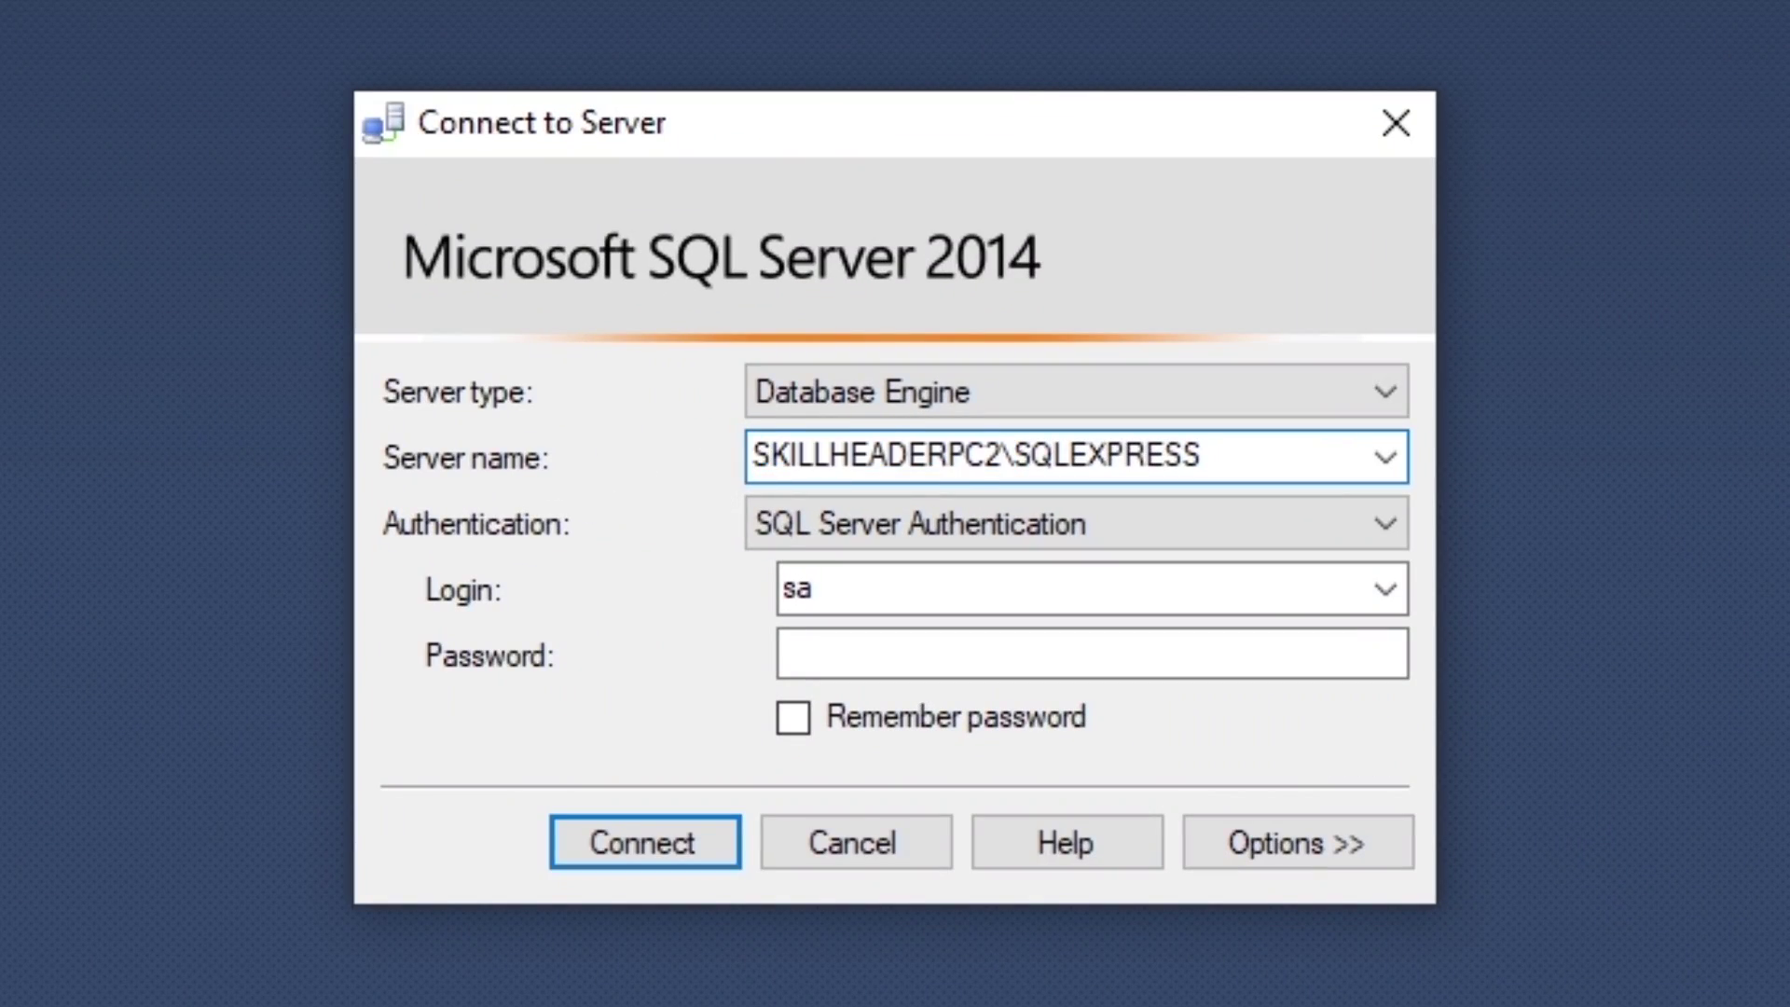
left_click_drag(1005, 455, 687, 460)
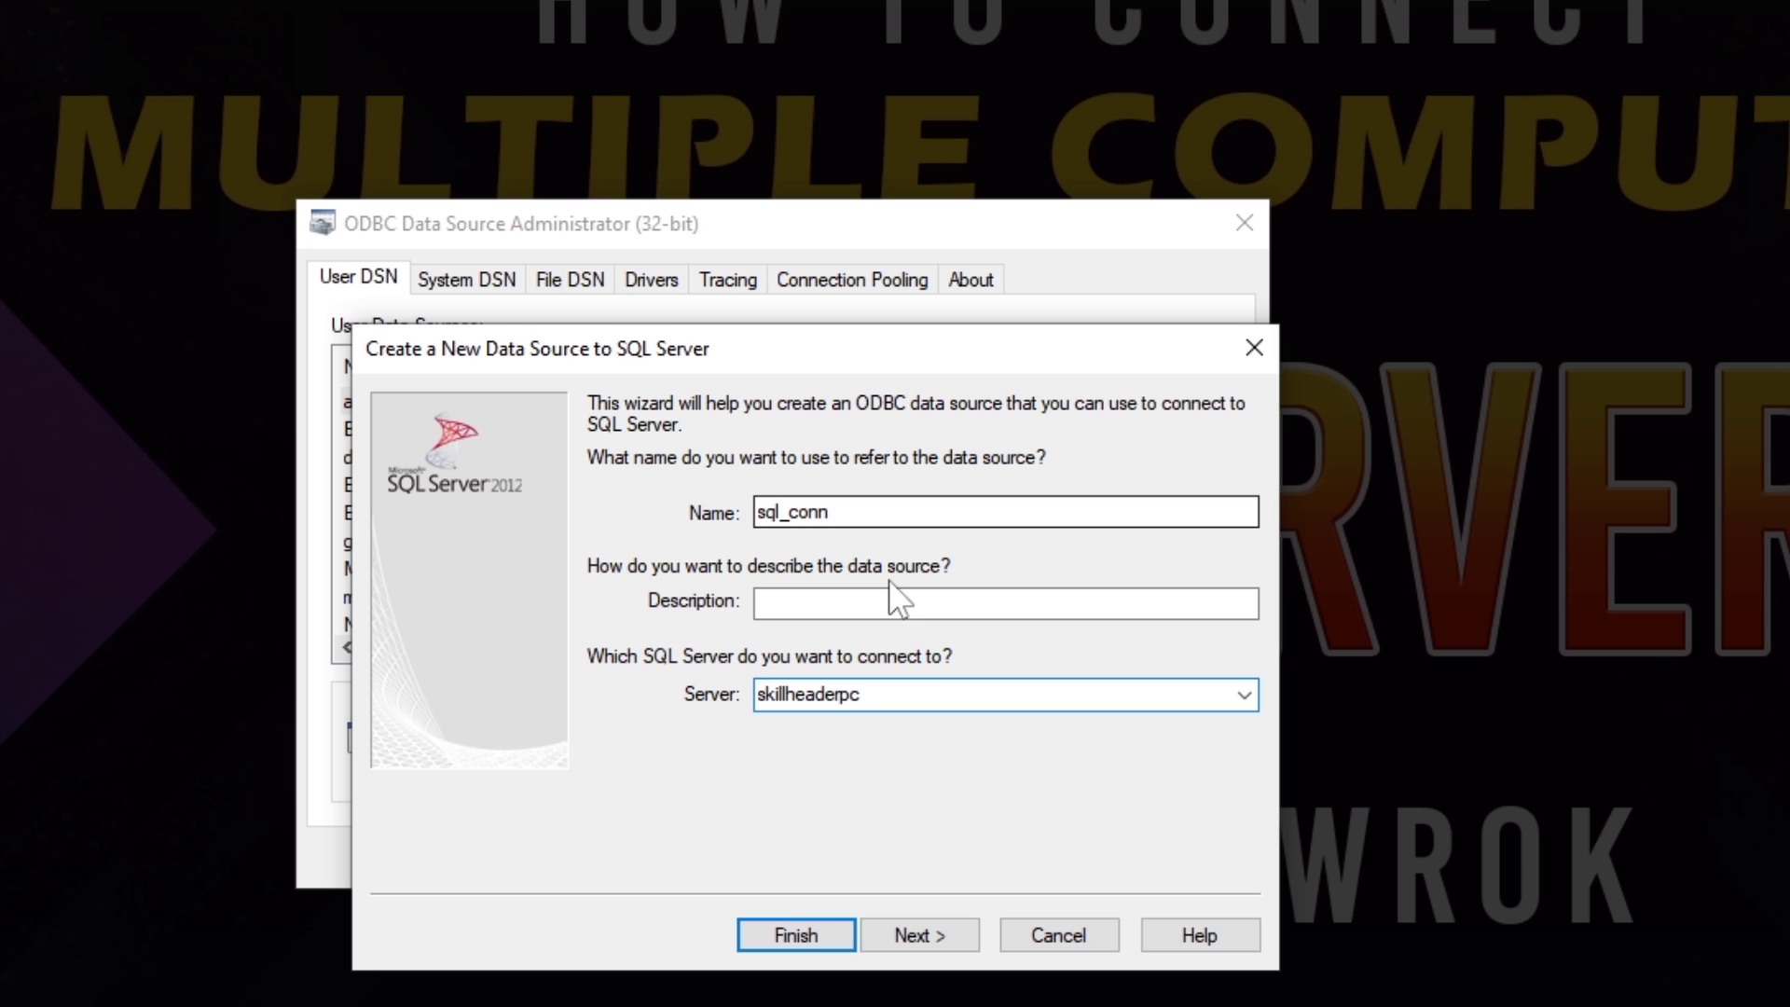
left_click_drag(908, 699, 757, 695)
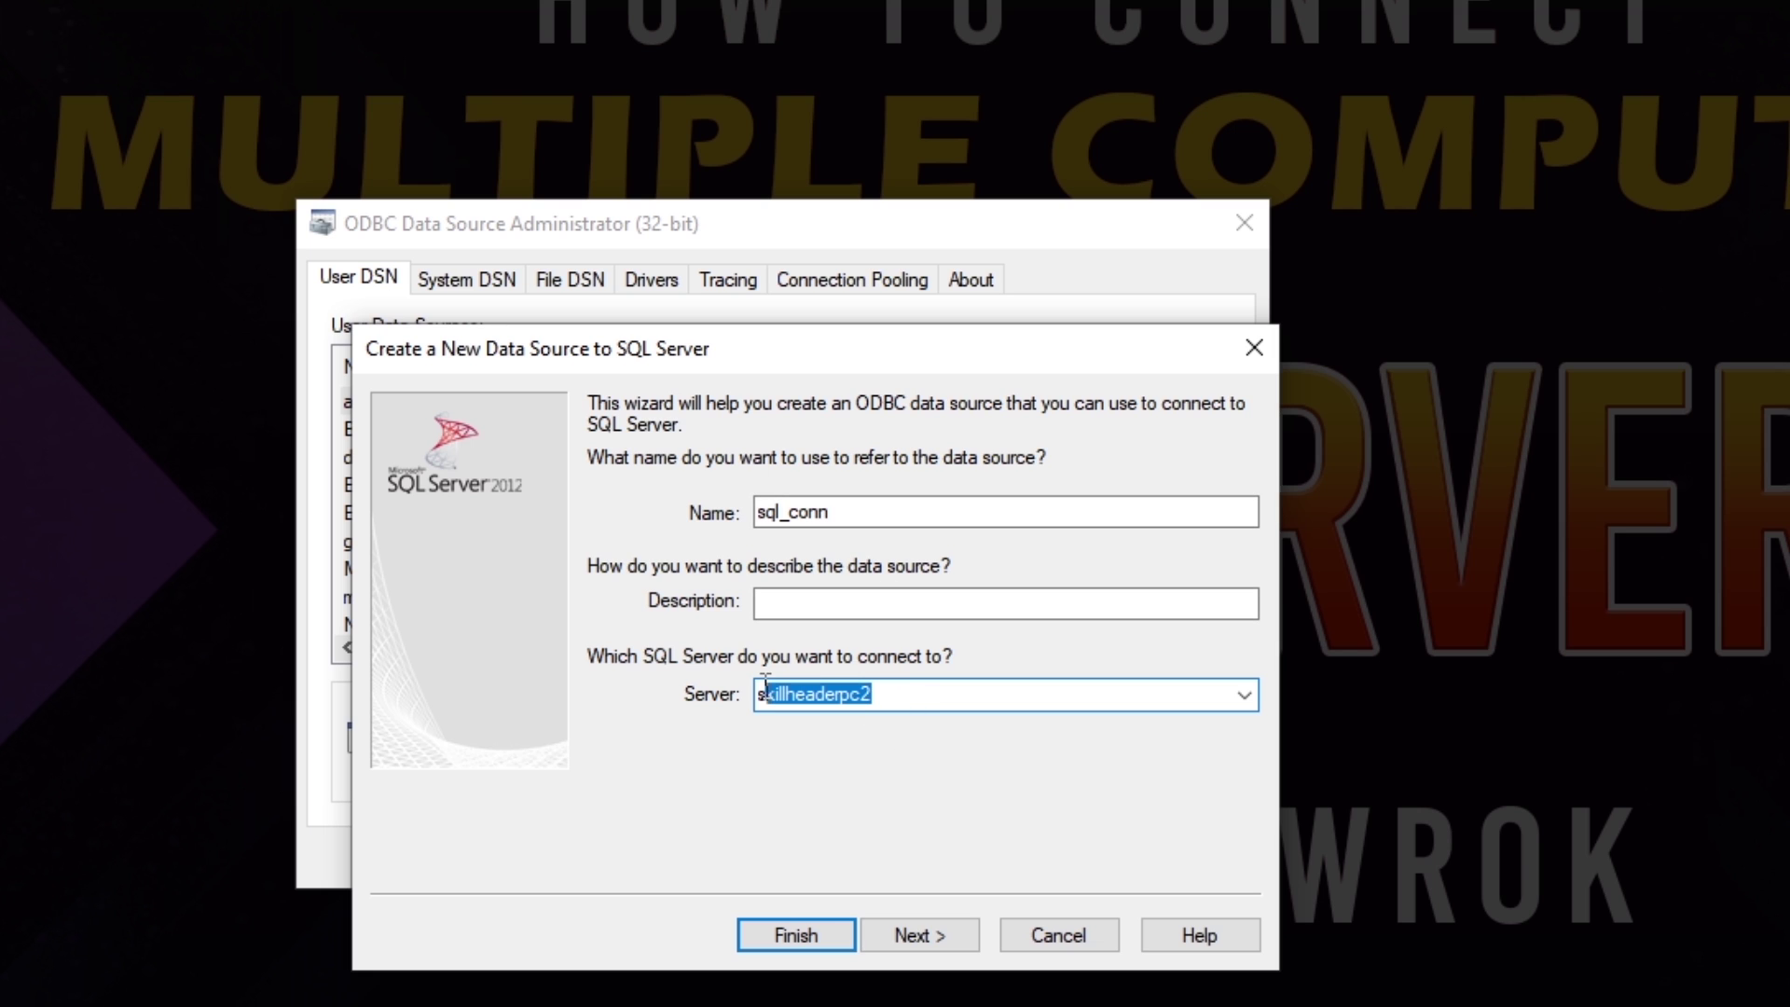
left_click(936, 942)
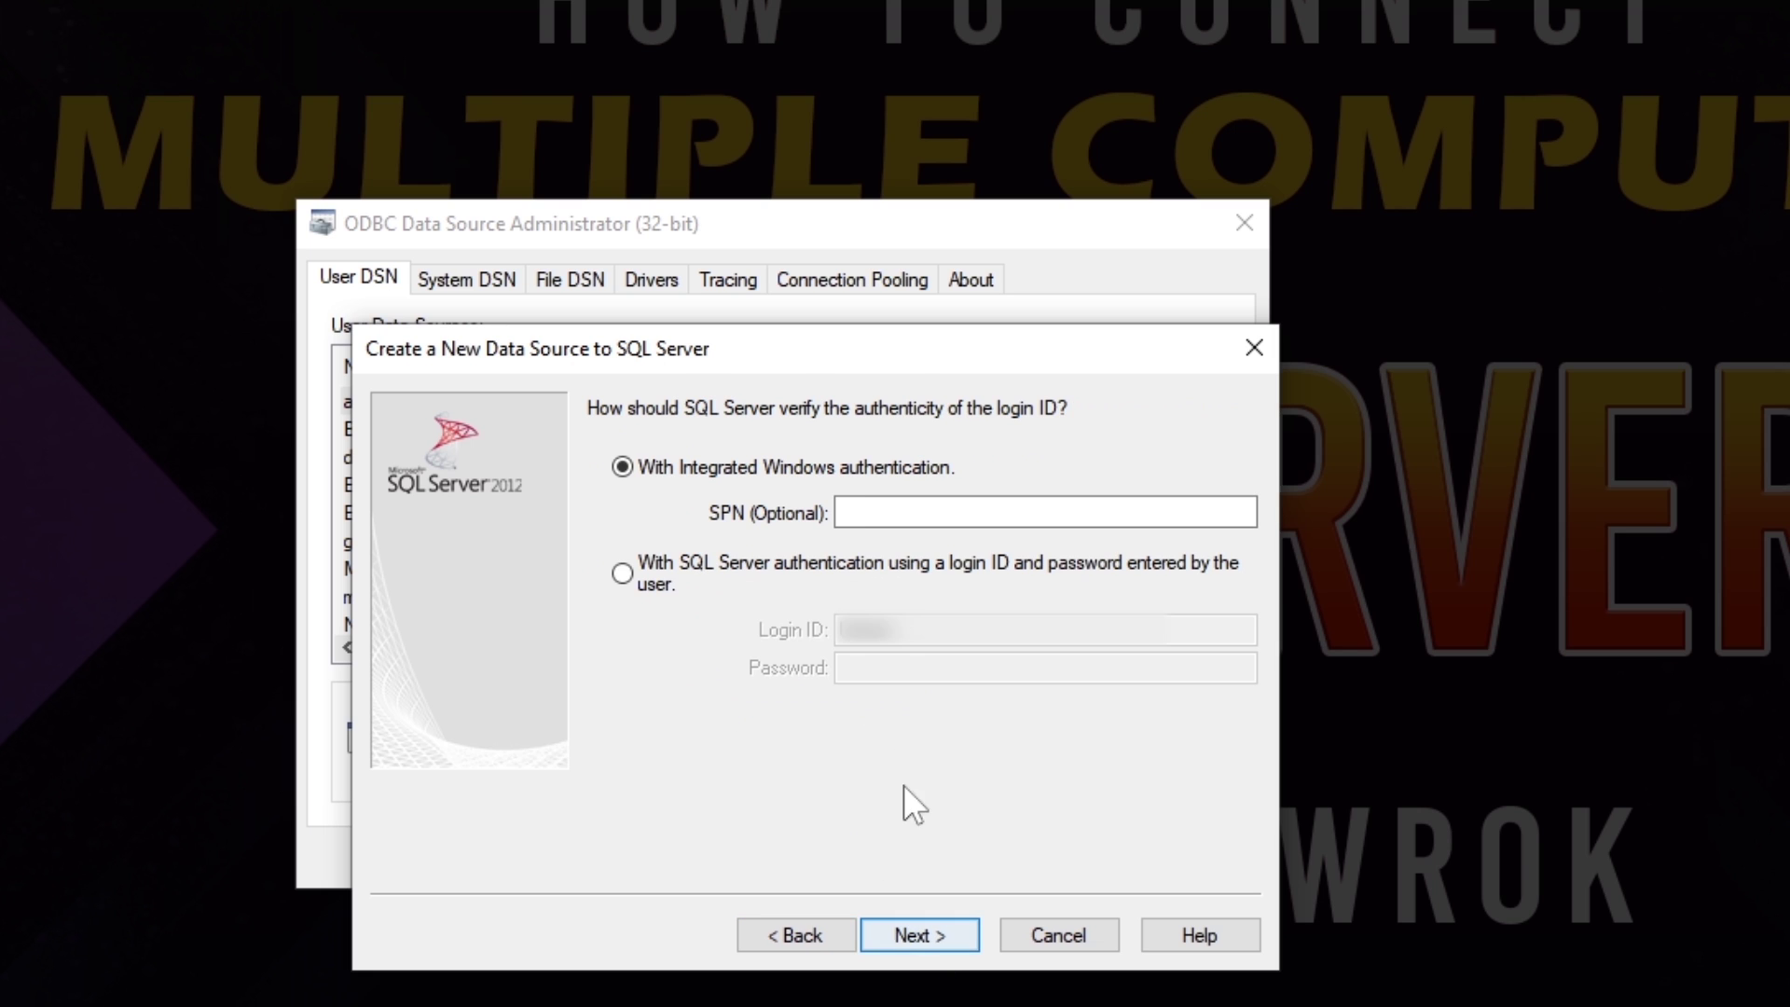
Step: Use SQL Server authentication with the sa login and its password
left_click(640, 573)
type("sa")
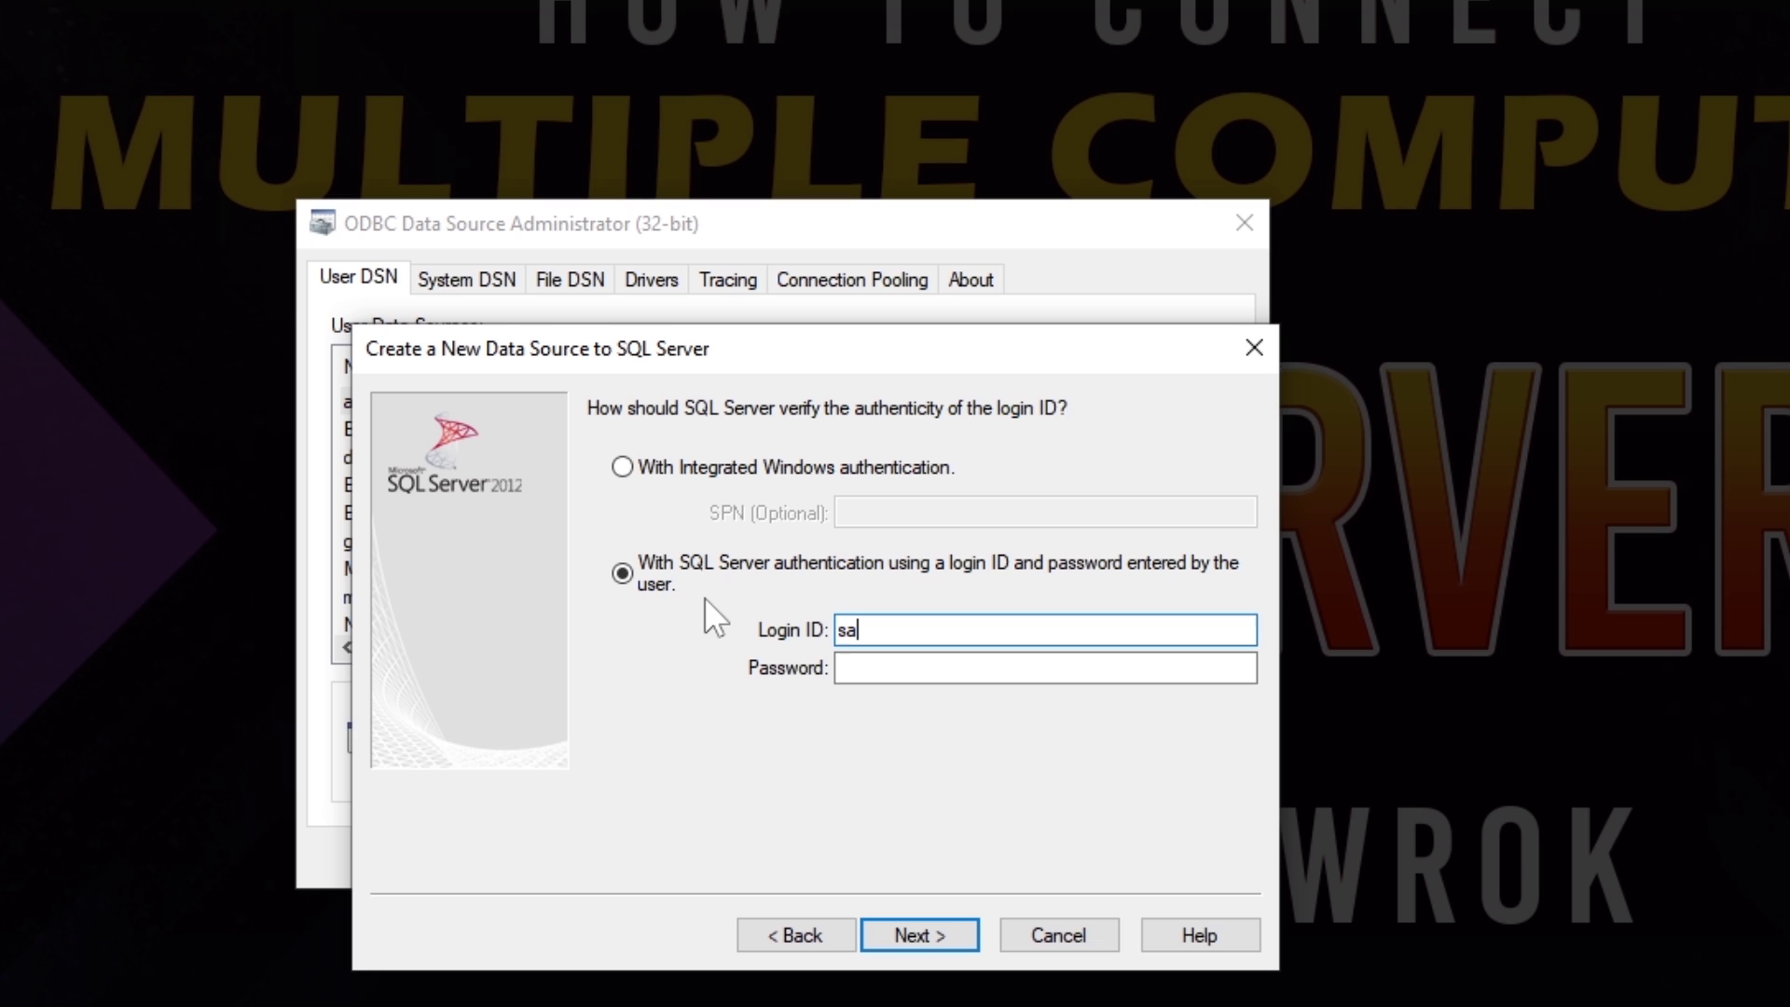
key("Tab")
type("1")
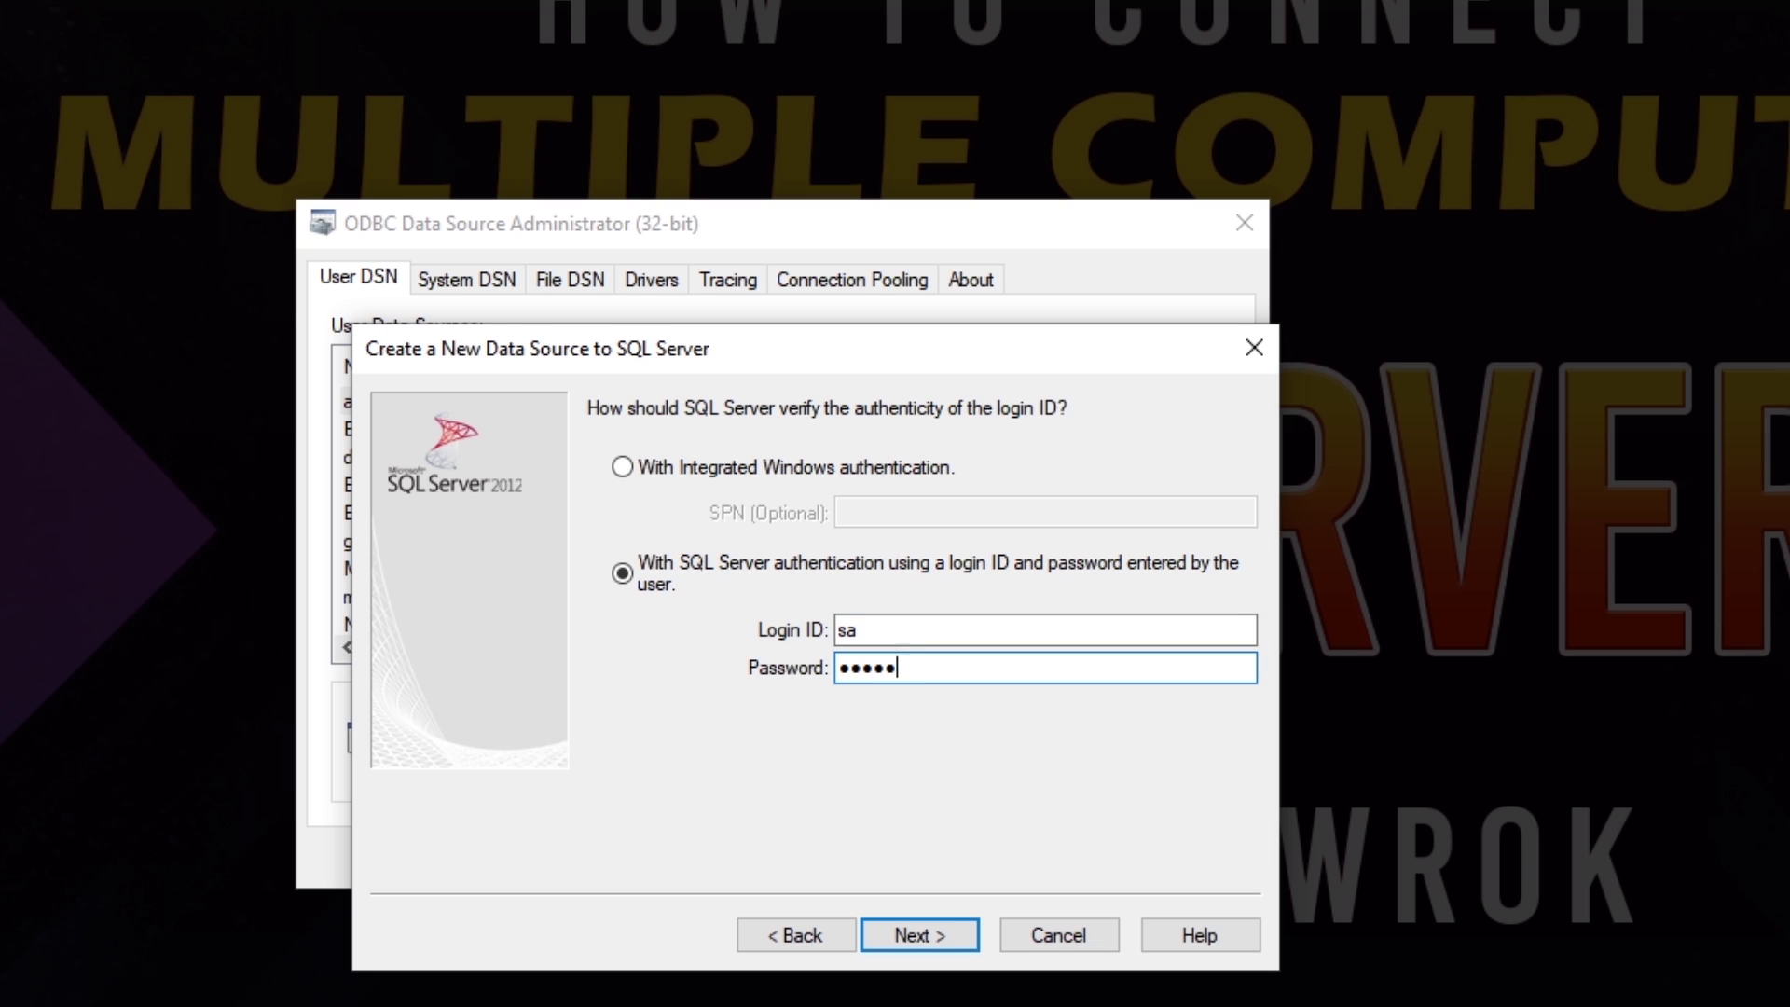
left_click(916, 940)
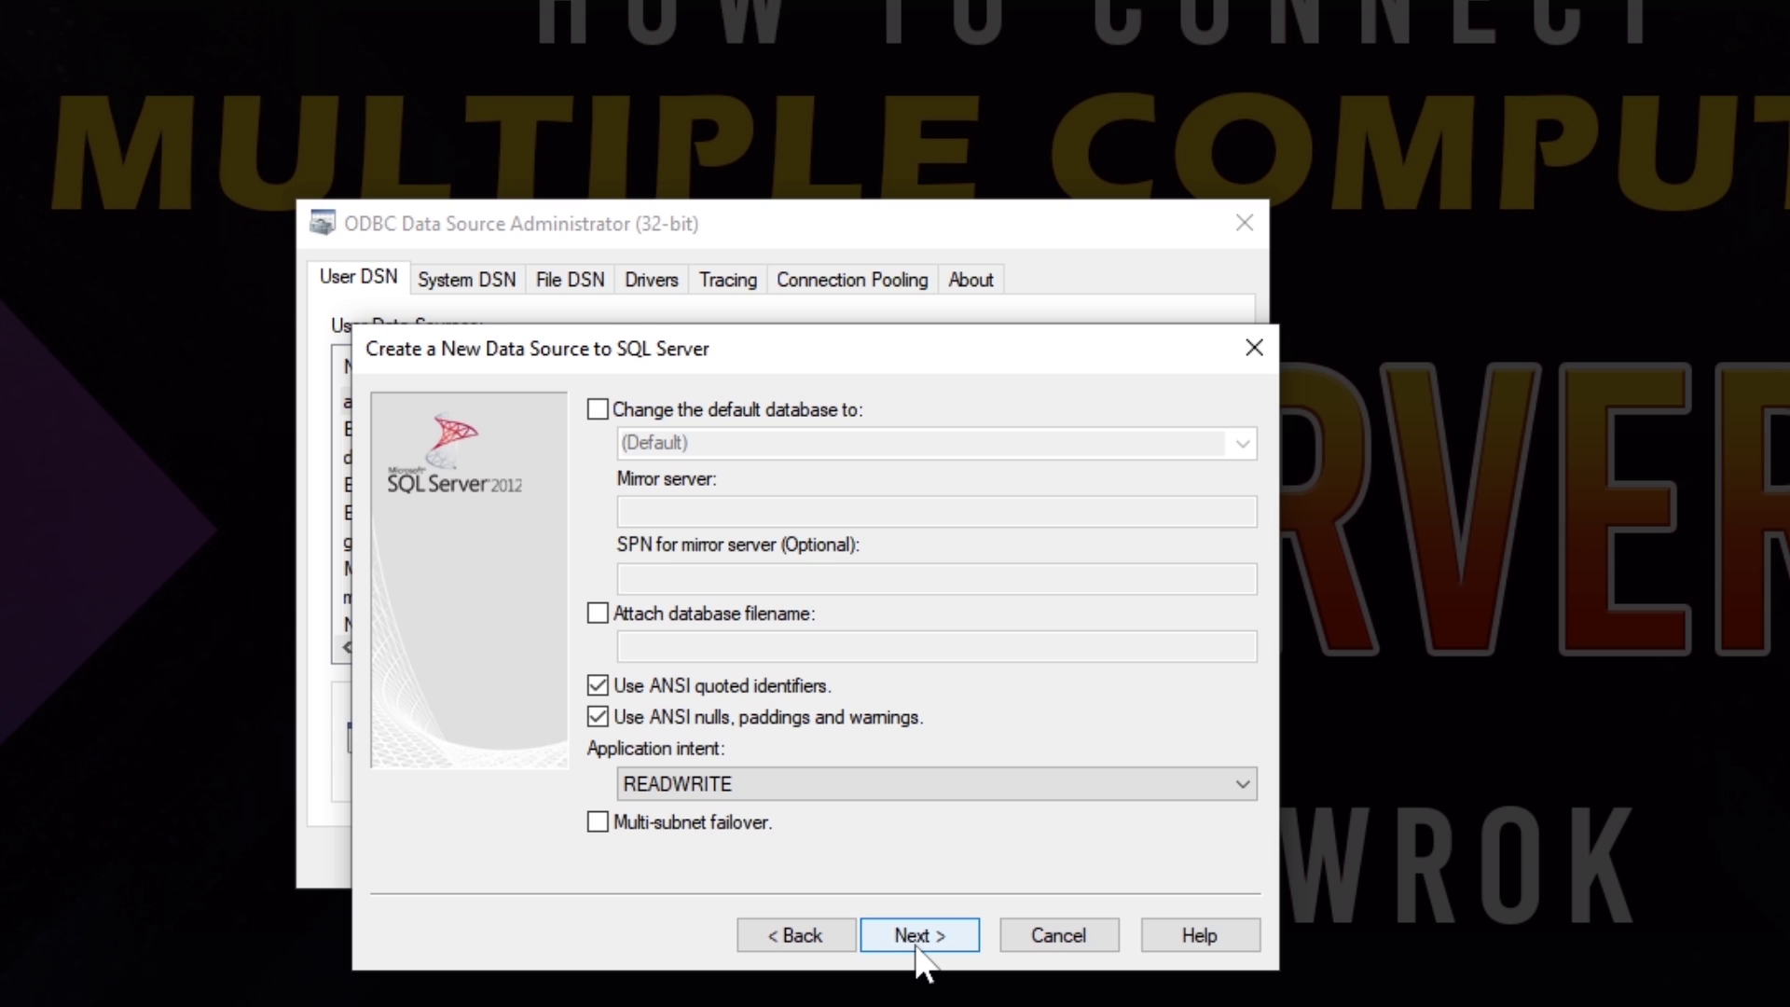
Step: Make MyTestDB the default database, finish the DSN, and test it successfully
left_click(602, 409)
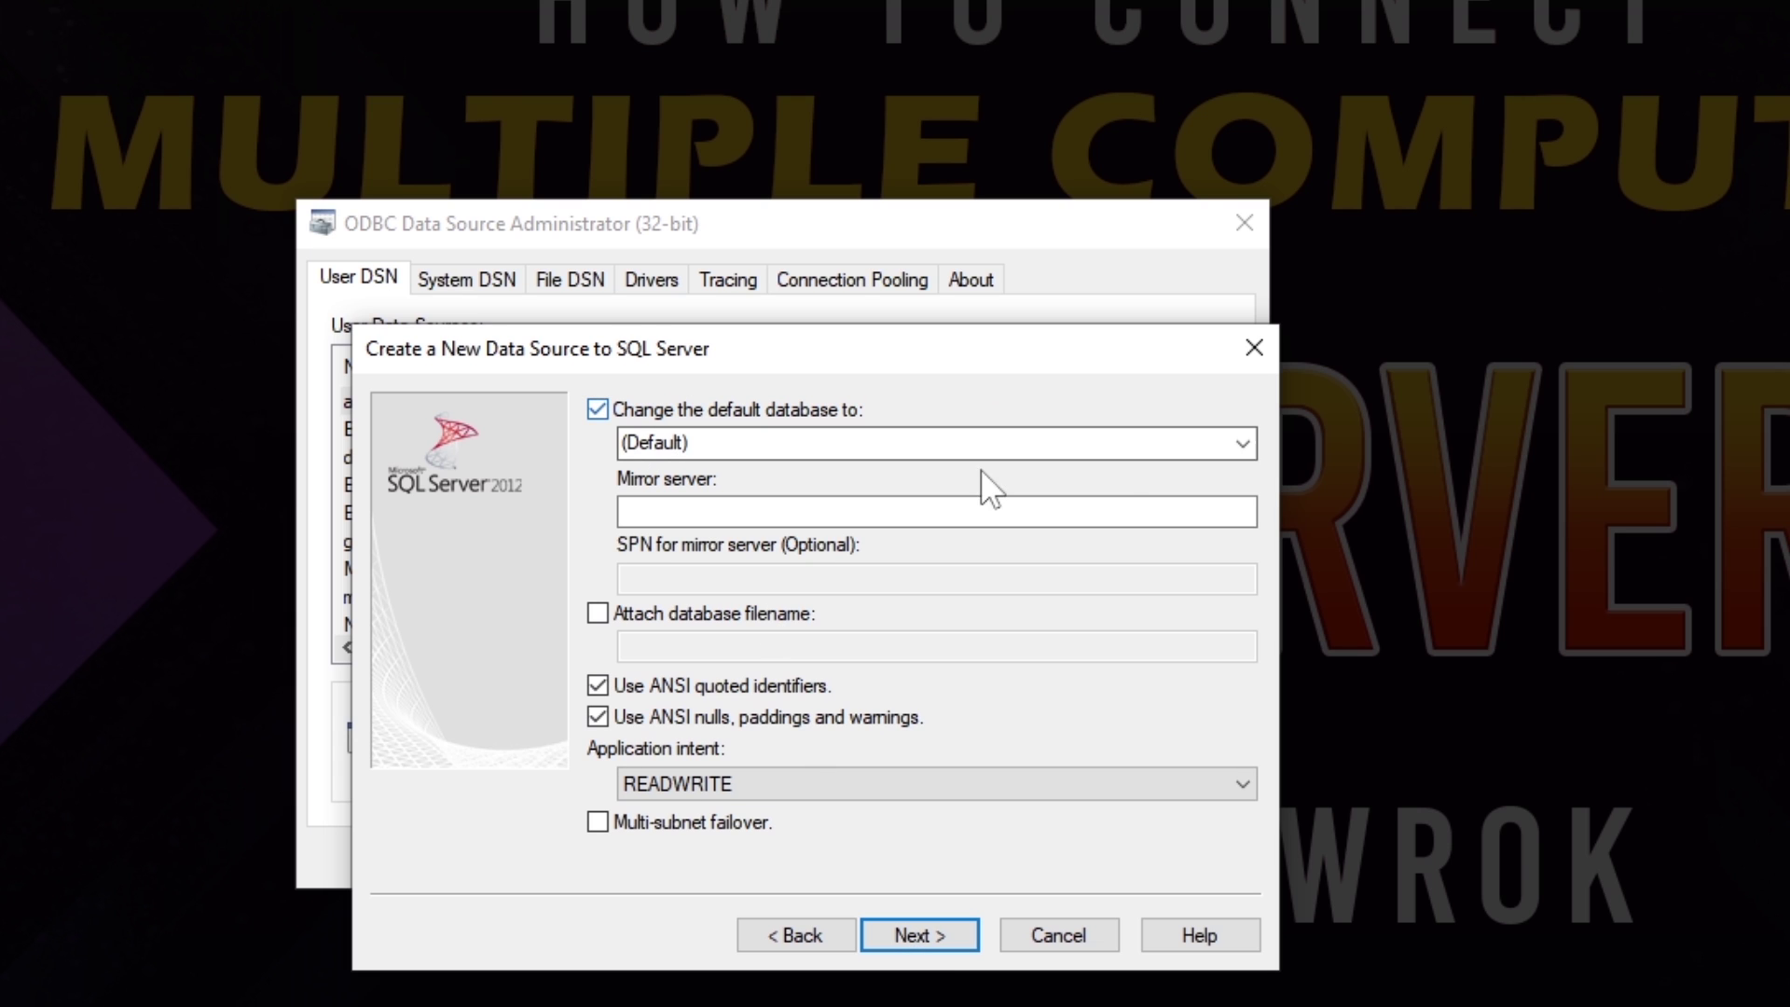
left_click(1245, 444)
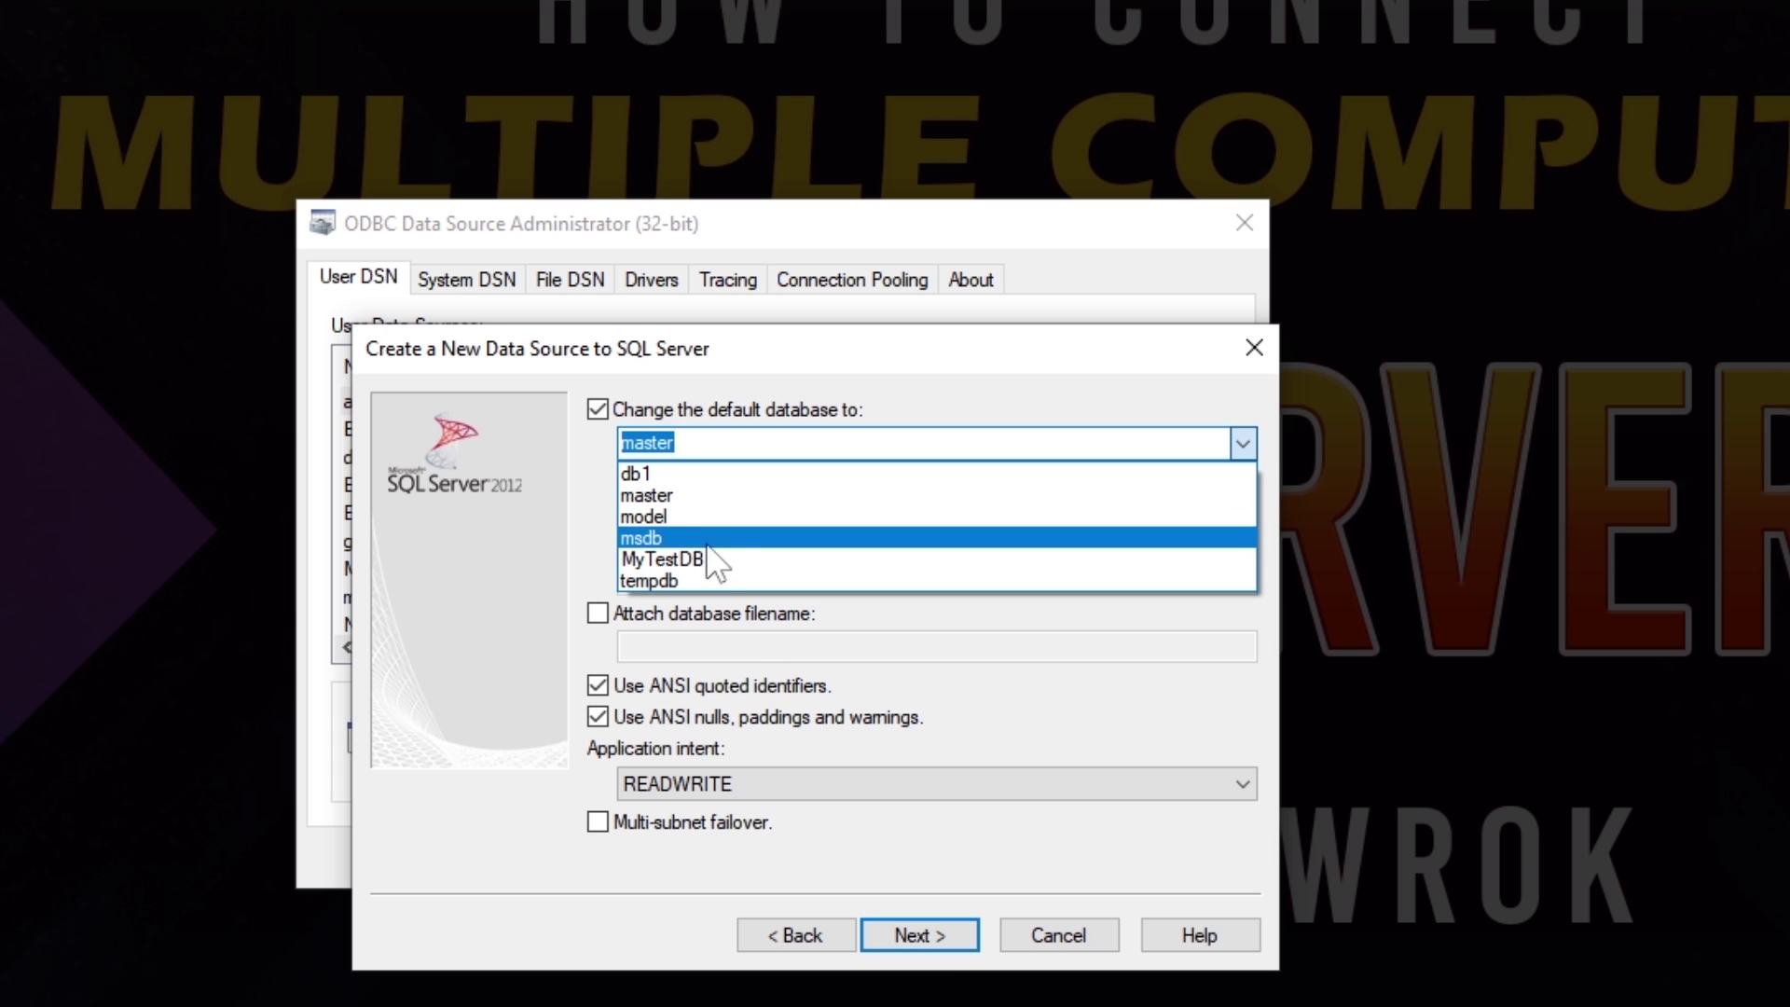
left_click(705, 561)
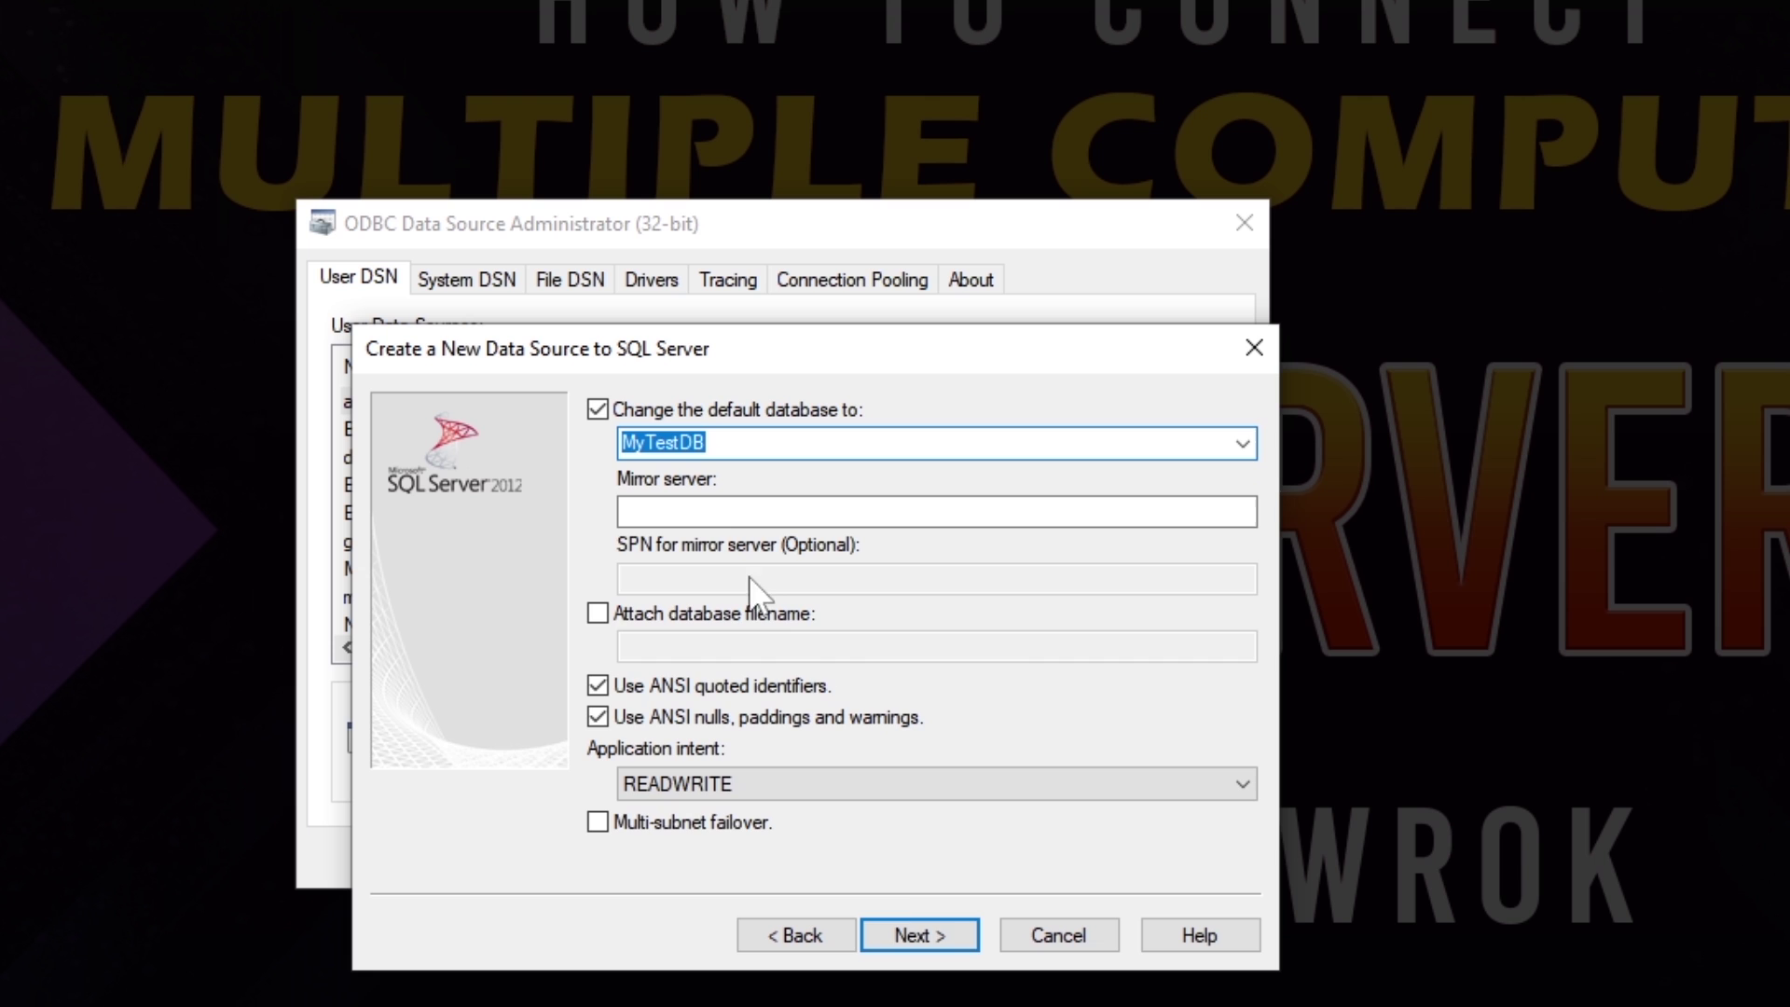
left_click(914, 927)
left_click(914, 927)
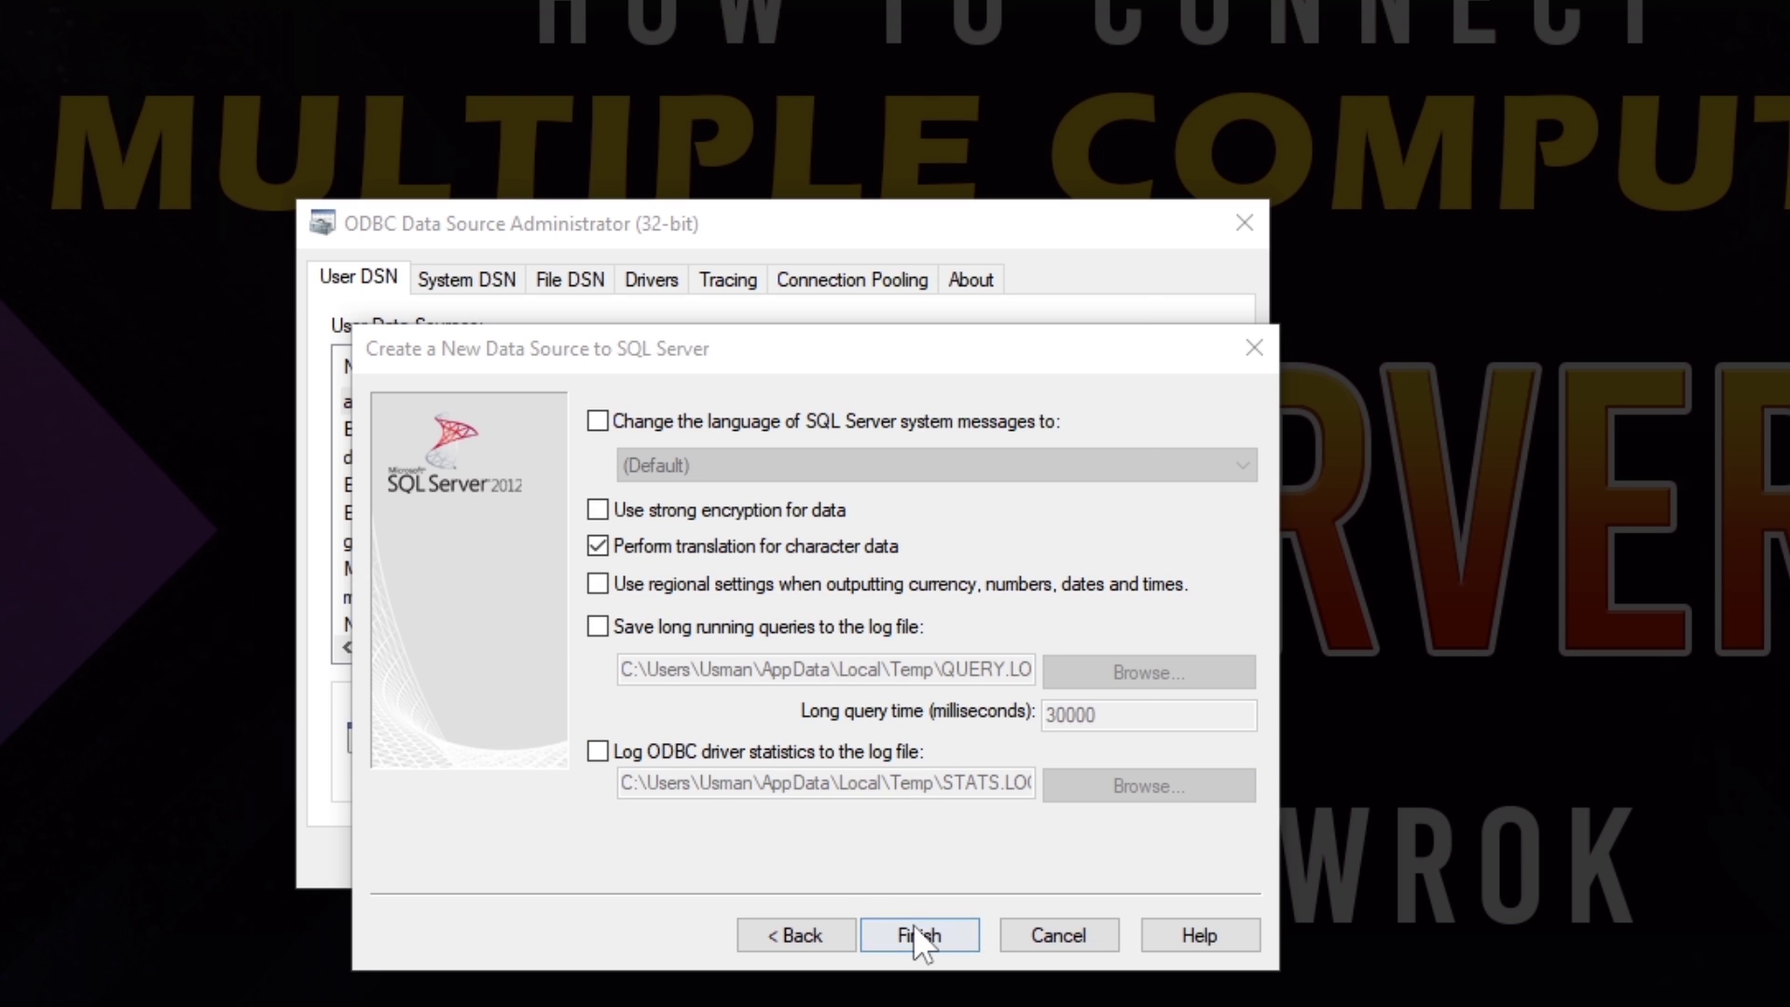
left_click(708, 879)
left_click_drag(579, 604, 943, 598)
left_click(829, 886)
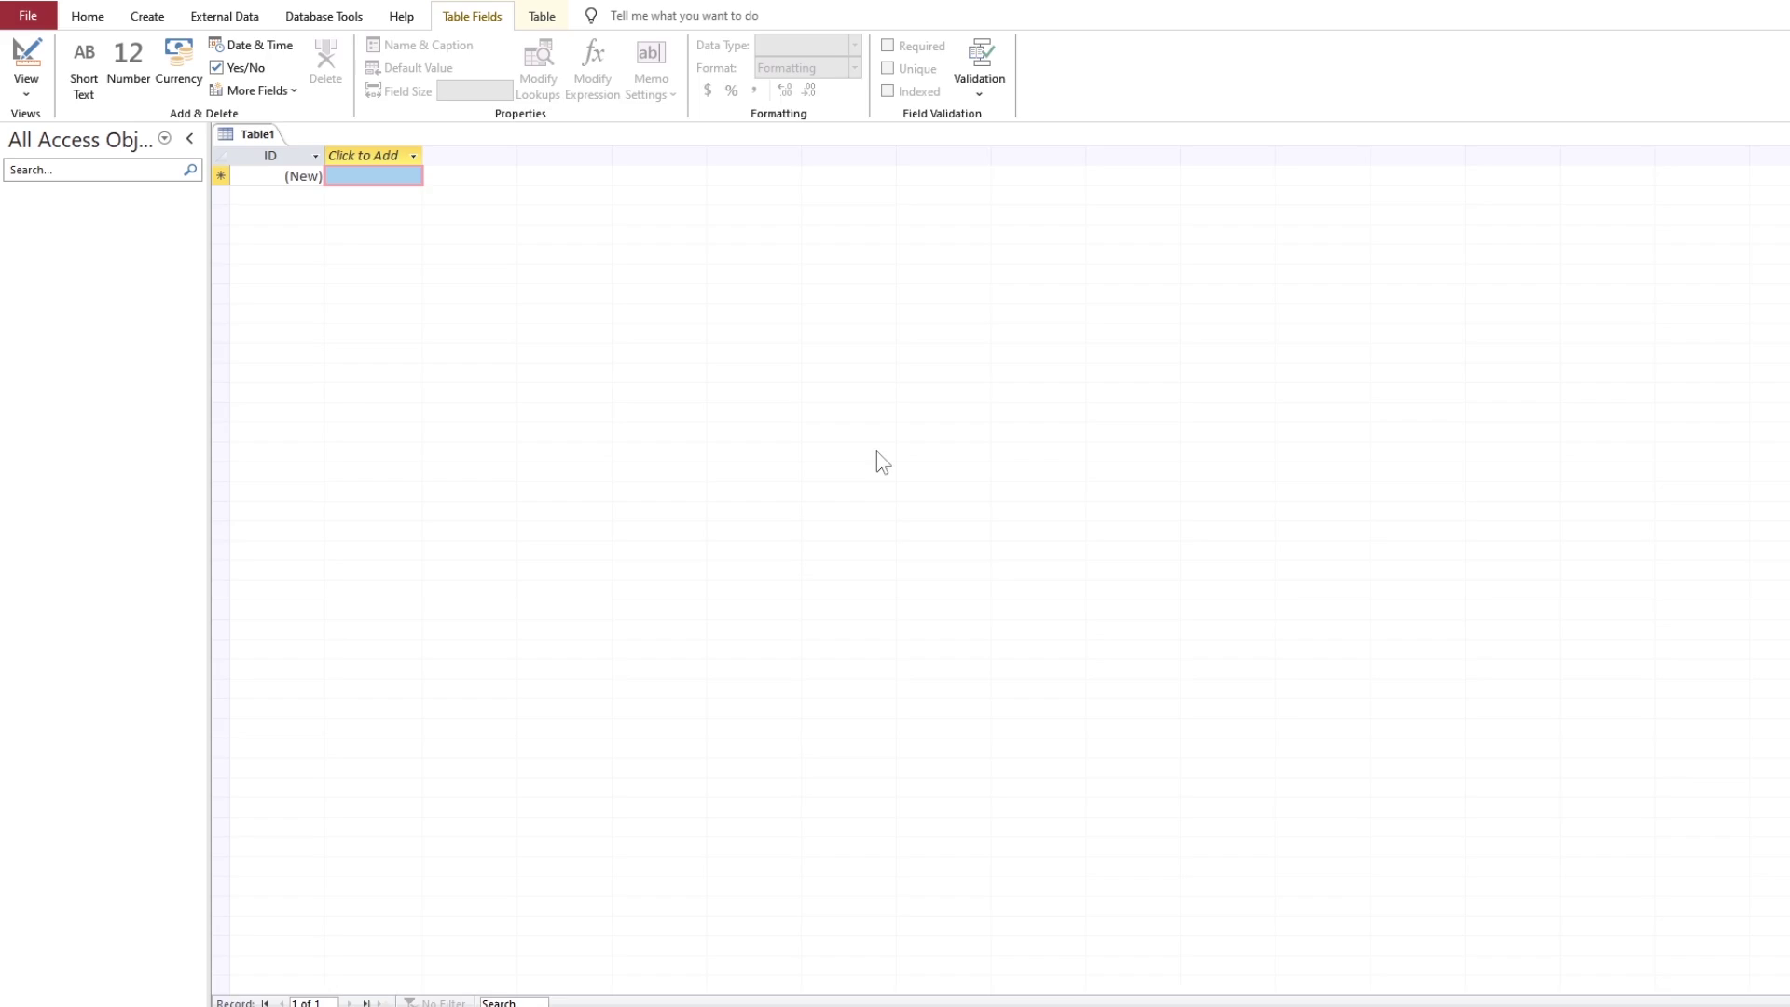
Step: Close the empty Table1 in Microsoft Access
right_click(300, 150)
left_click(355, 193)
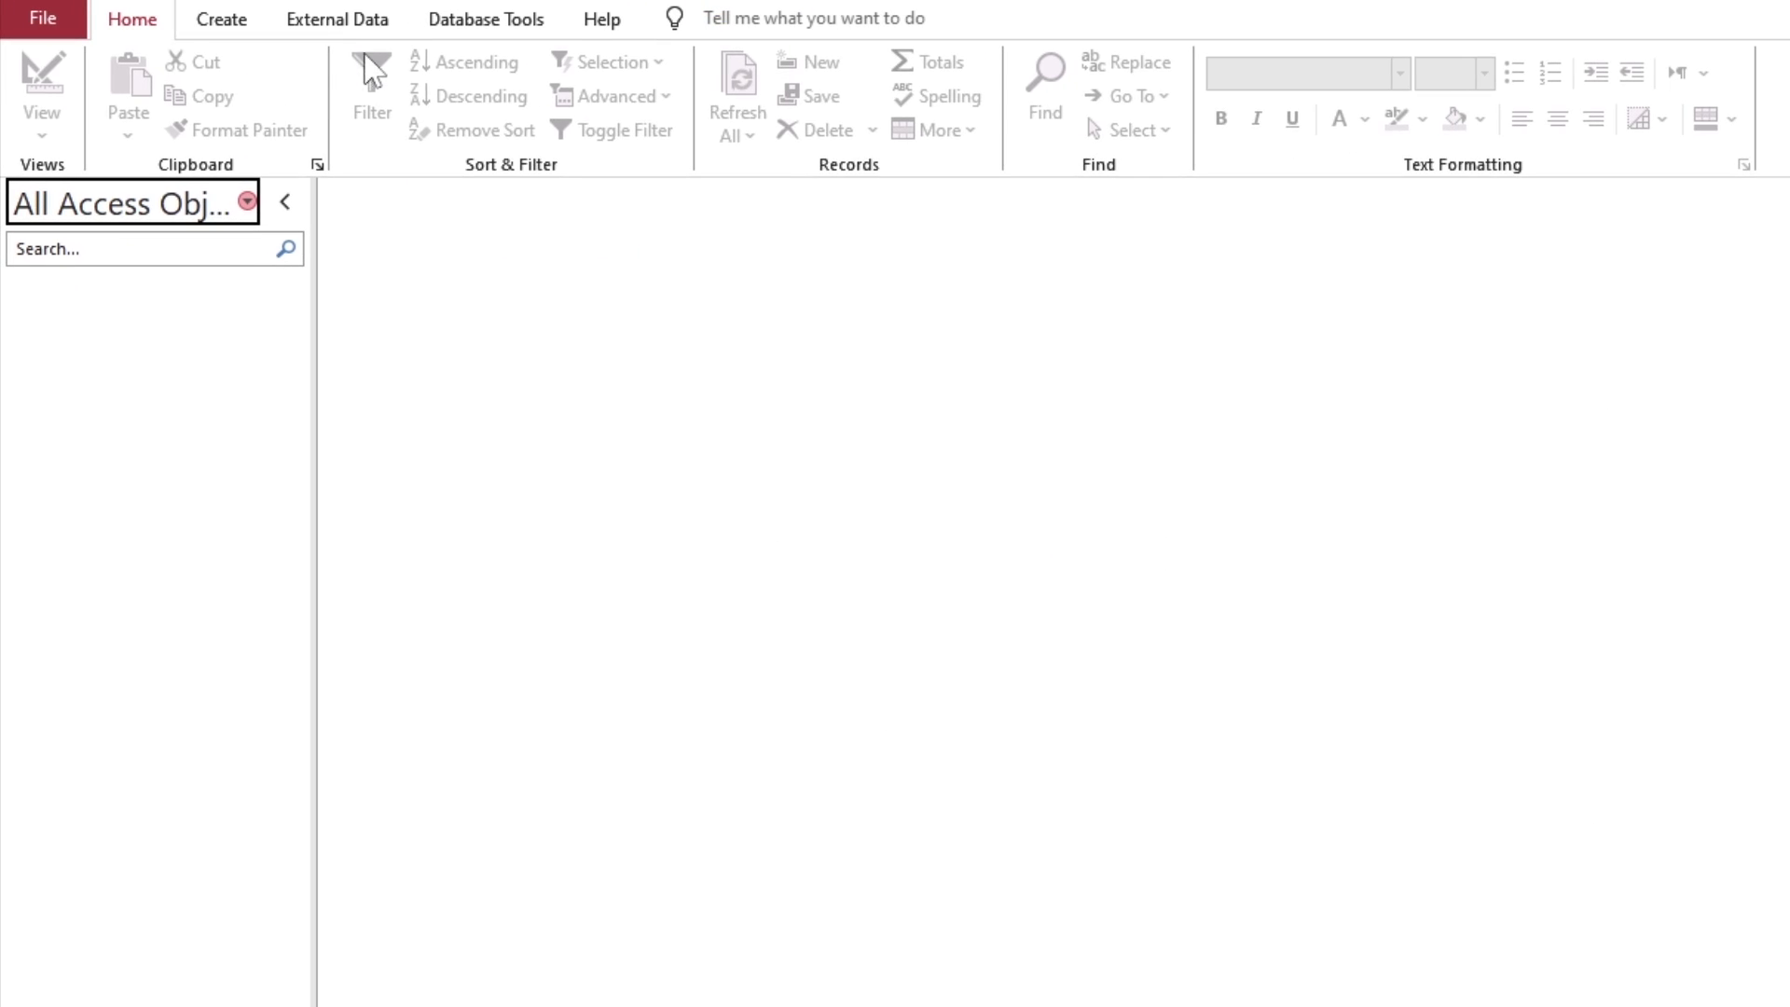
left_click(259, 20)
Step: Start linking to an ODBC database and choose the sql_conn machine data source
left_click(48, 126)
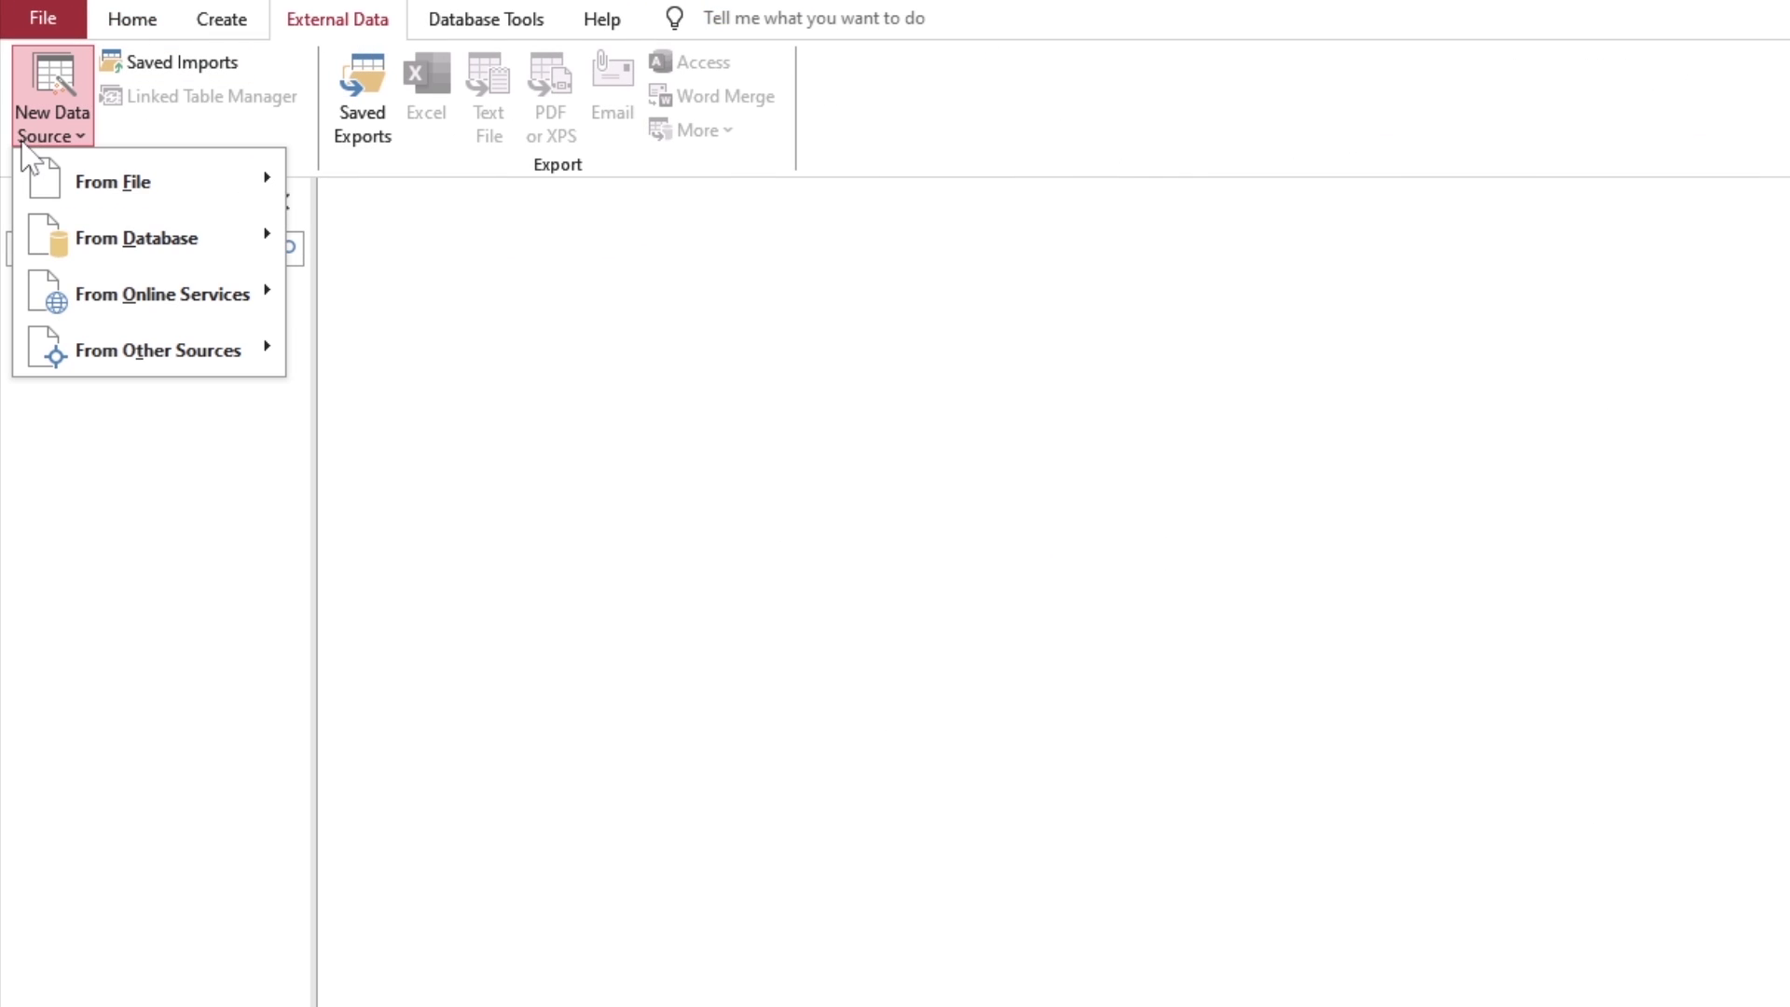
mouse_move(188, 372)
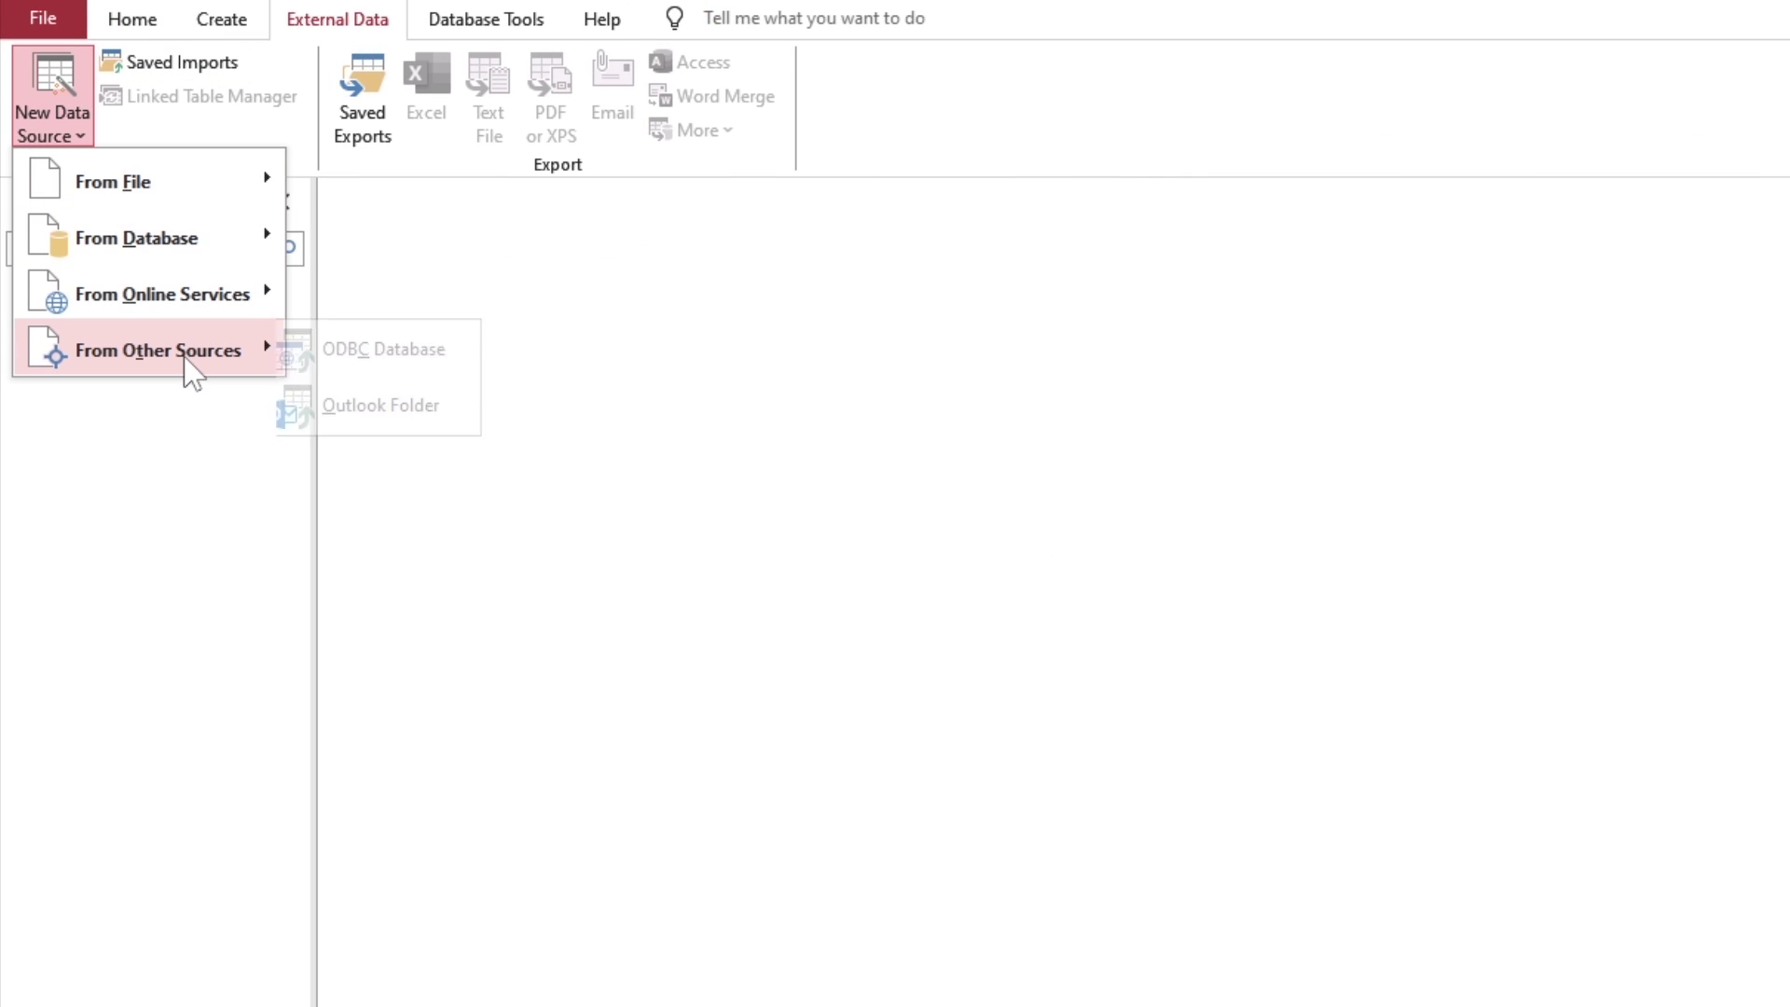
left_click(466, 359)
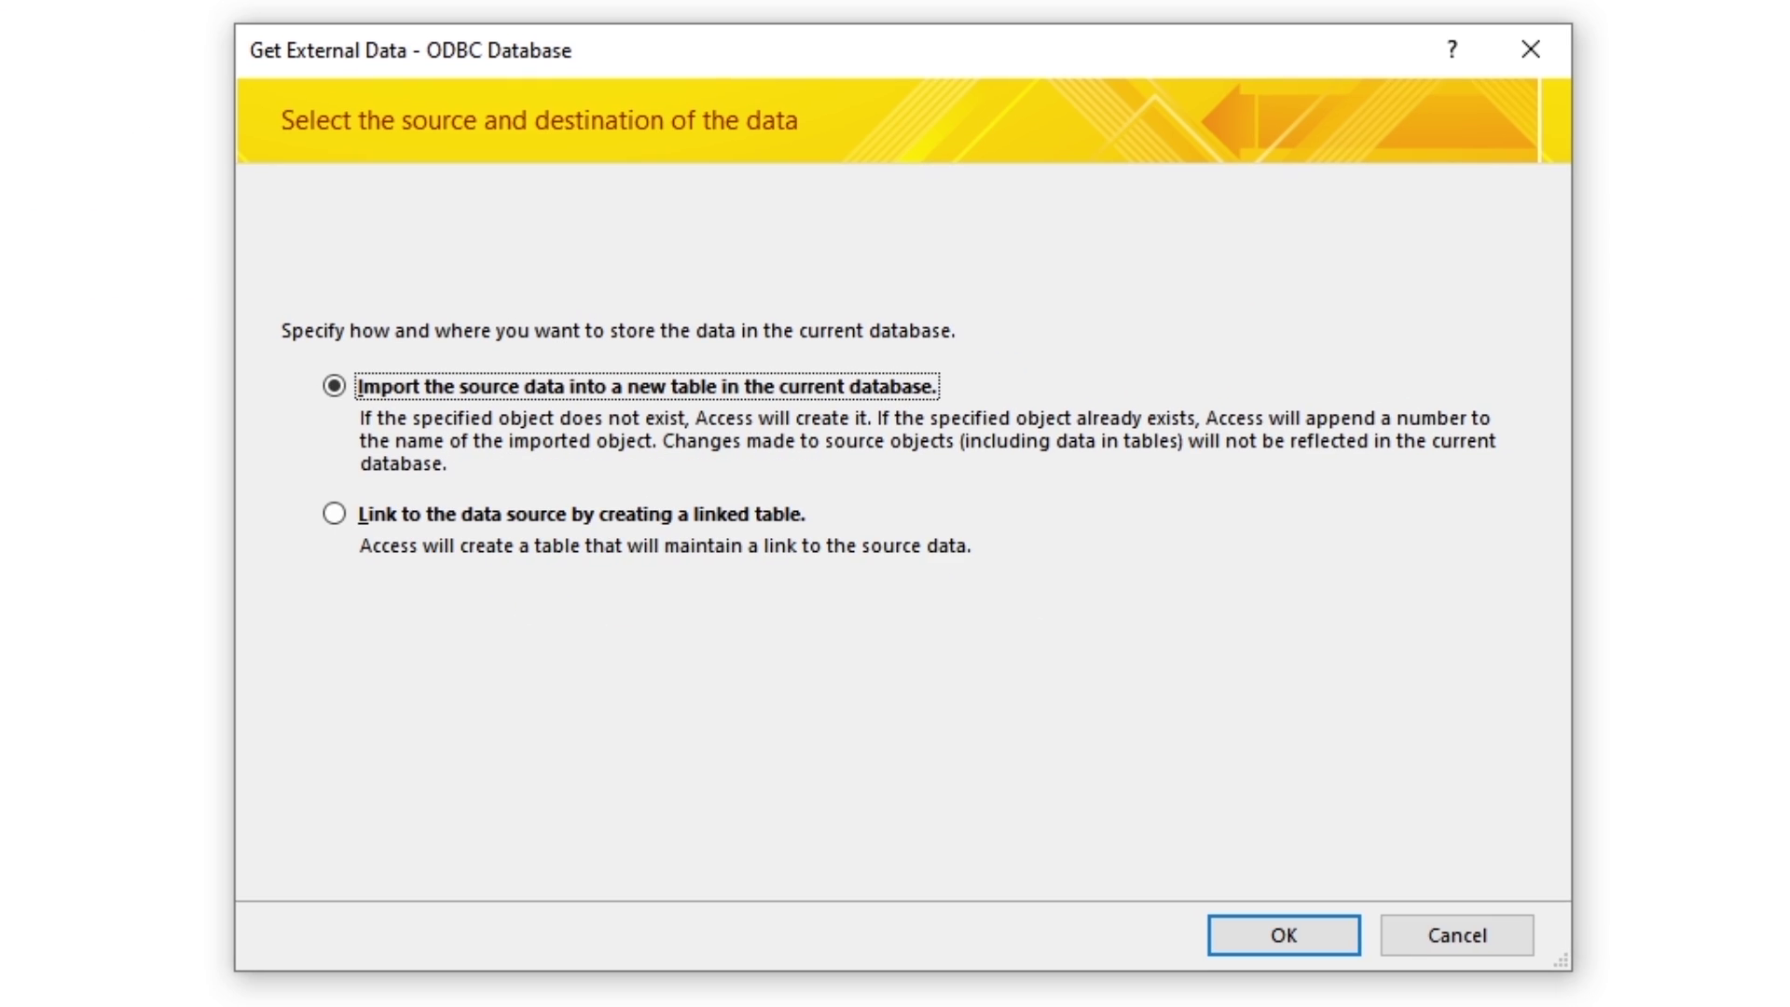
left_click(333, 514)
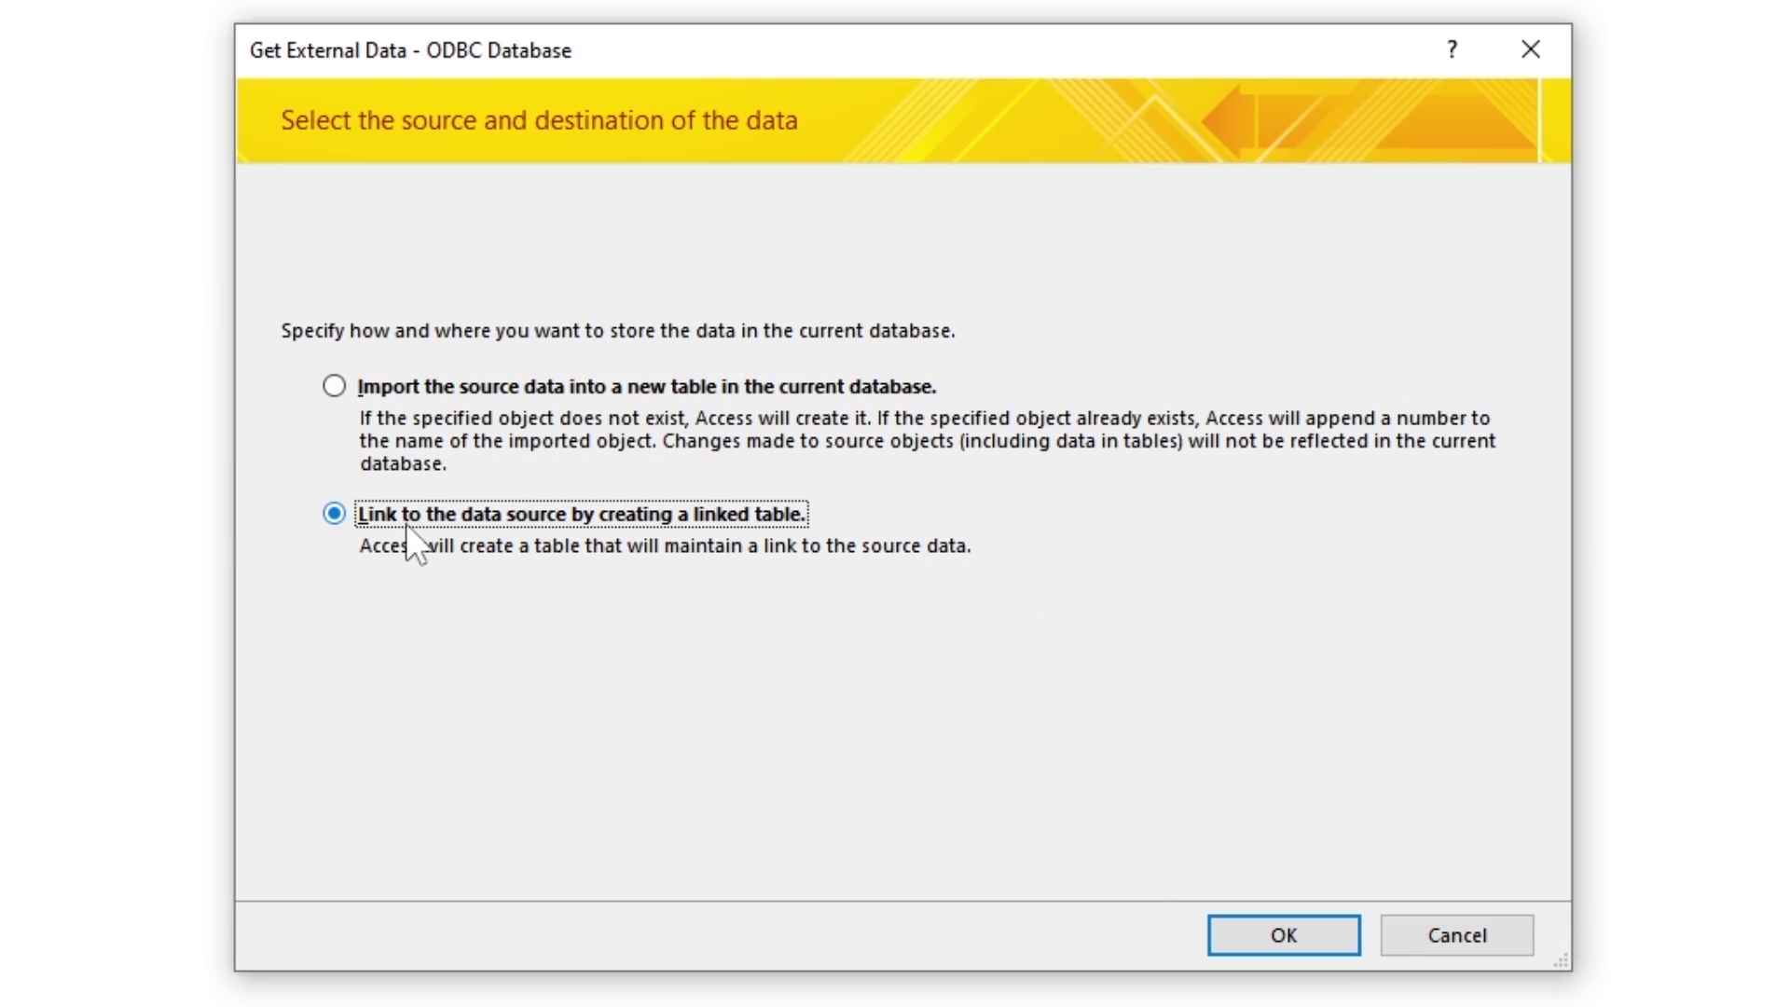
left_click(1296, 937)
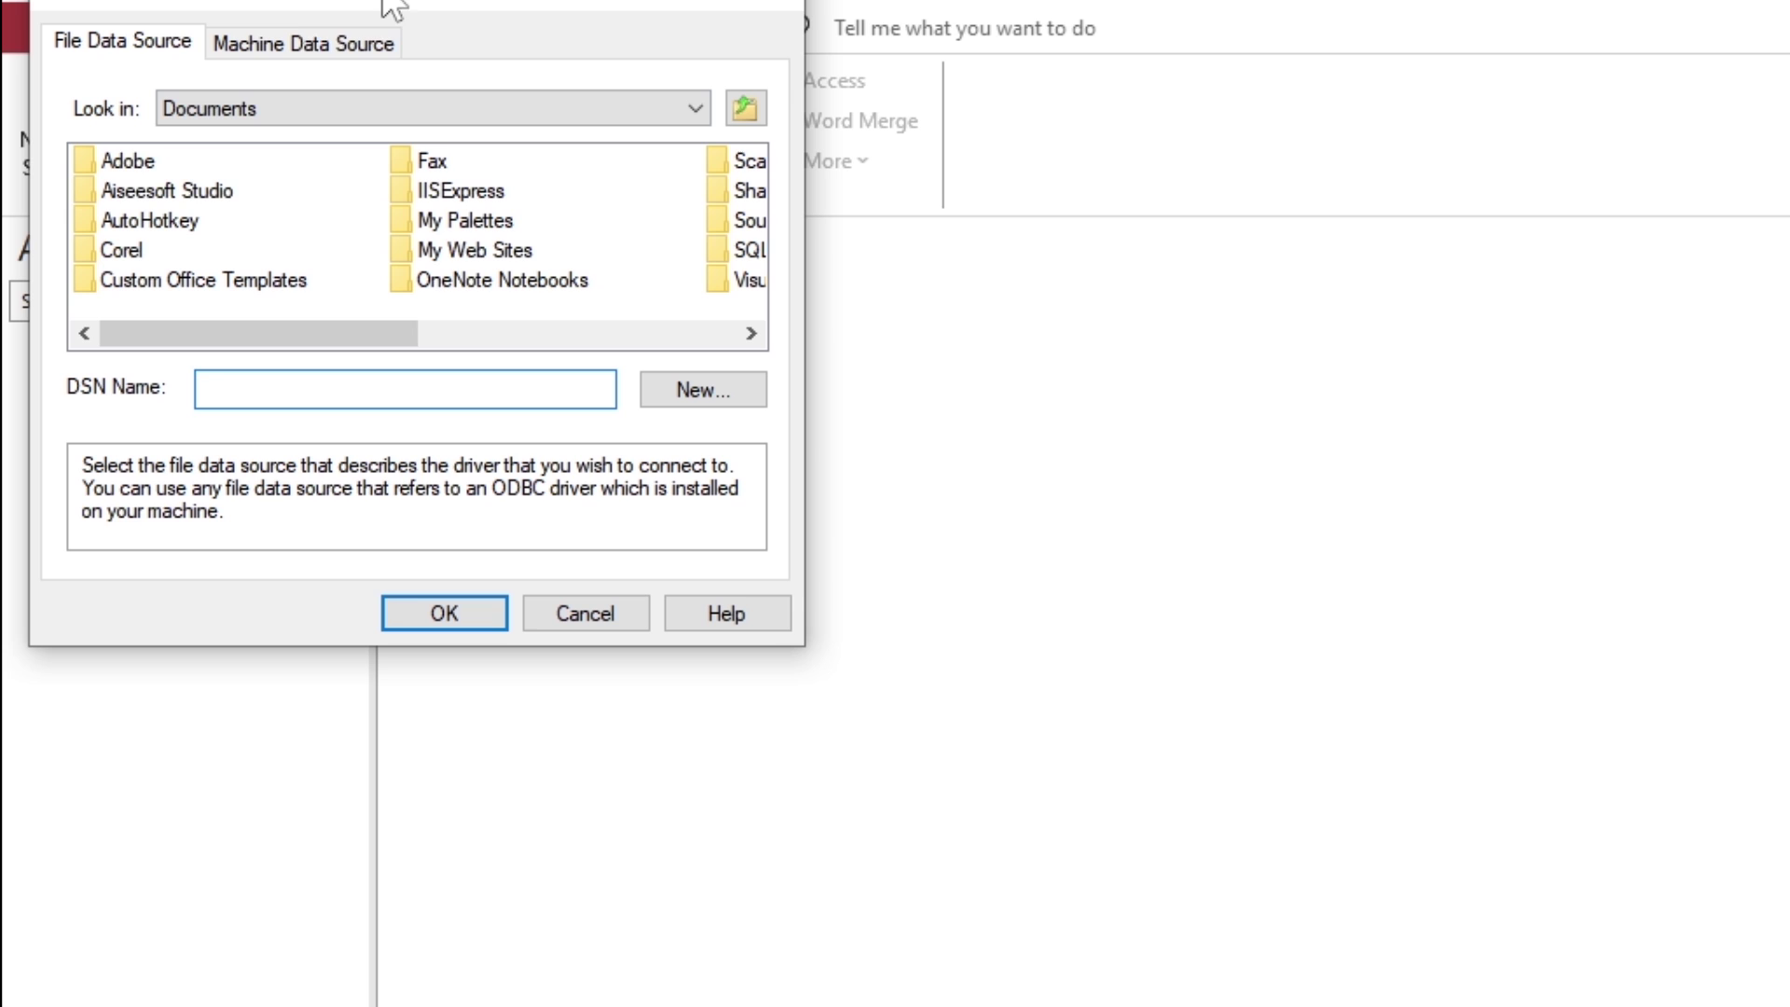
left_click(308, 42)
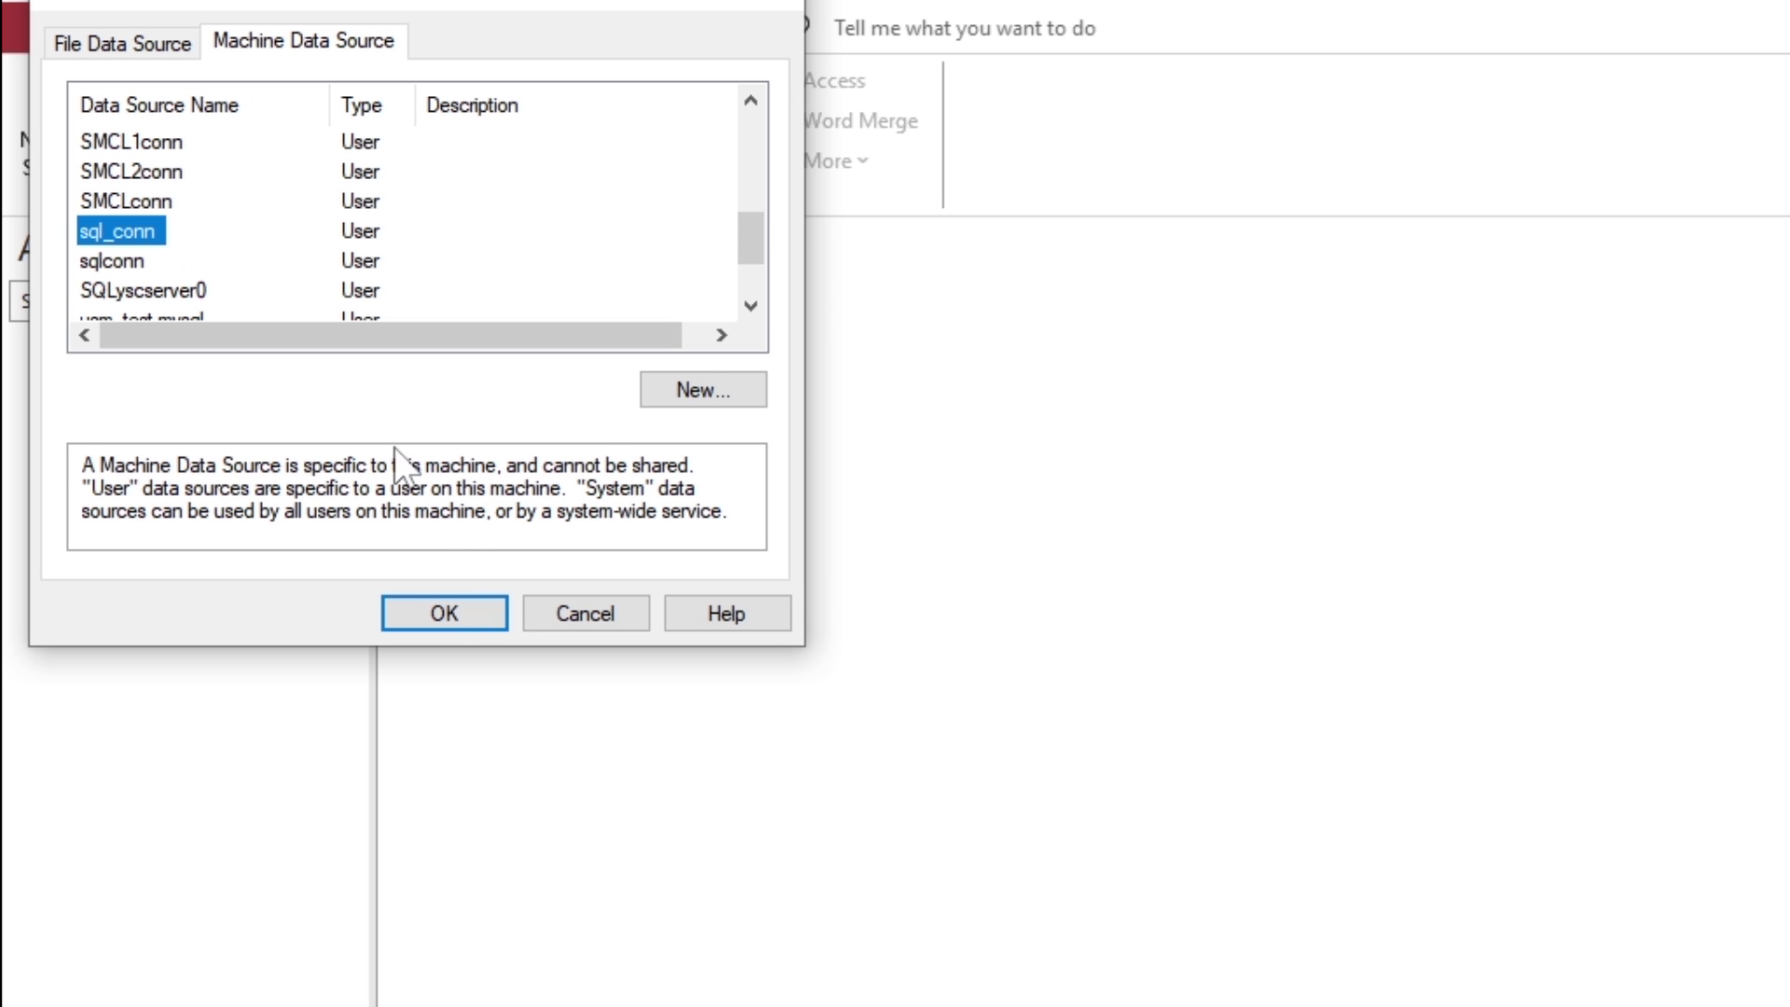
left_click(457, 617)
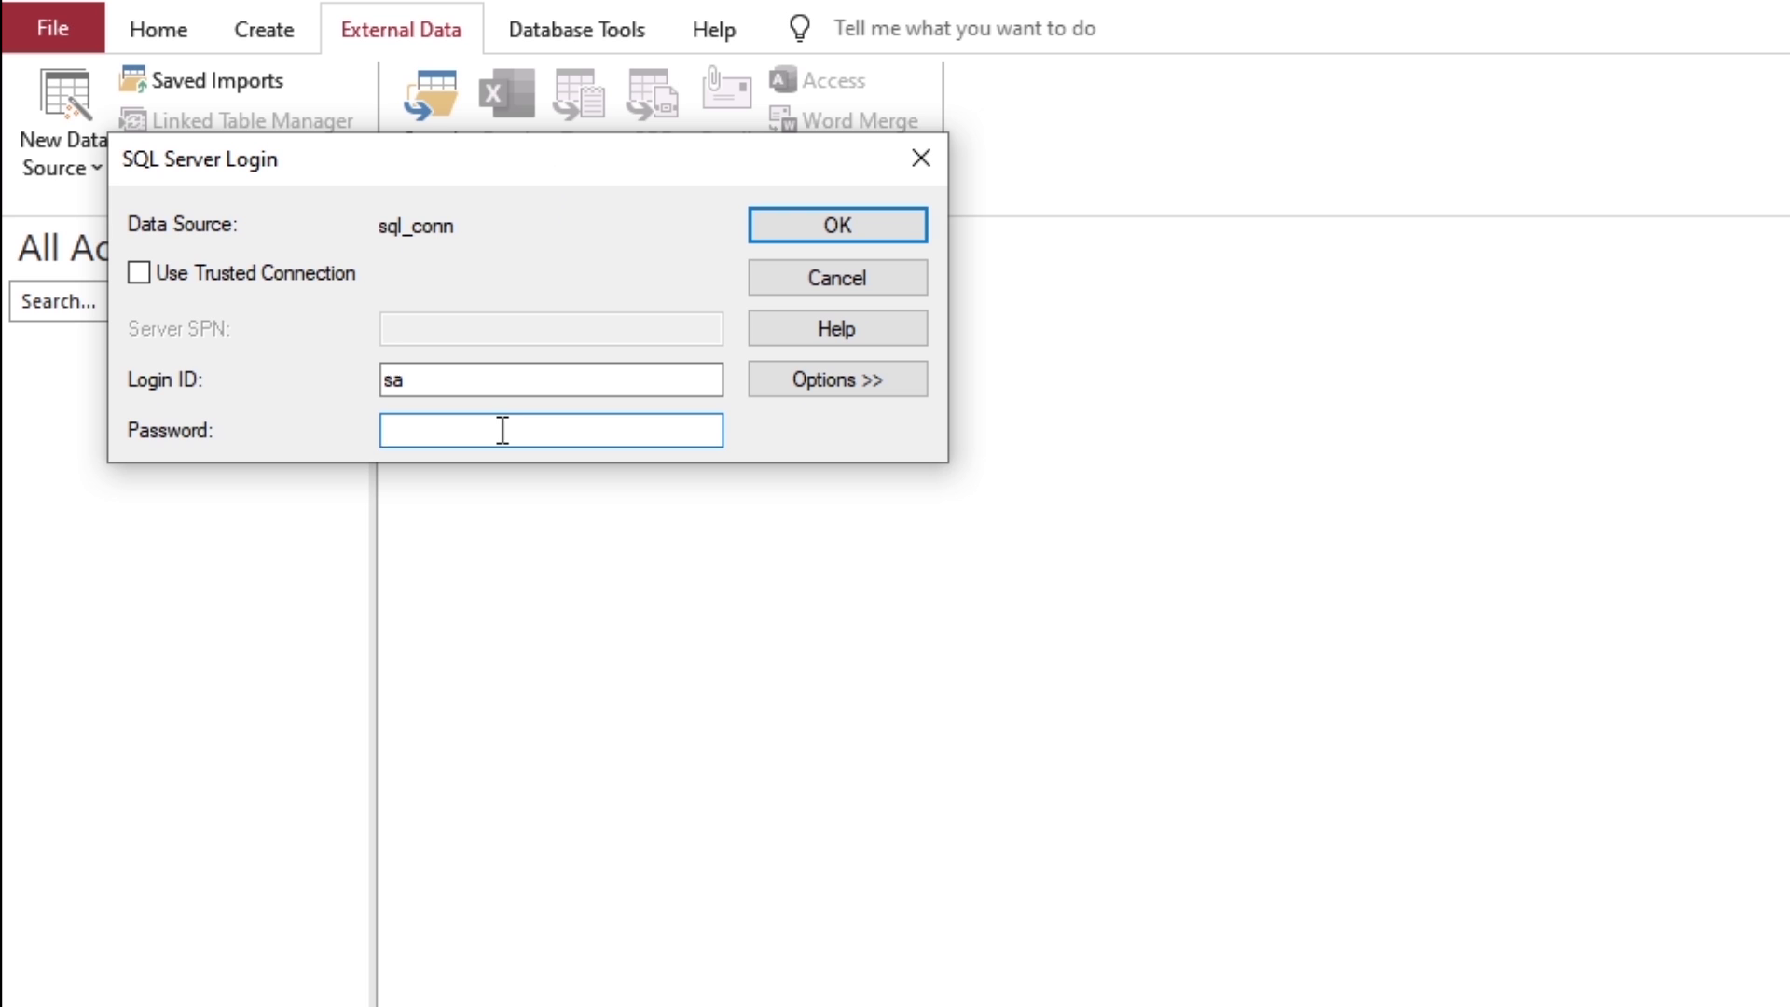
Step: Log in to SQL Server and link dbo.testTable with its password saved
type("•••")
left_click(888, 231)
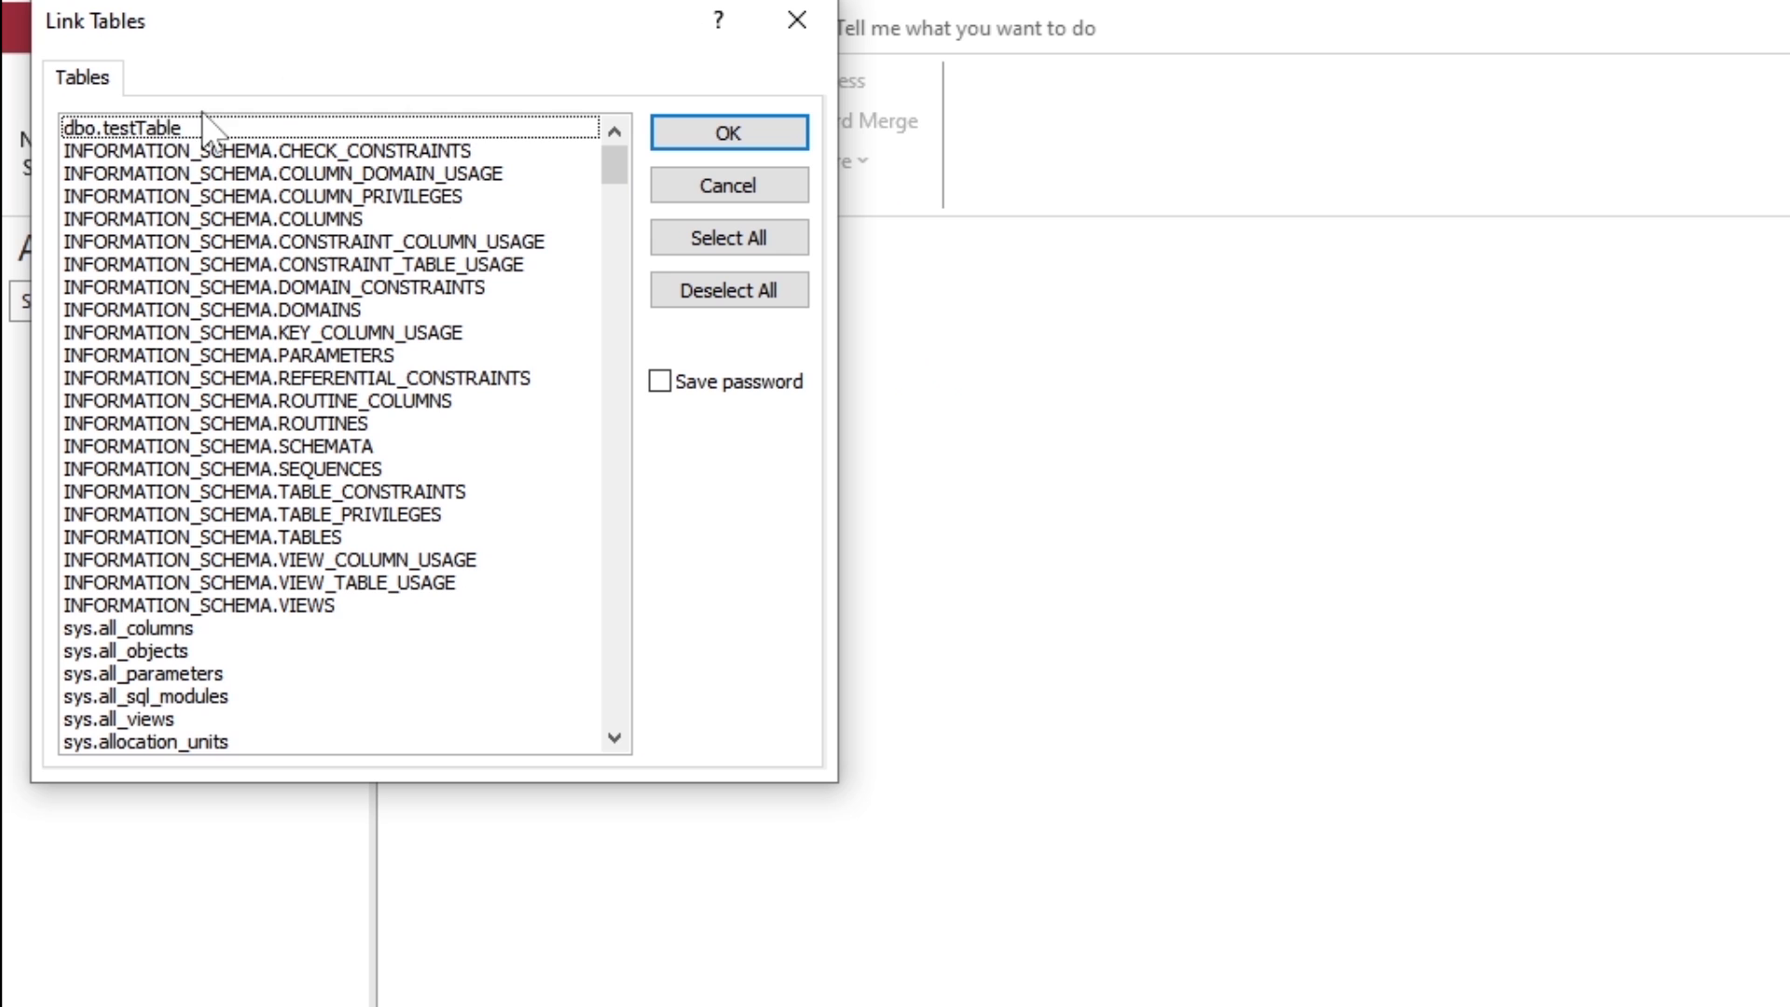
left_click(136, 131)
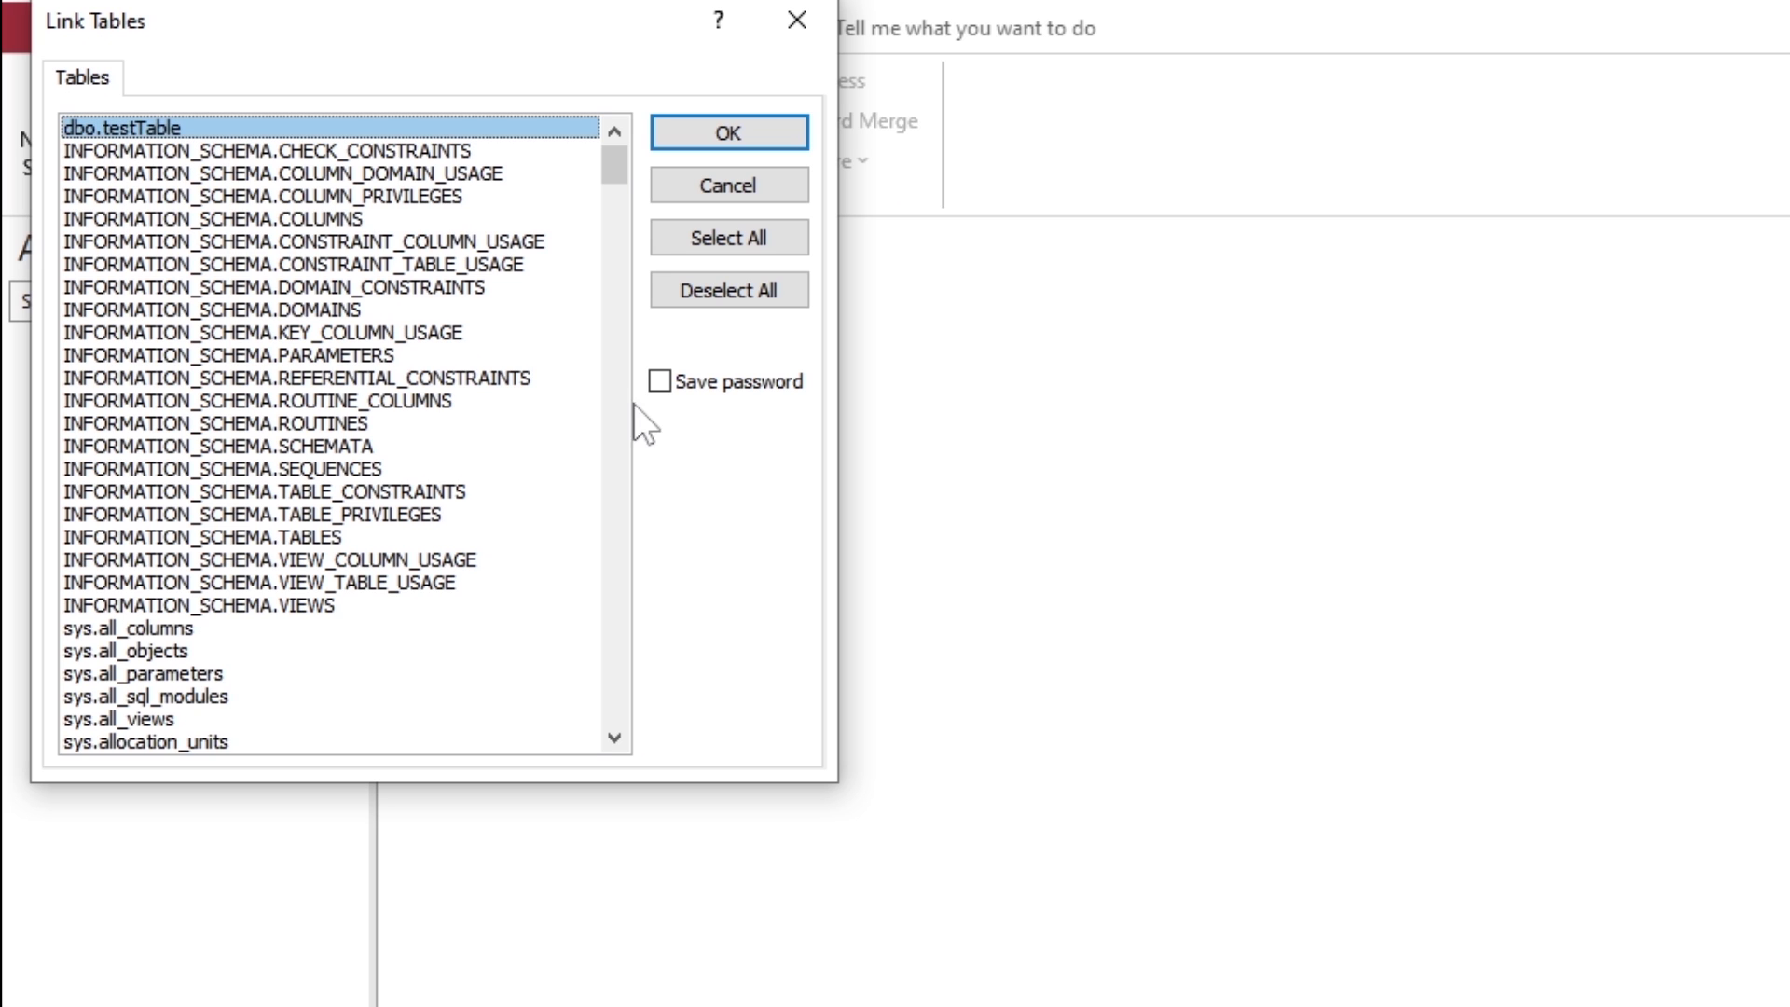
left_click(660, 382)
left_click(732, 132)
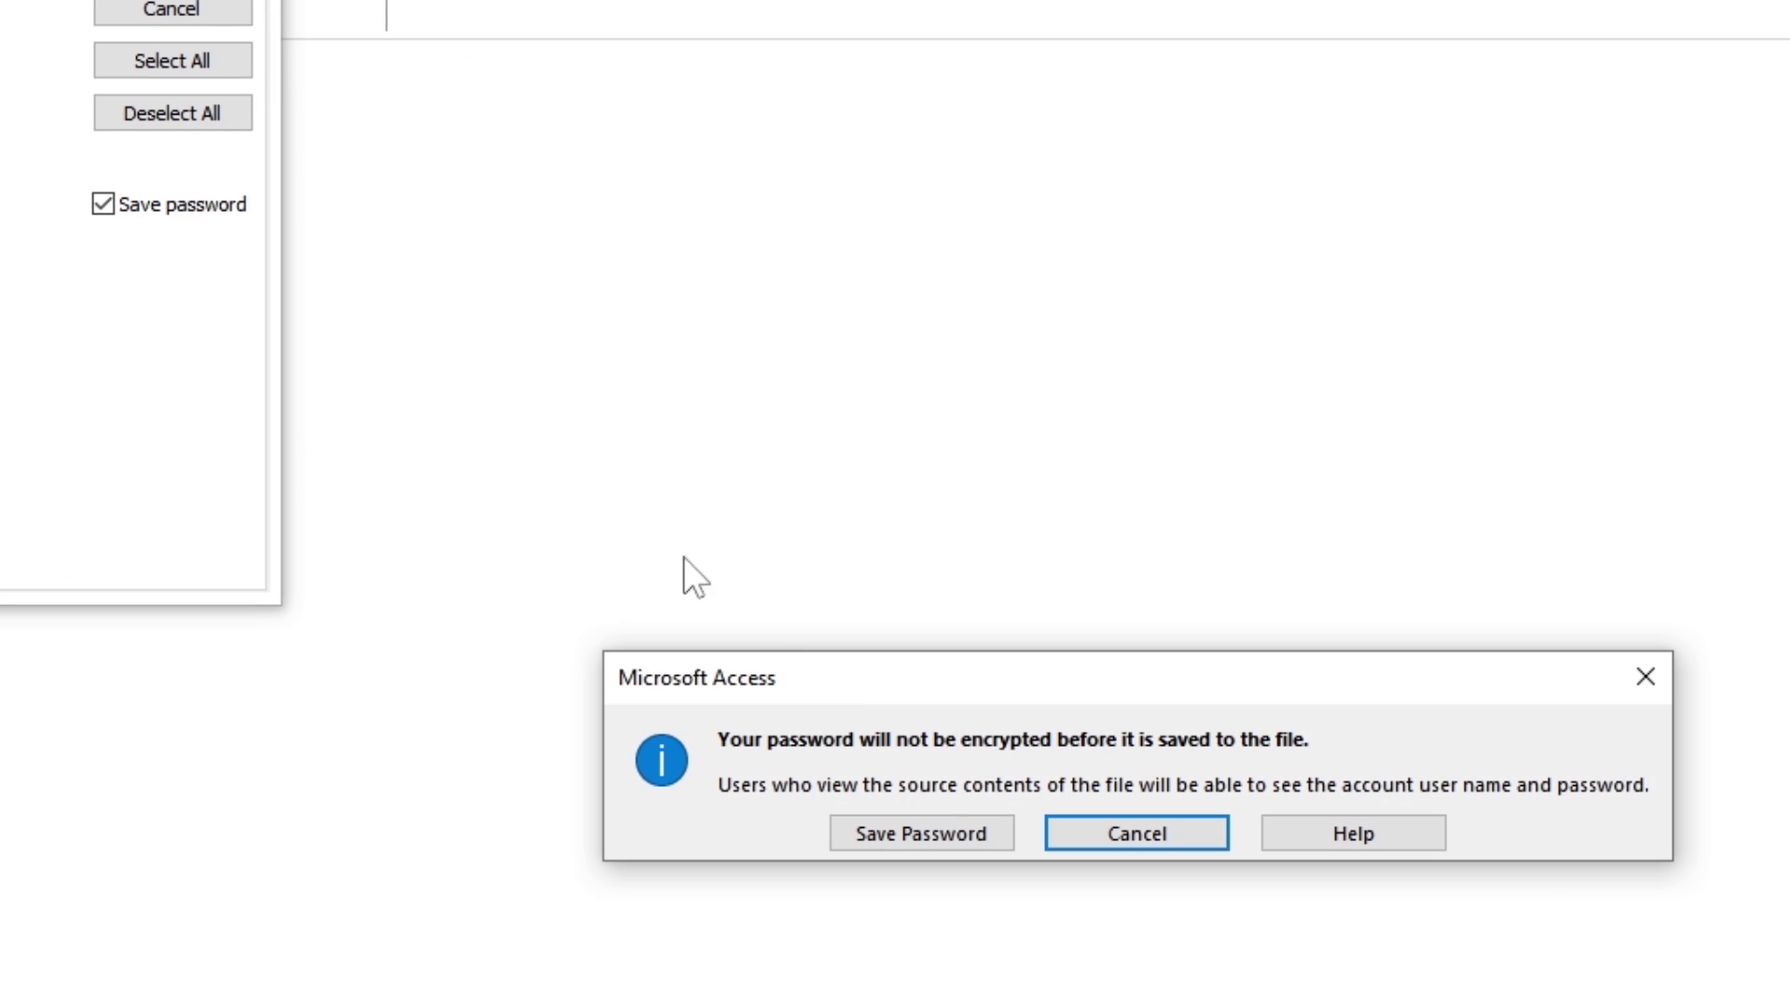
left_click(1356, 963)
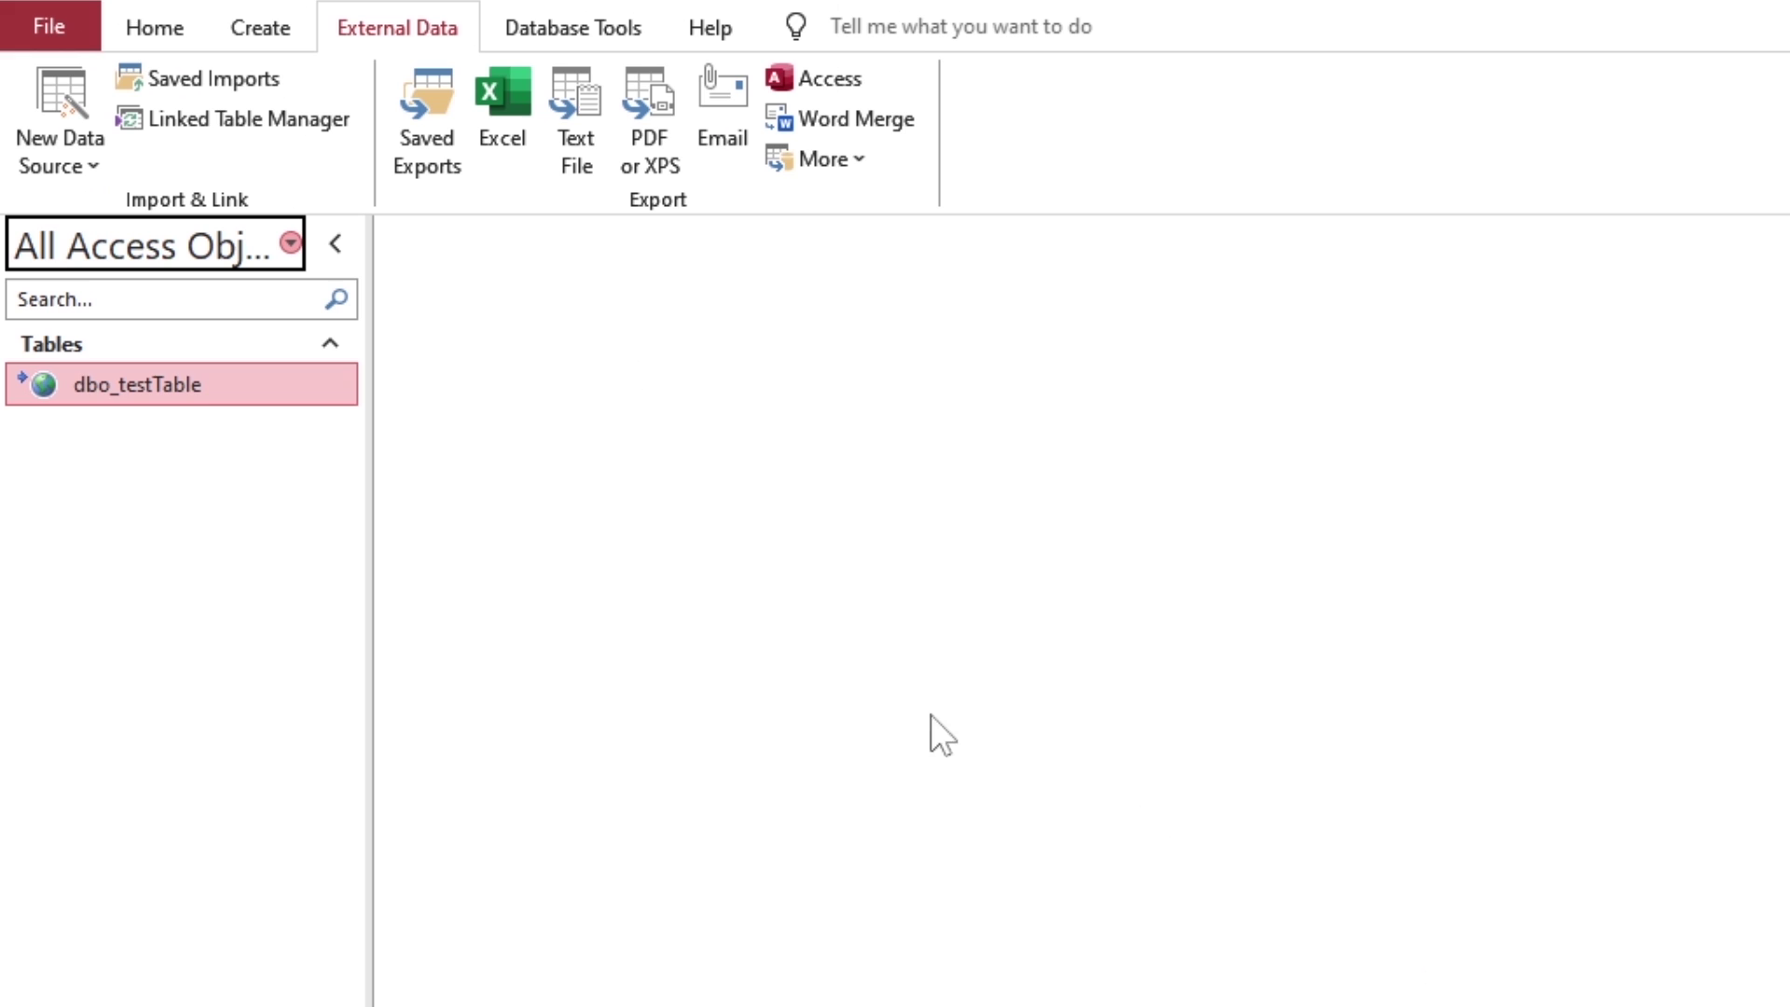
Step: Open the linked dbo_testTable datasheet and step through Jack's record fields
double_click(198, 387)
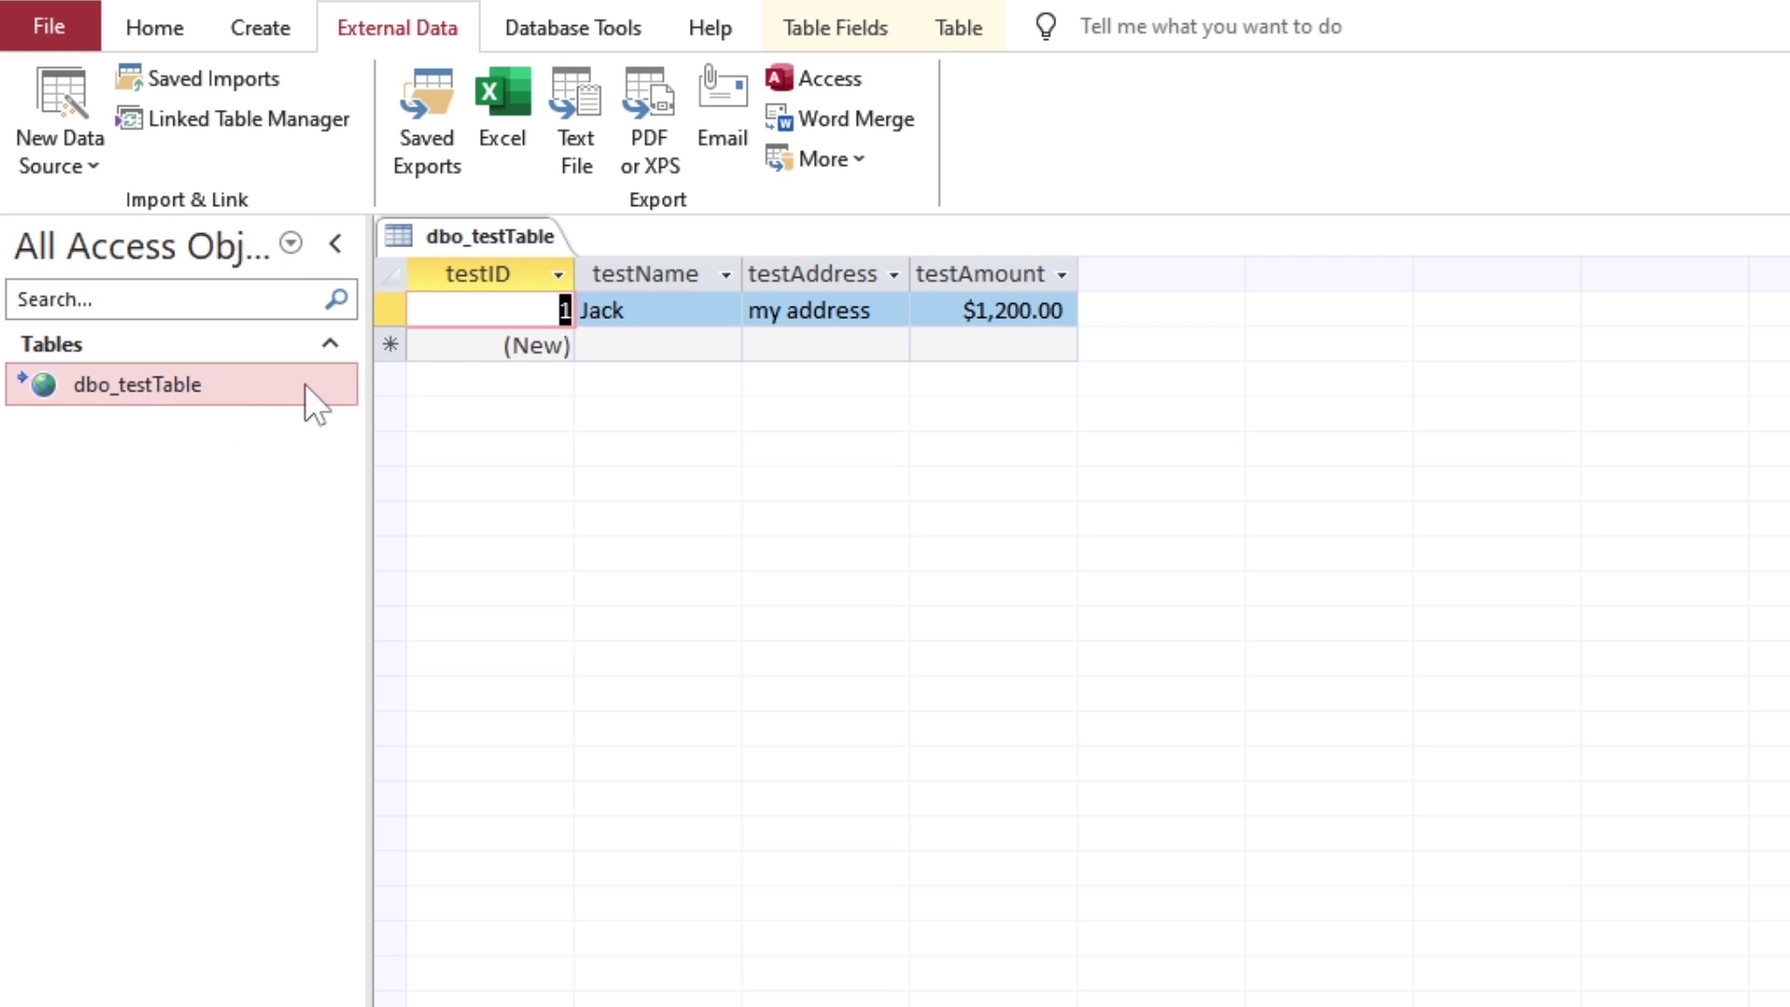
double_click(671, 307)
key("Tab")
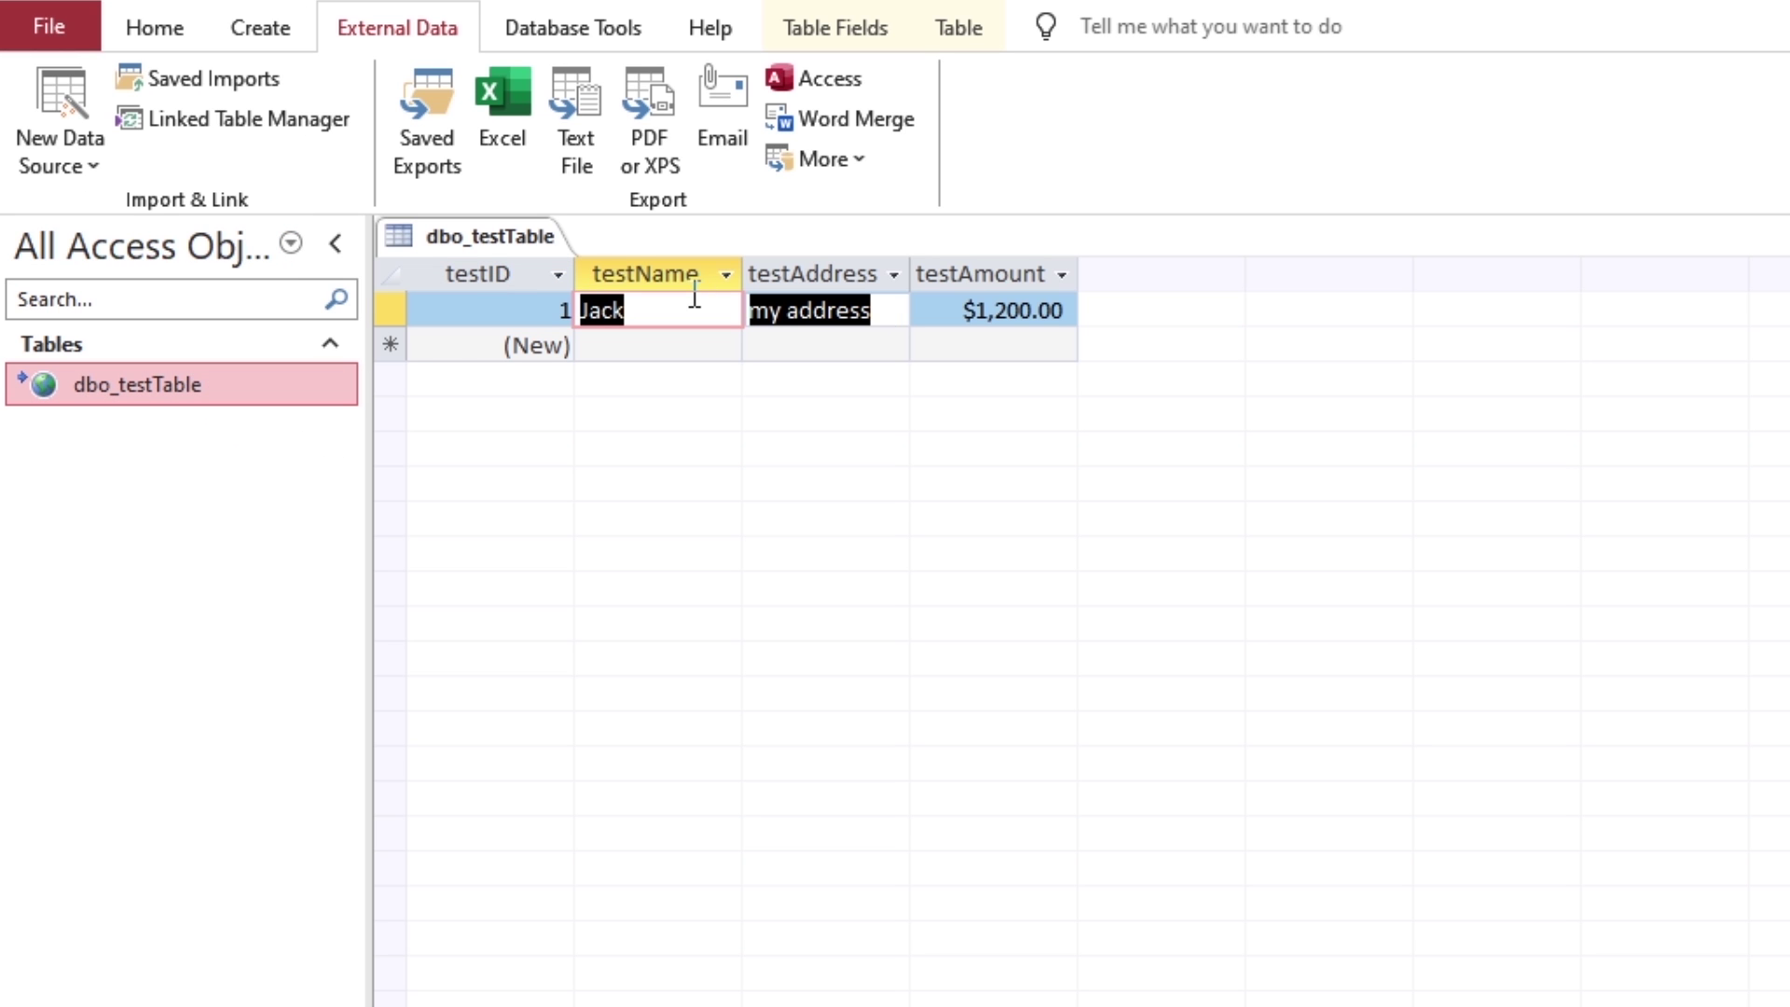
key("Tab")
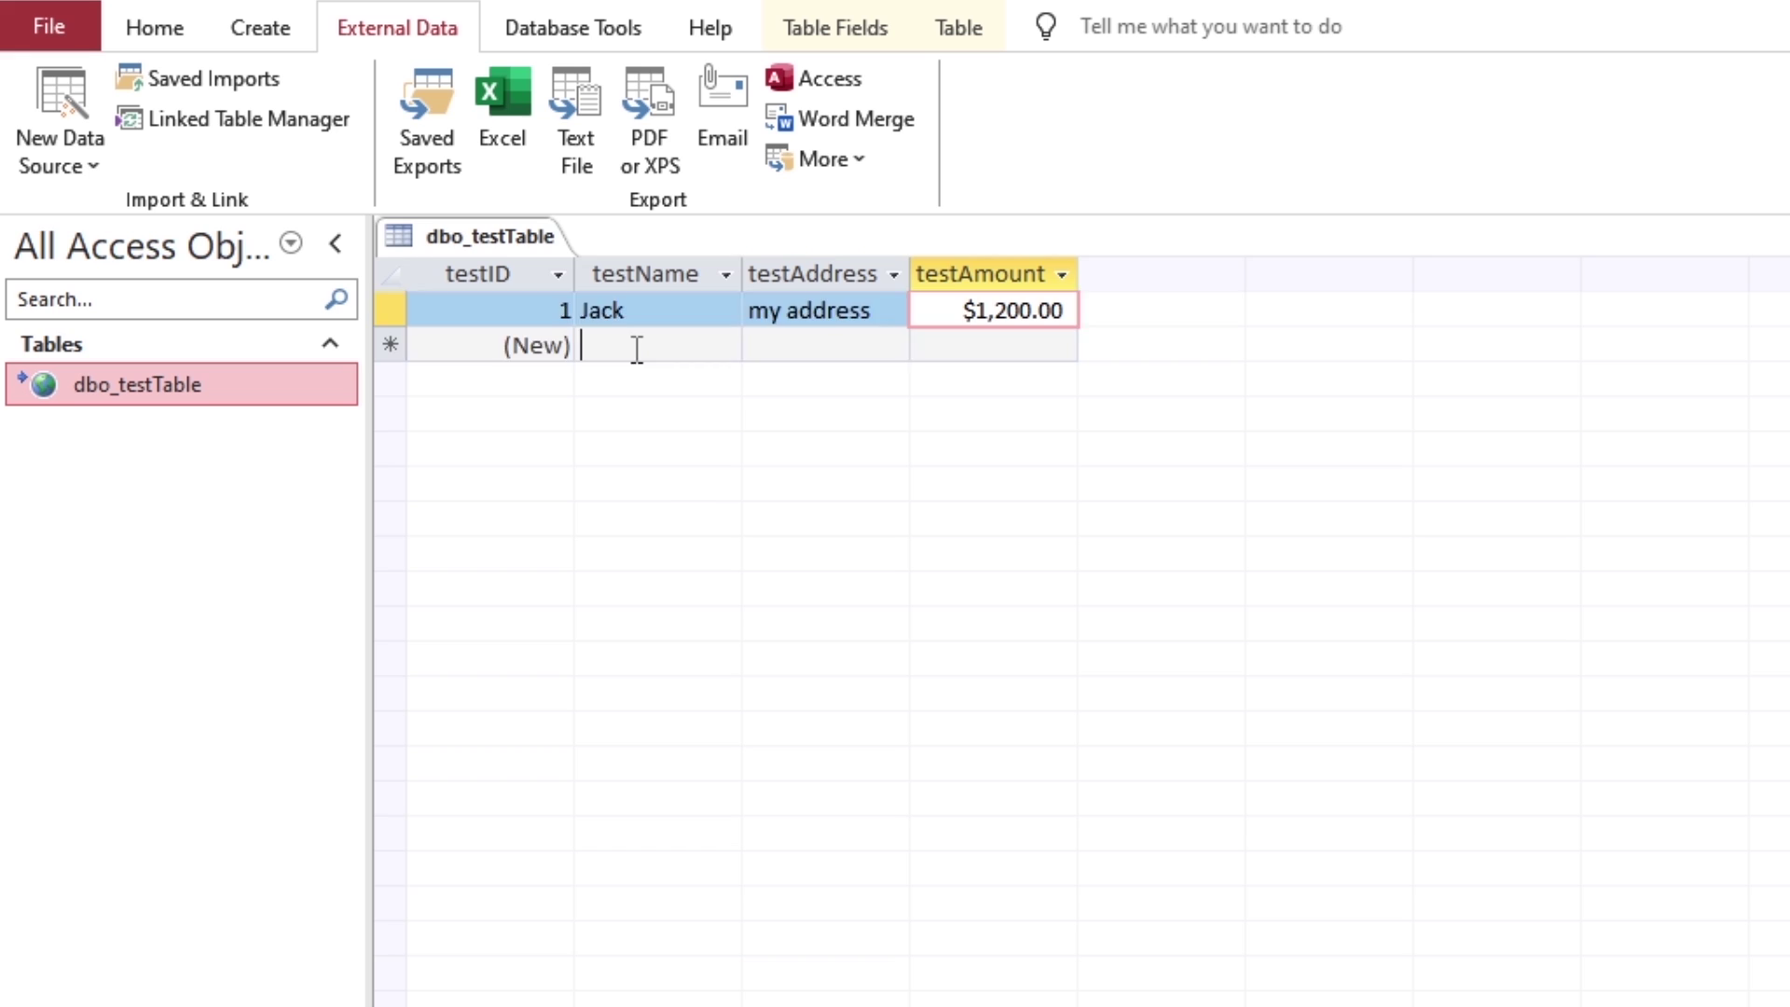
Step: Add a new record with name Adam, address 'next address', and amount 400
left_click(635, 348)
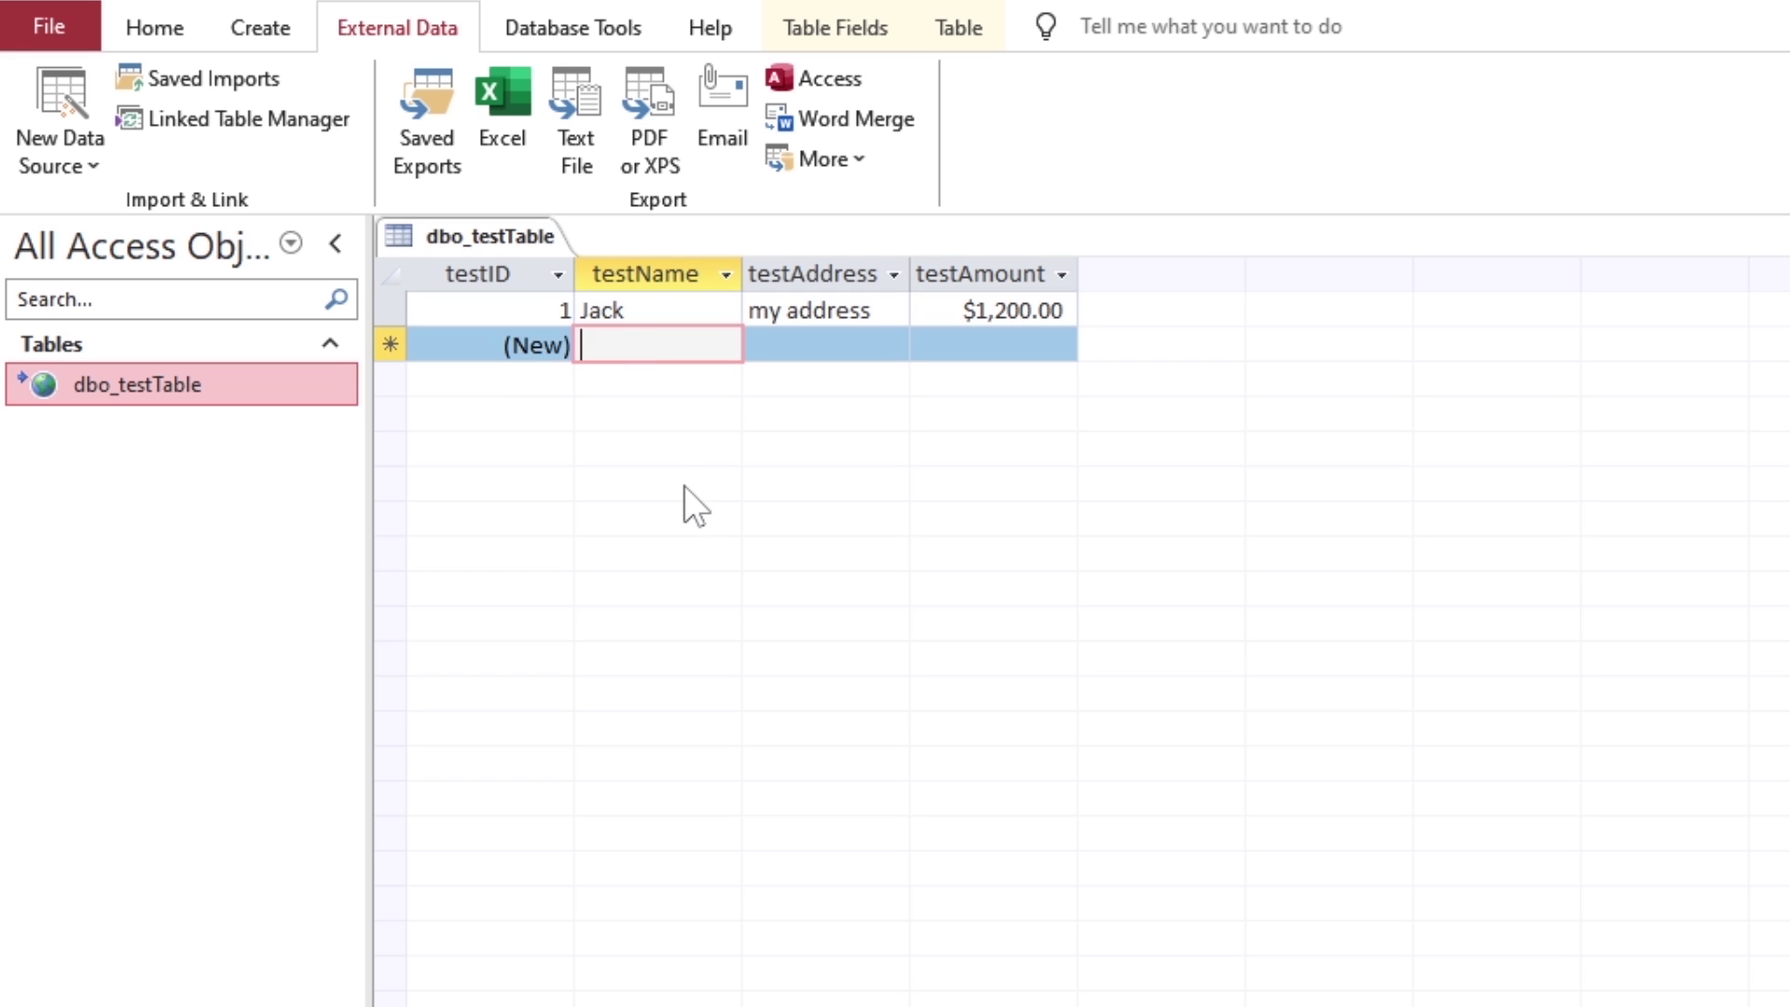
type("Adam")
key("Tab")
type("n")
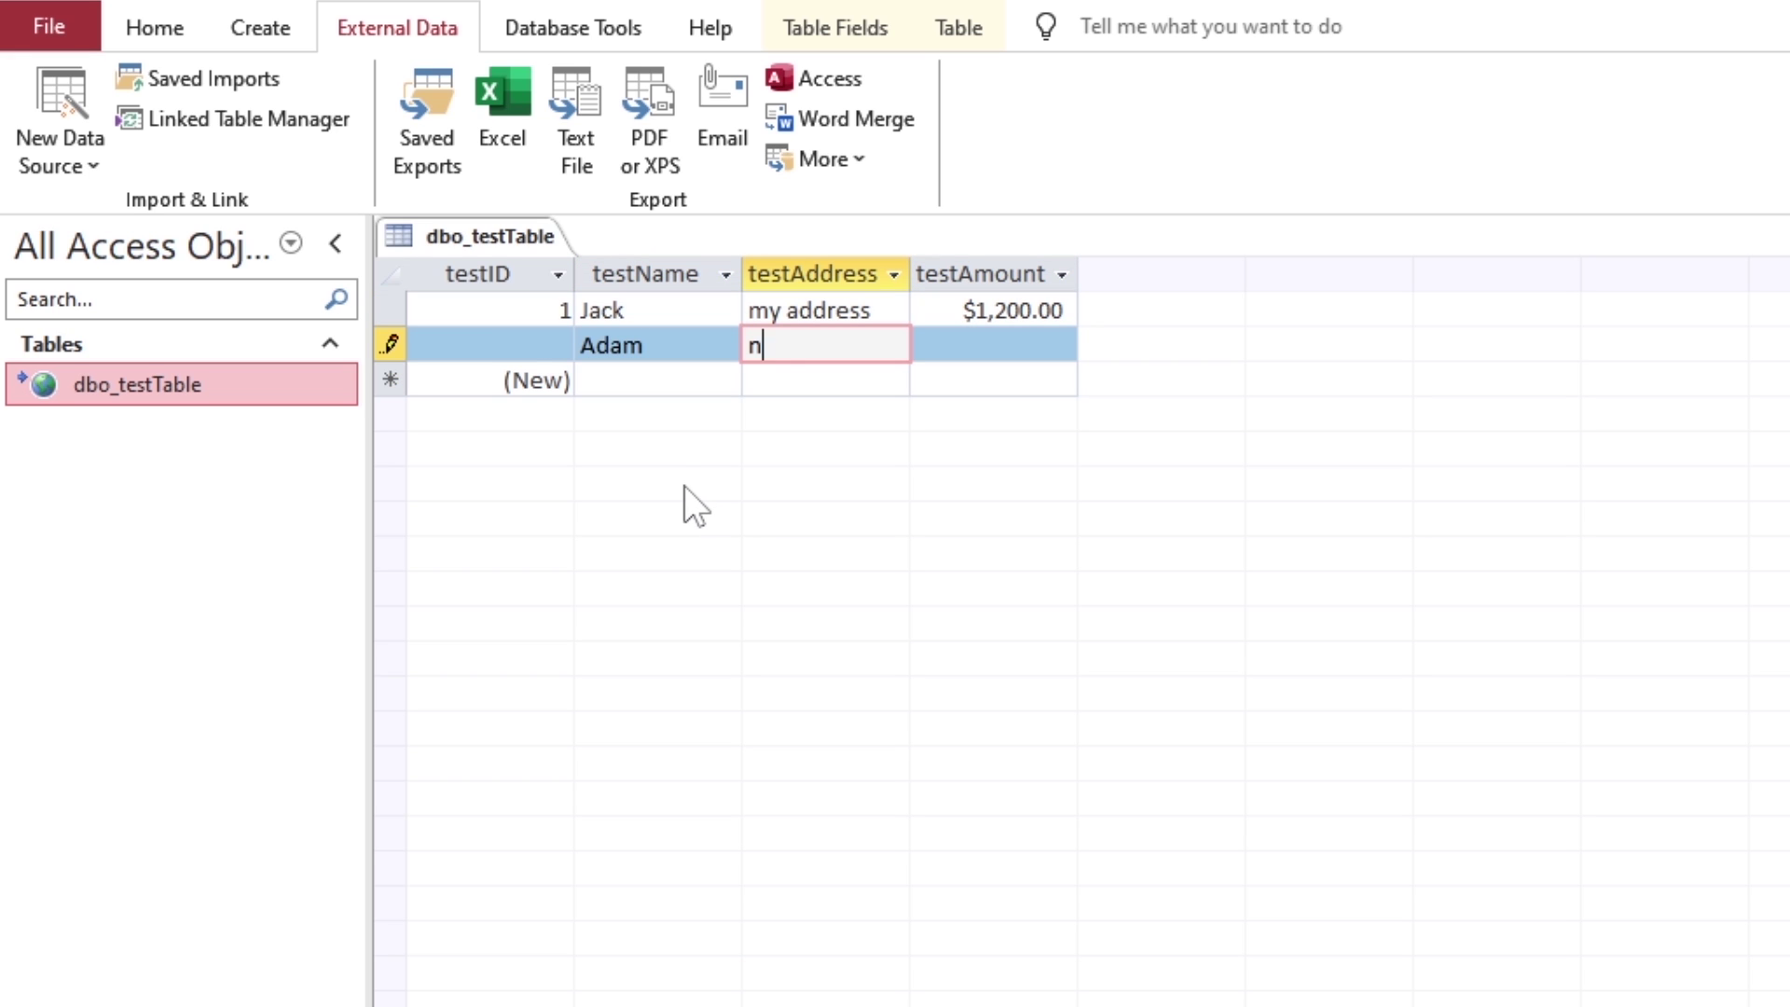
type("ext address")
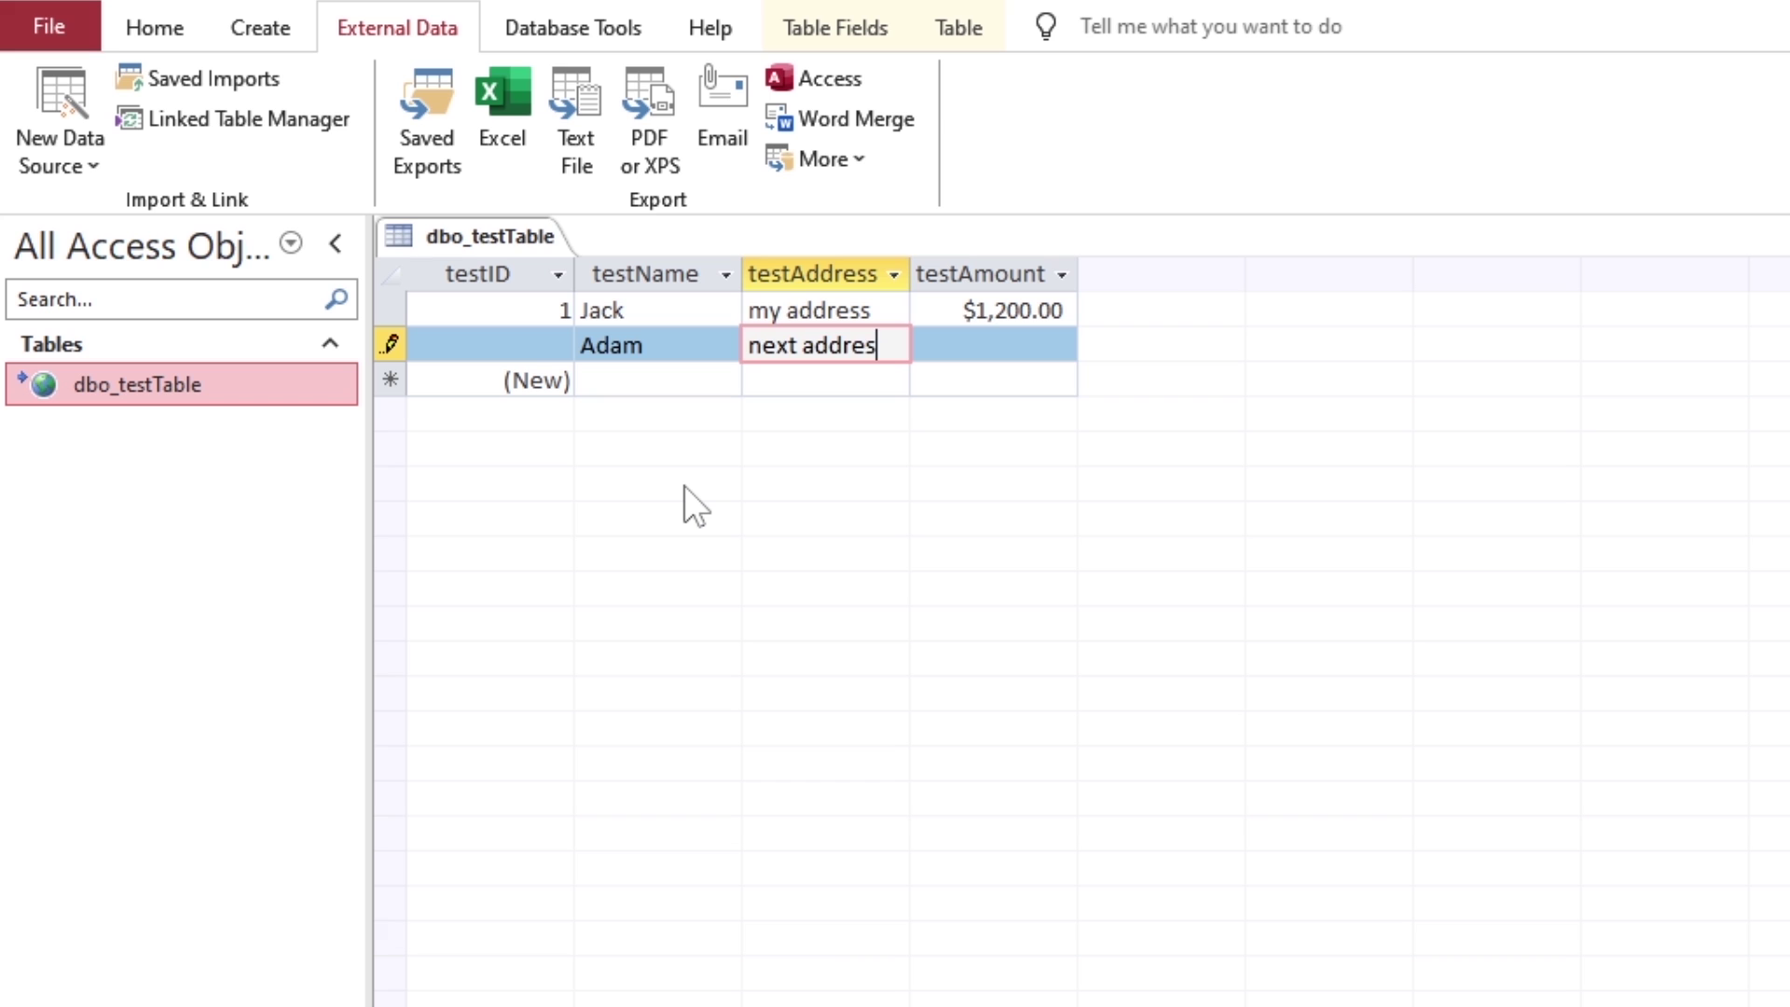
key("Tab")
type("400")
key("Tab")
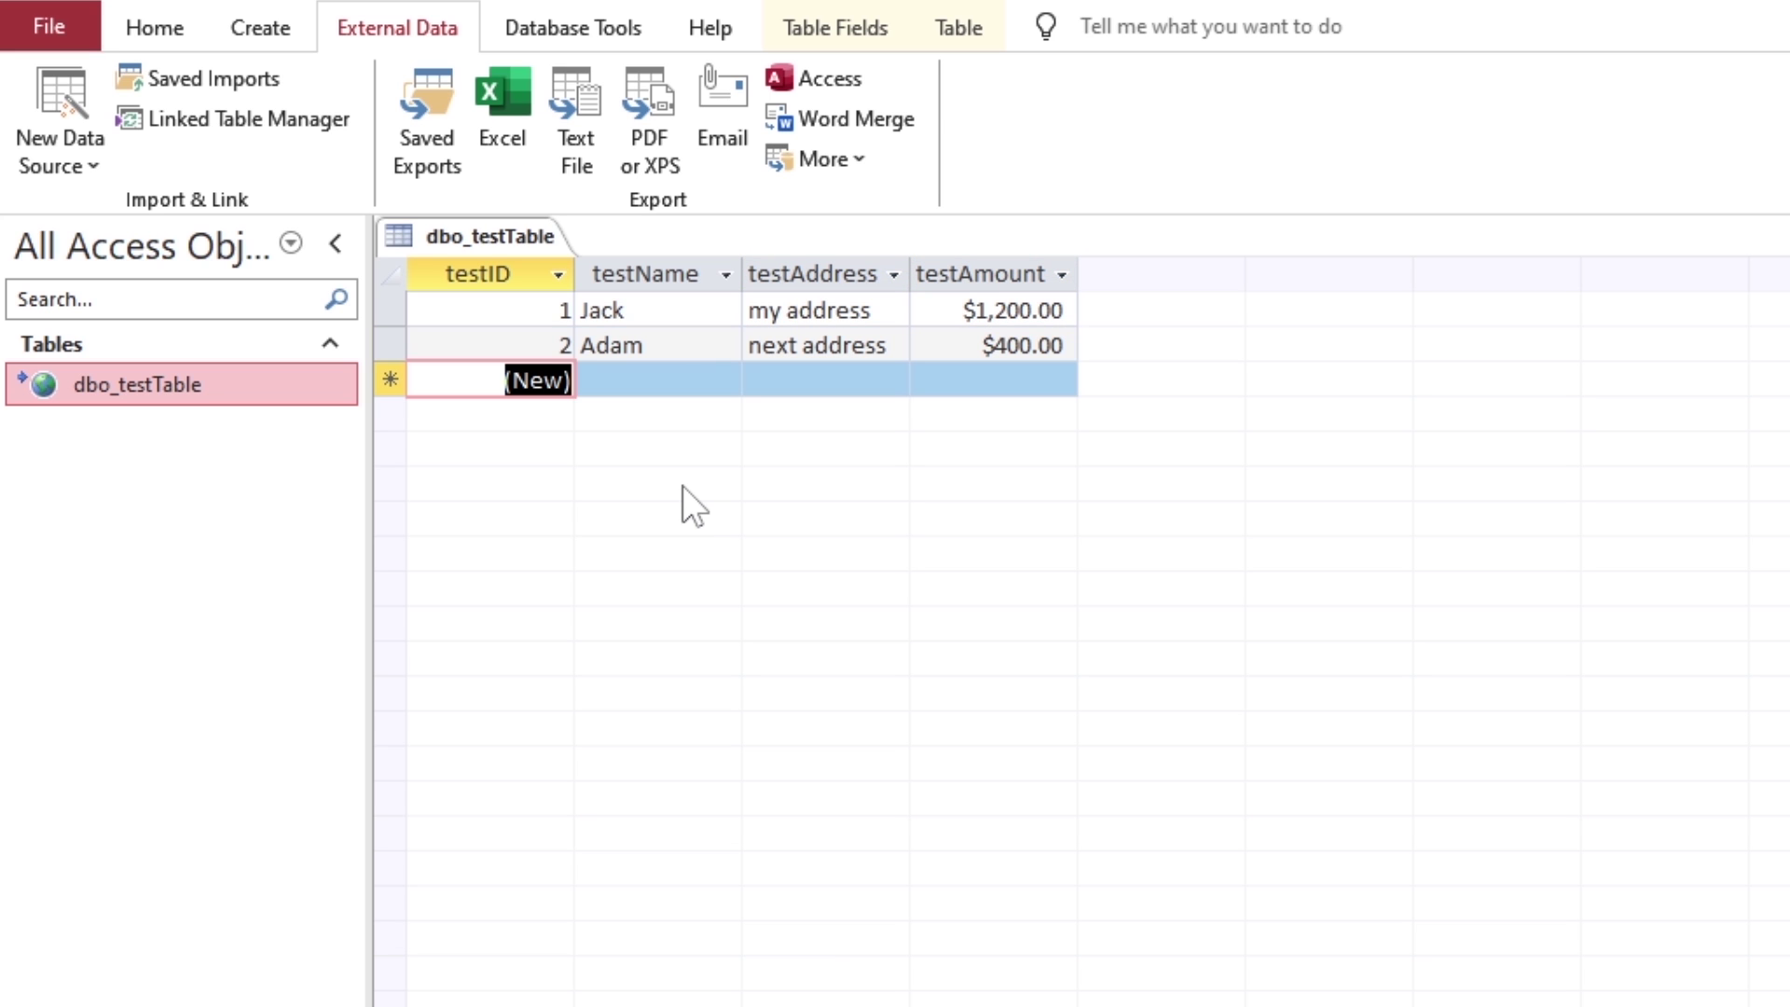
left_click(708, 384)
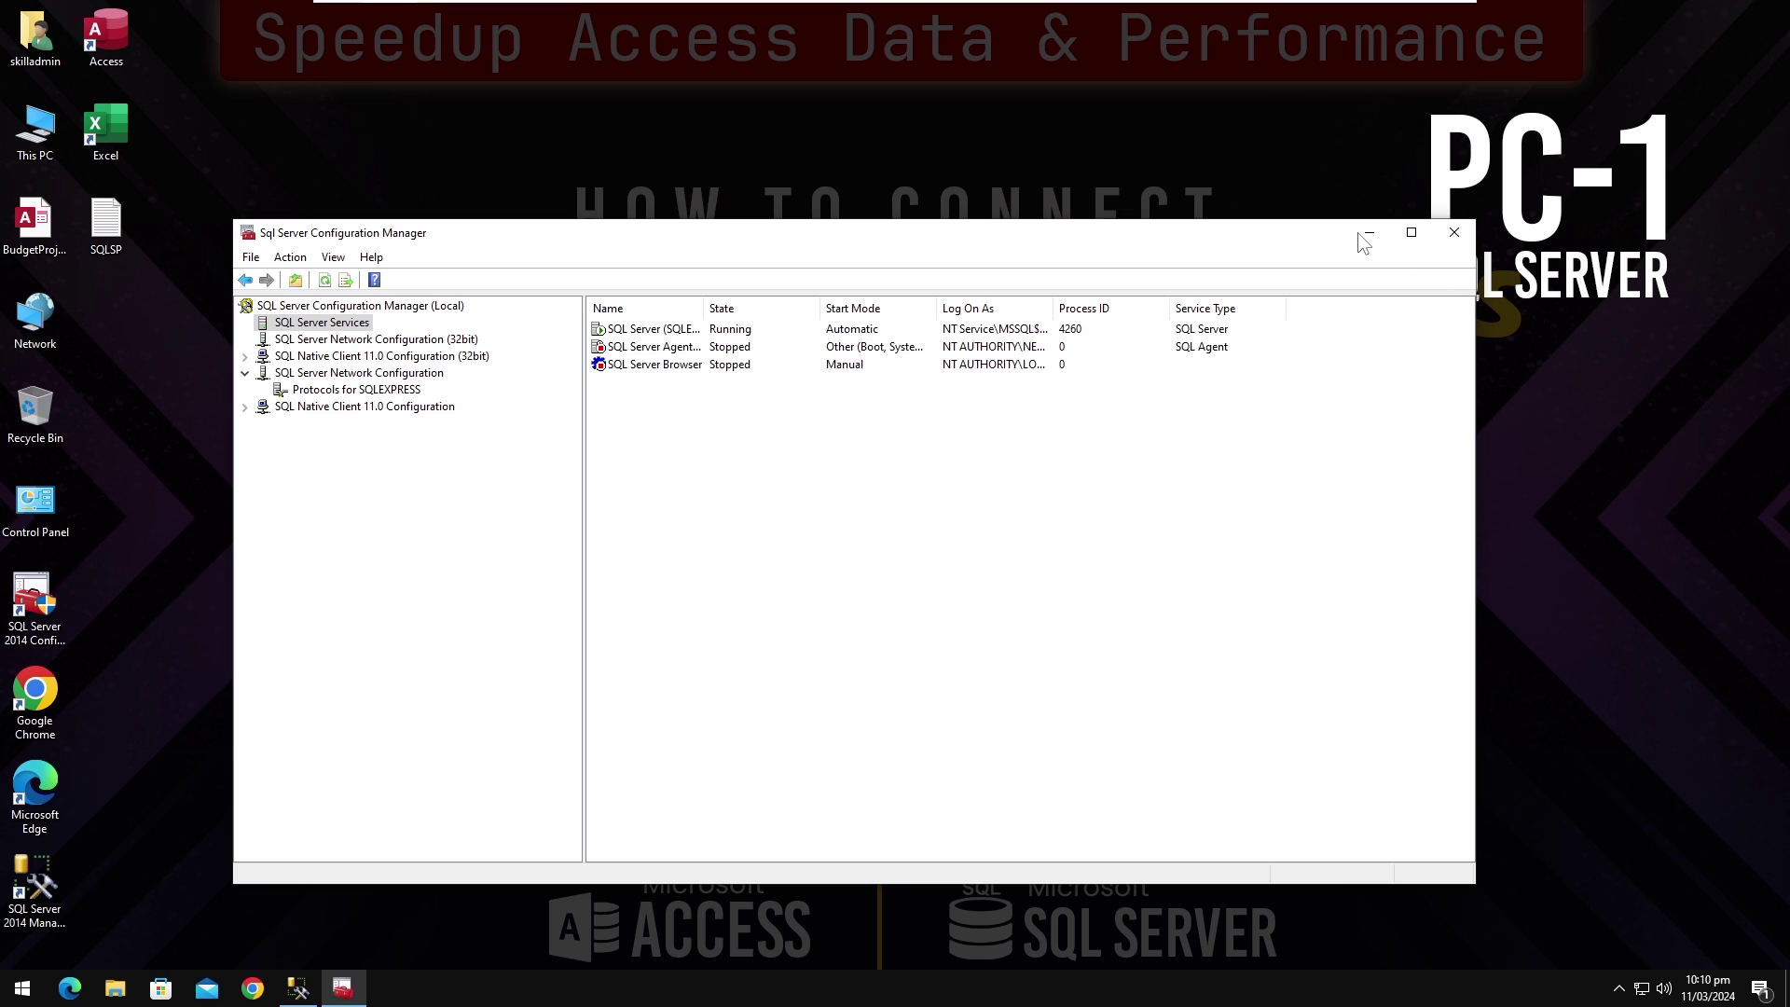
Step: Close Configuration Manager, then launch SQL Server Management Studio and connect to the server
left_click(1455, 233)
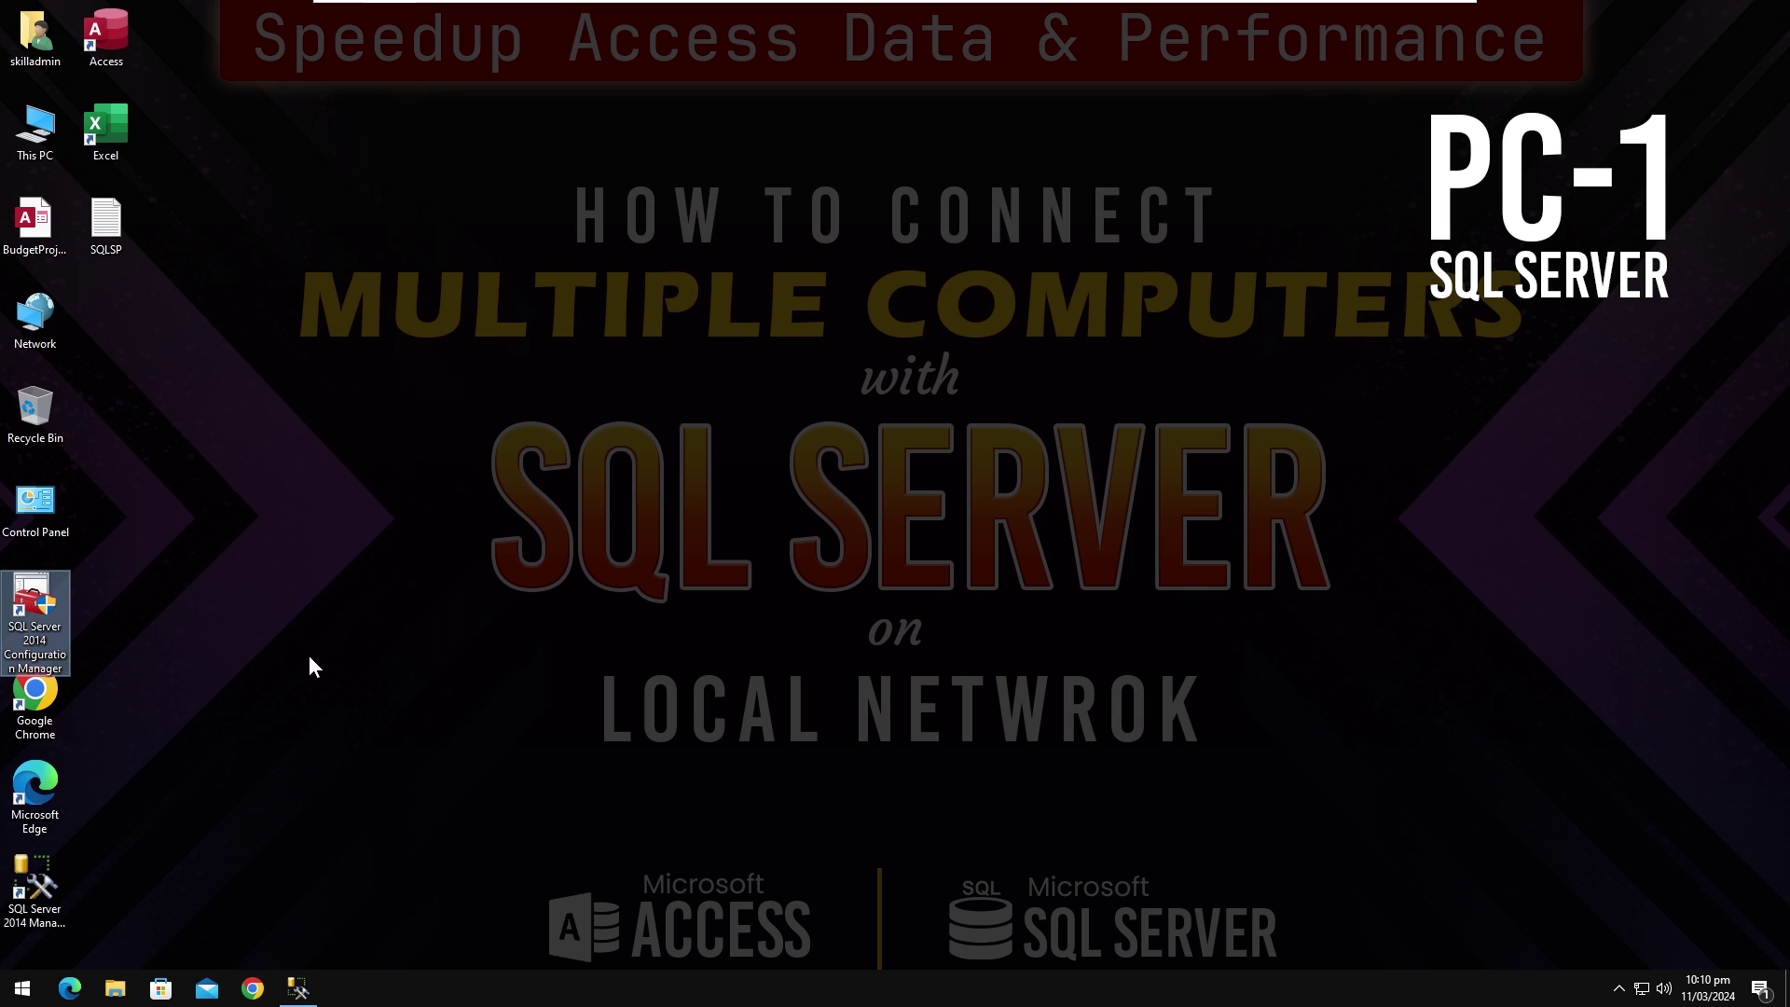
double_click(35, 886)
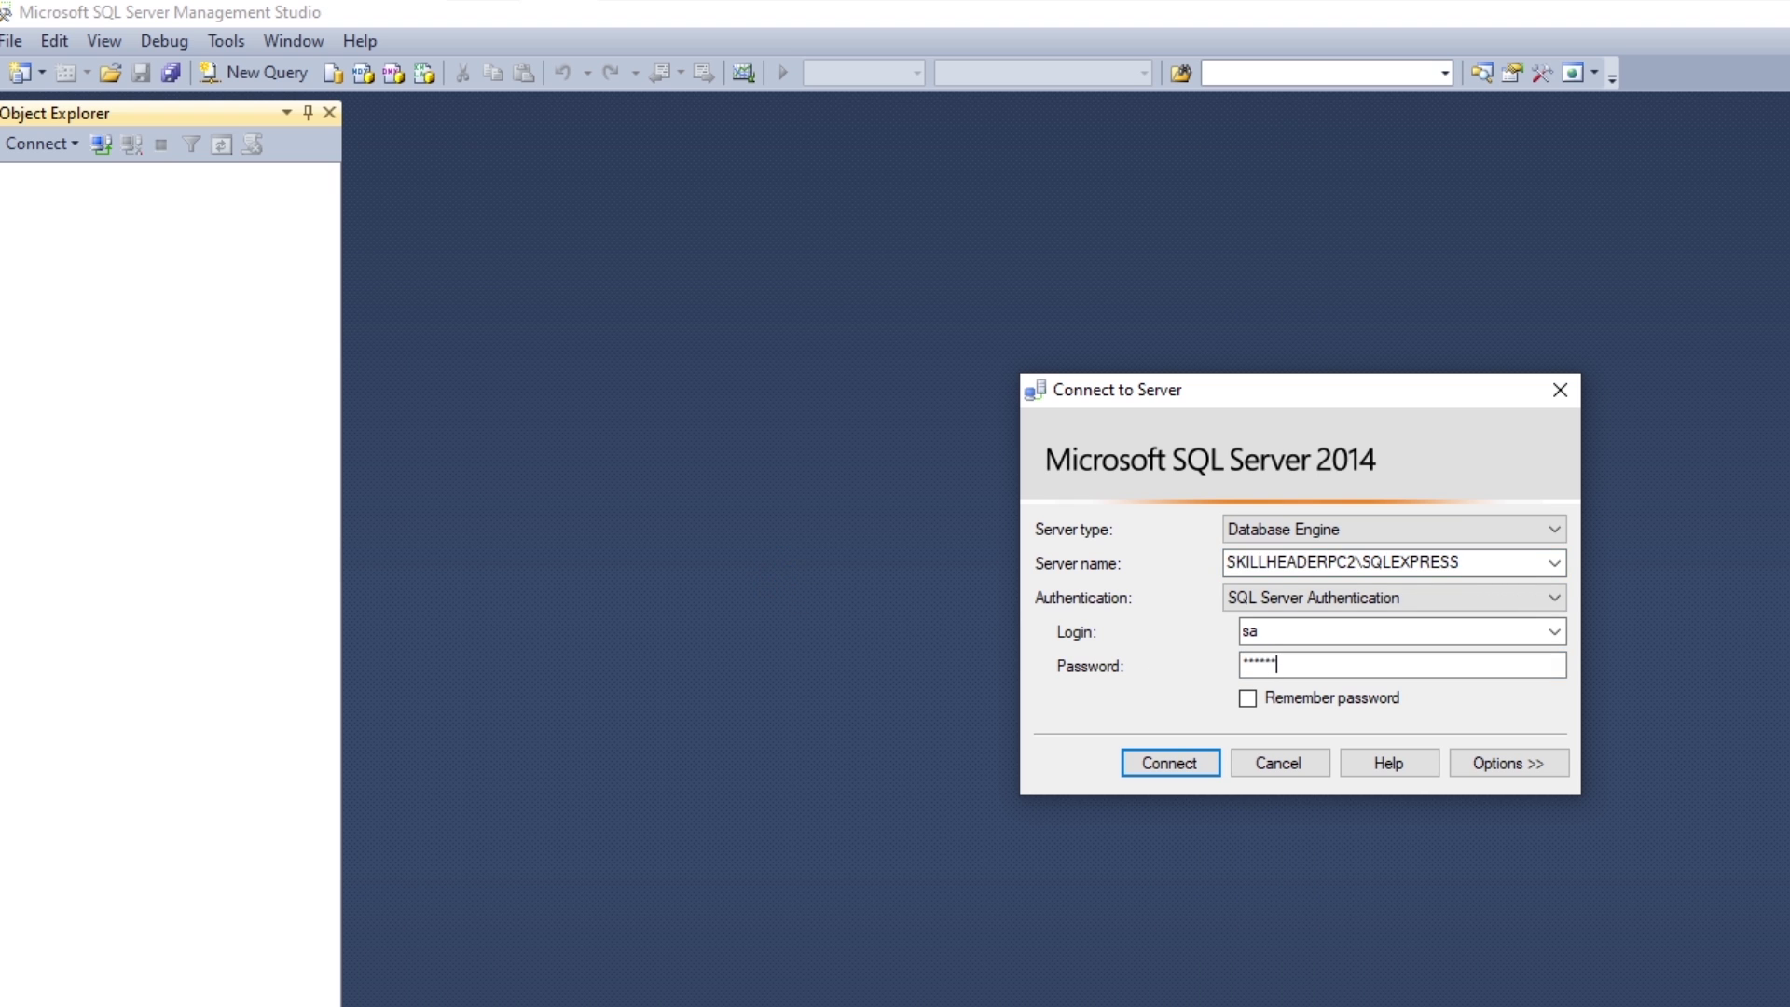
key("Return")
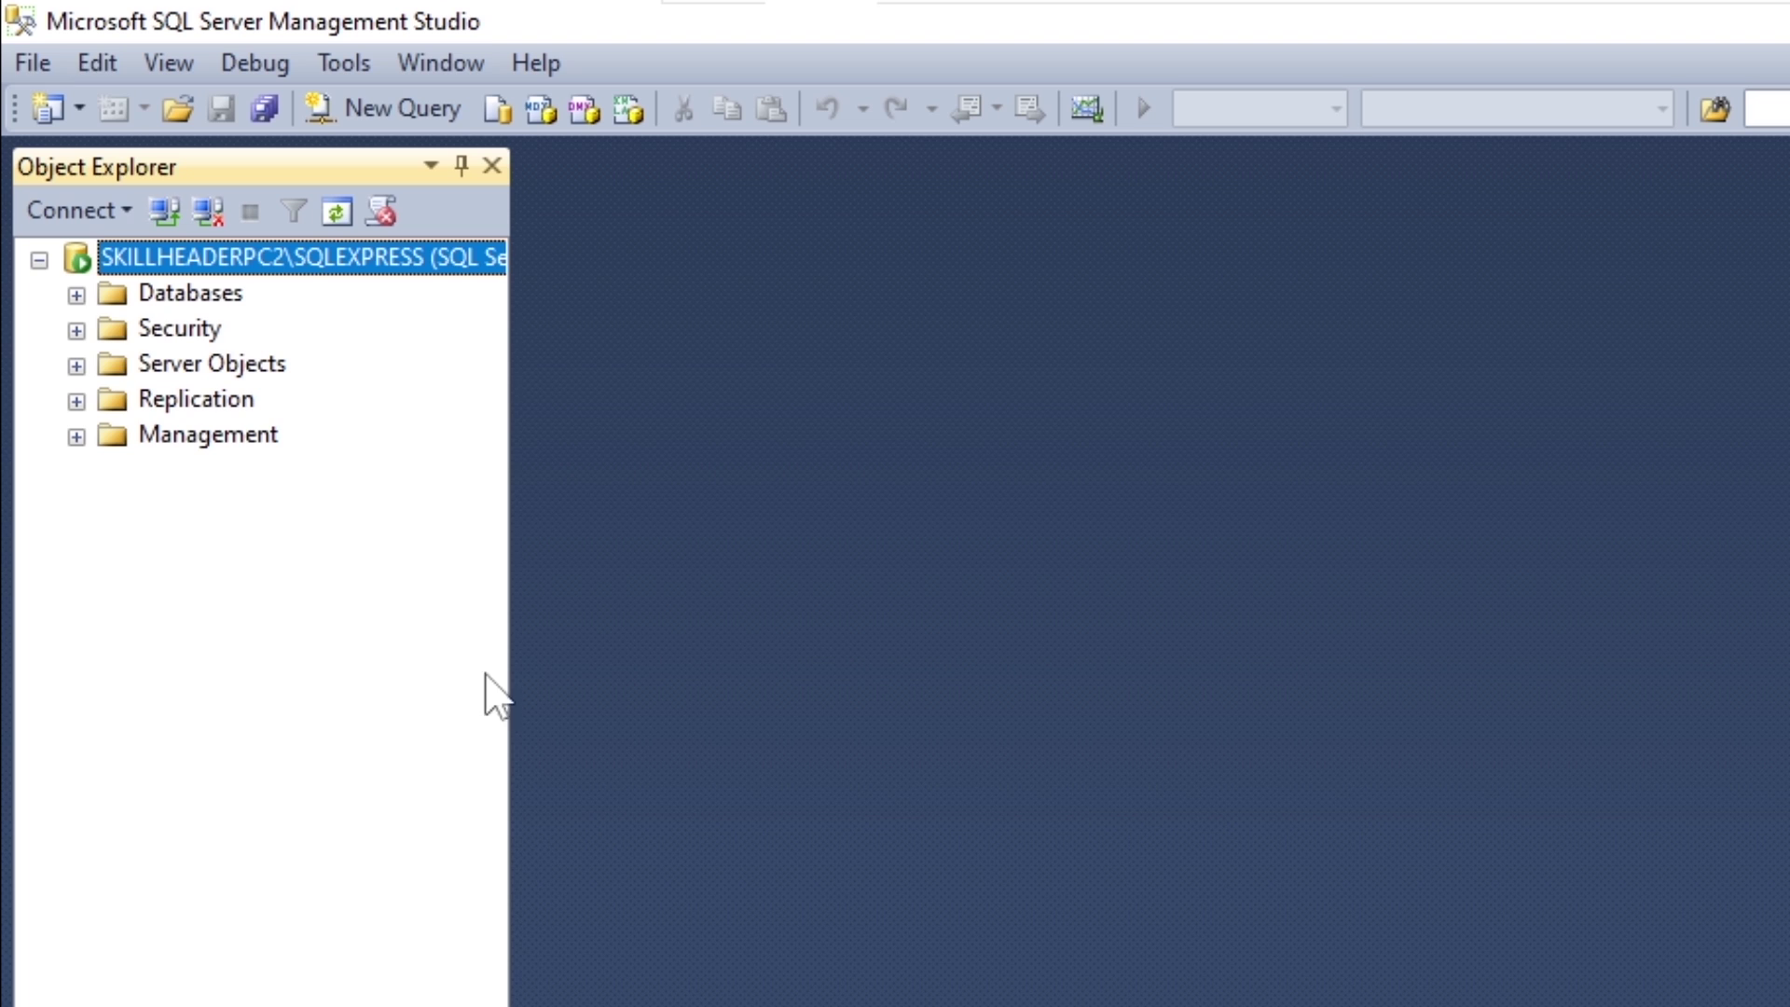
Step: Edit Top 200 Rows of MyTestDB's dbo.testTable and check Adam's row, ID 2
left_click(76, 295)
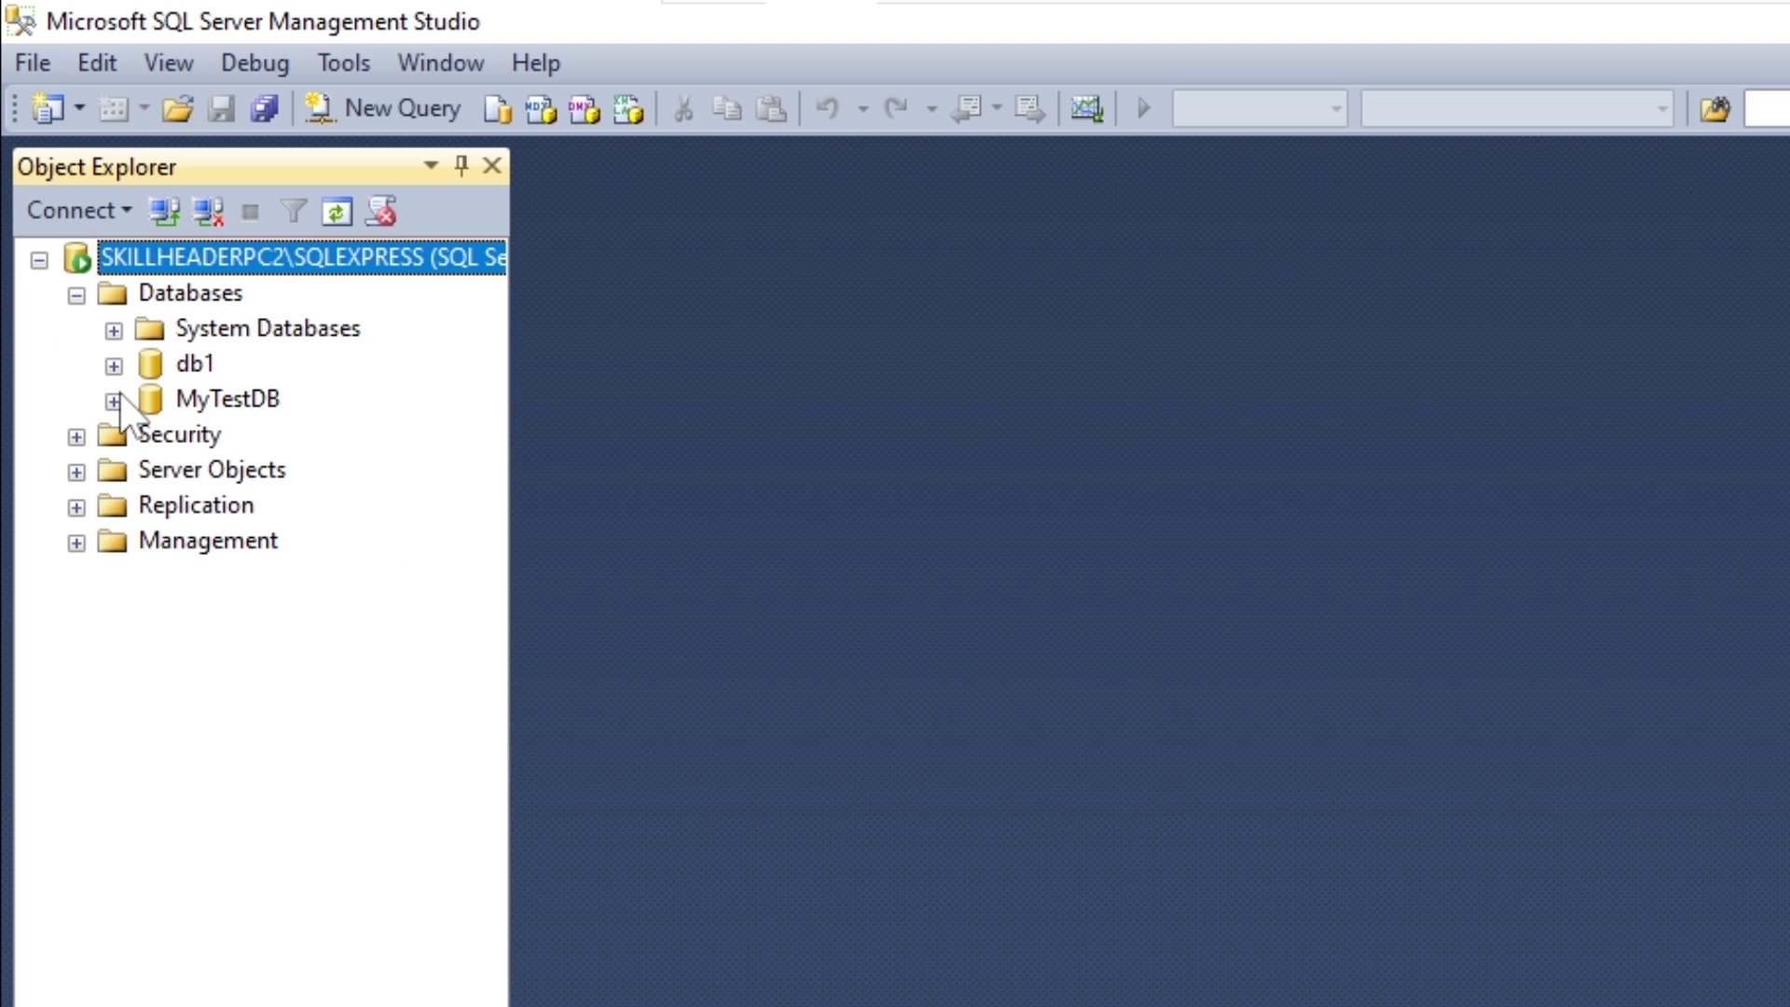
left_click(114, 400)
left_click(151, 471)
left_click(306, 576)
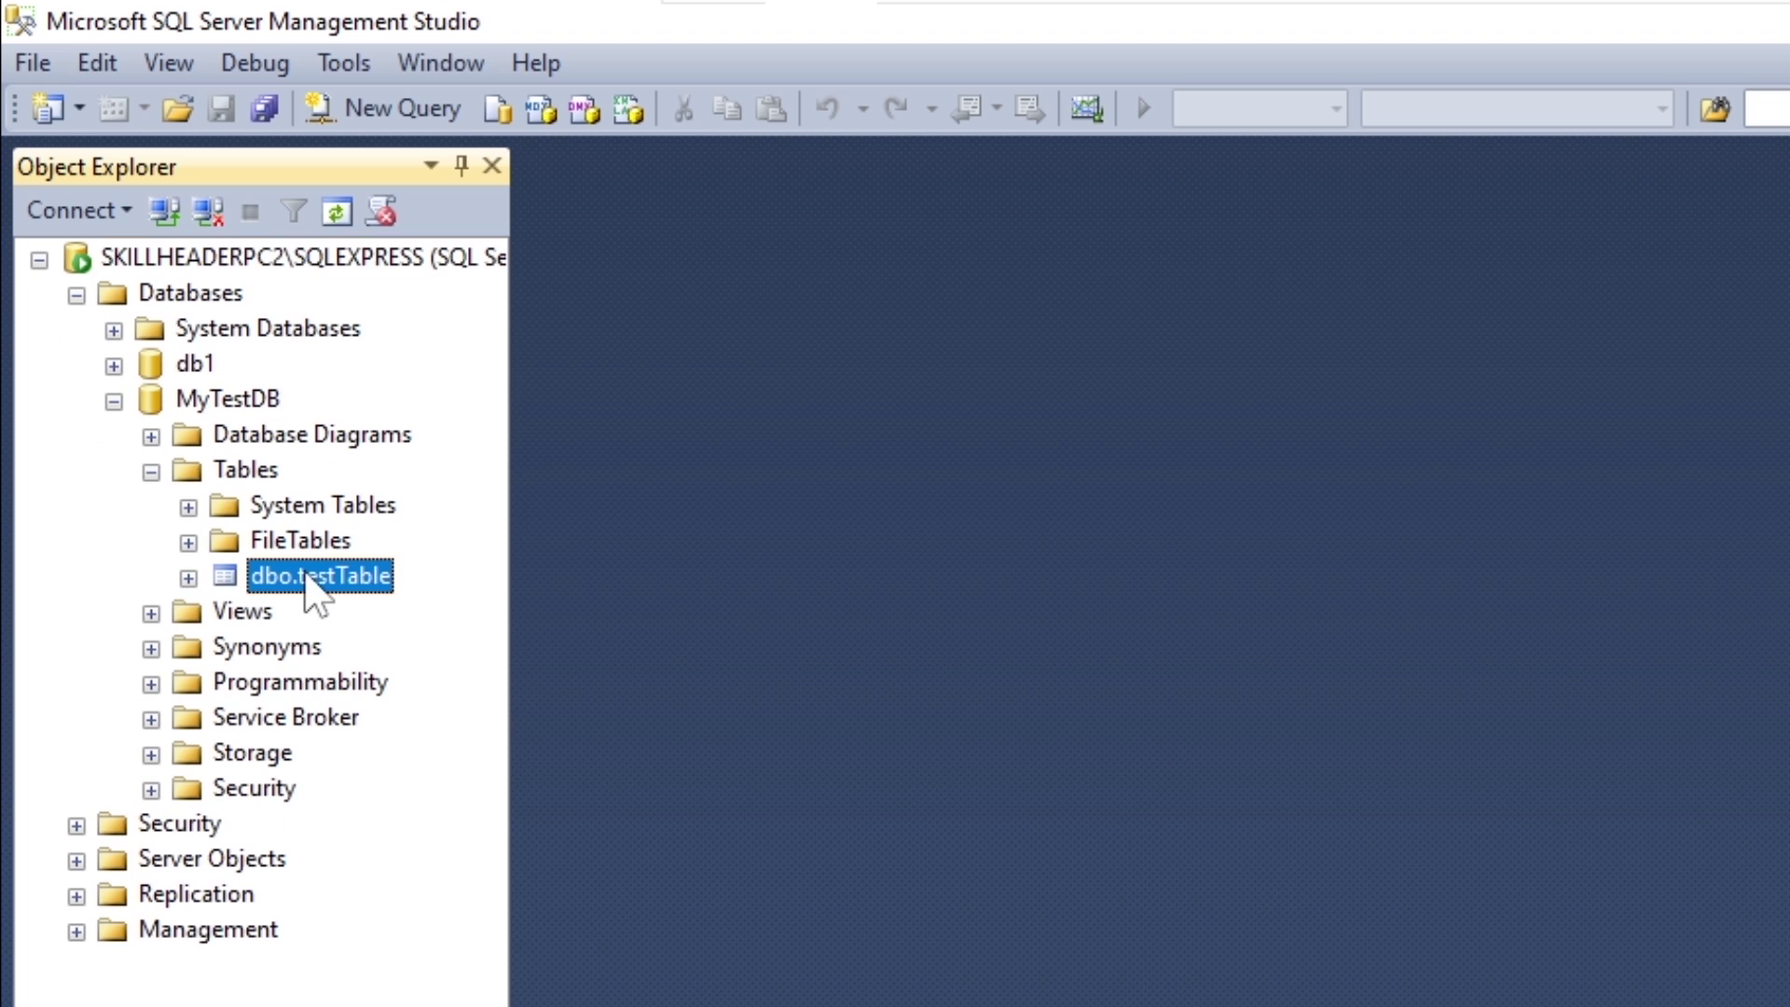
right_click(304, 575)
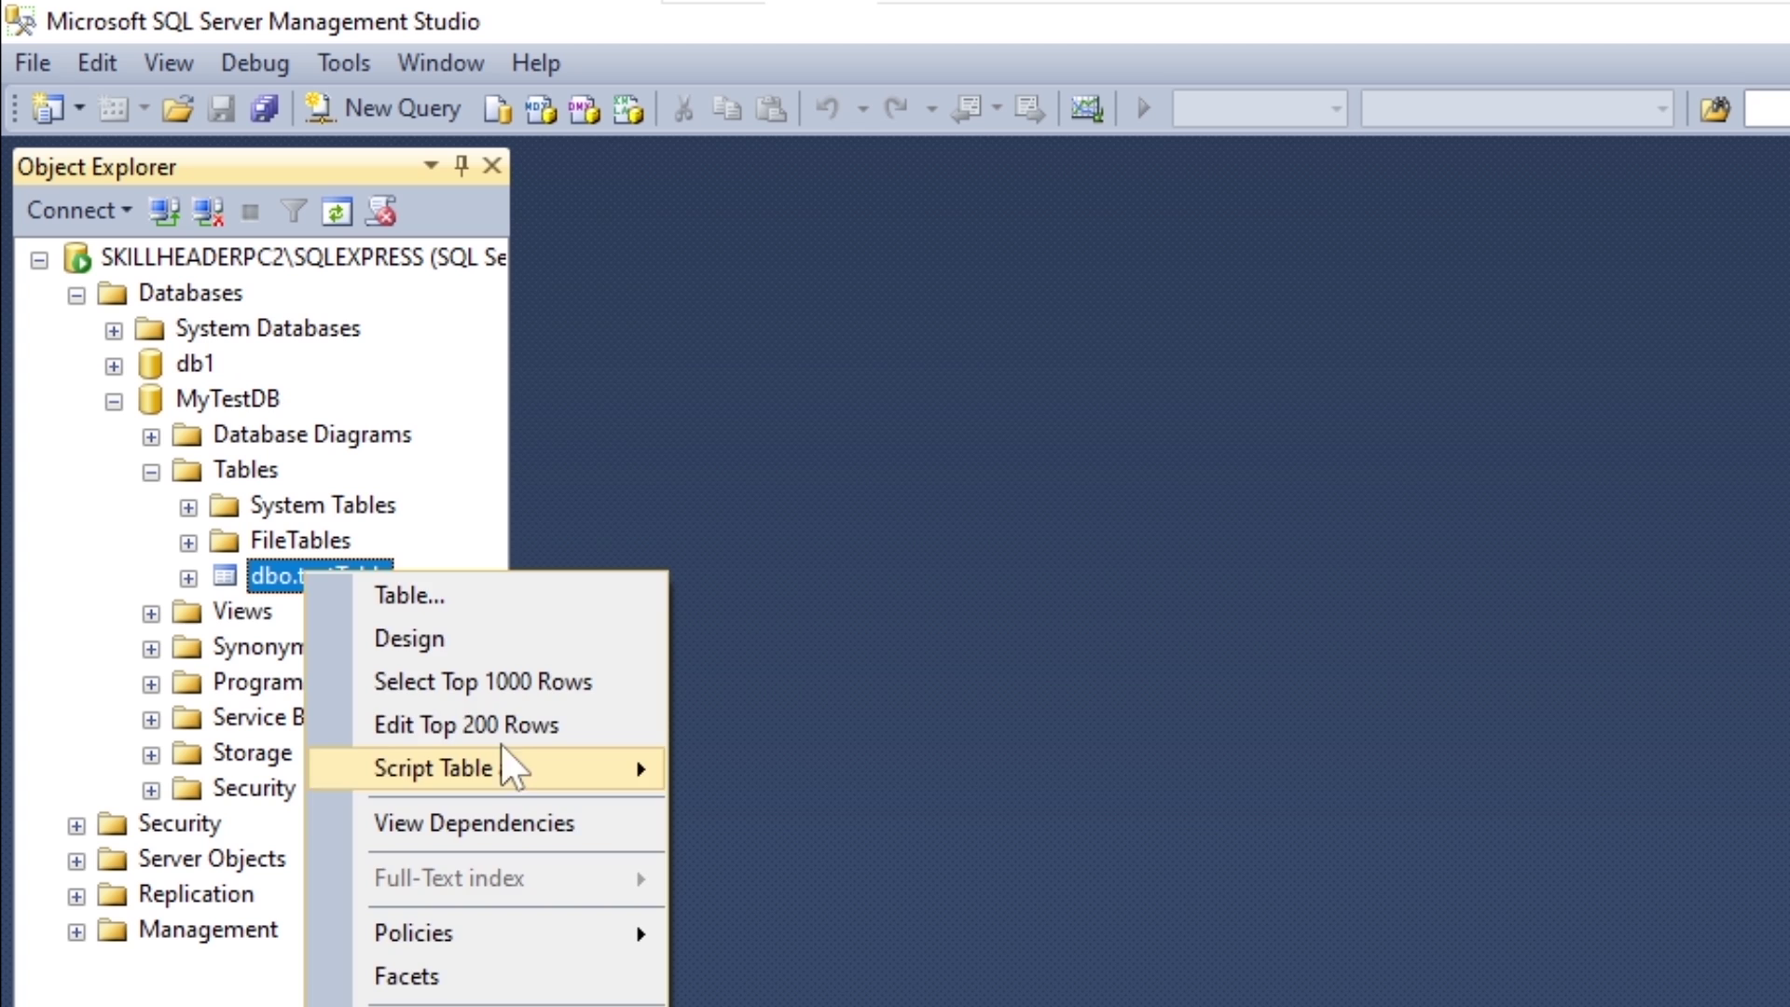
left_click(681, 763)
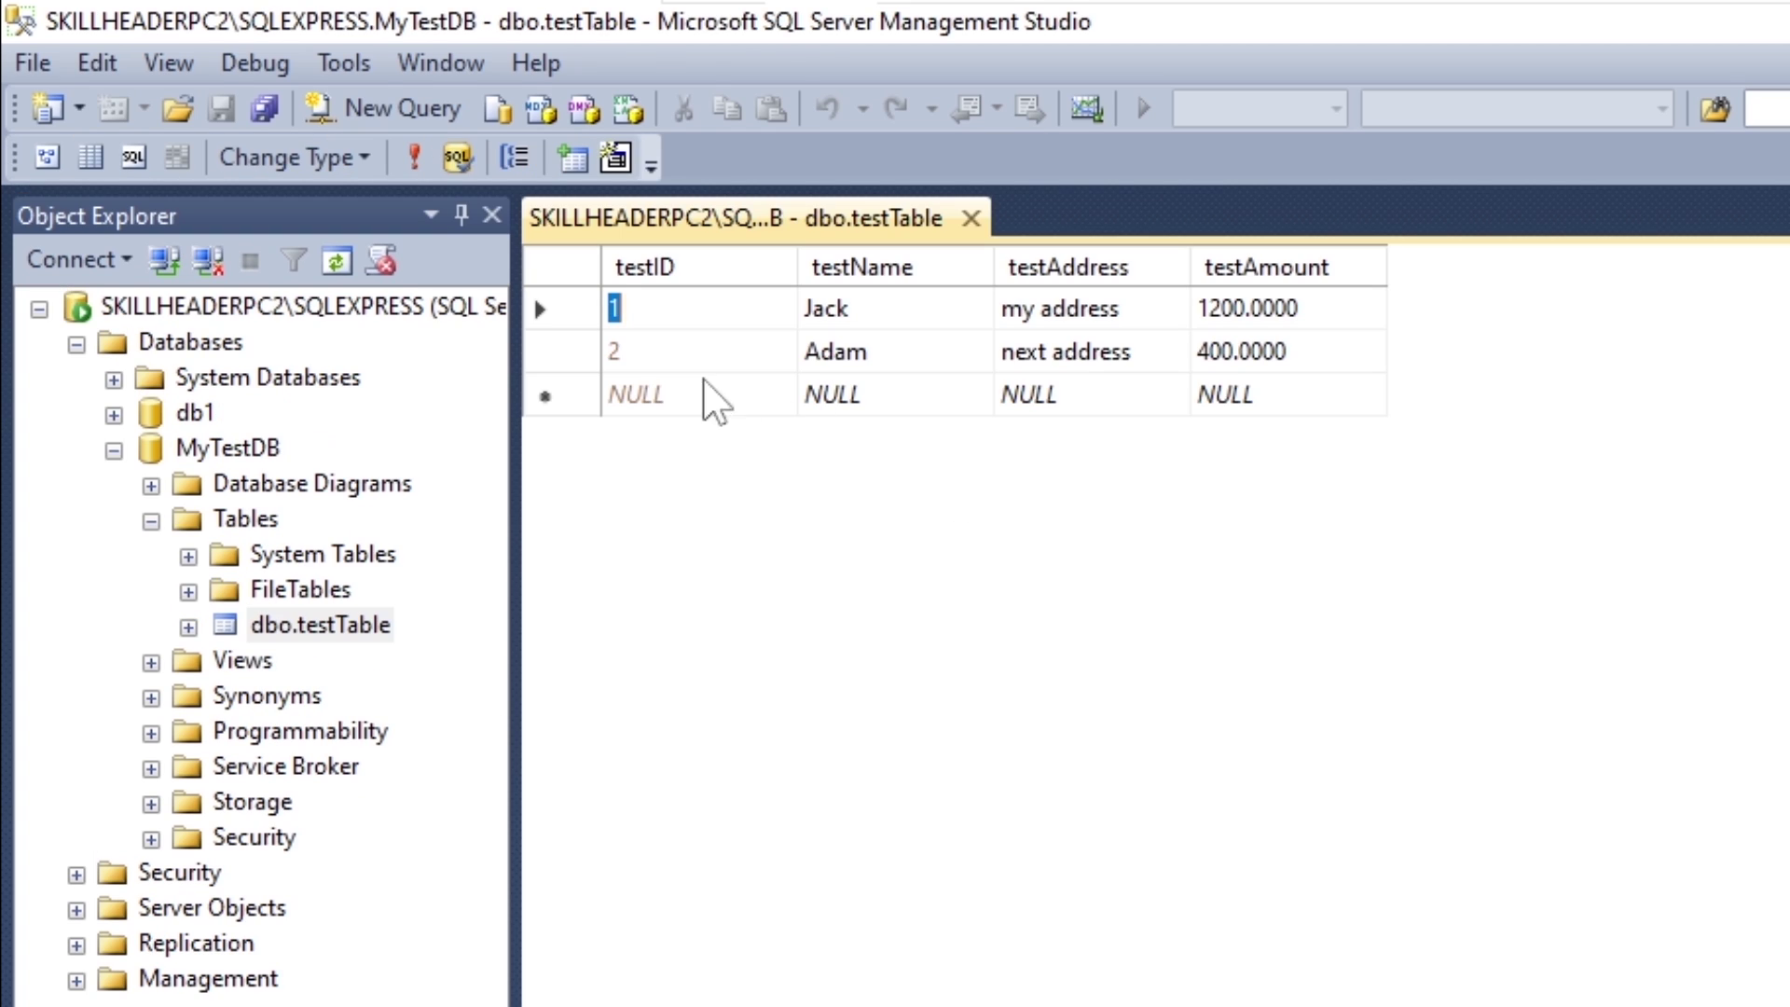
left_click(1291, 359)
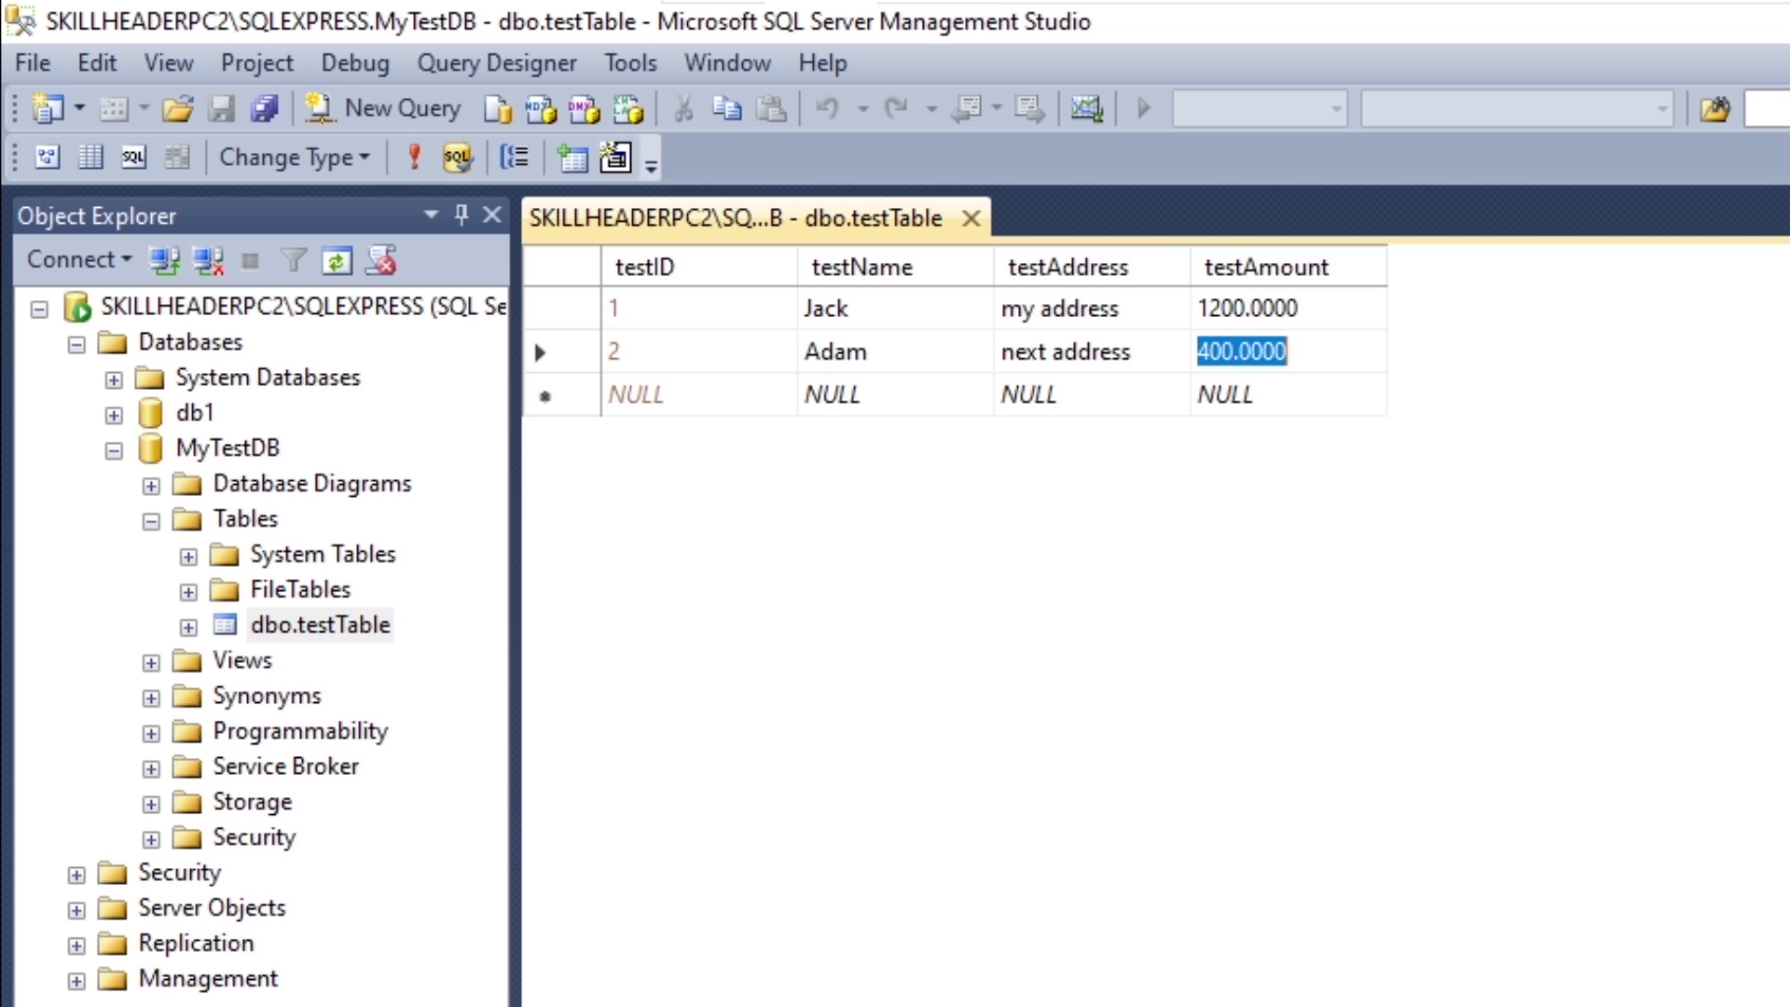
left_click(1139, 364)
left_click(888, 361)
left_click(750, 352)
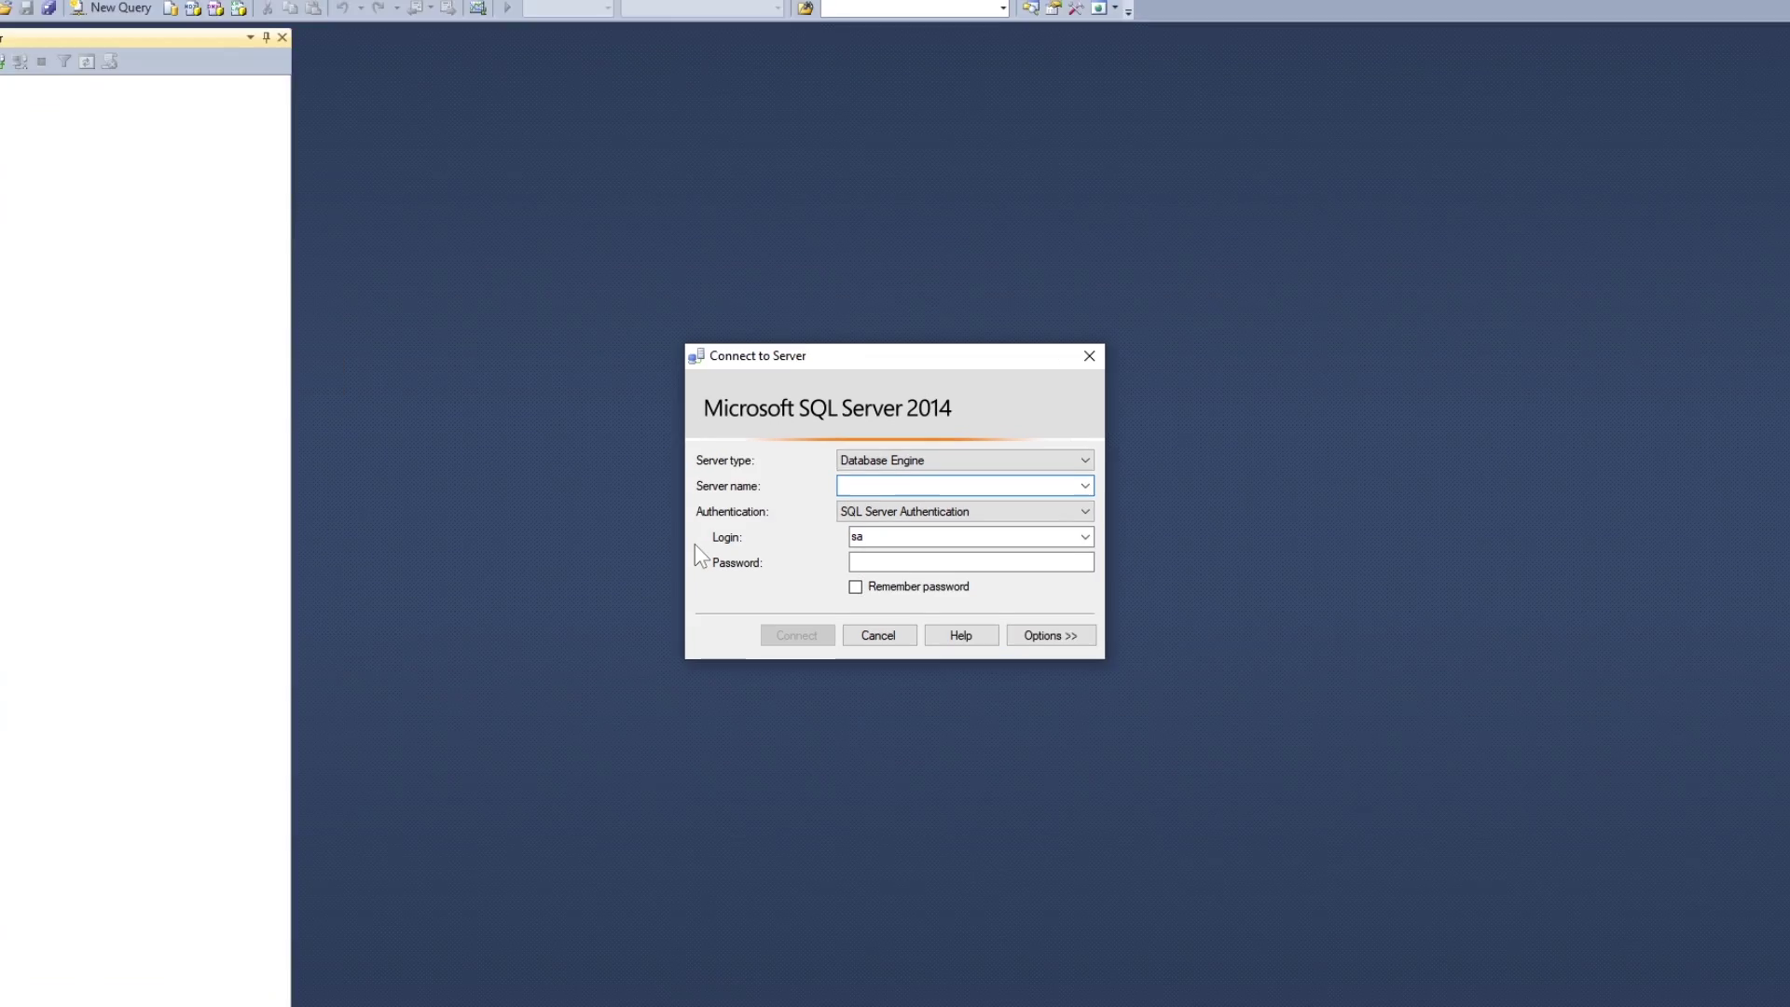
Step: Connect to server skillheaderpc2 with the account password
type("skil")
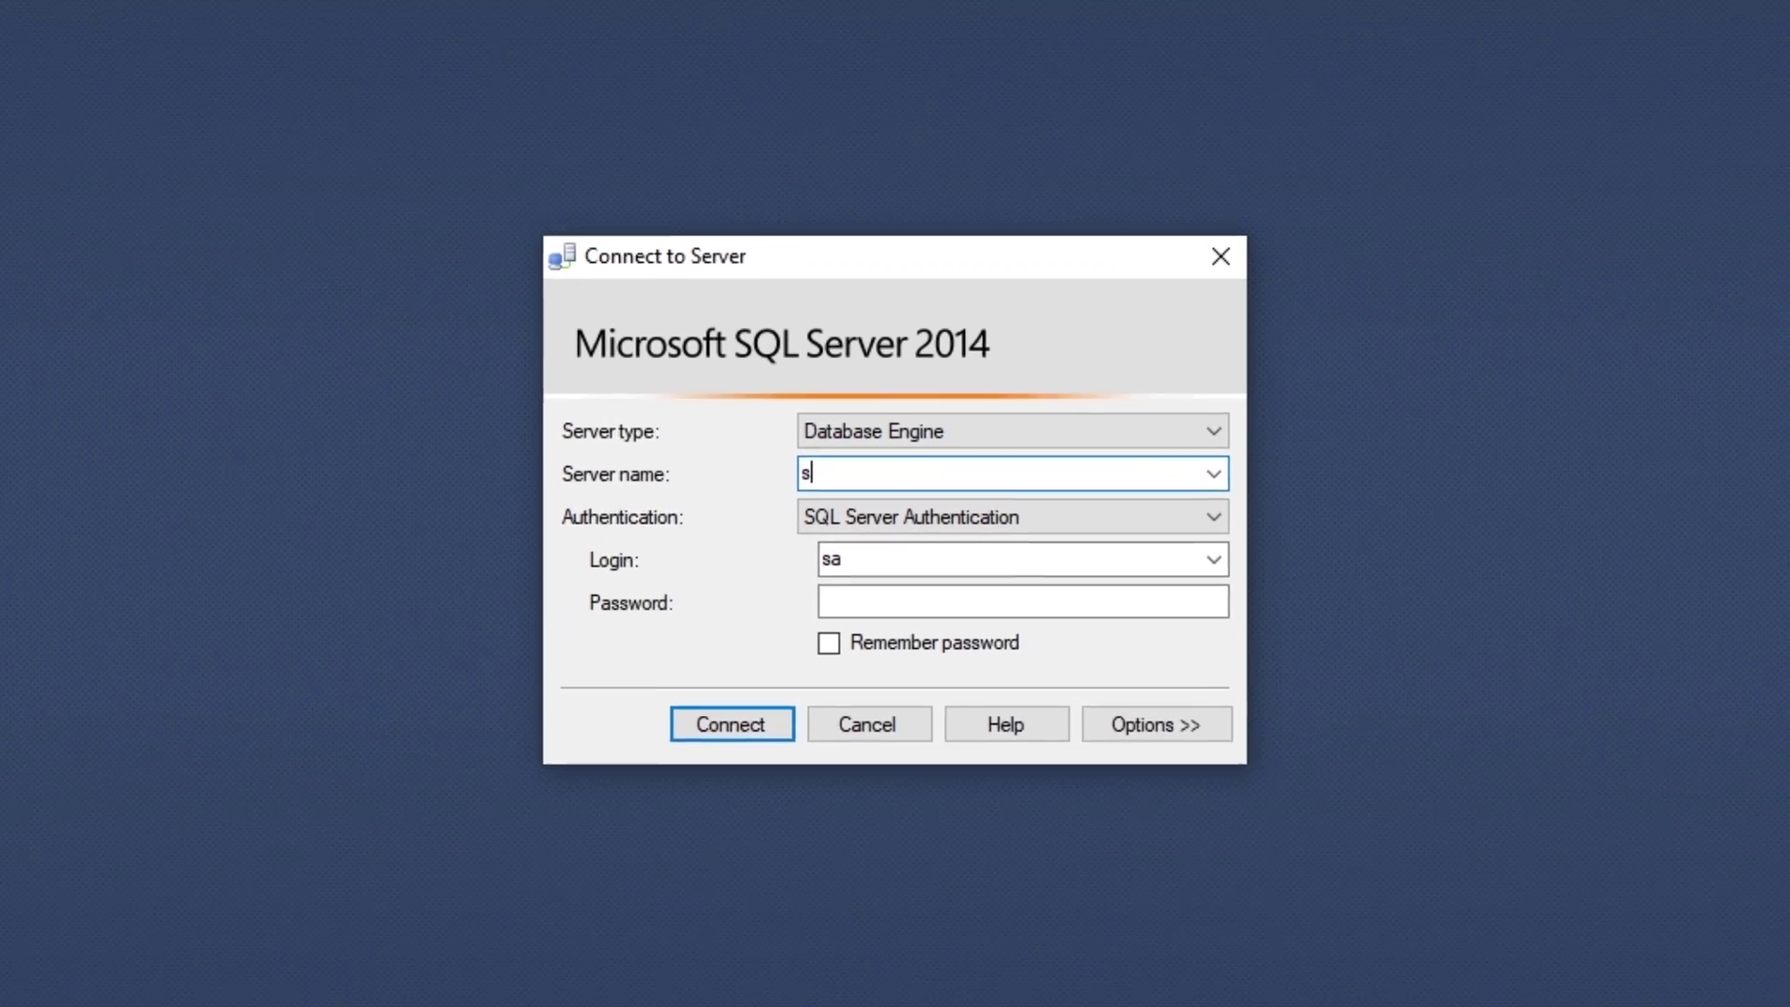
type("lheader")
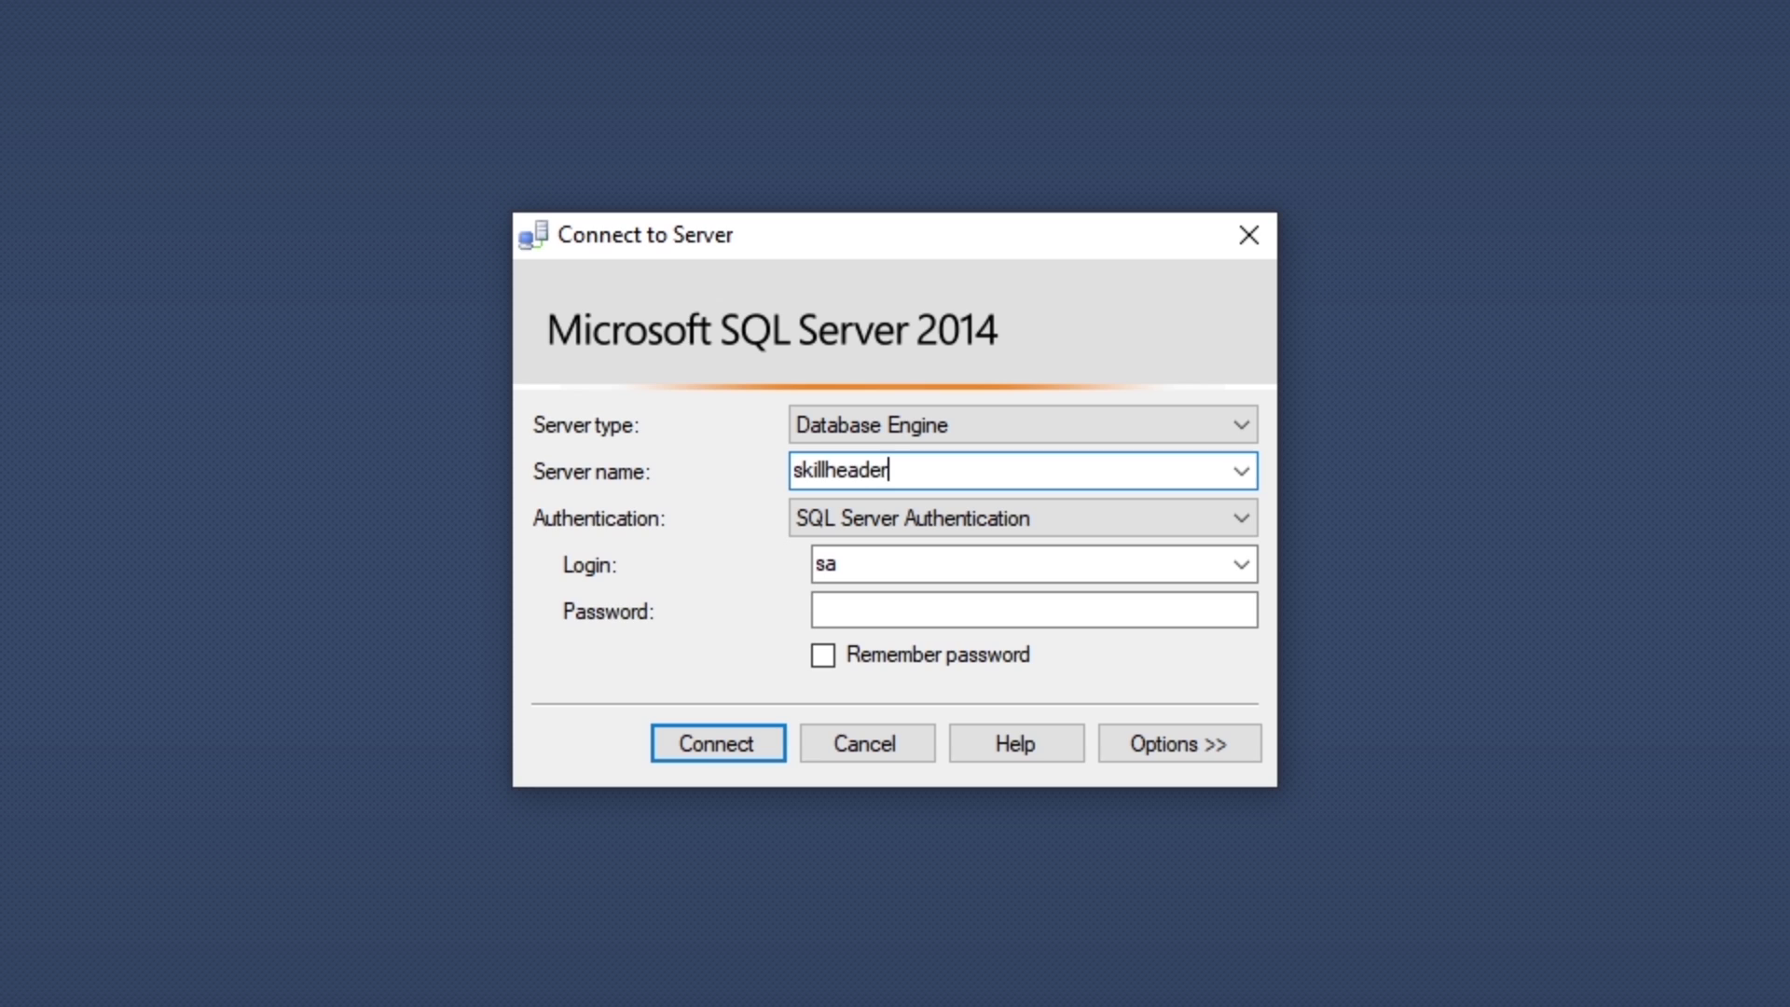
type("pc2")
key("Tab")
key("Tab")
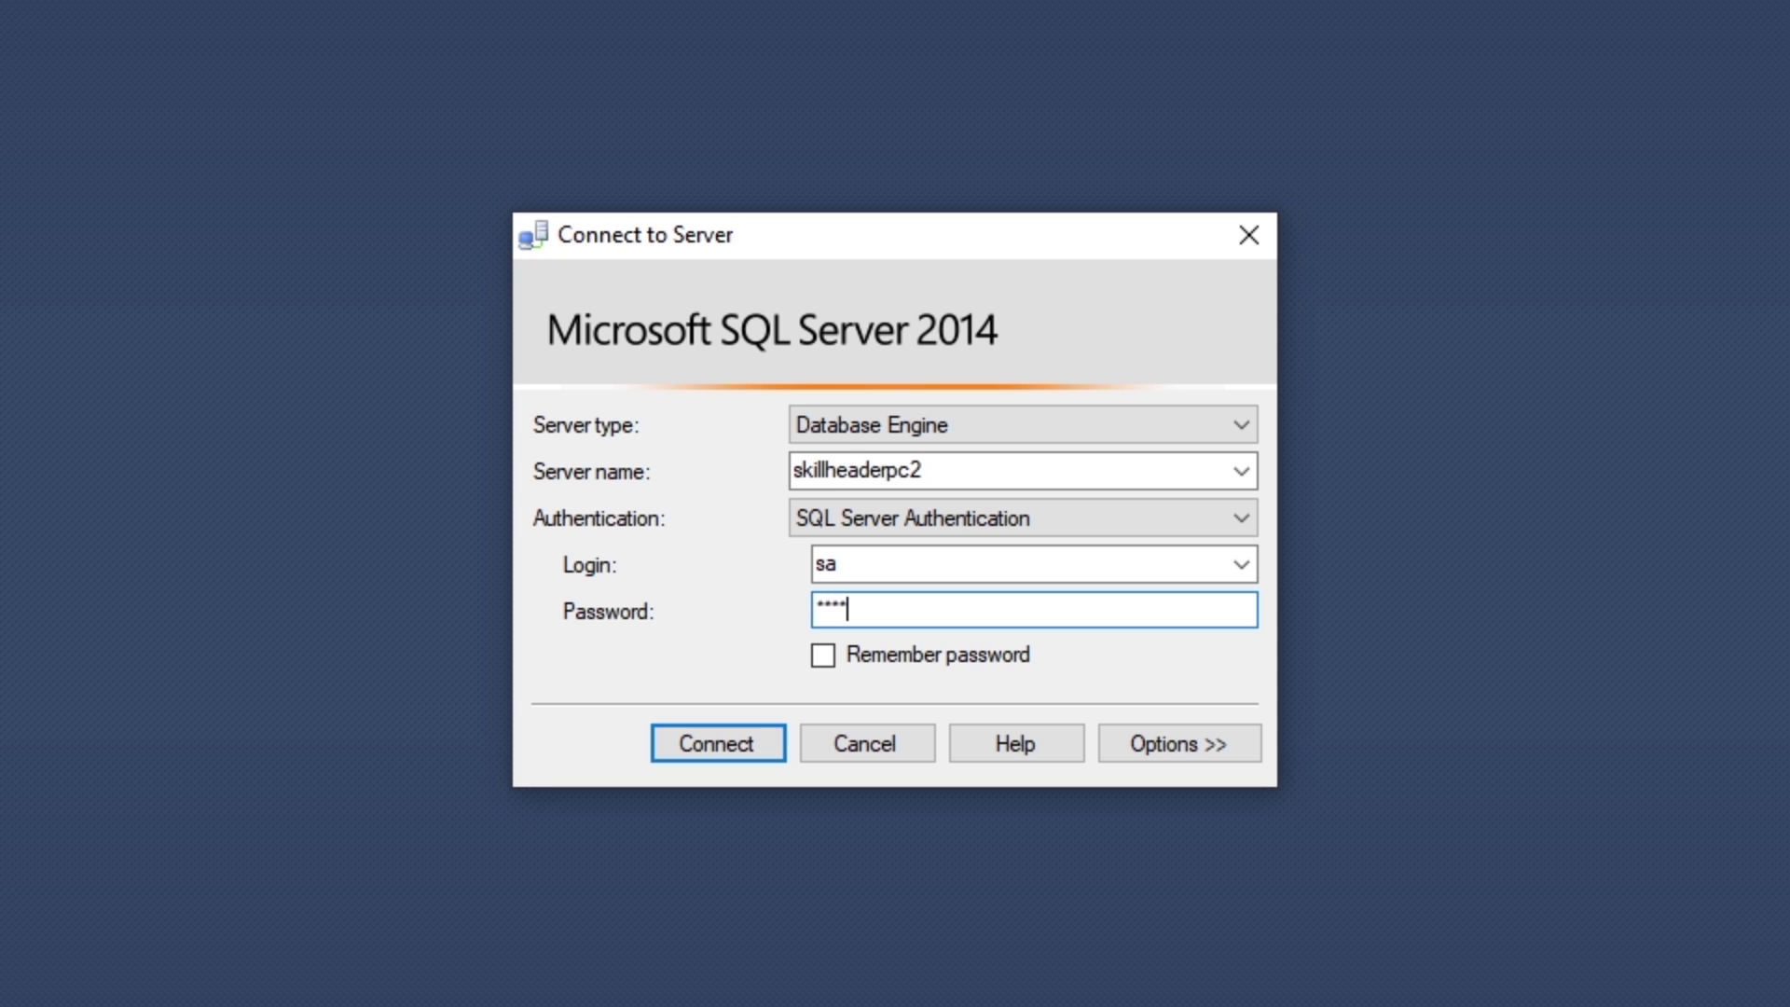
type("******")
left_click(723, 742)
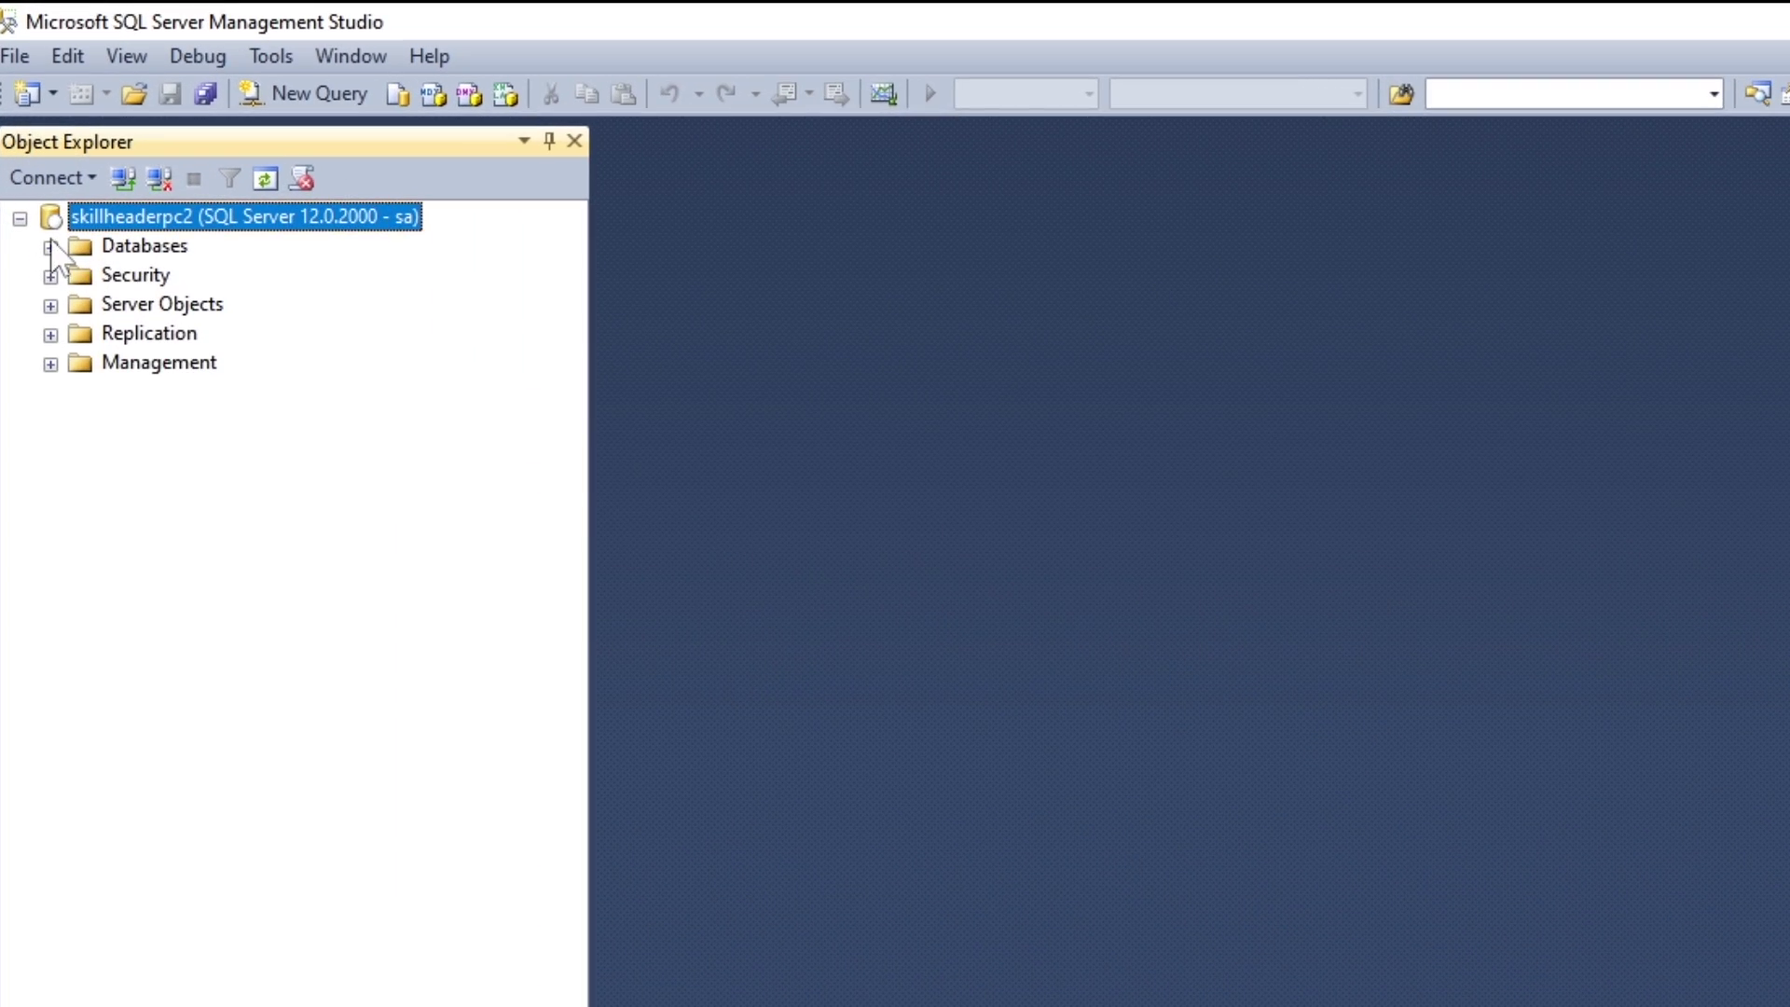
Step: Expand Databases > MyTestDB > Tables and select dbo.testTable
left_click(50, 247)
left_click(81, 333)
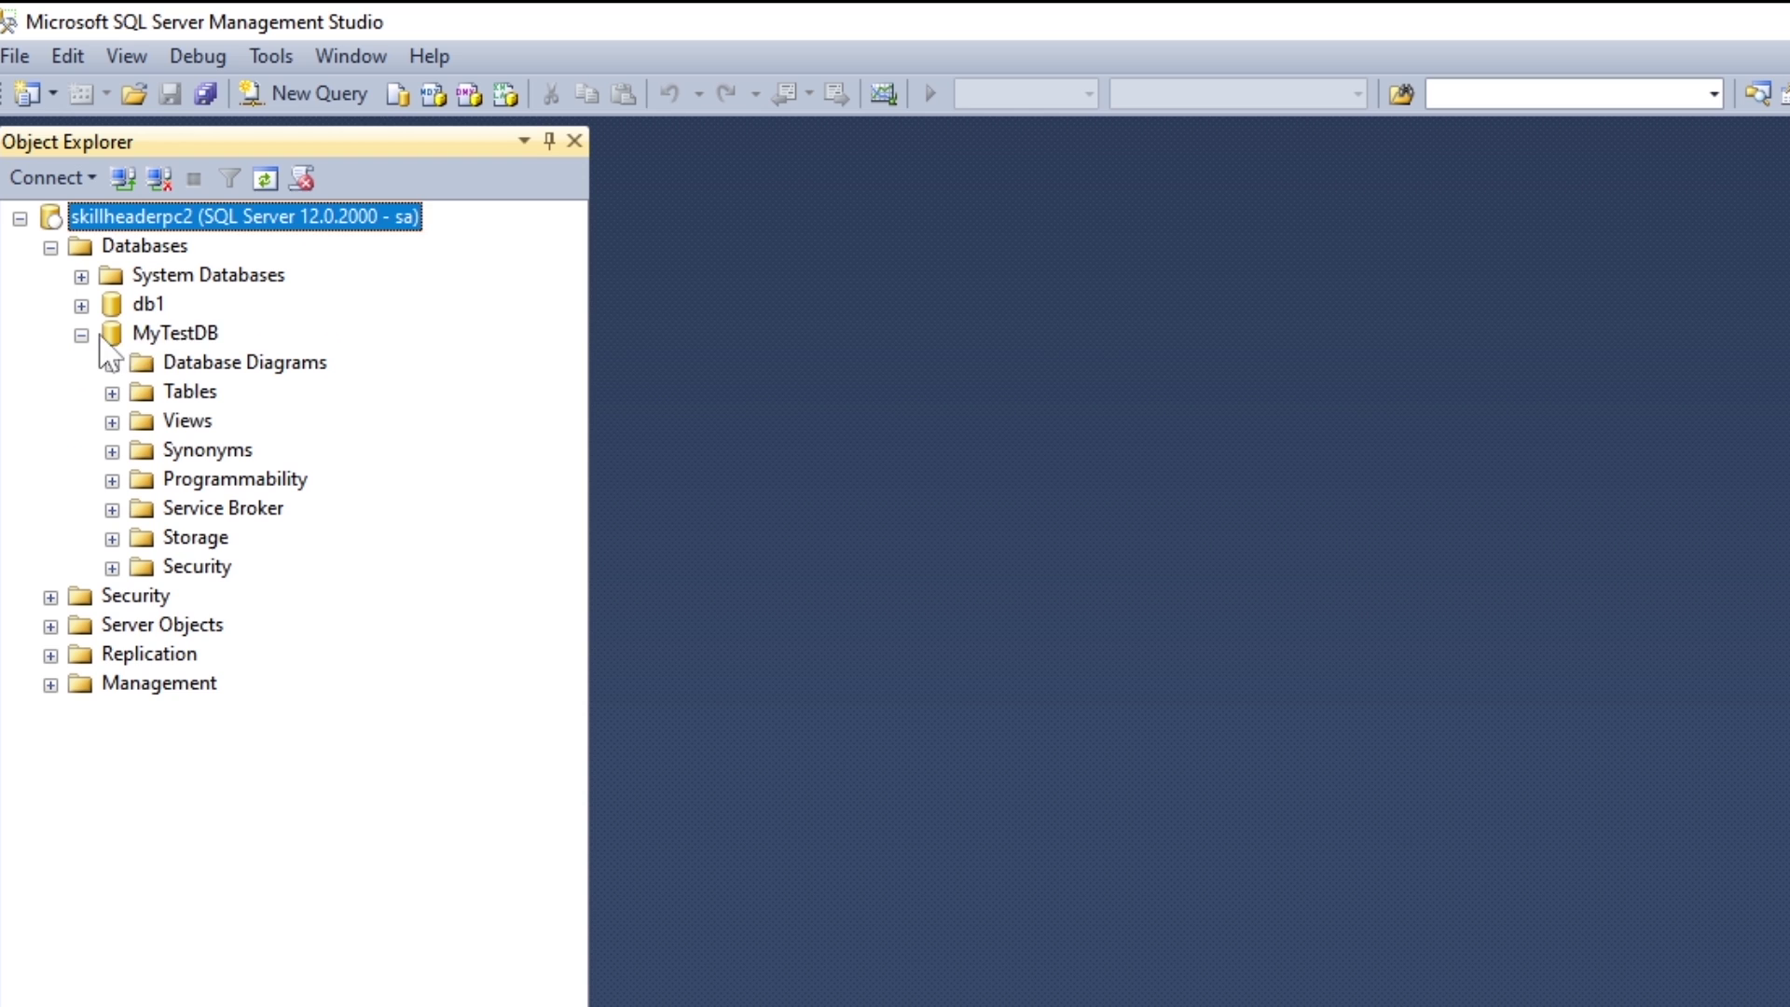
left_click(163, 334)
left_click(112, 393)
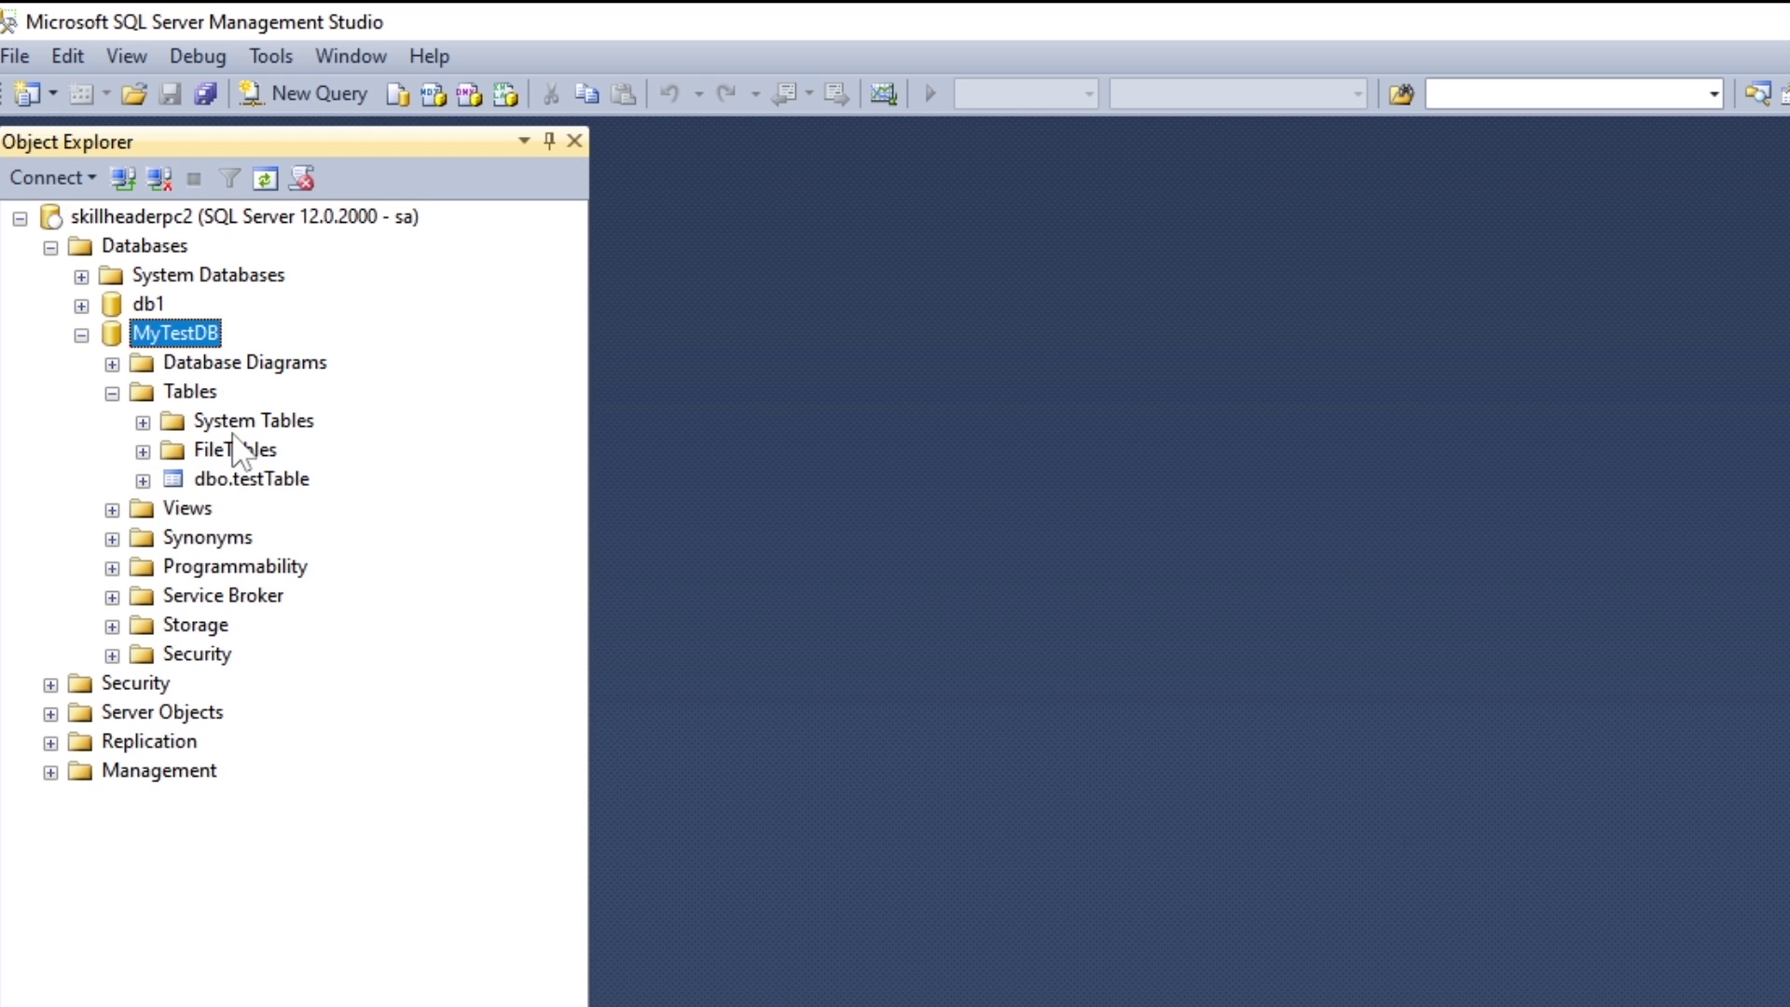
left_click(249, 479)
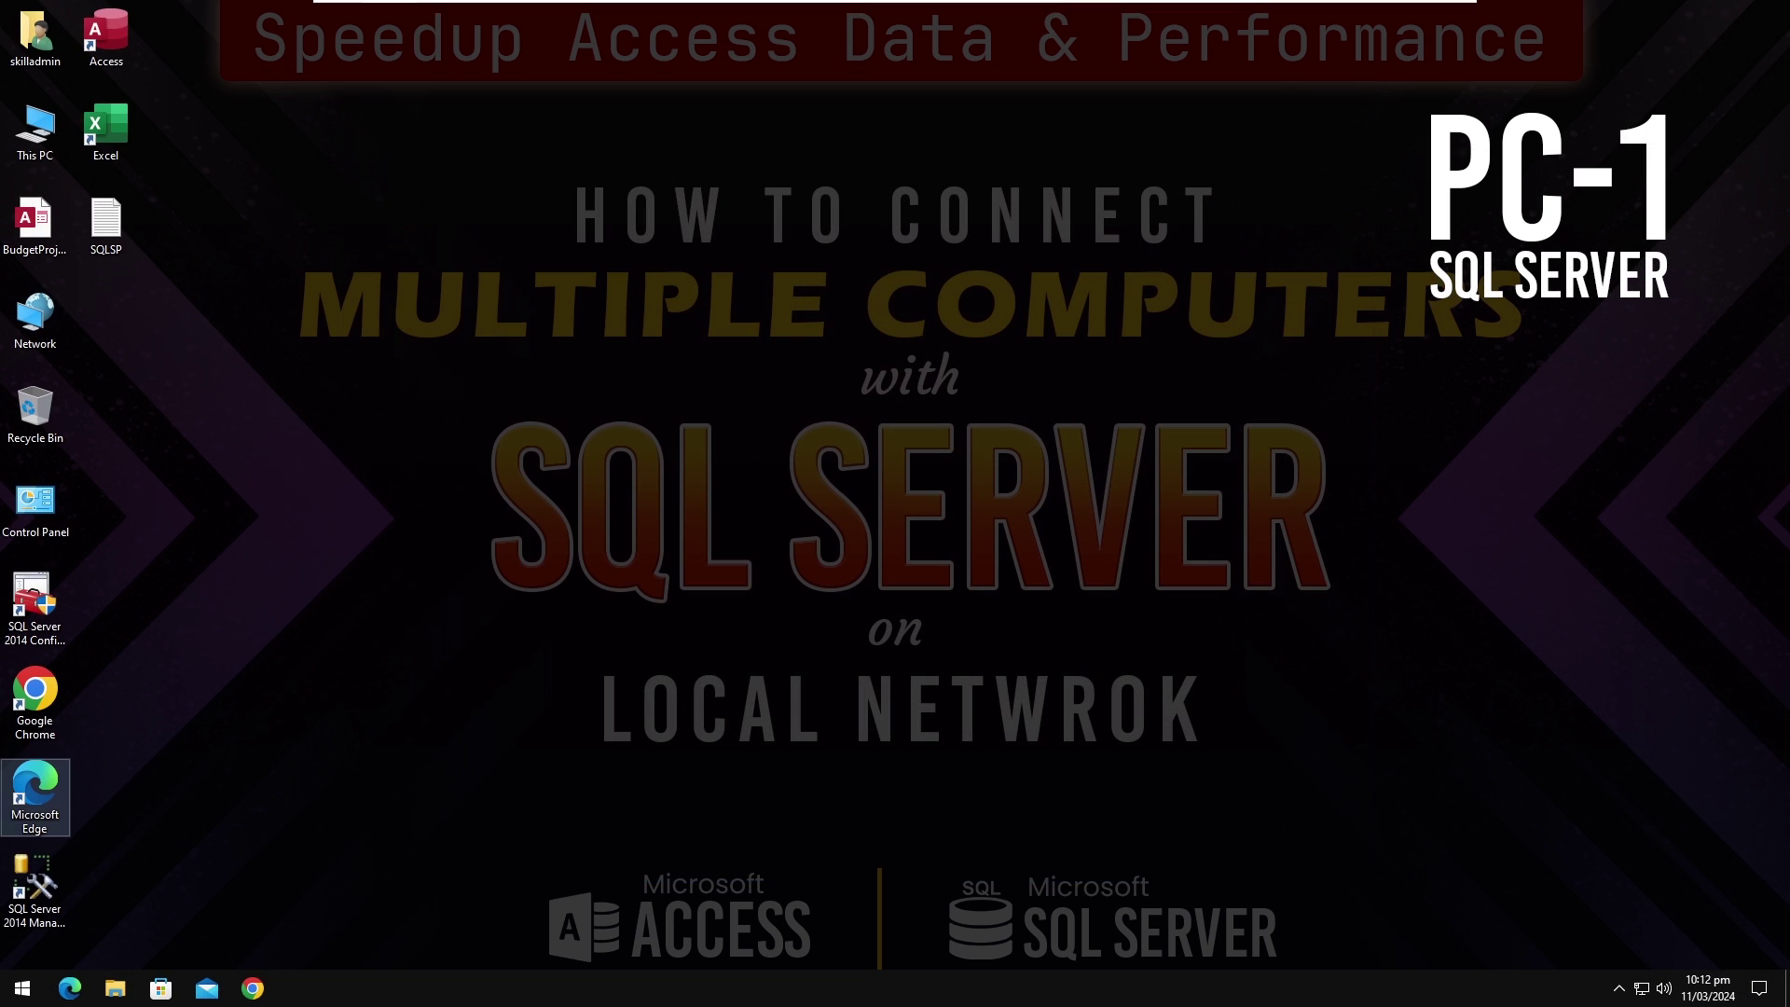
Step: Relaunch SSMS on PC-1, sign in to SKILLHEADERPC2\SQLEXPRESS with the password, then return to PC-2's session
double_click(48, 870)
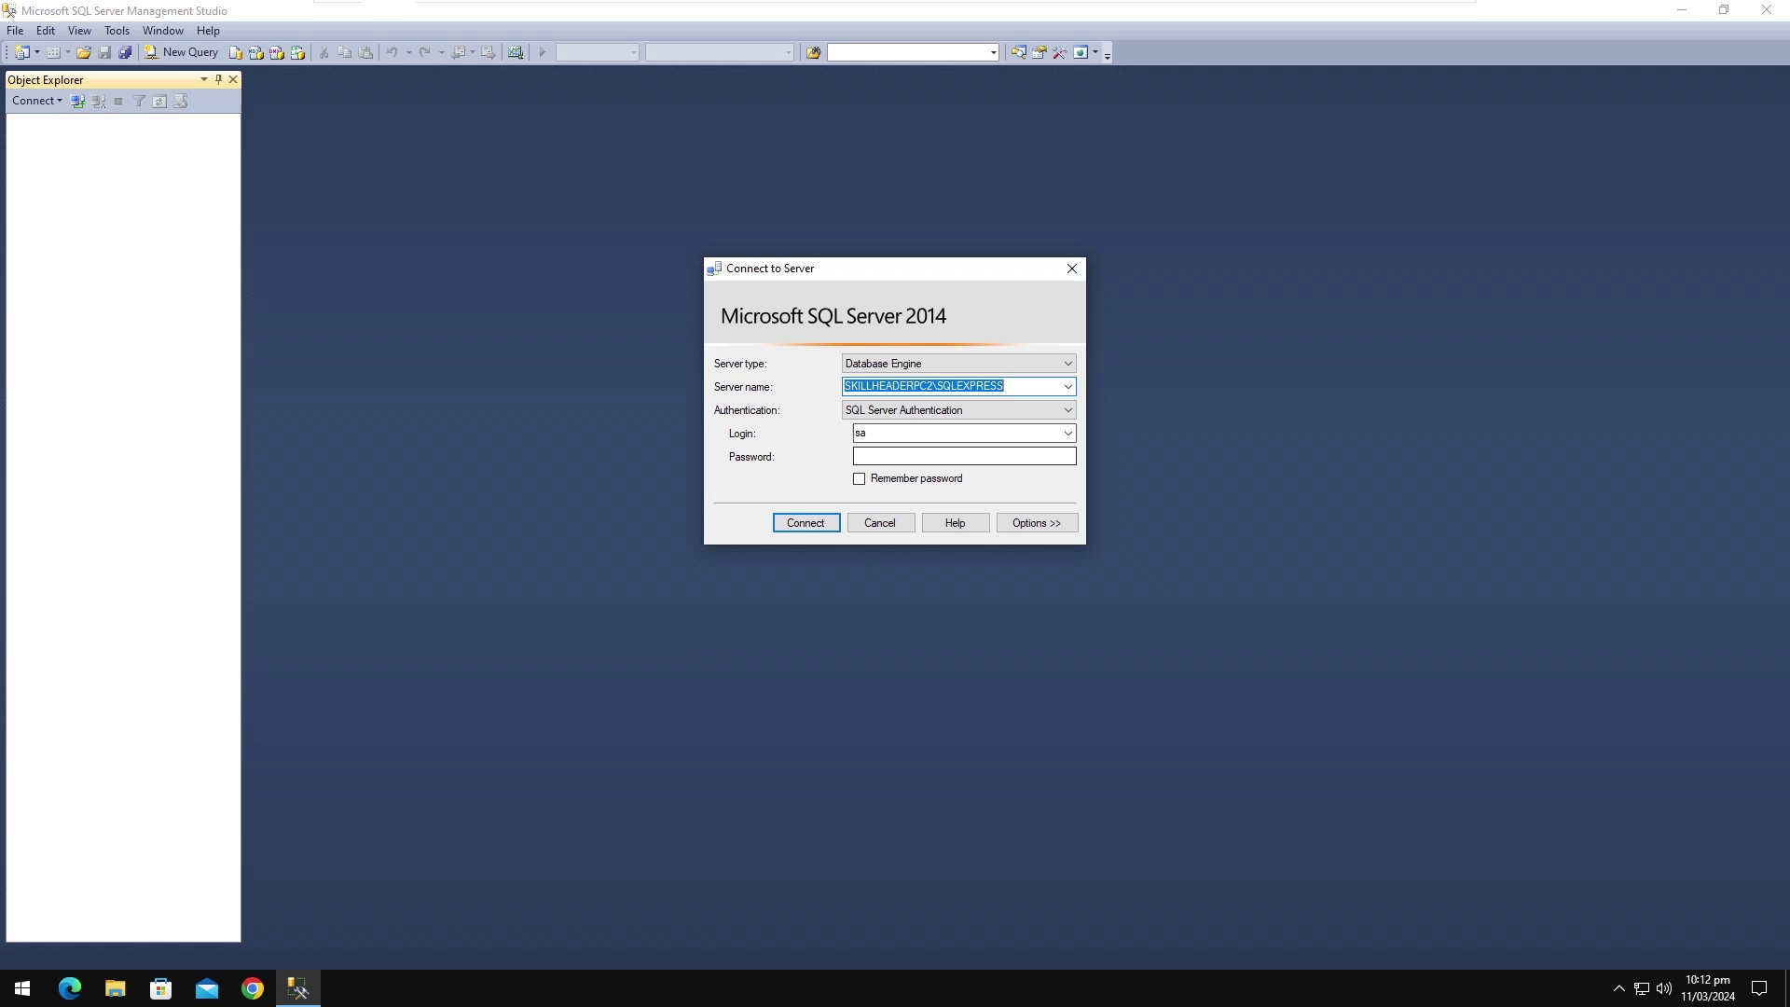
type("***")
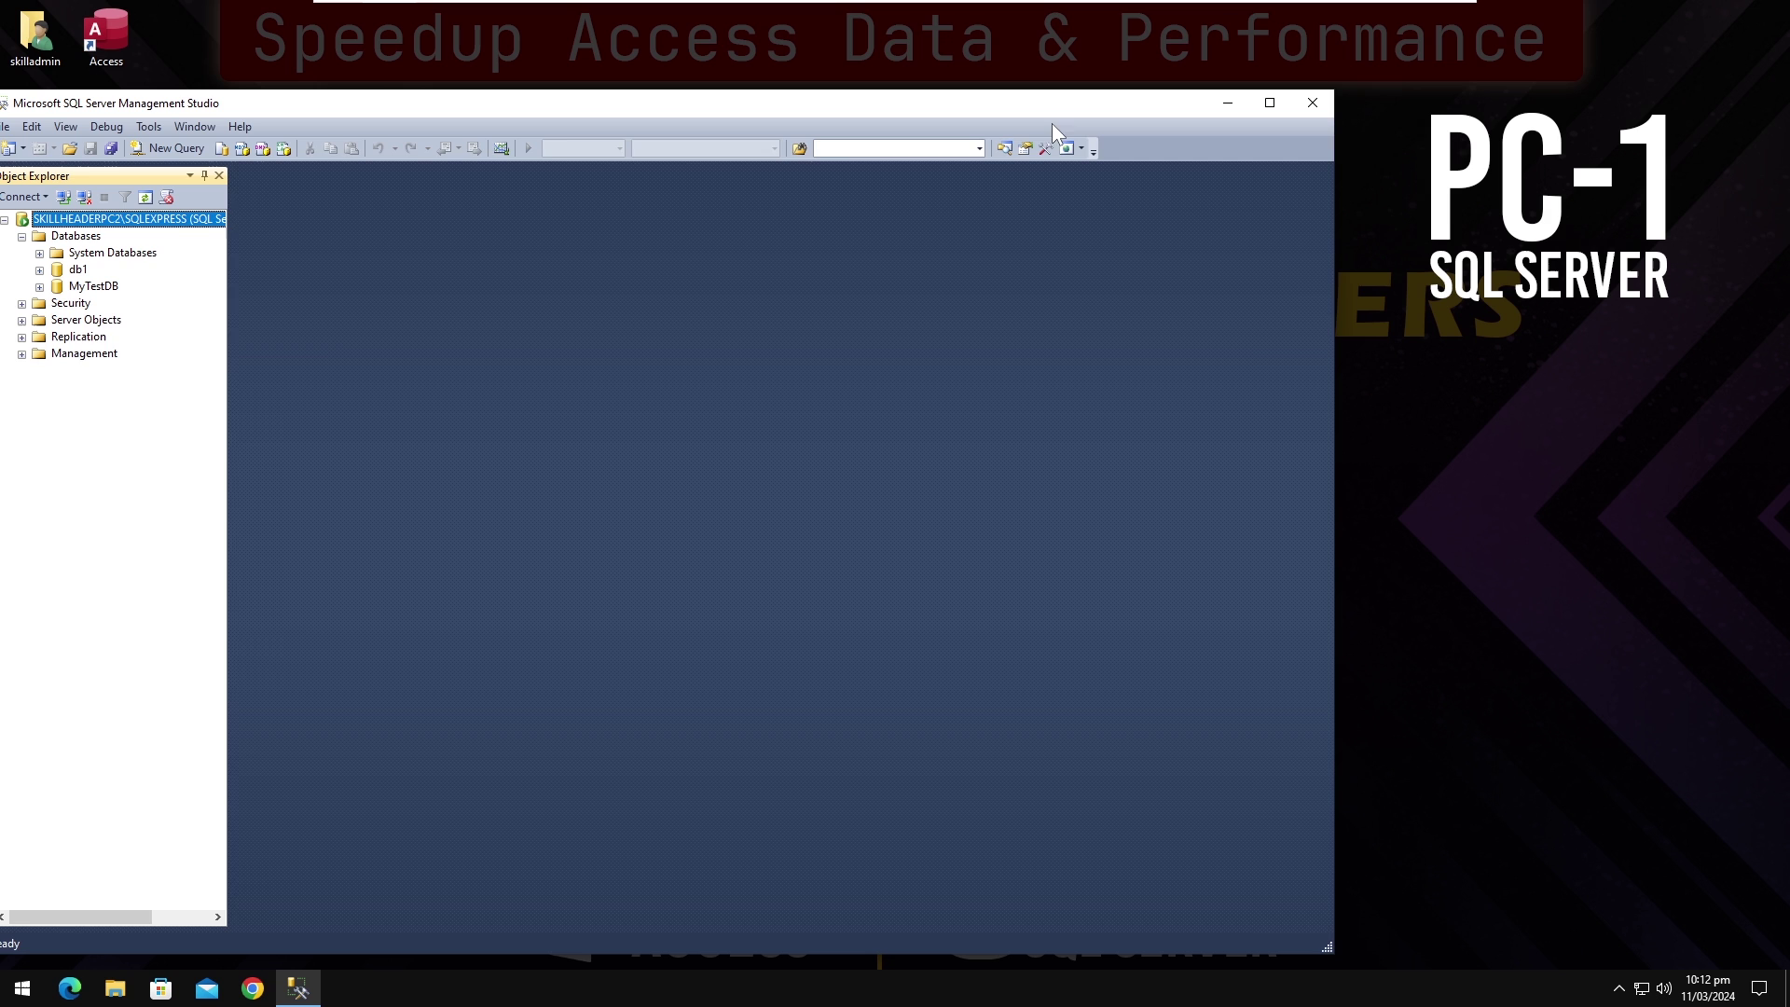
left_click_drag(1052, 123, 1097, 96)
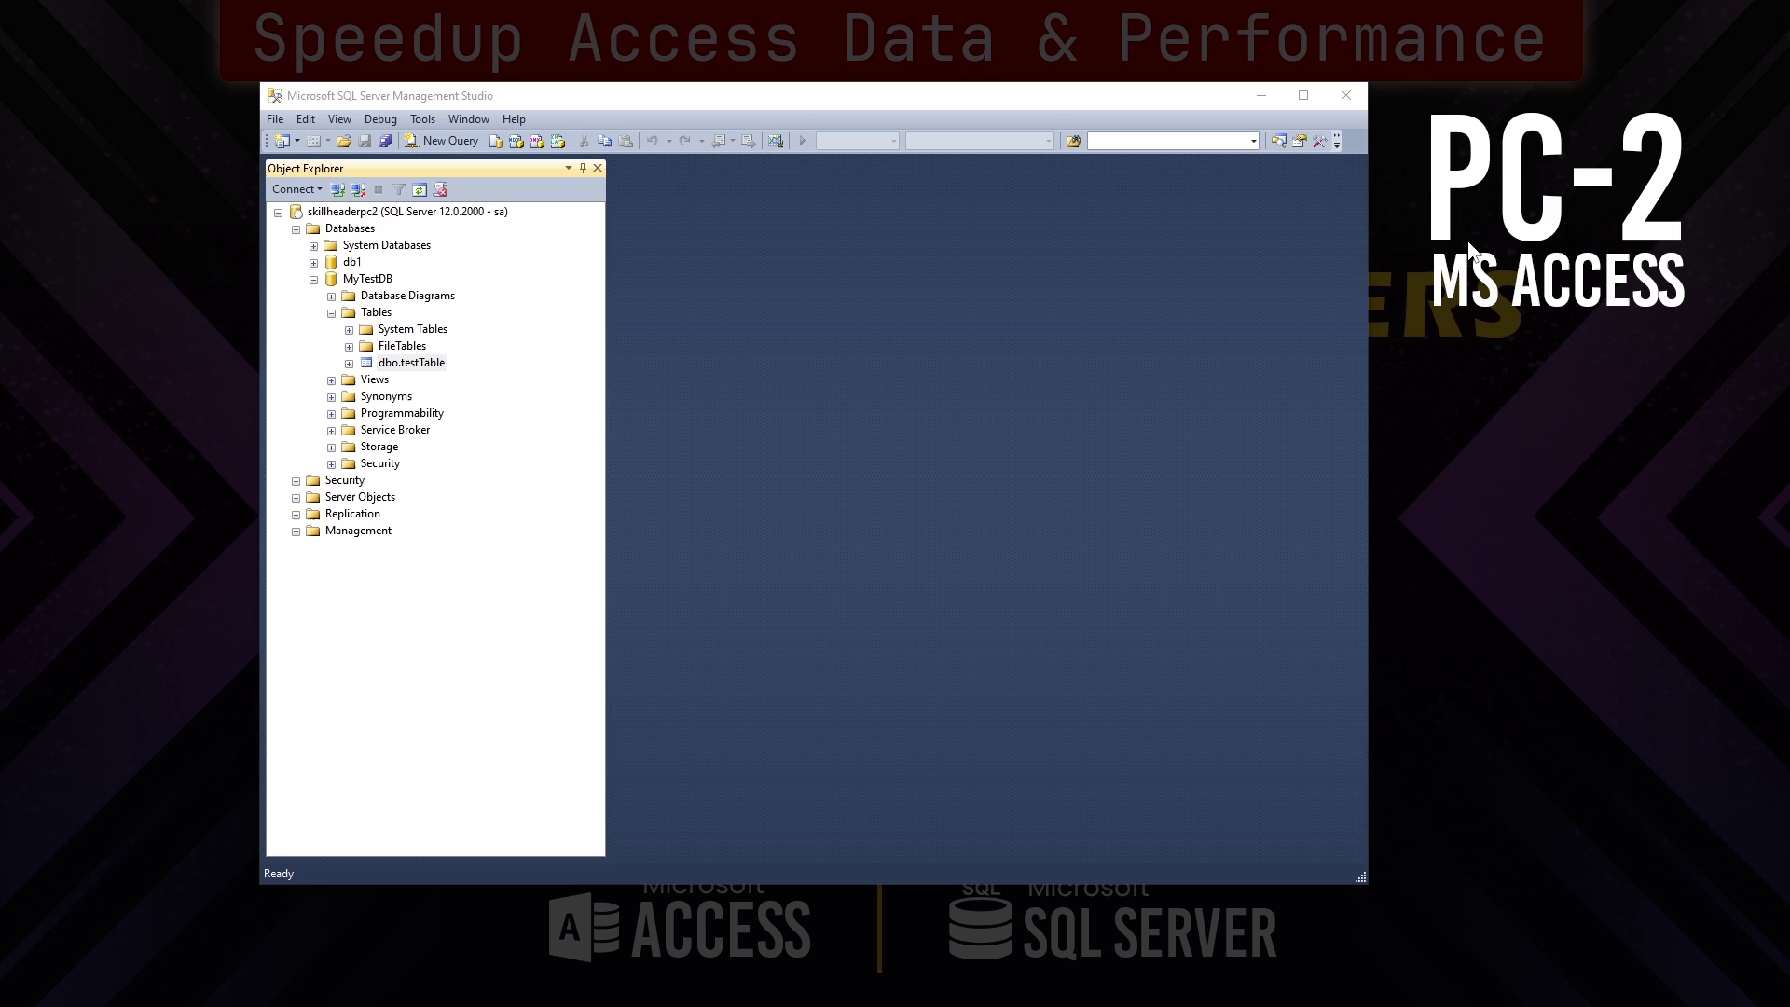
left_click(343, 212)
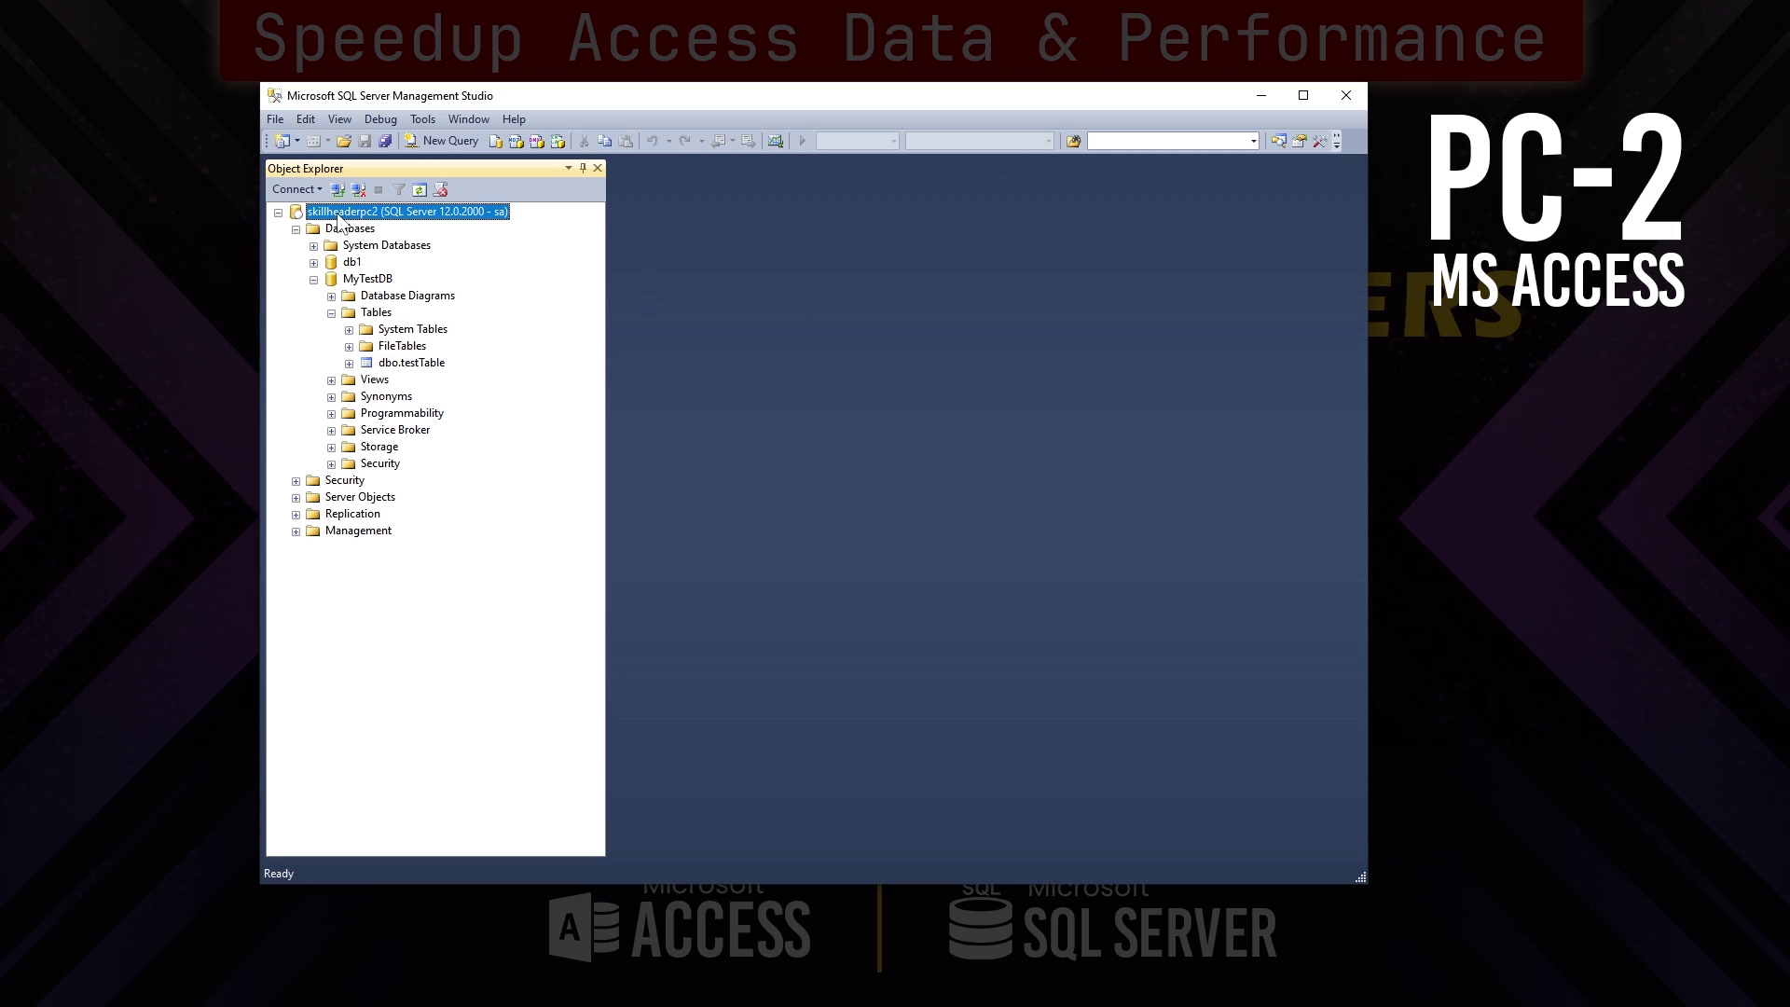